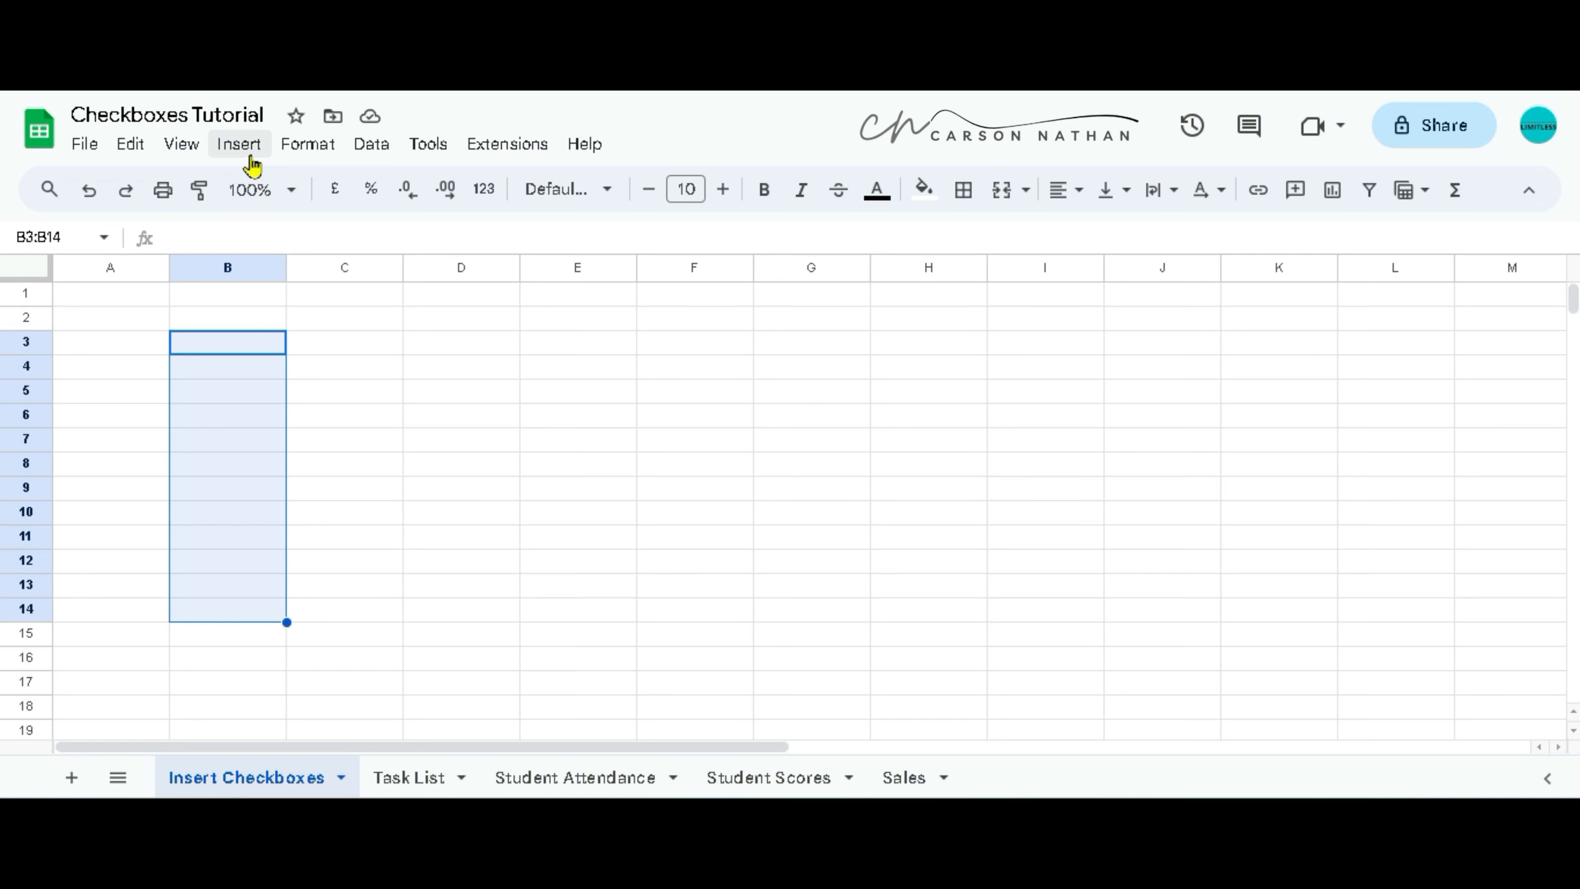
- Insert tick boxes into the selected range B3:B14
{"action": "left_click", "coordinate": [309, 626]}
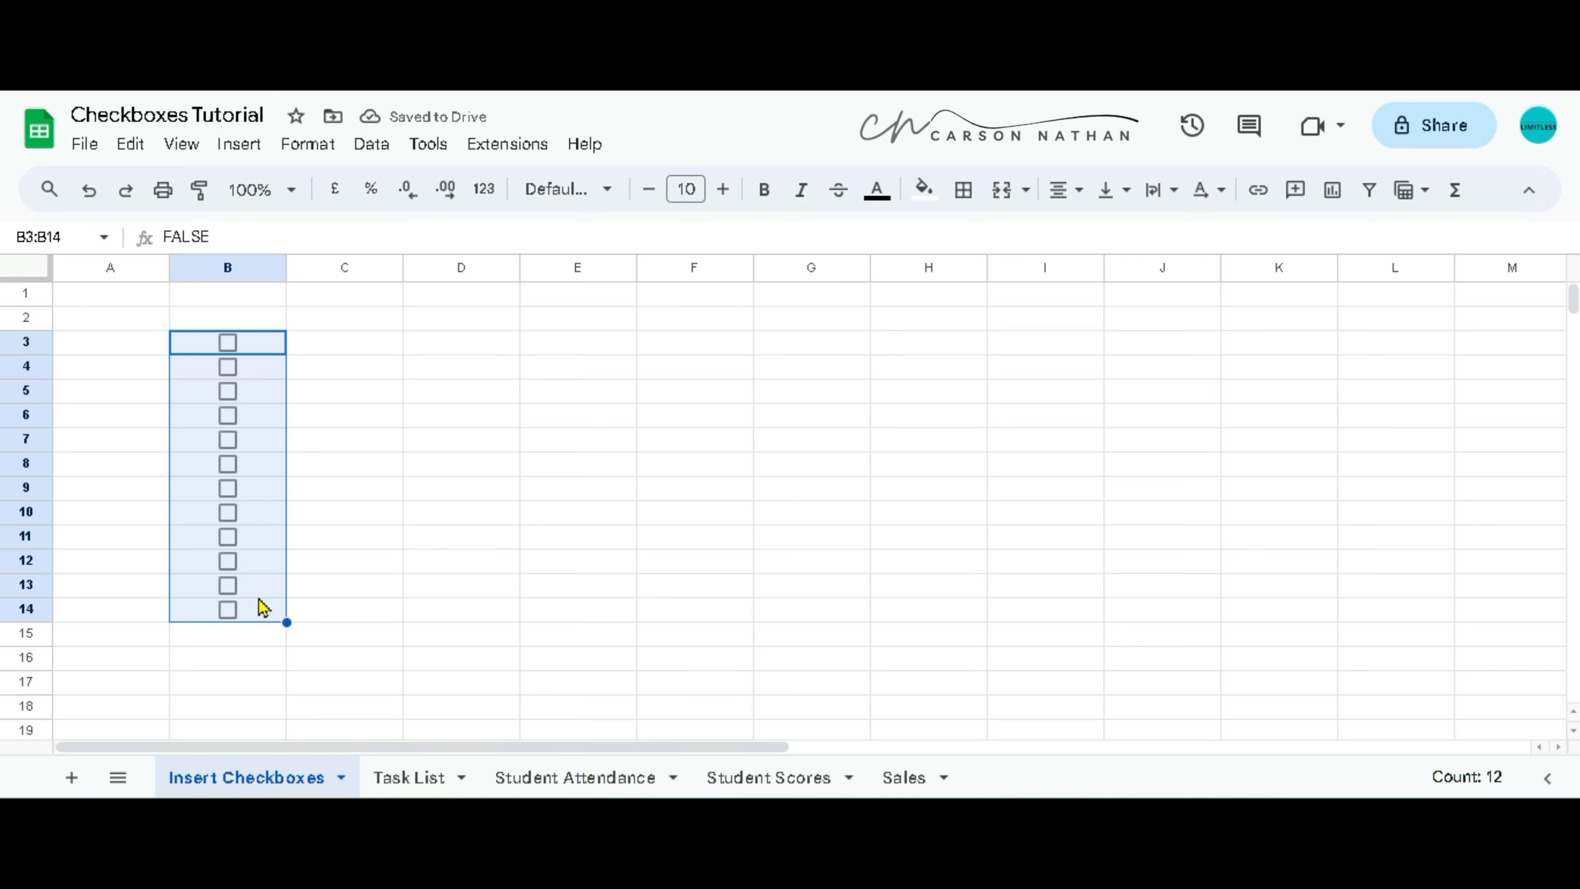
- Delete the tick box in cell B3 and undo the deletion
{"action": "left_click", "coordinate": [257, 344]}
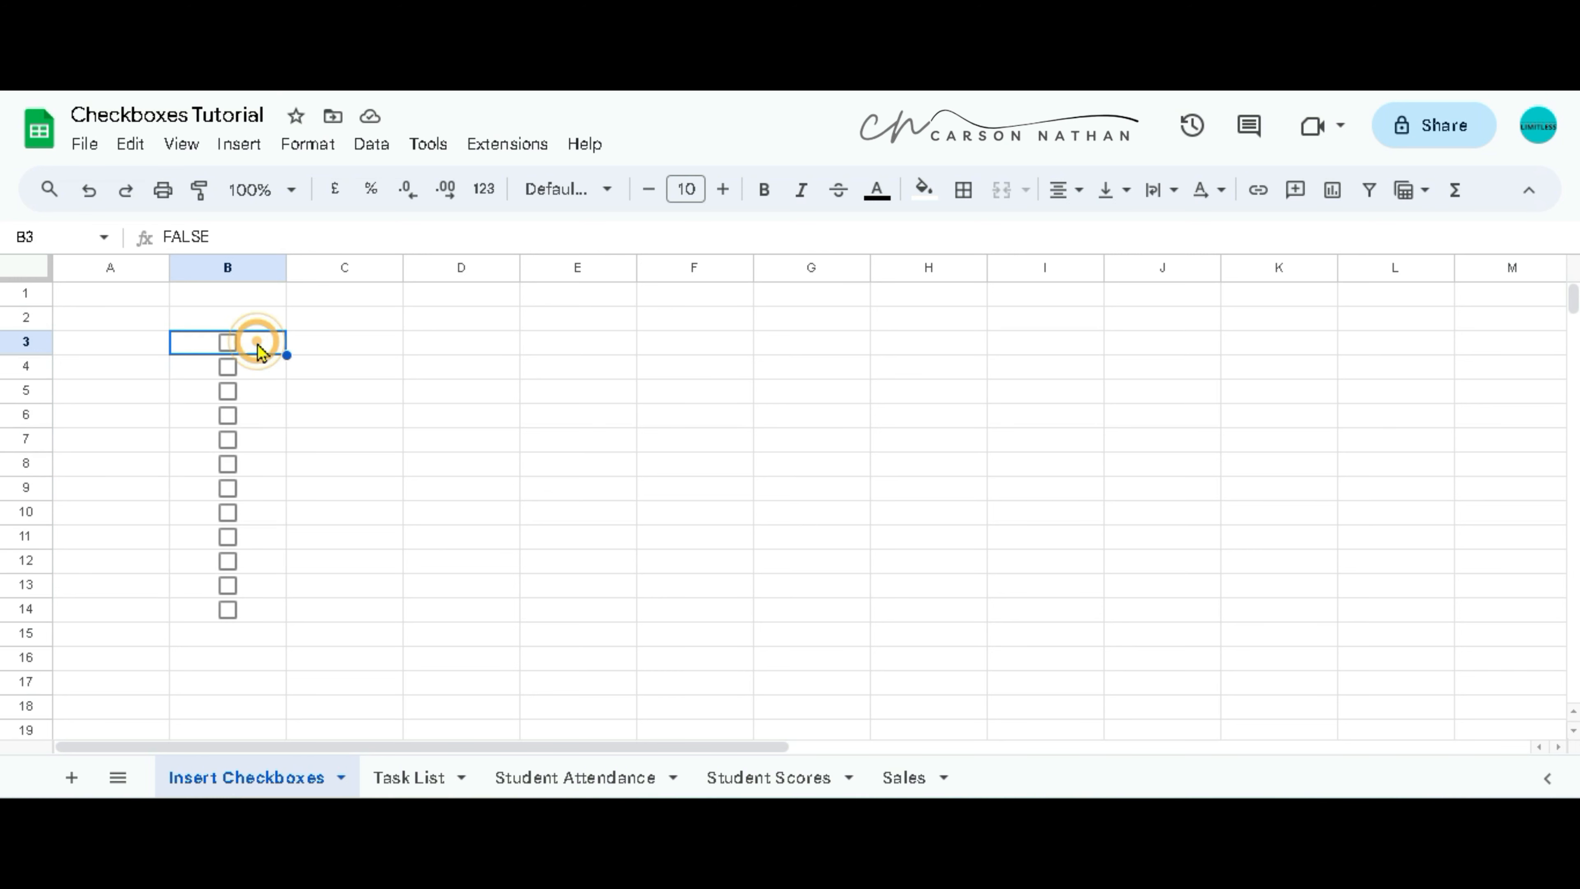
{"action": "key", "text": "Delete"}
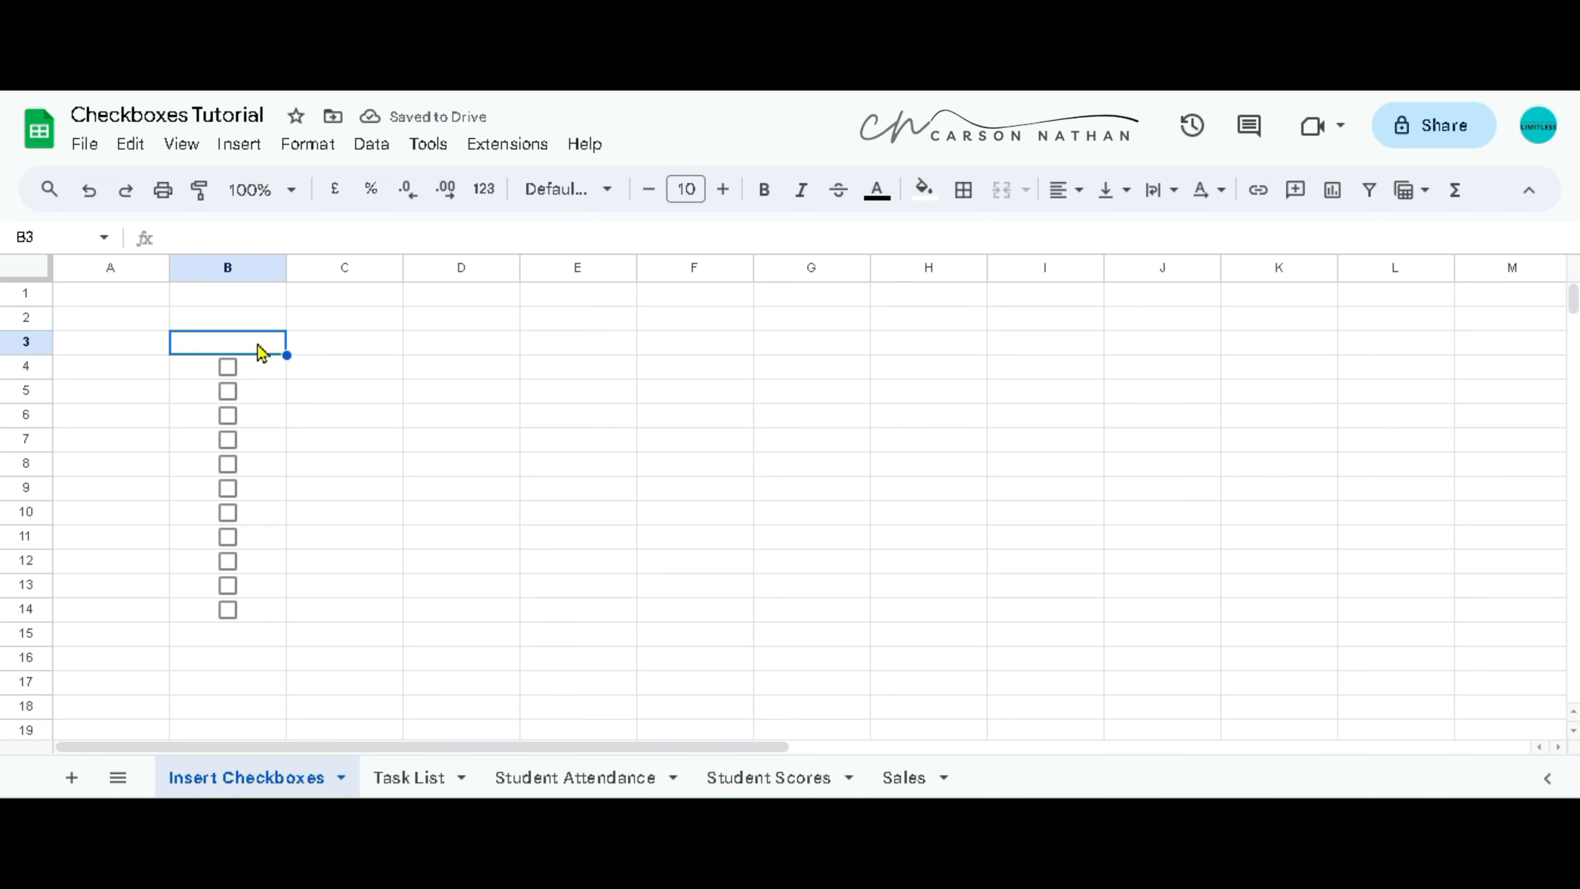
{"action": "left_click", "coordinate": [88, 189]}
- Enter a list of seven first names beside the tick boxes in cells C3 to C9
{"action": "left_click", "coordinate": [357, 348]}
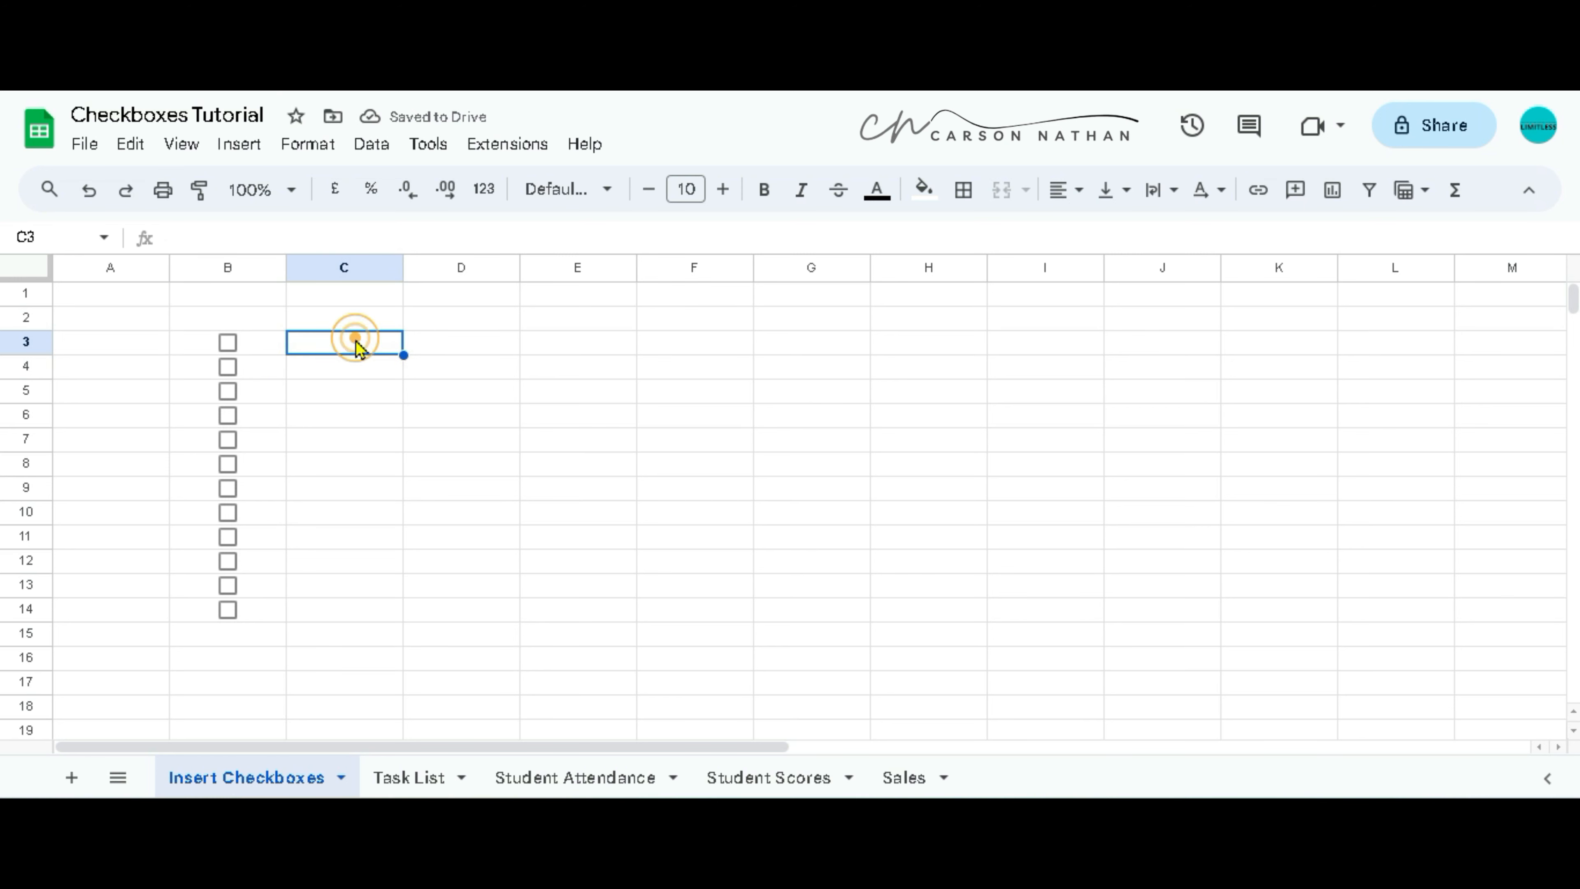
{"action": "type", "text": "Marie"}
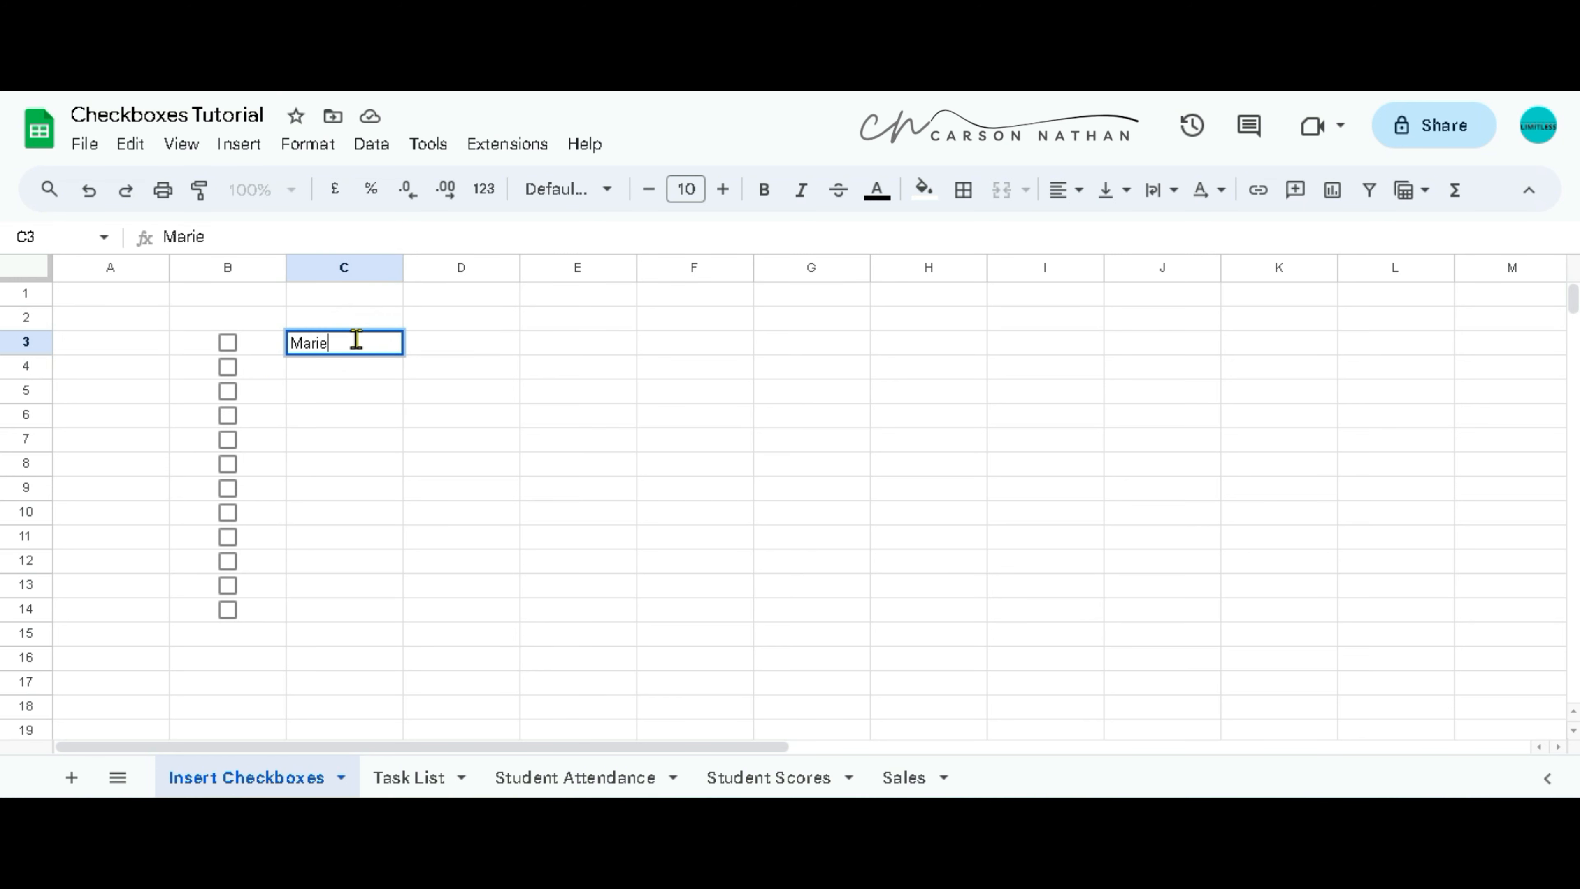
{"action": "key", "text": "Left"}
{"action": "left_click", "coordinate": [346, 367]}
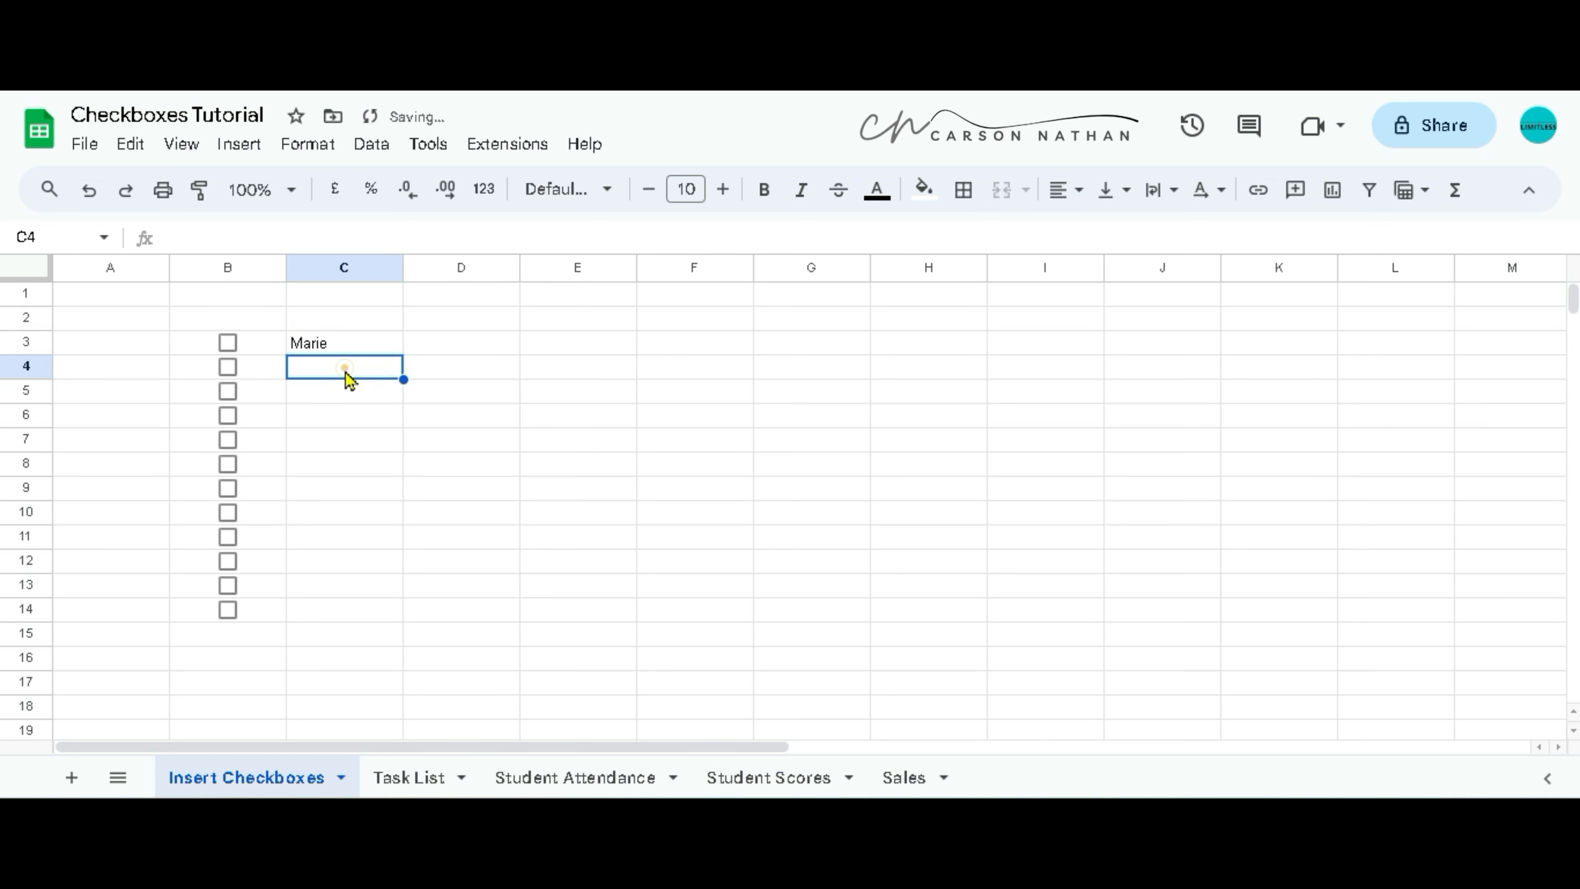
{"action": "type", "text": "Joy"}
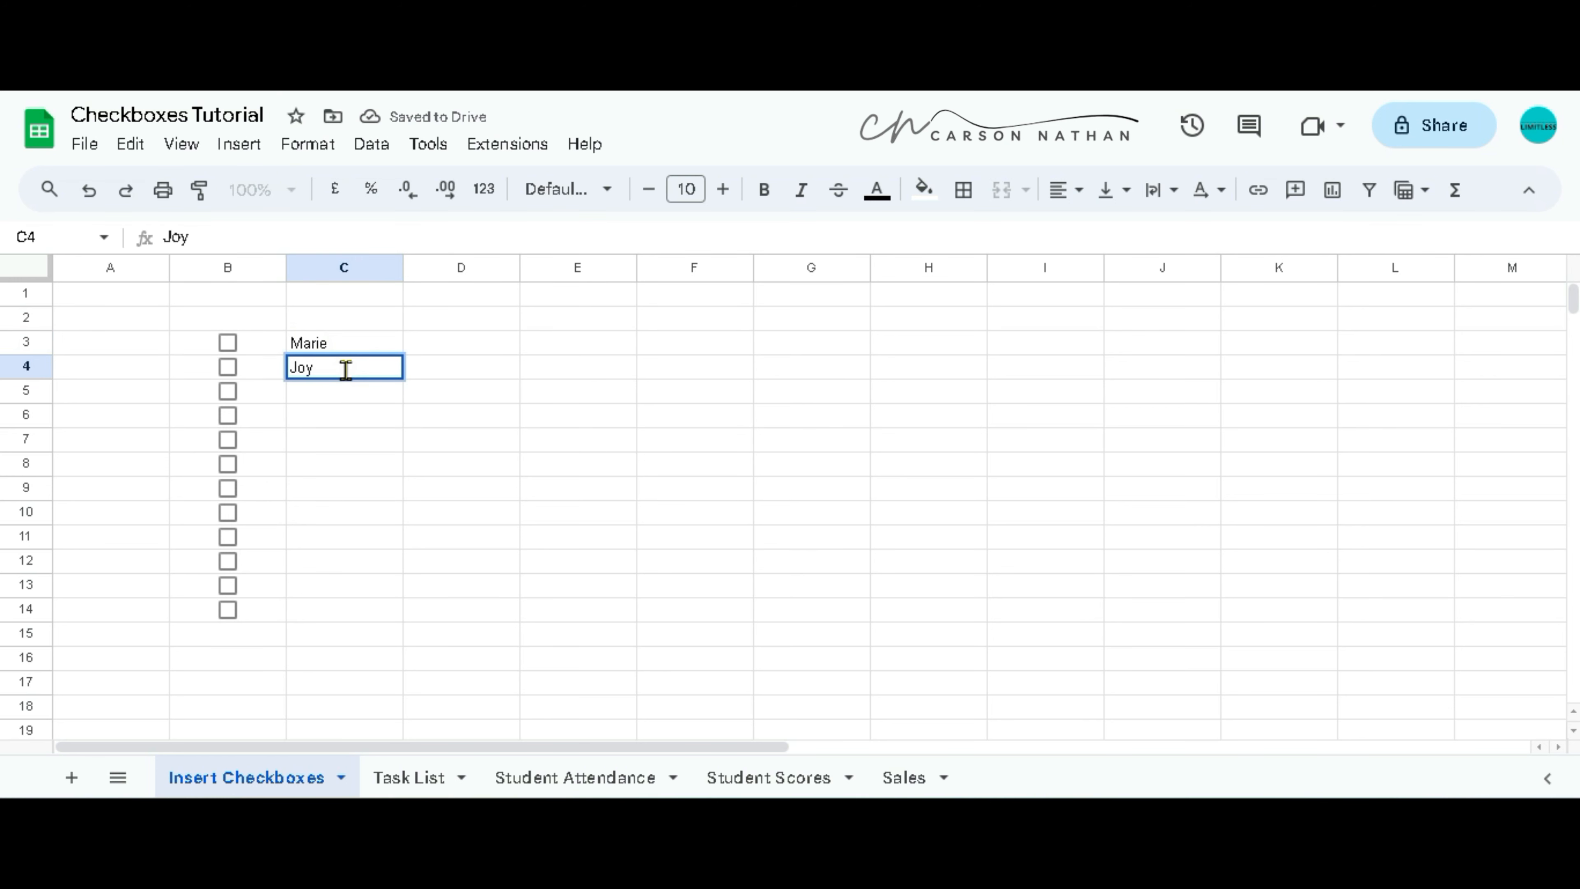
{"action": "key", "text": "Return"}
{"action": "type", "text": "Fai"}
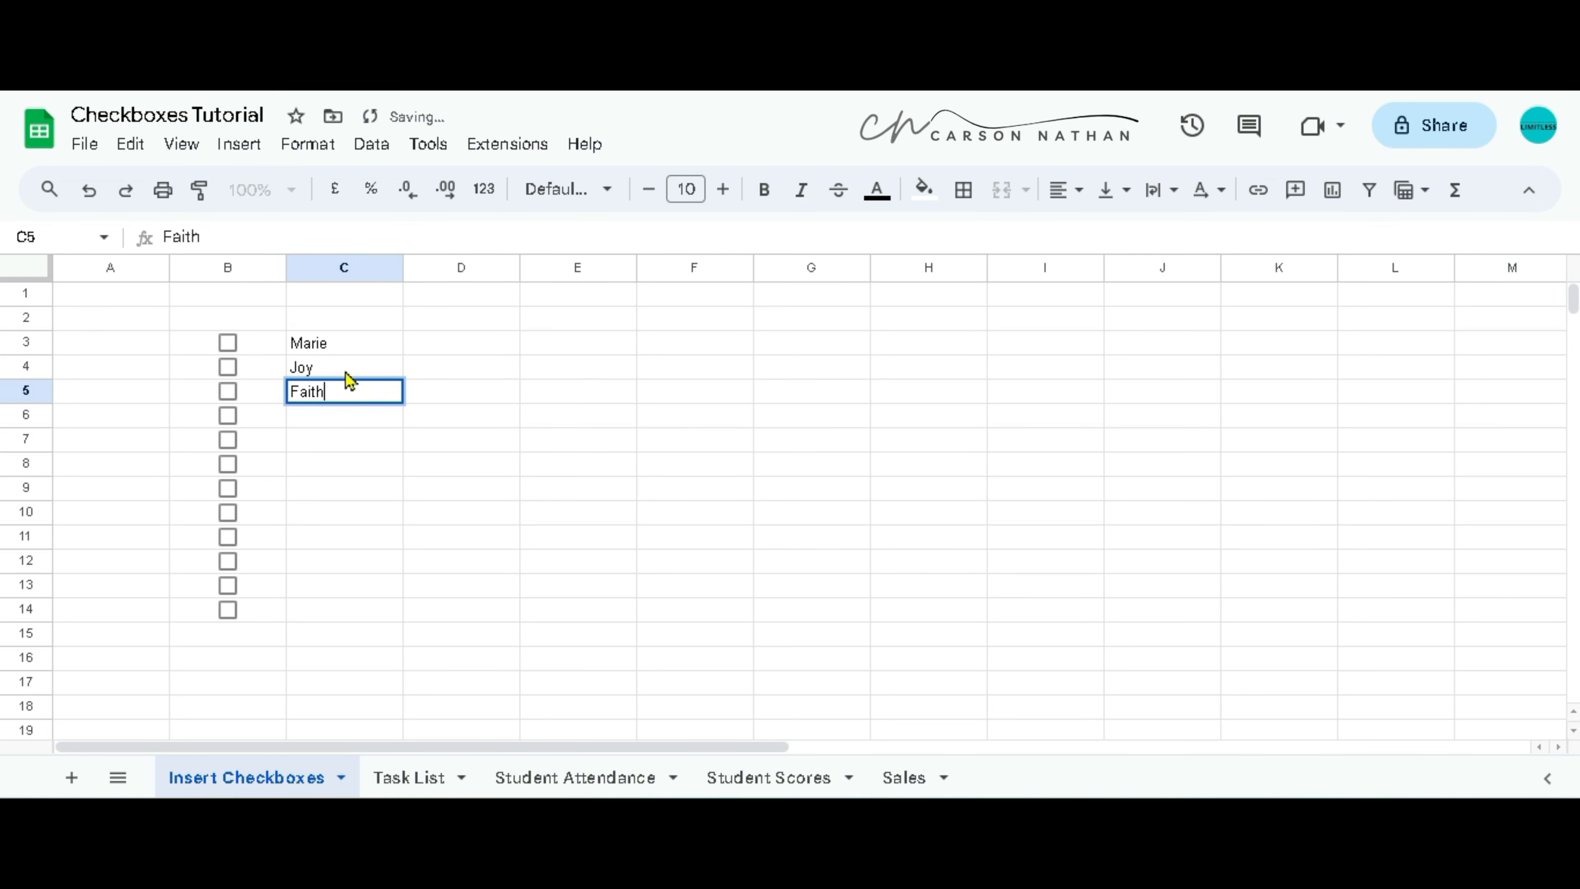
{"action": "type", "text": "th"}
{"action": "key", "text": "Return"}
{"action": "type", "text": "T"}
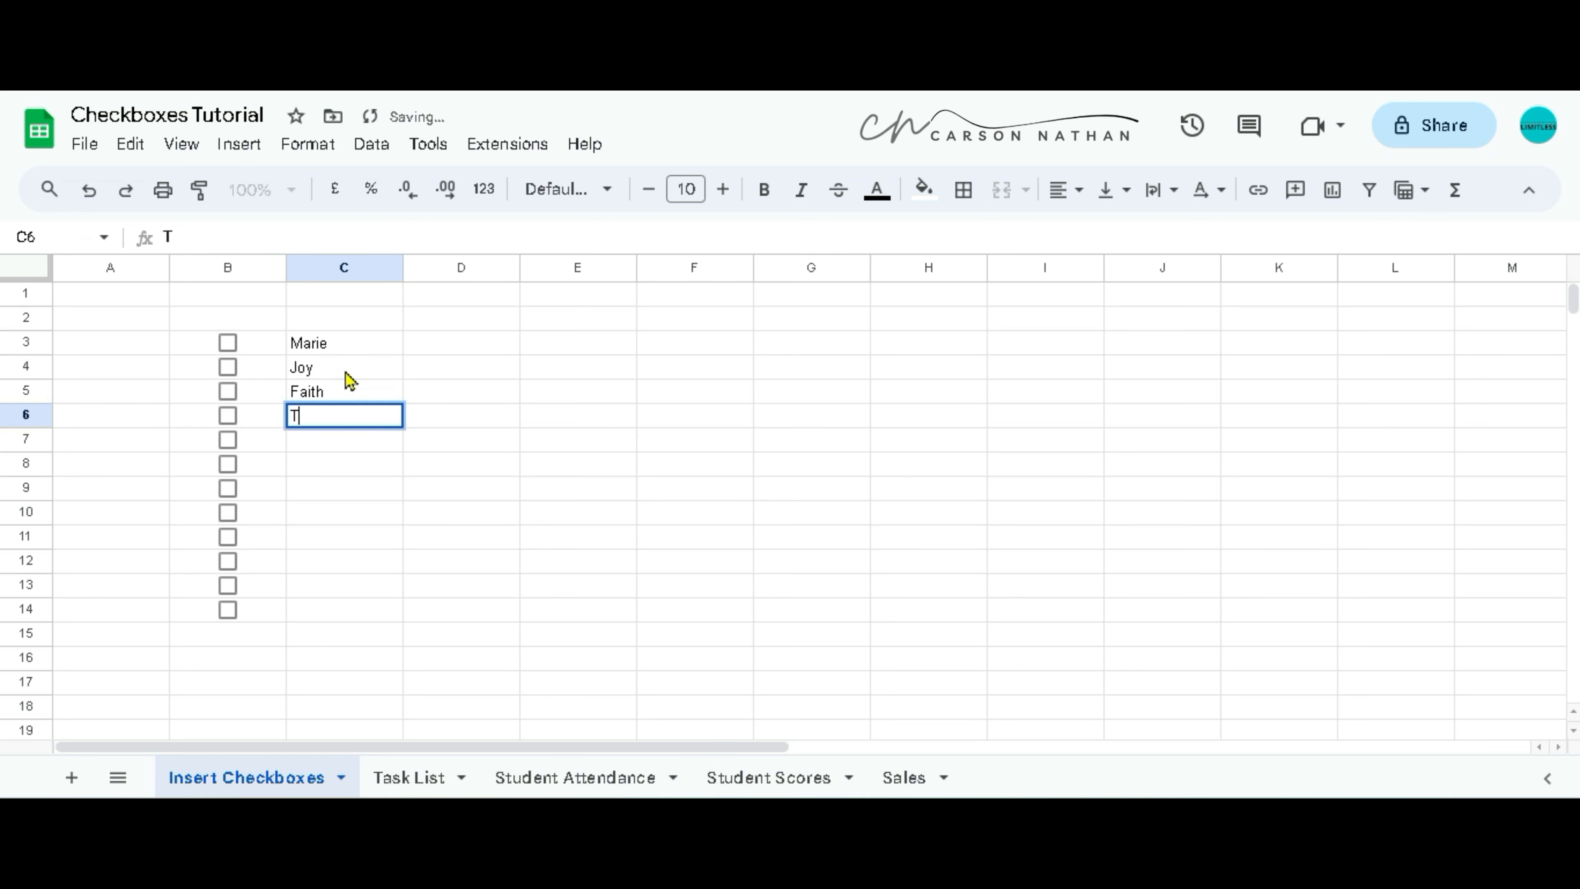
{"action": "type", "text": "heo"}
{"action": "key", "text": "Return"}
{"action": "type", "text": "Mathew"}
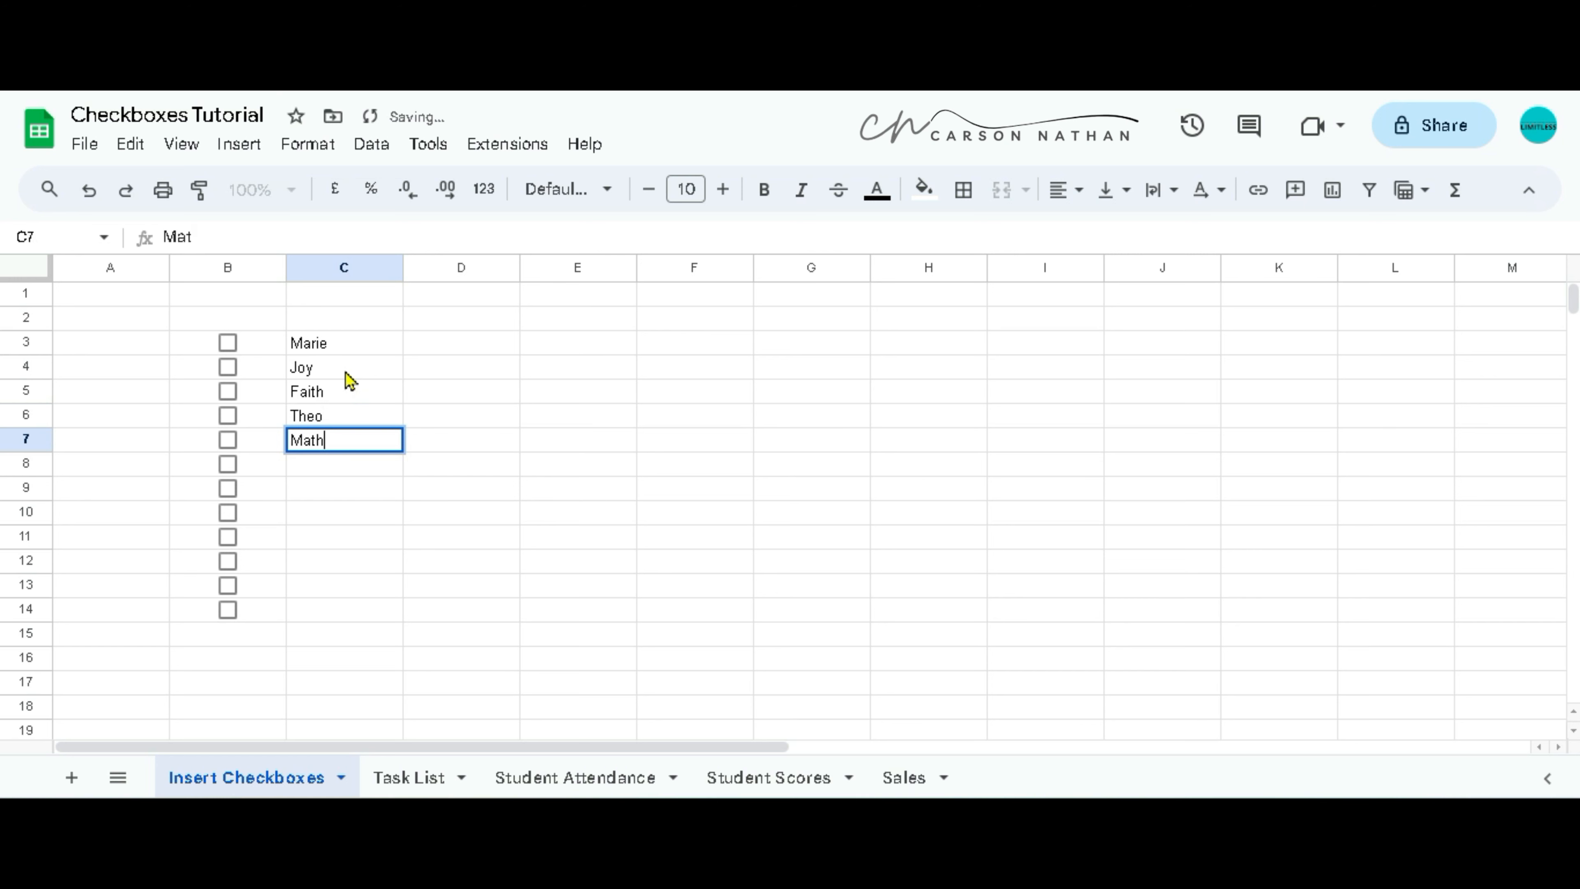
{"action": "key", "text": "Return"}
{"action": "type", "text": "John"}
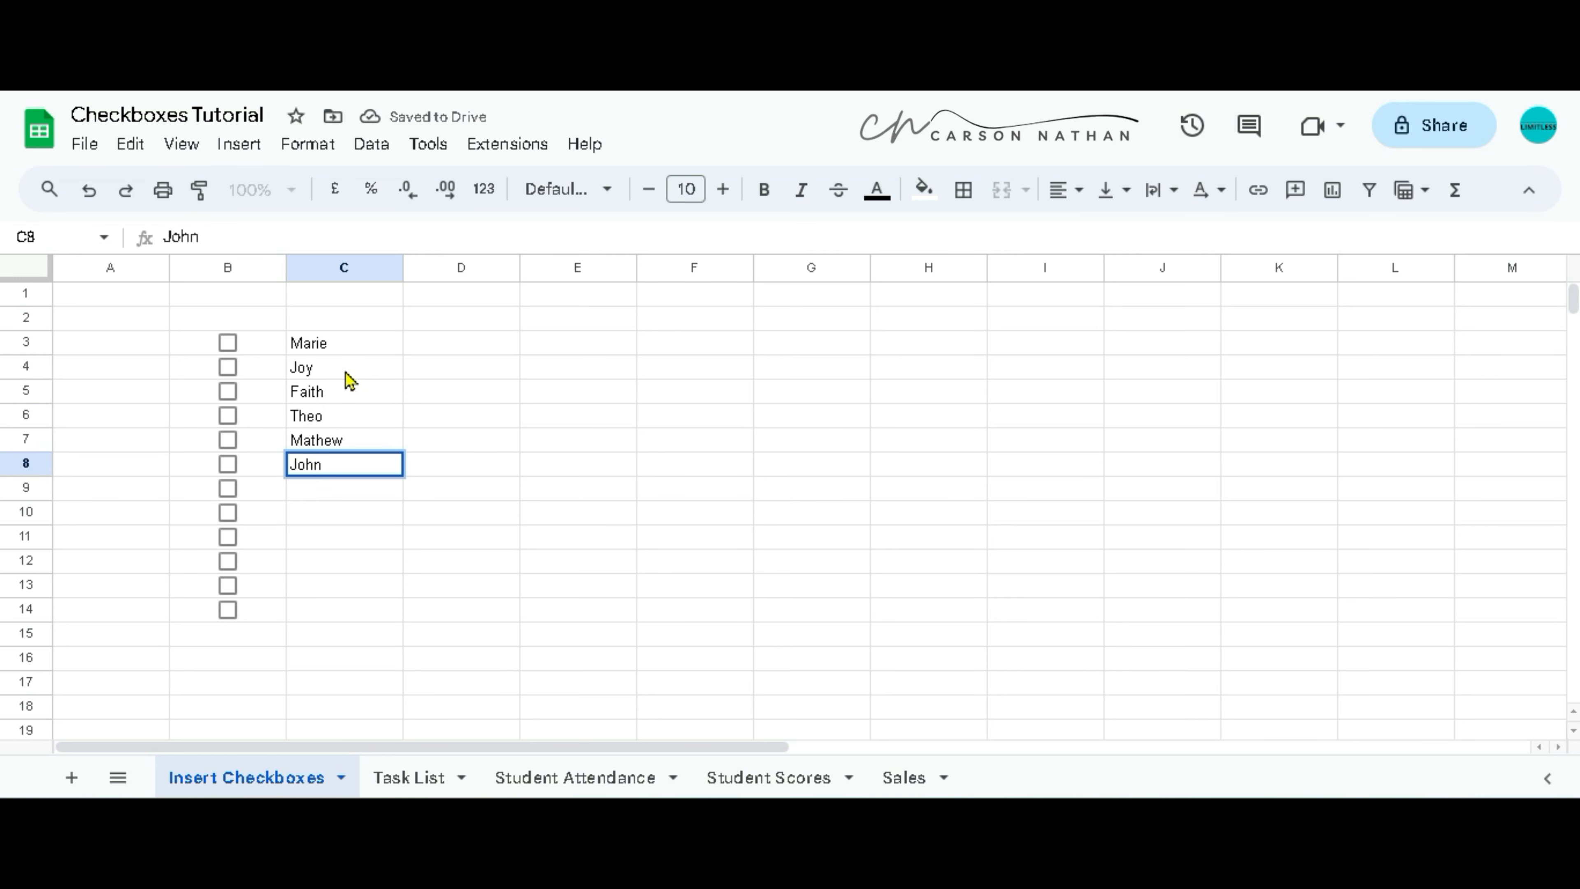
{"action": "key", "text": "Return"}
{"action": "type", "text": "Luis"}
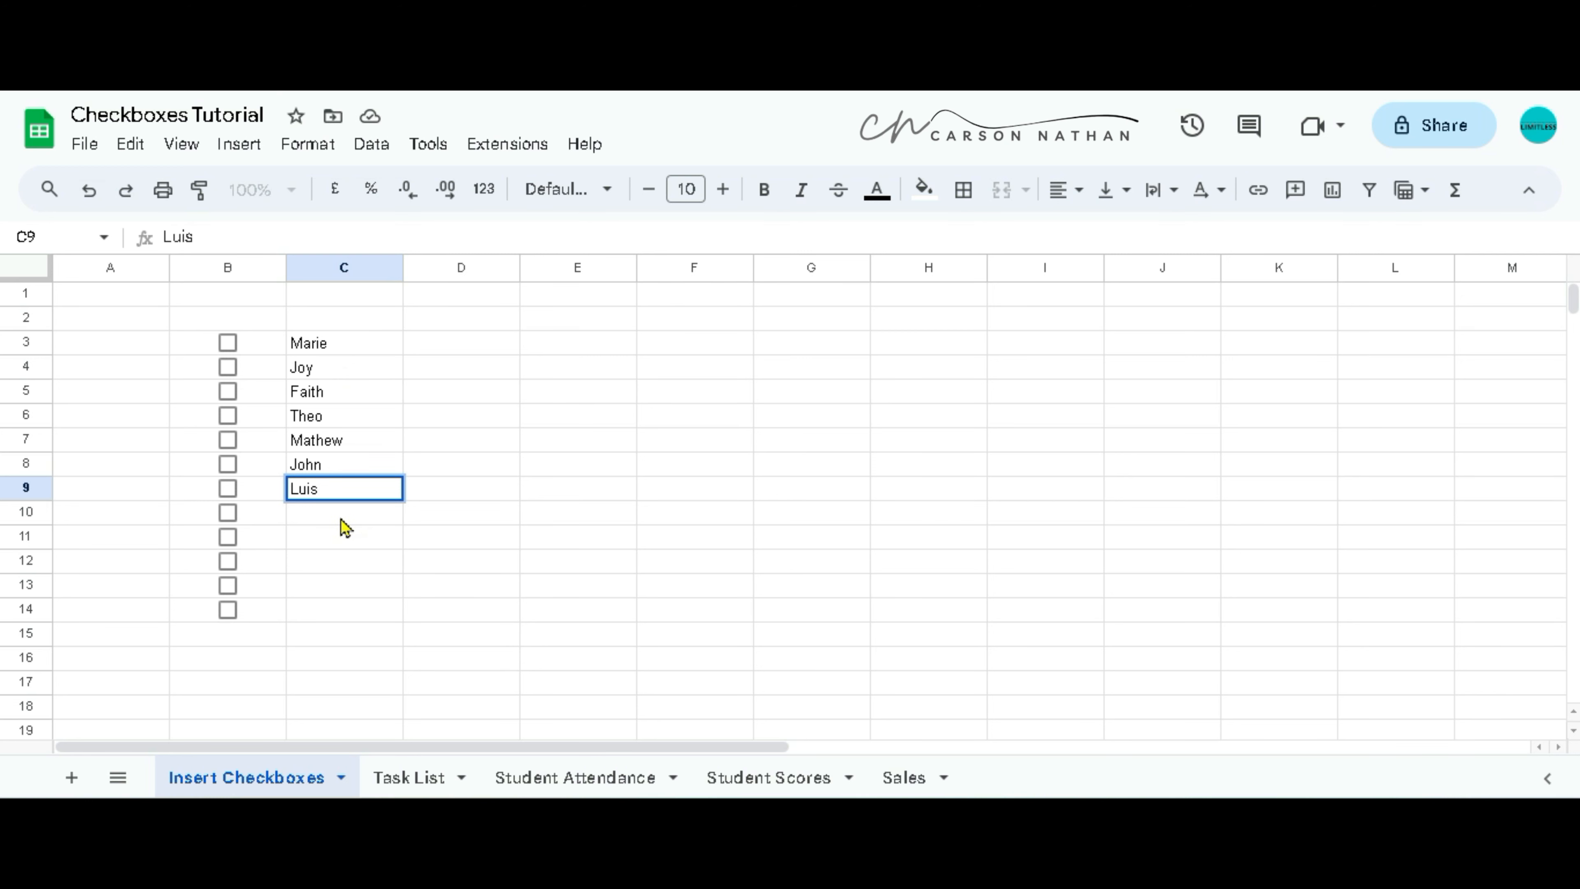
{"action": "key", "text": "Return"}
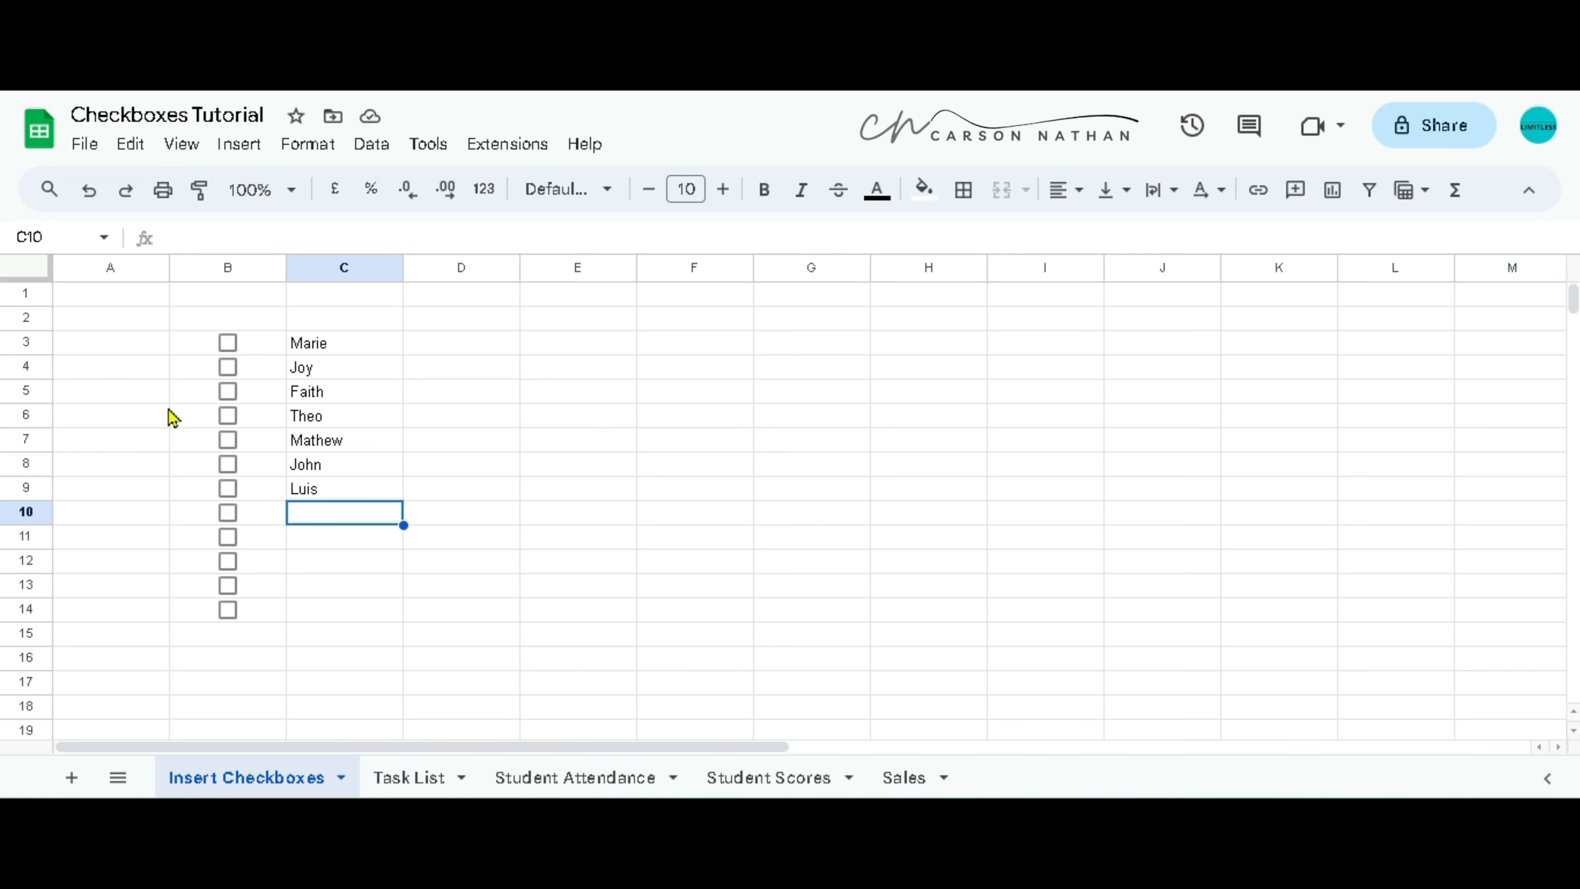
- Create a conditional format rule starting from cell B3 and set its range to B3:B
{"action": "left_click", "coordinate": [252, 347]}
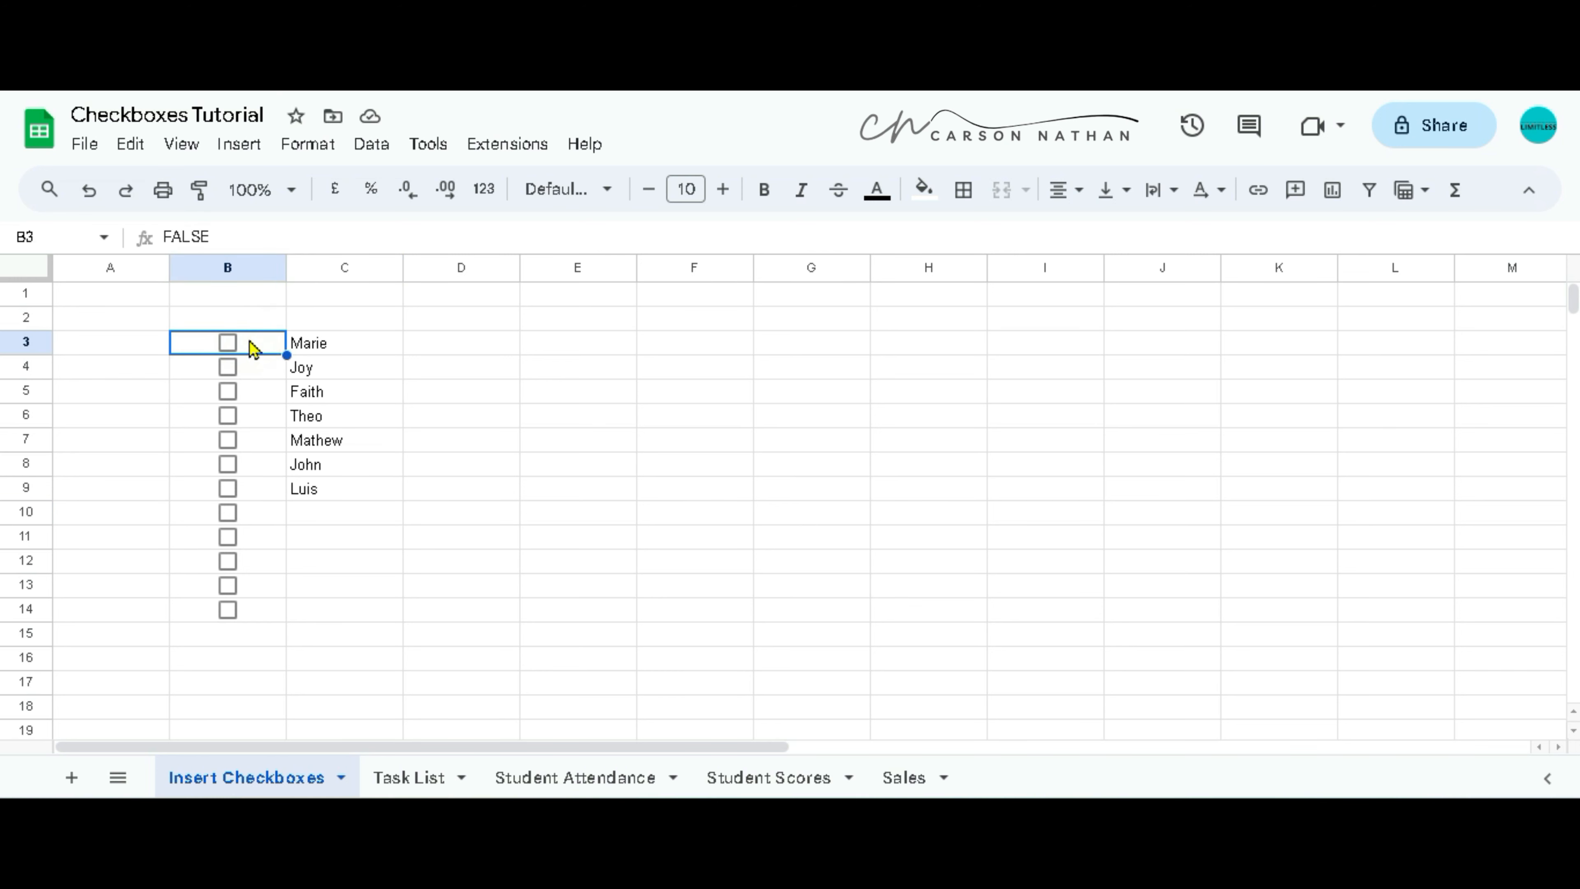
{"action": "left_click", "coordinate": [320, 146]}
{"action": "left_click", "coordinate": [440, 539]}
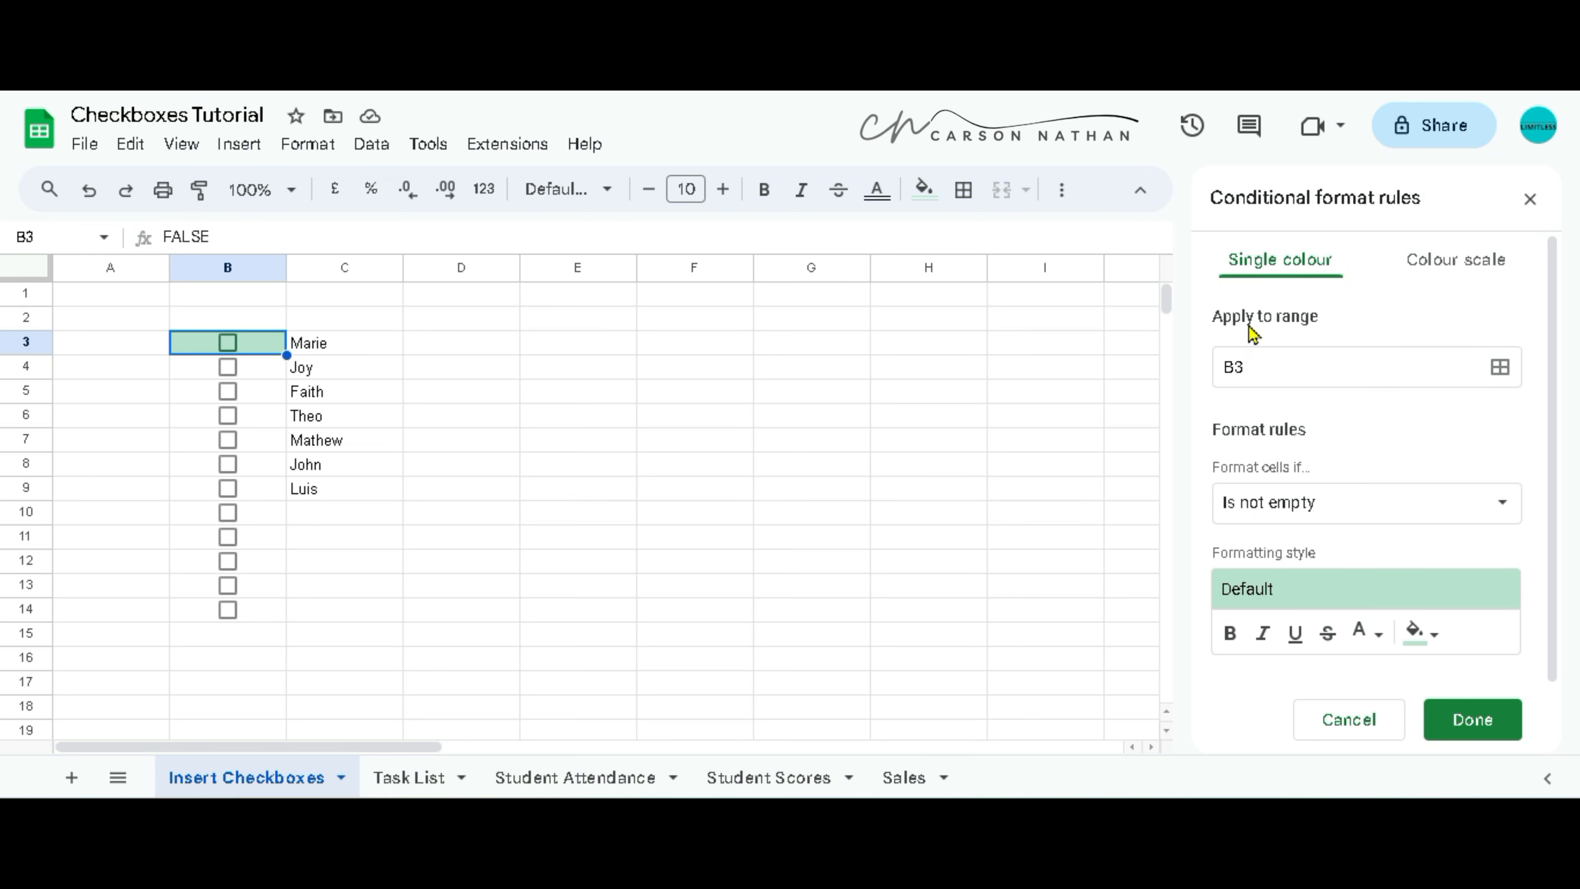
{"action": "left_click", "coordinate": [1259, 366]}
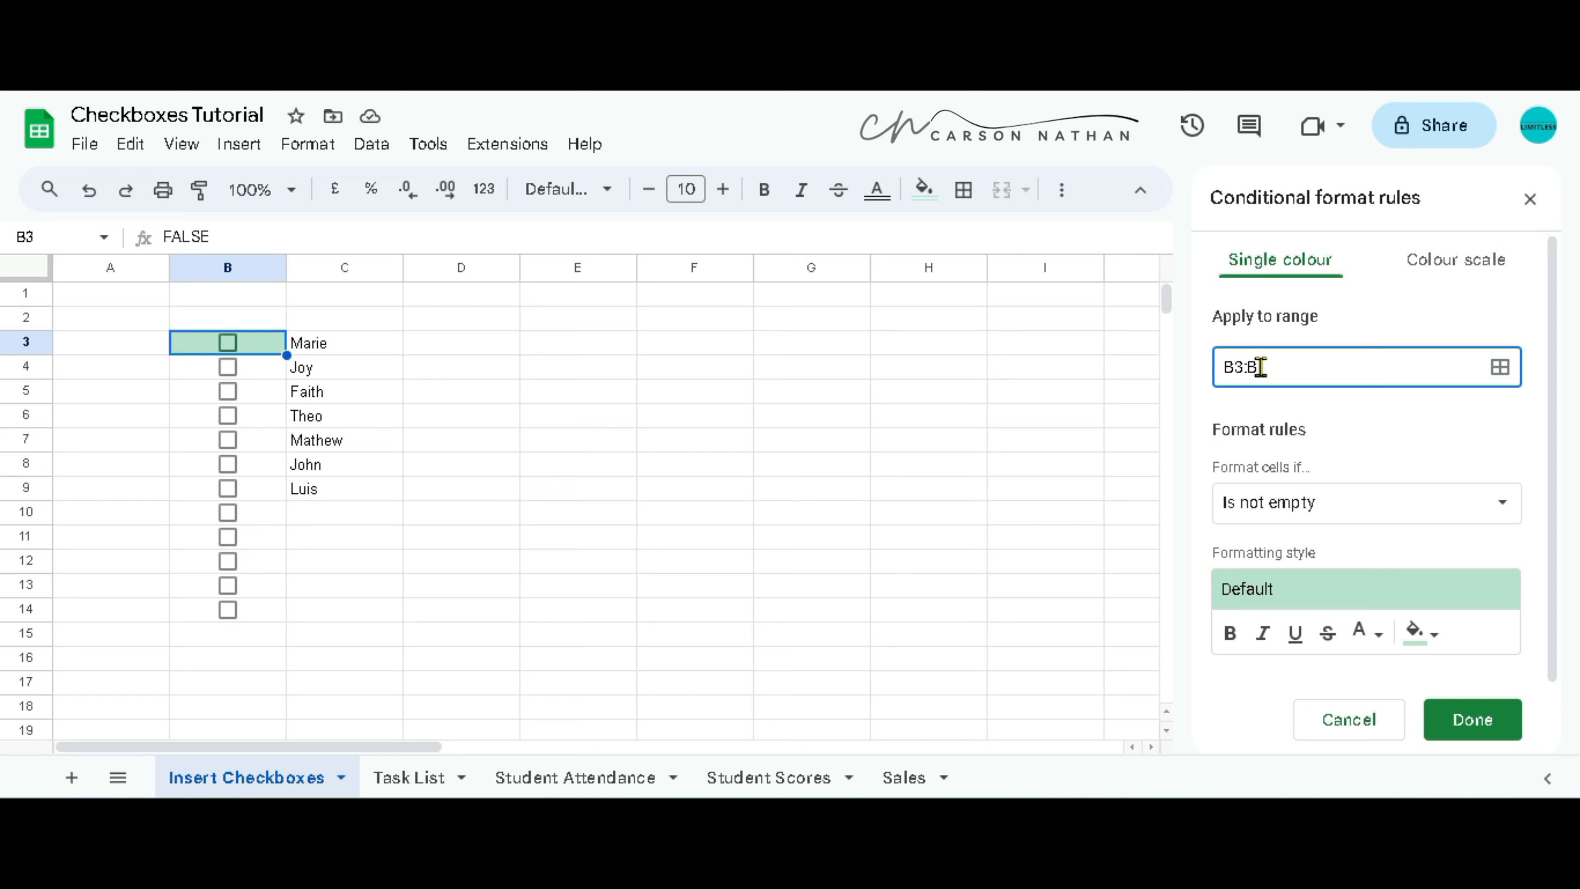
- Set the rule's condition to the custom formula =C3=""
{"action": "left_click", "coordinate": [1339, 504]}
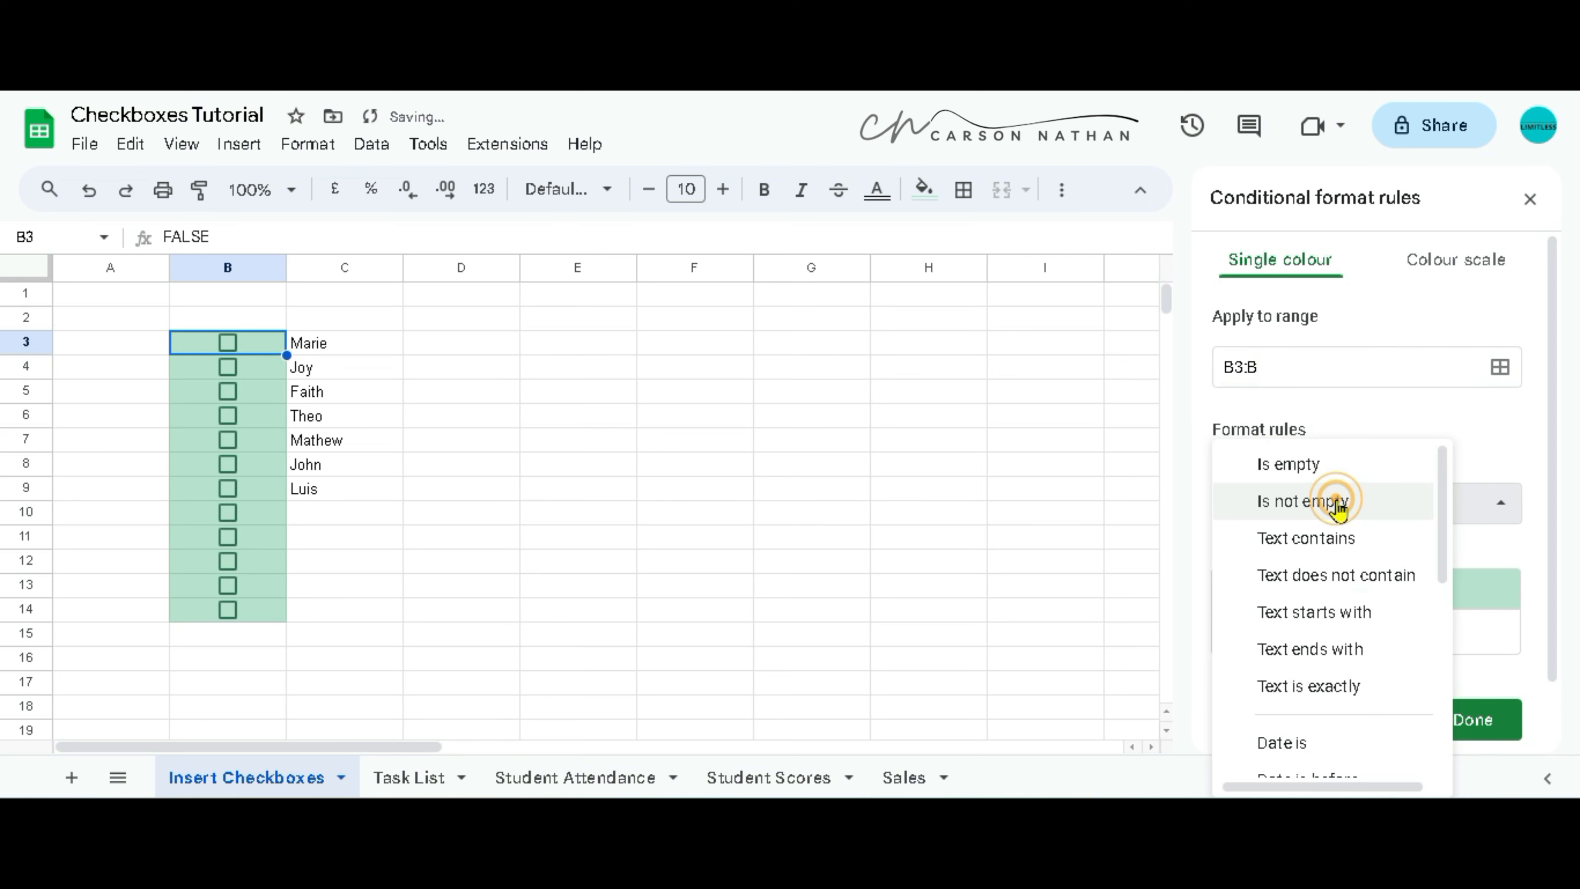
{"action": "scroll", "coordinate": [1325, 676], "scroll_direction": "down", "scroll_amount": 8}
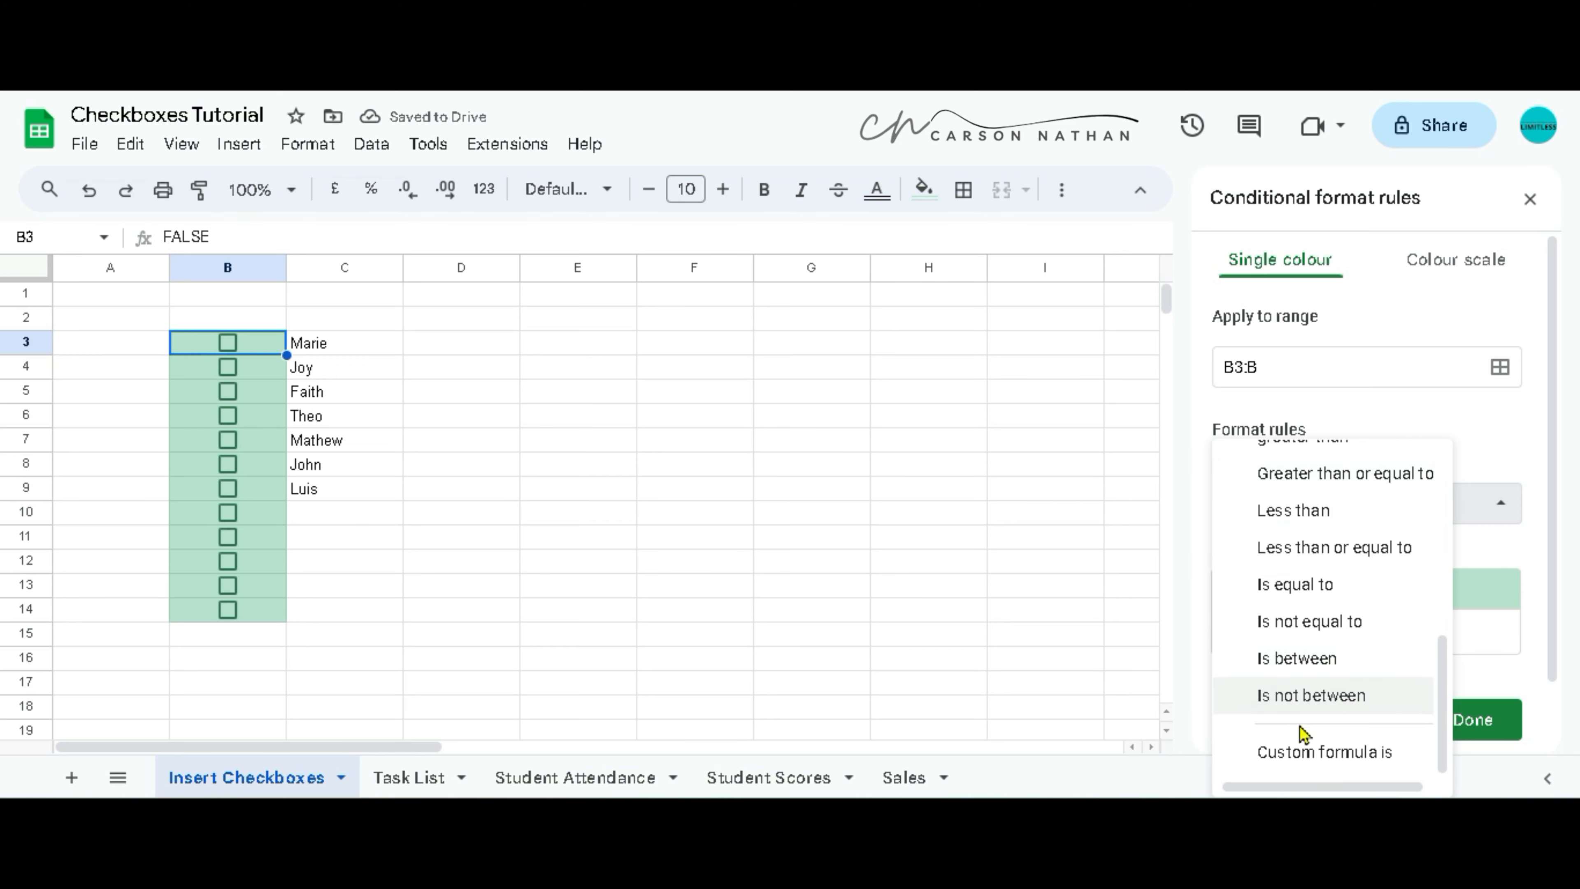
{"action": "left_click", "coordinate": [1288, 753]}
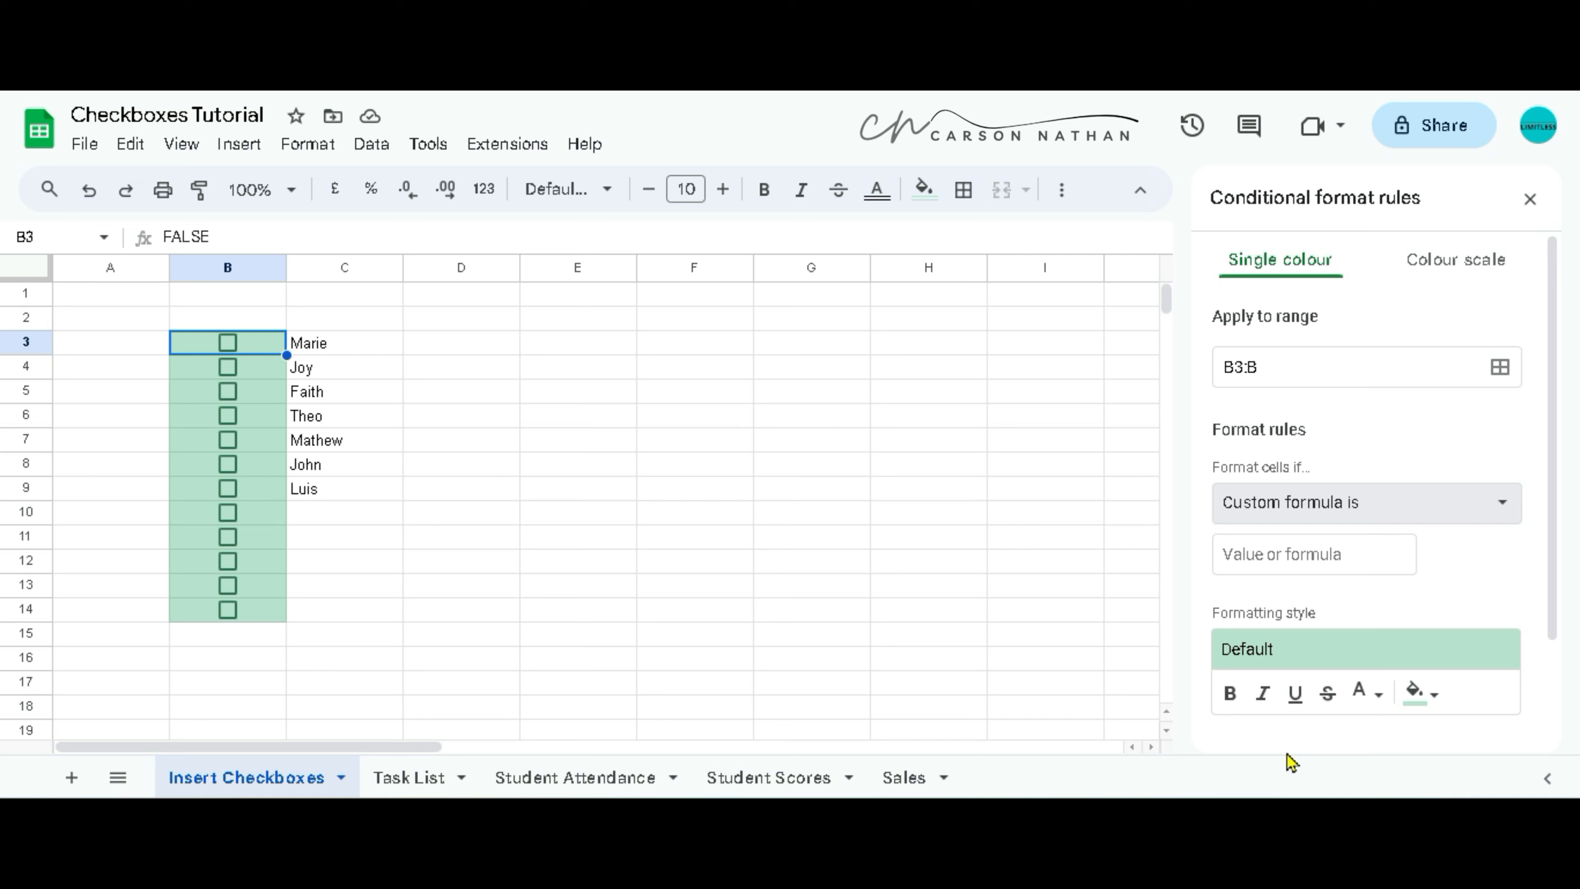
{"action": "left_click", "coordinate": [1265, 553]}
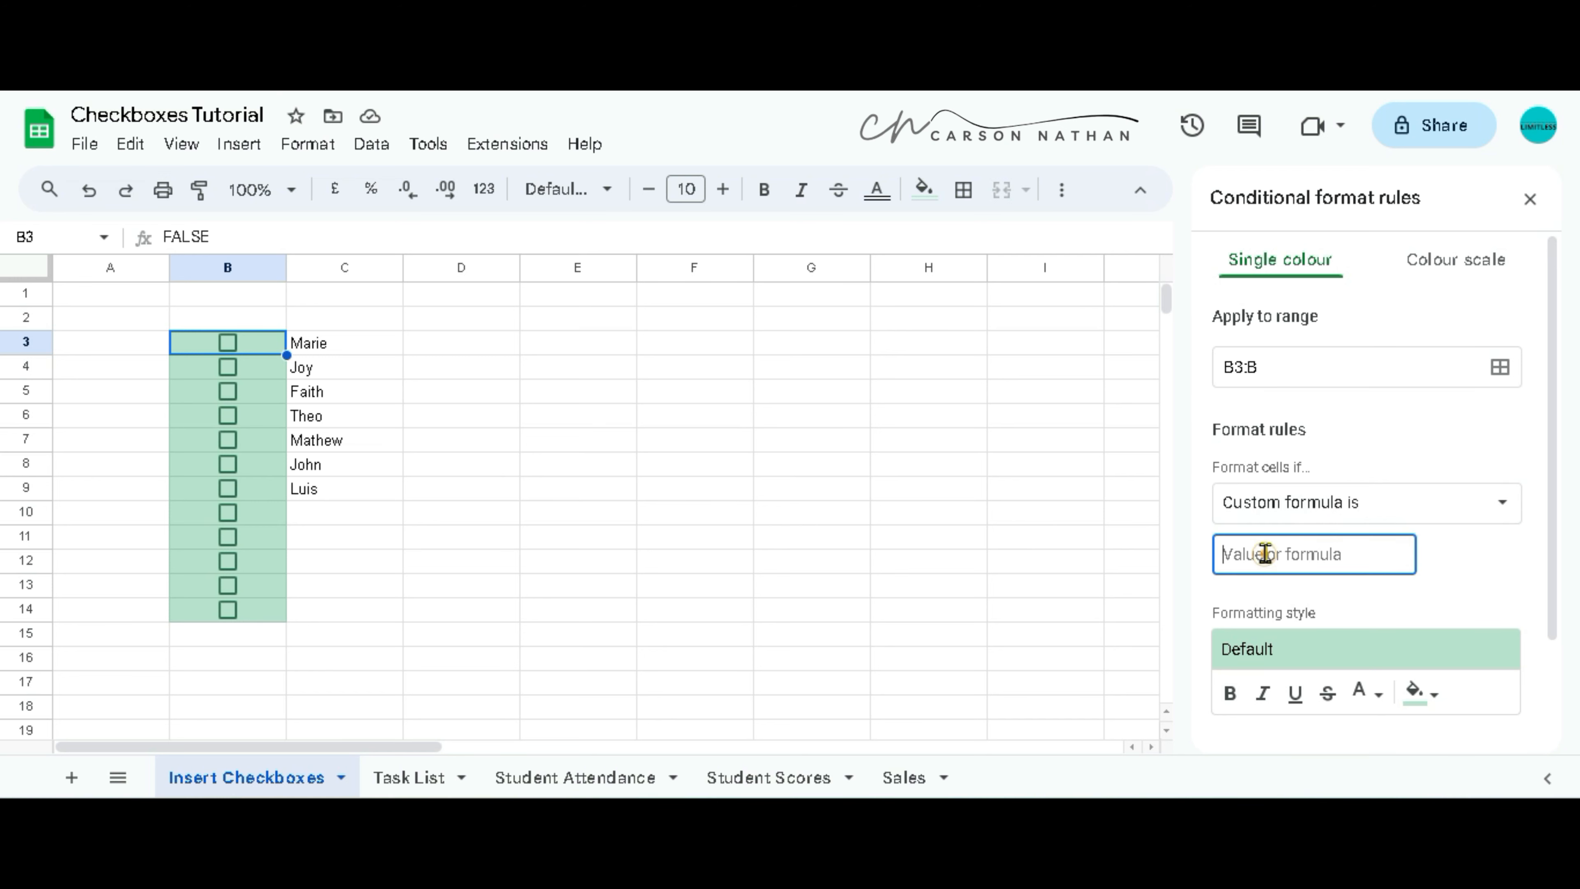
{"action": "type", "text": "="}
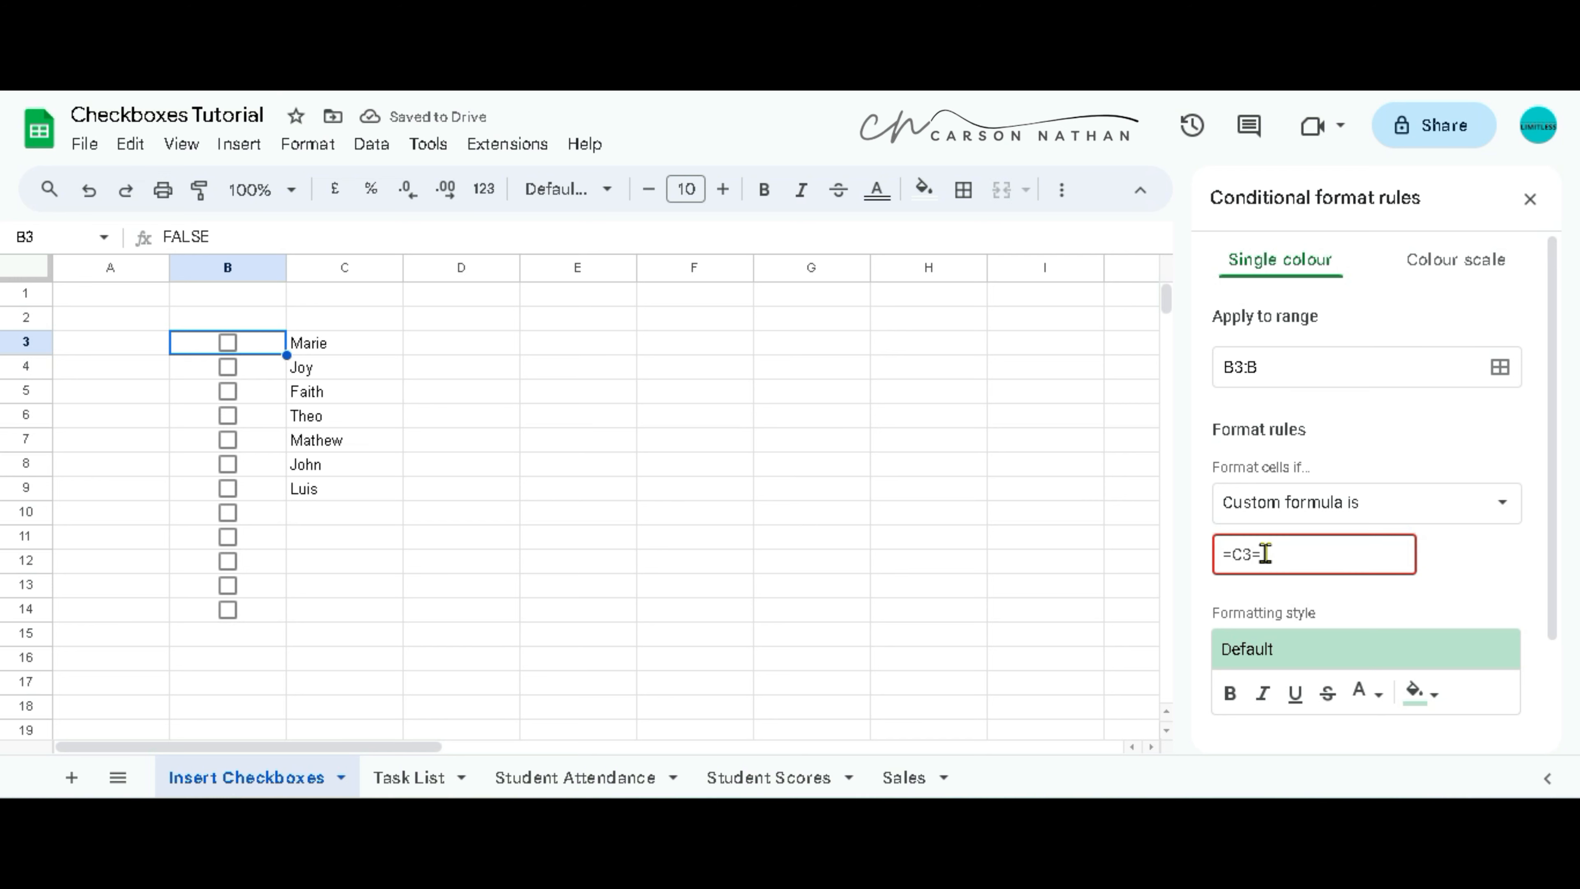
{"action": "type", "text": "\"\""}
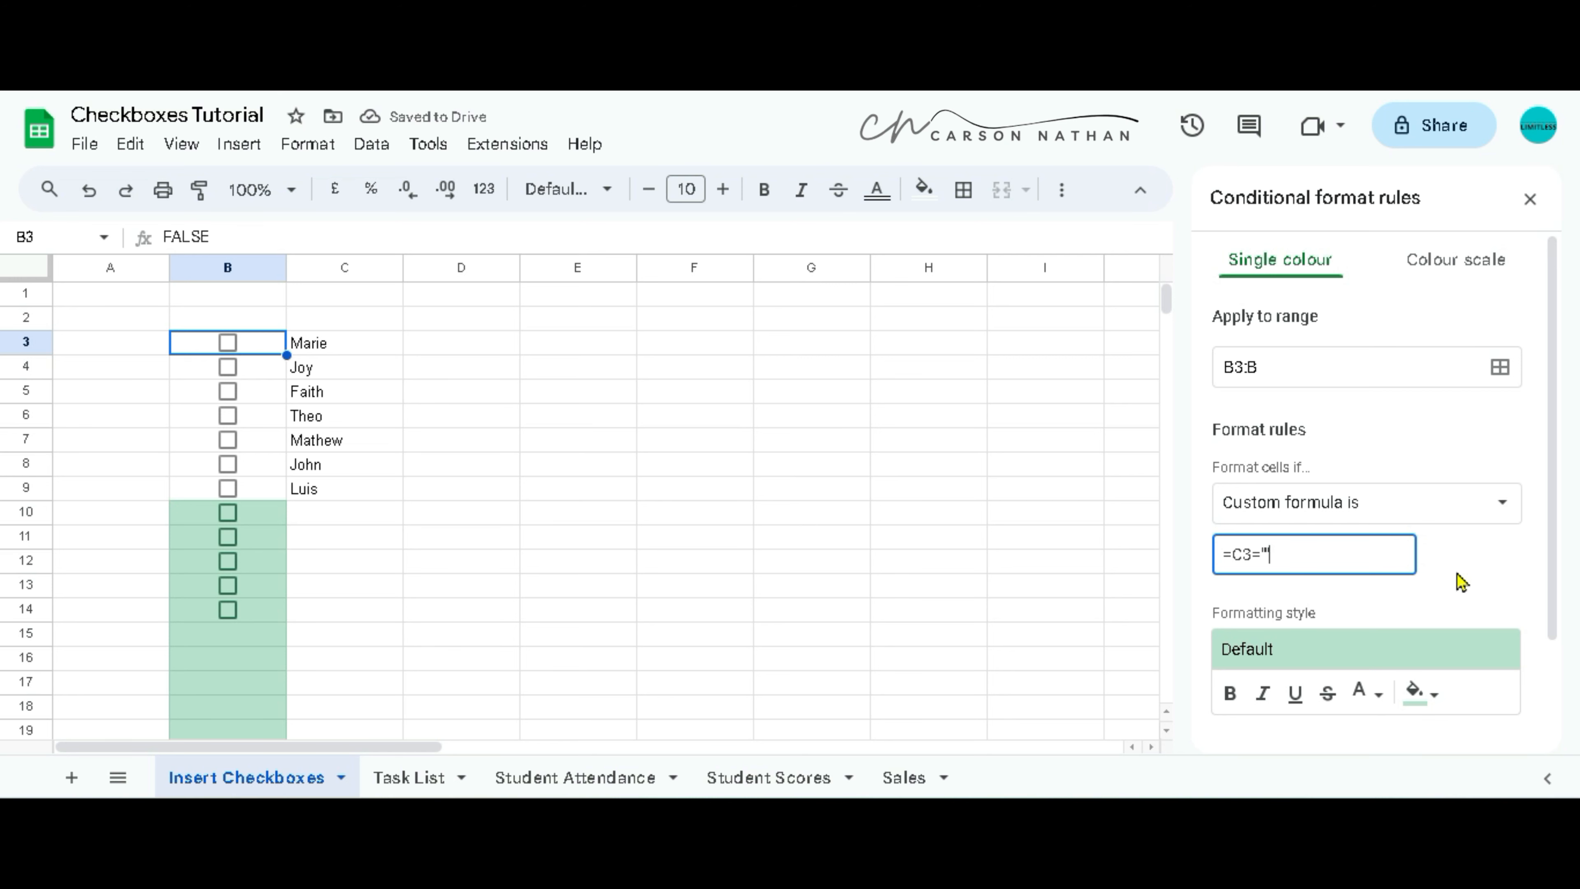
- Give the rule a white fill and white text colour, and close the conditional format rules
{"action": "left_click", "coordinate": [1434, 699]}
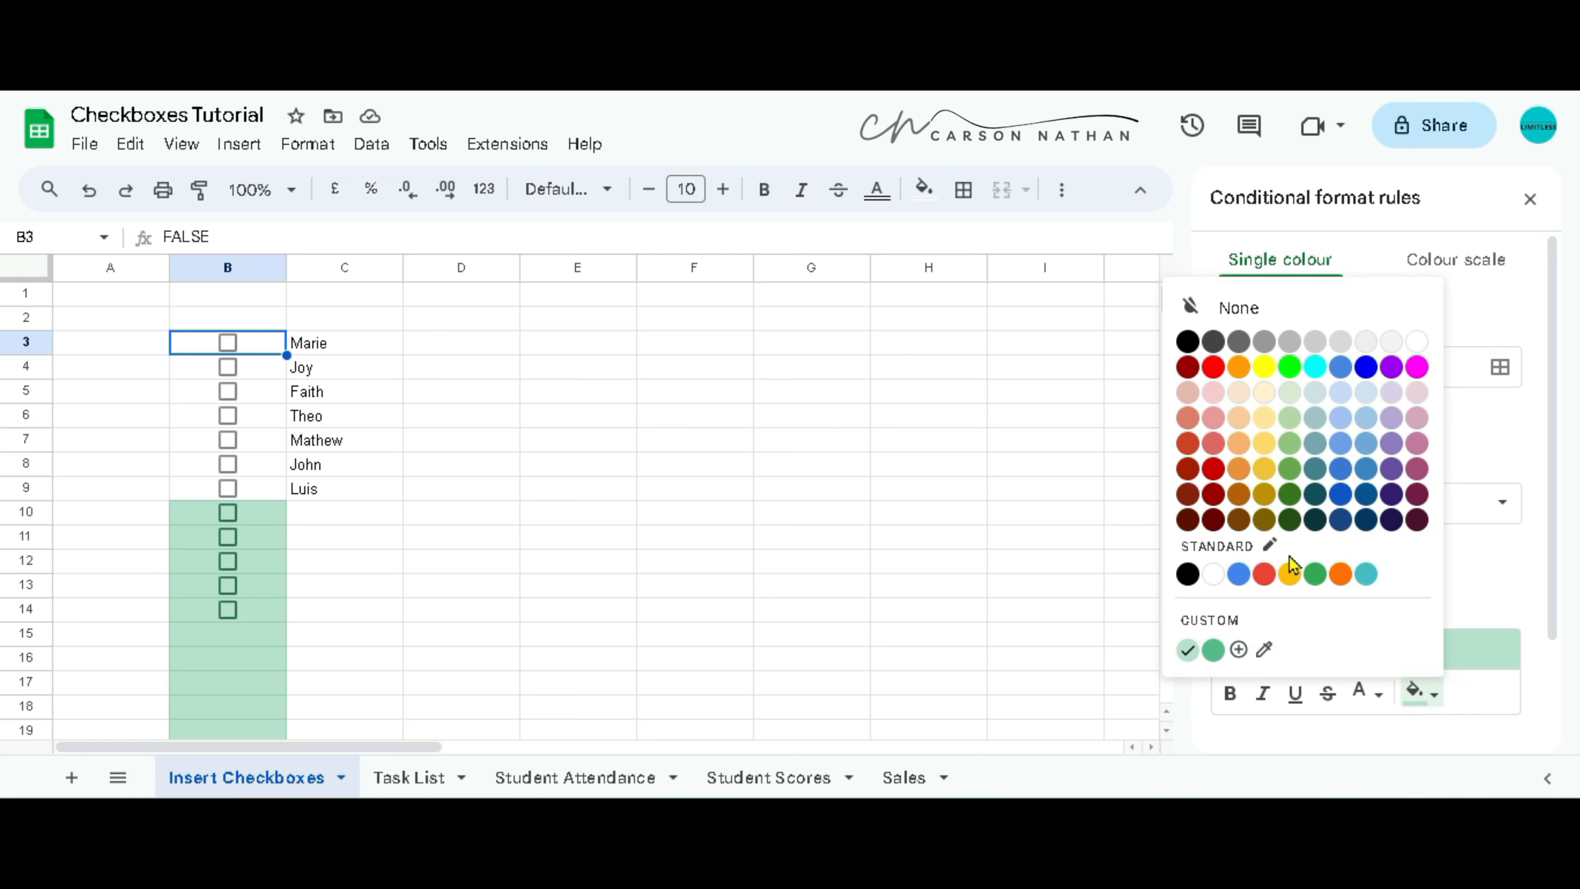
{"action": "left_click", "coordinate": [1213, 574]}
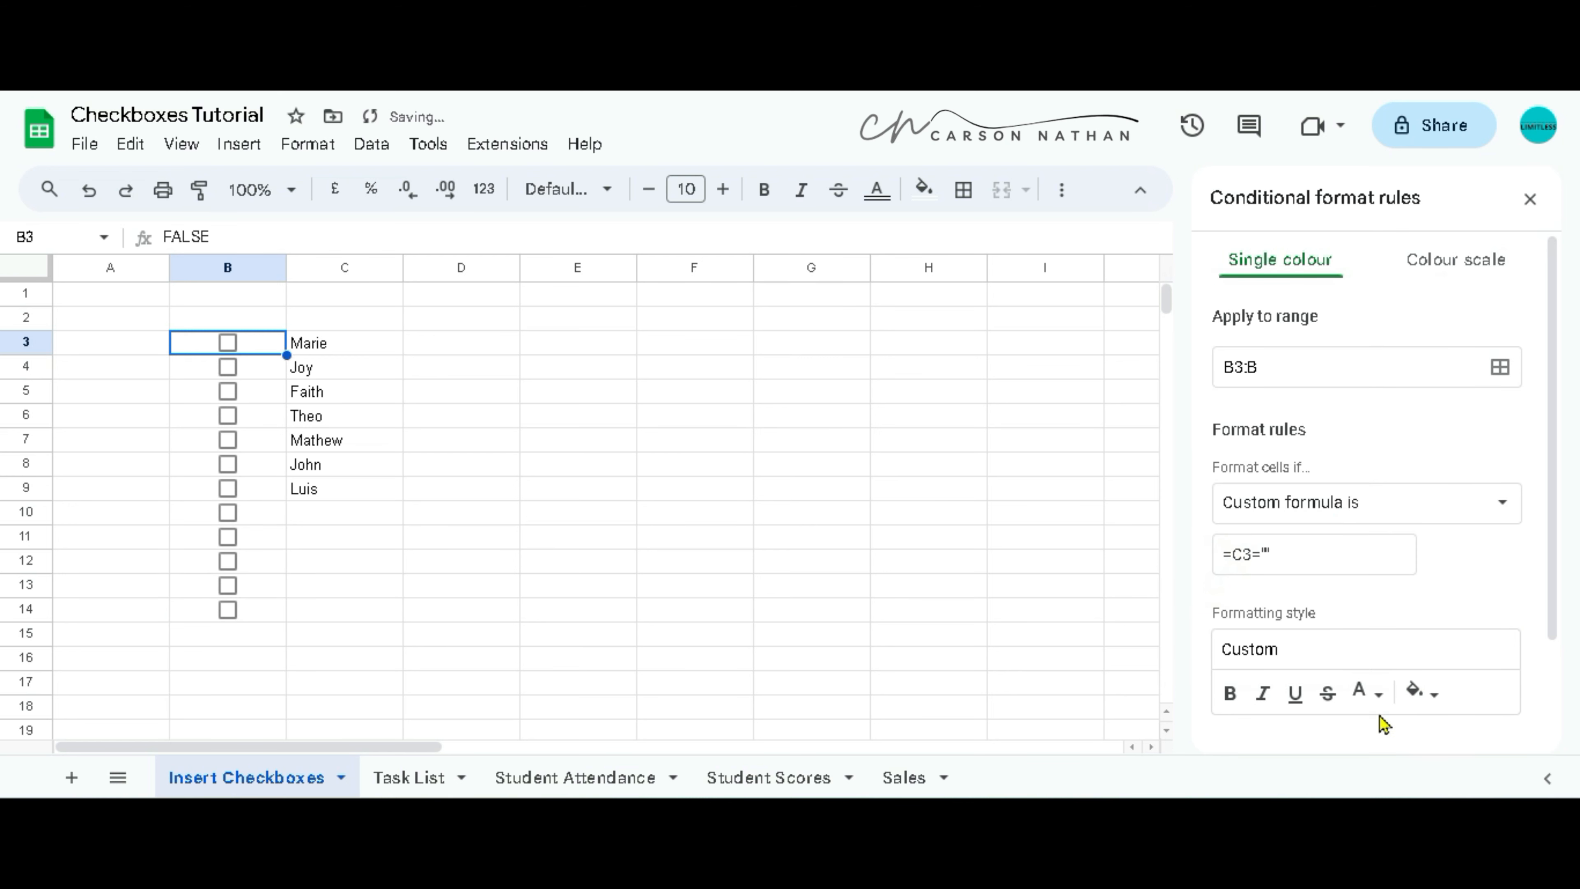
{"action": "left_click", "coordinate": [1378, 697]}
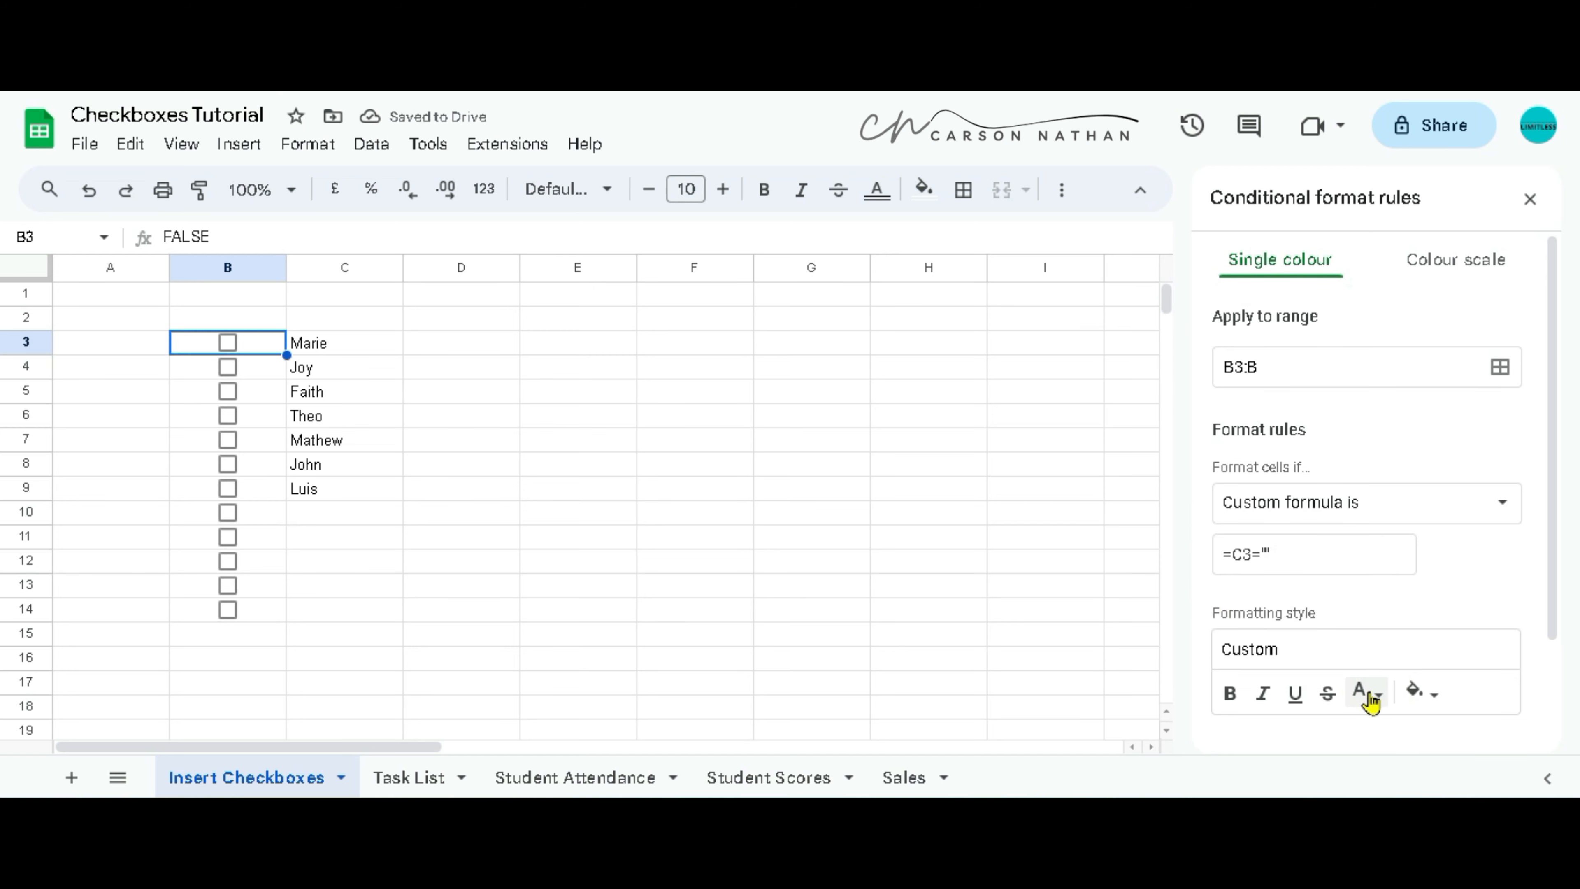
{"action": "left_click", "coordinate": [1379, 696]}
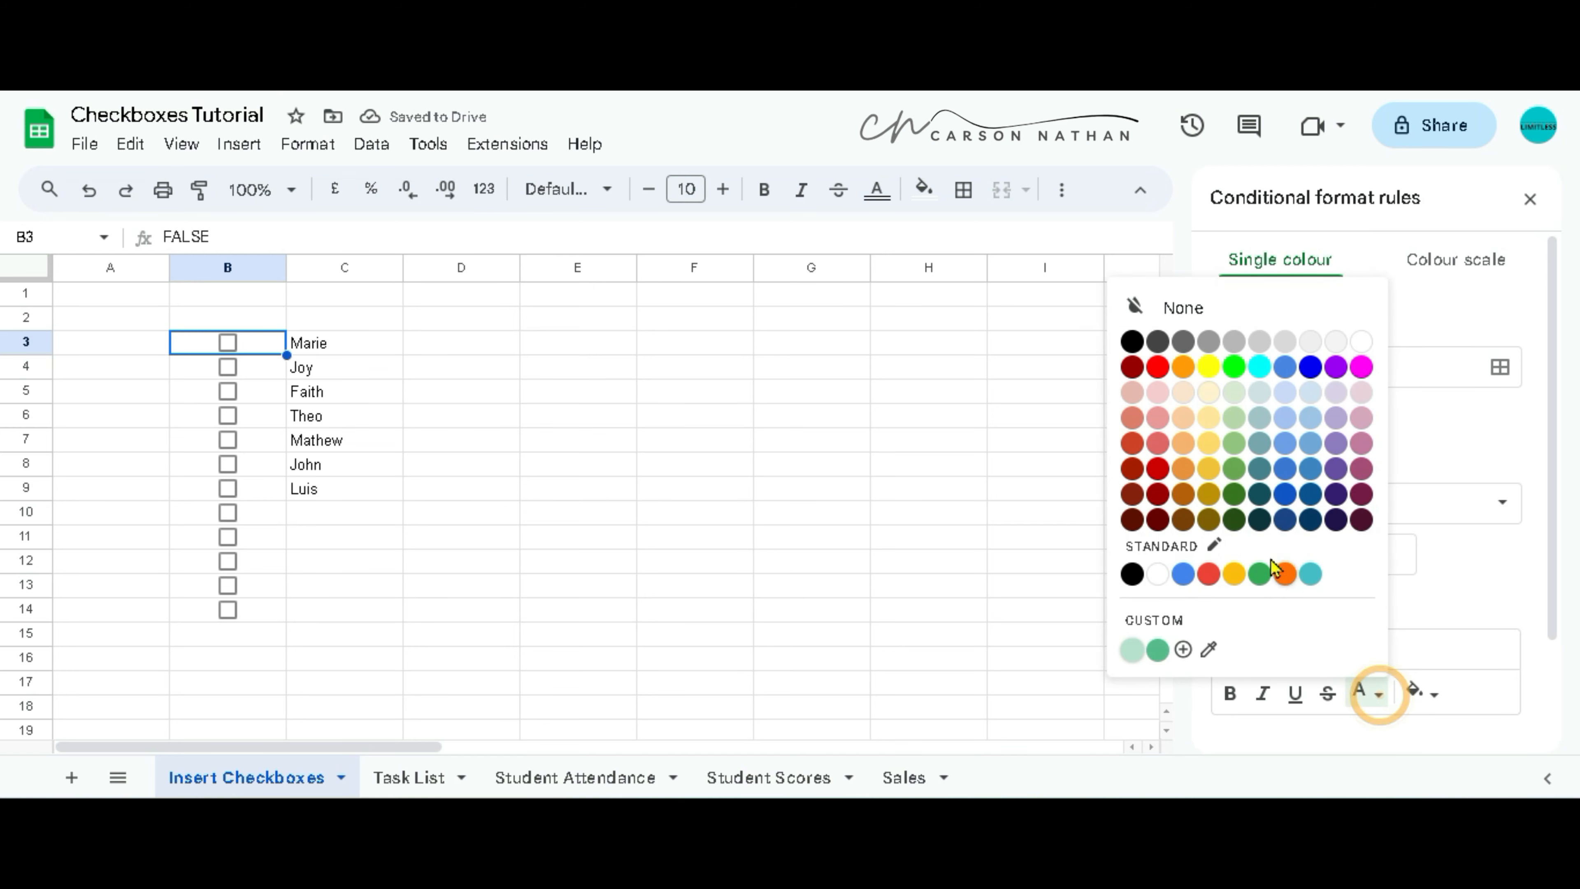
{"action": "left_click", "coordinate": [1157, 576]}
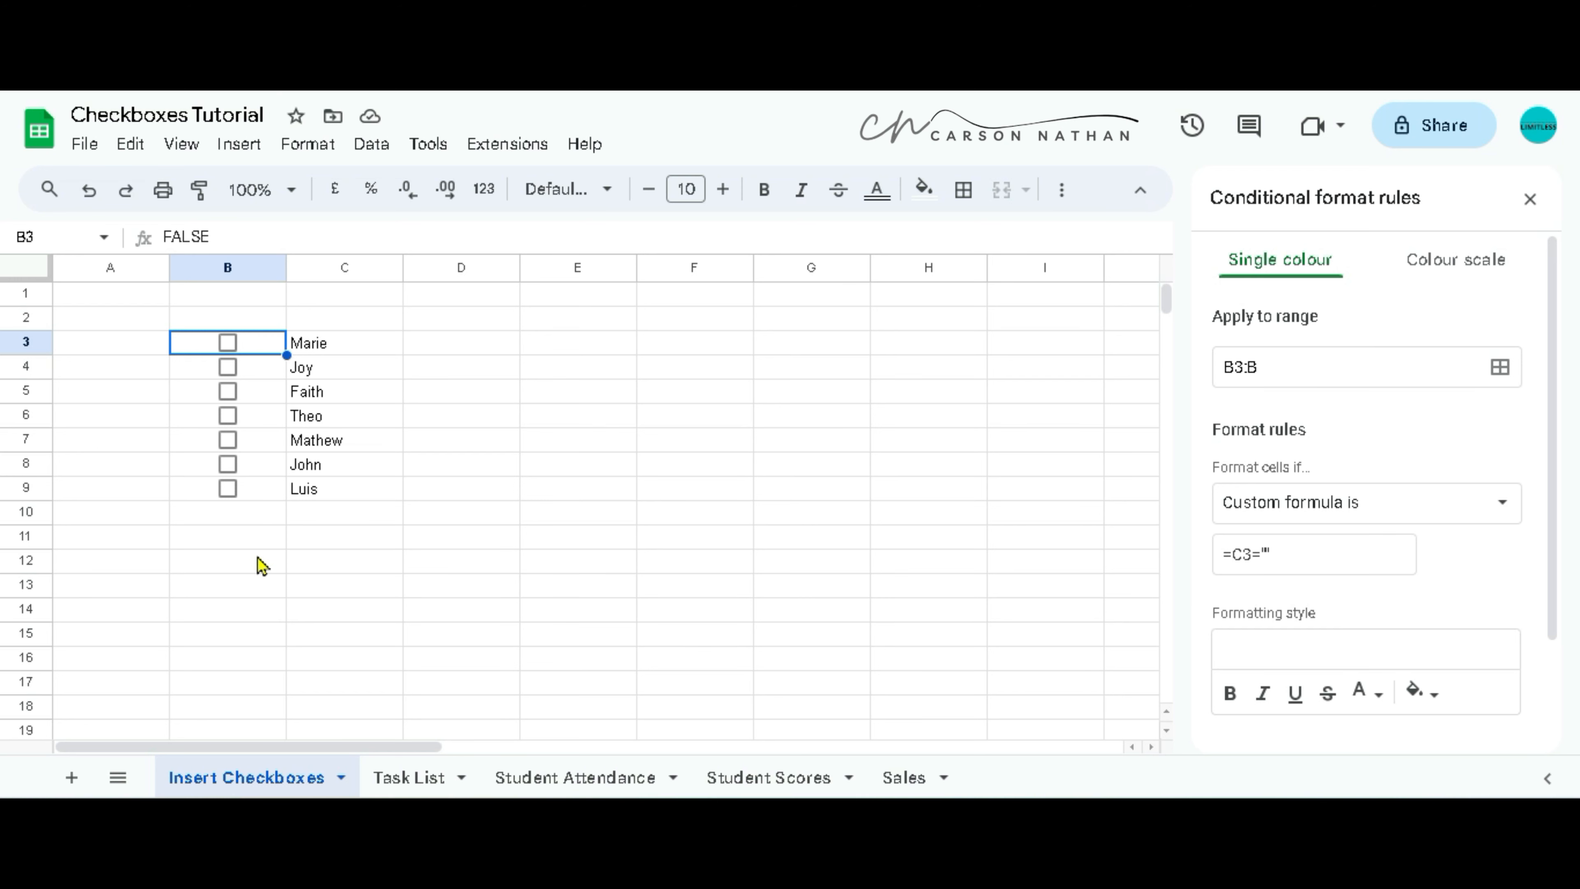
{"action": "left_click", "coordinate": [1532, 204]}
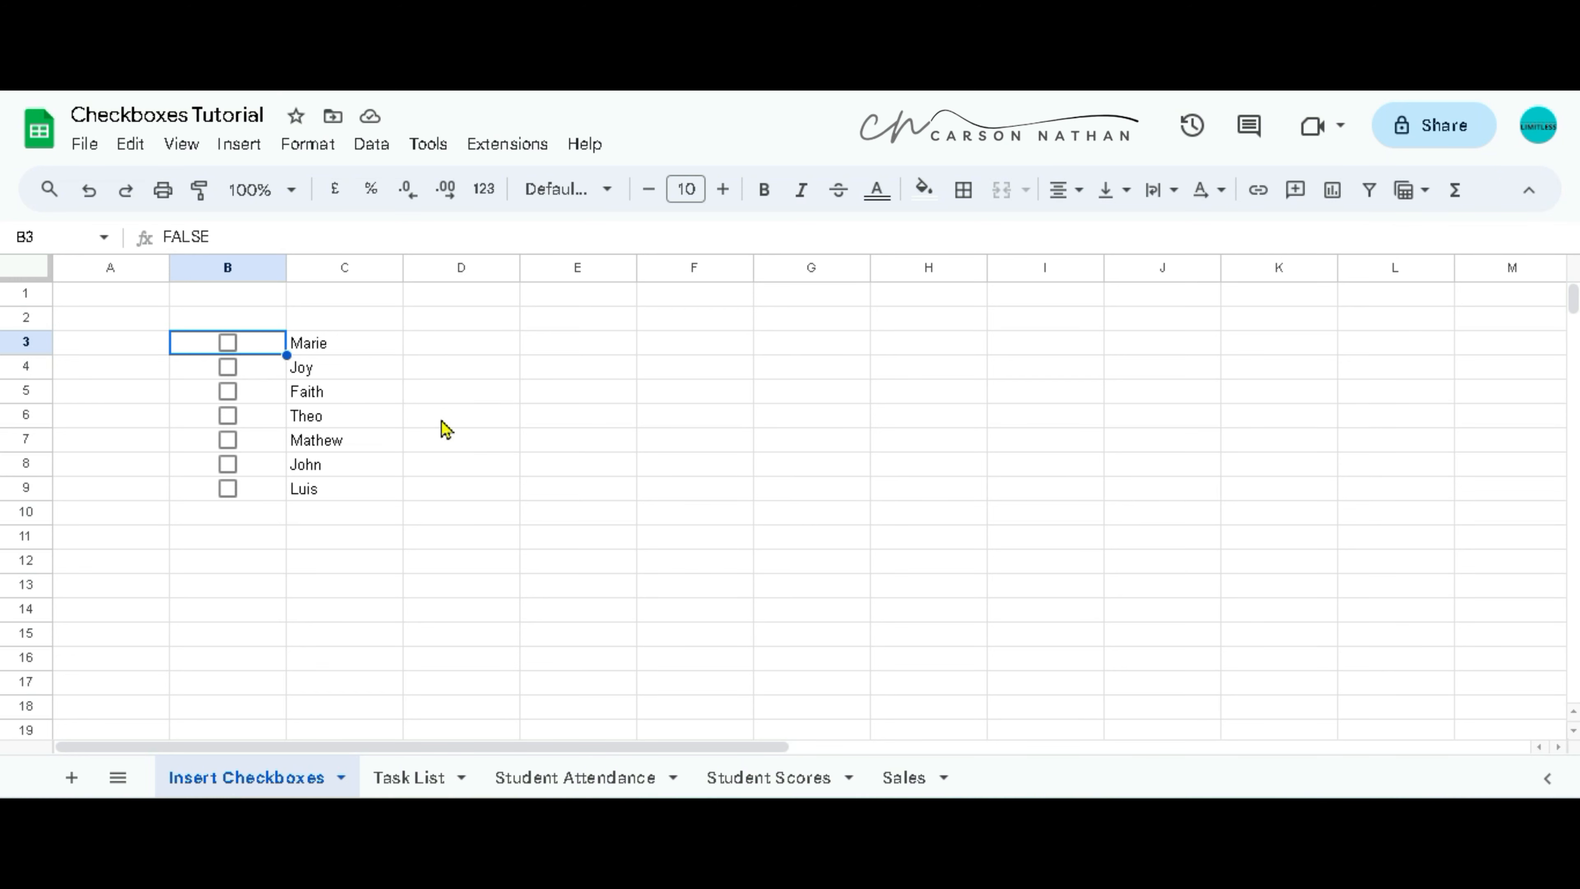
- Add two more first names below the list, in cells C10 and C11
{"action": "left_click", "coordinate": [323, 517]}
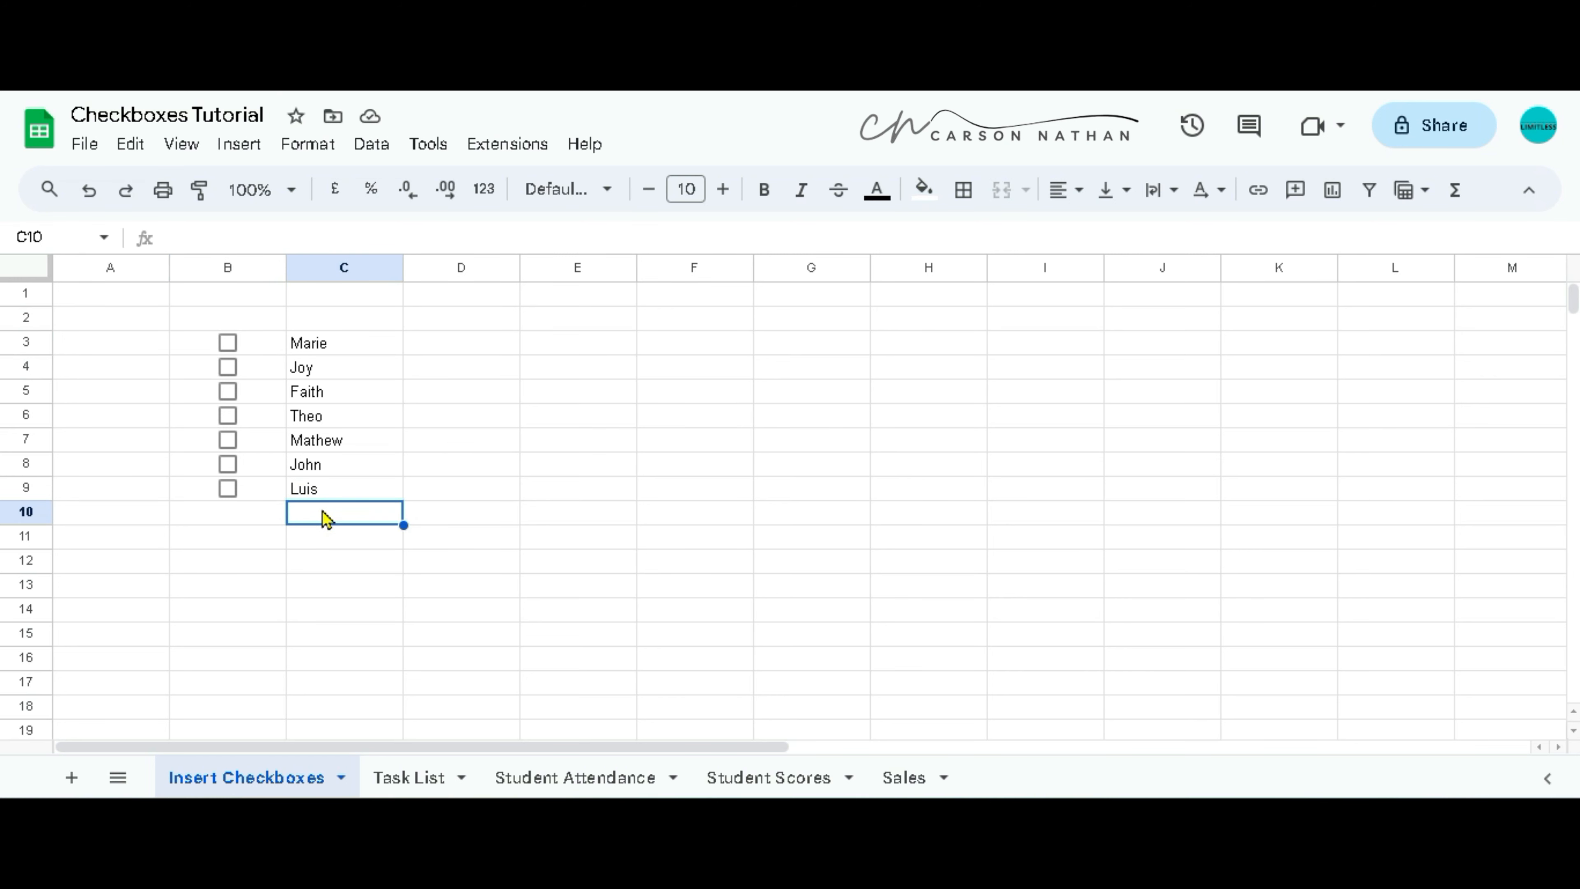
{"action": "type", "text": "jOHN"}
{"action": "key", "text": "BackSpace"}
{"action": "key", "text": "BackSpace"}
{"action": "key", "text": "BackSpace"}
{"action": "key", "text": "BackSpace"}
{"action": "type", "text": "John"}
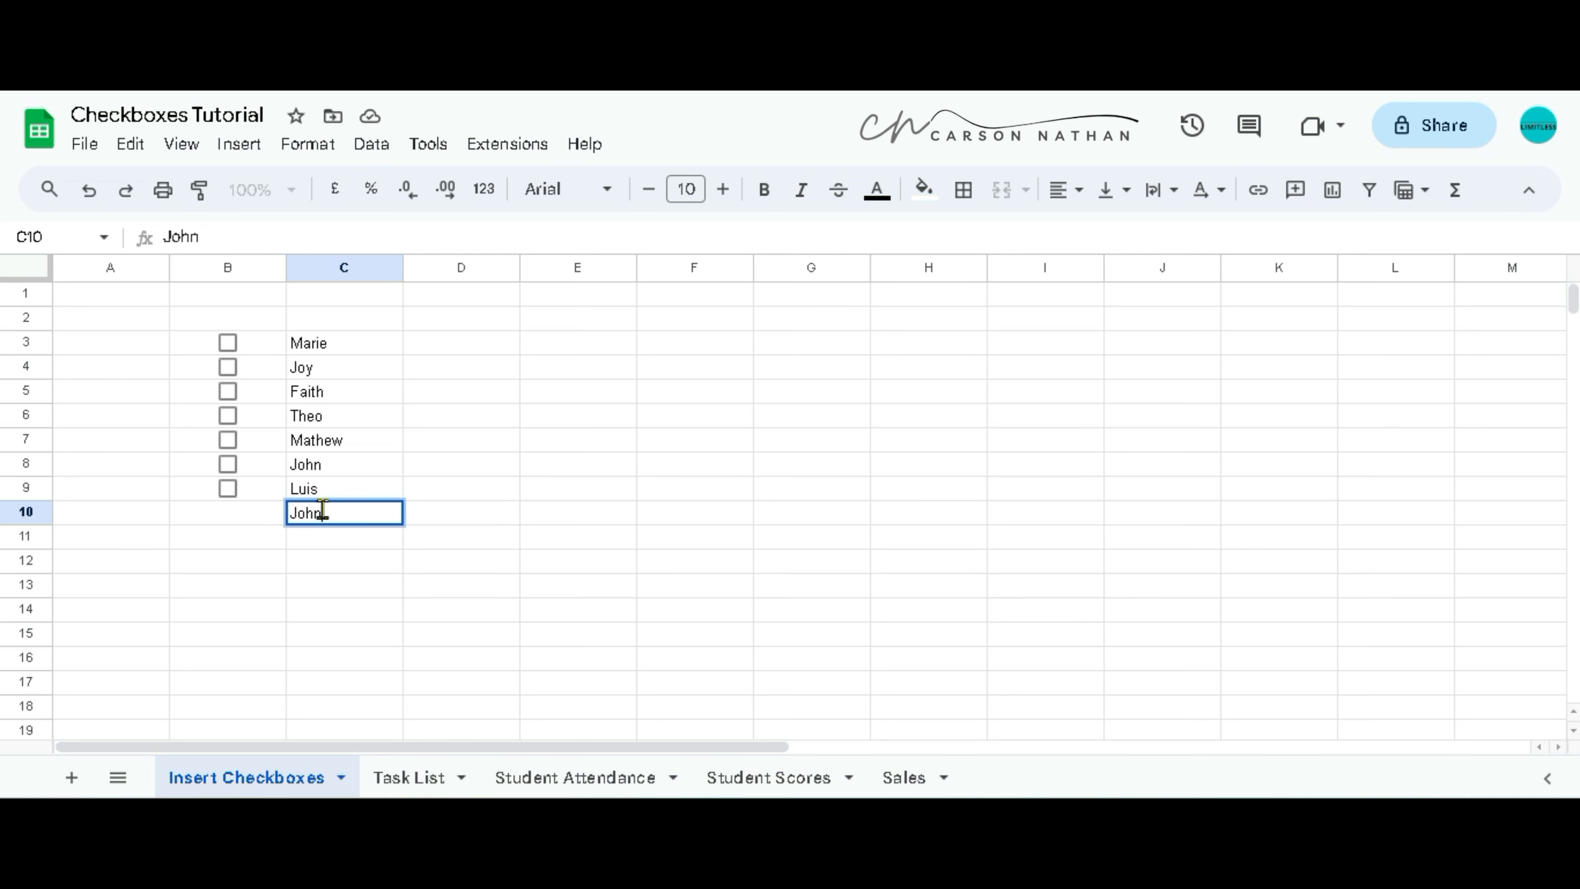
{"action": "key", "text": "Return"}
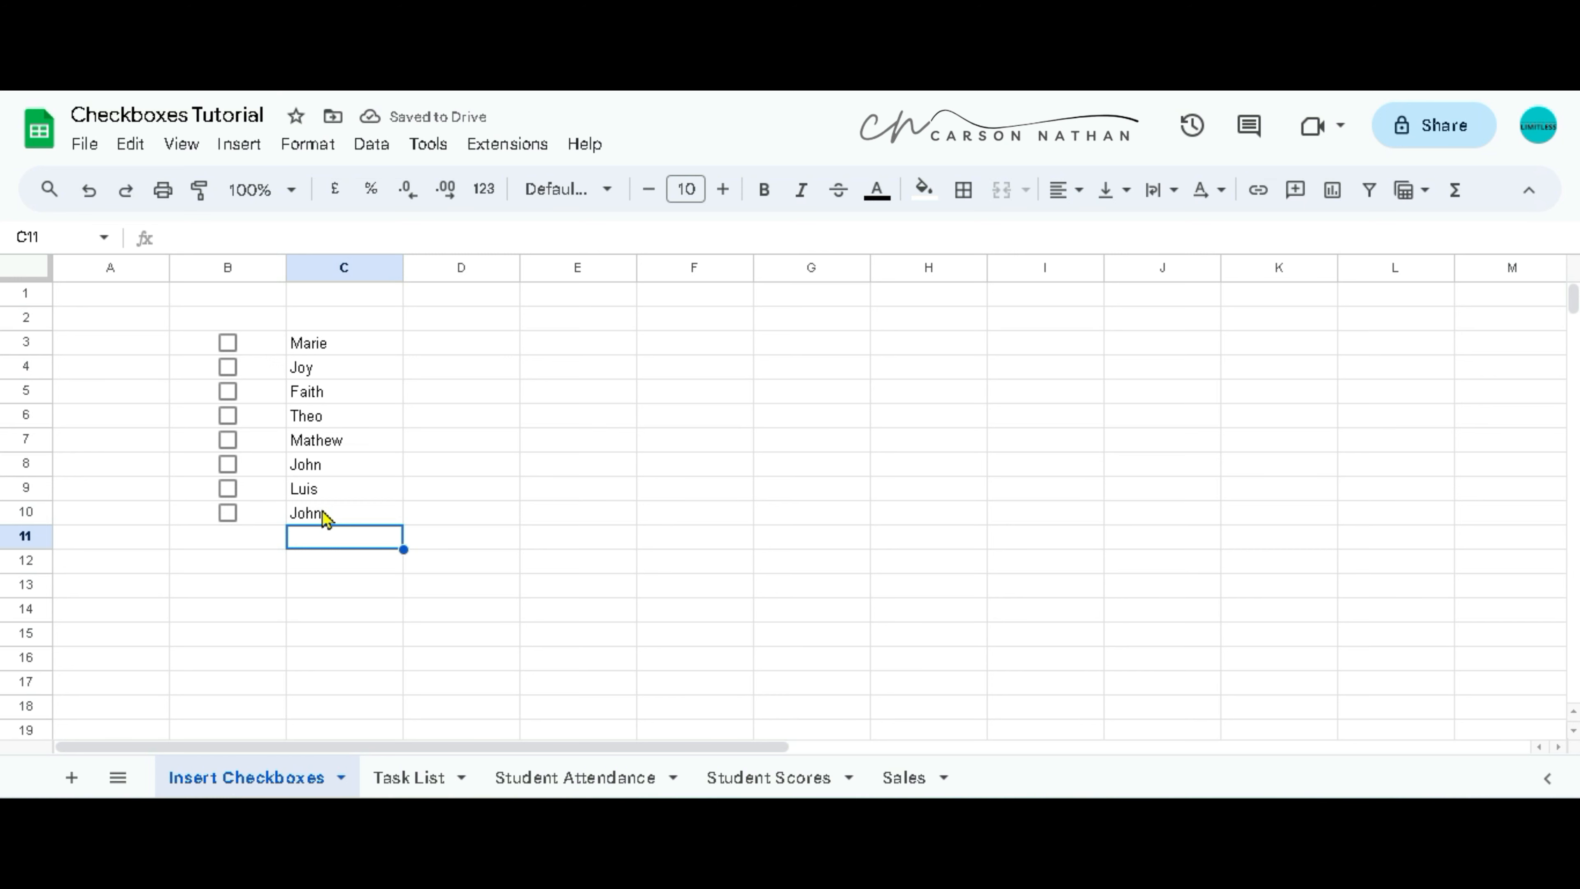
{"action": "type", "text": "Denise"}
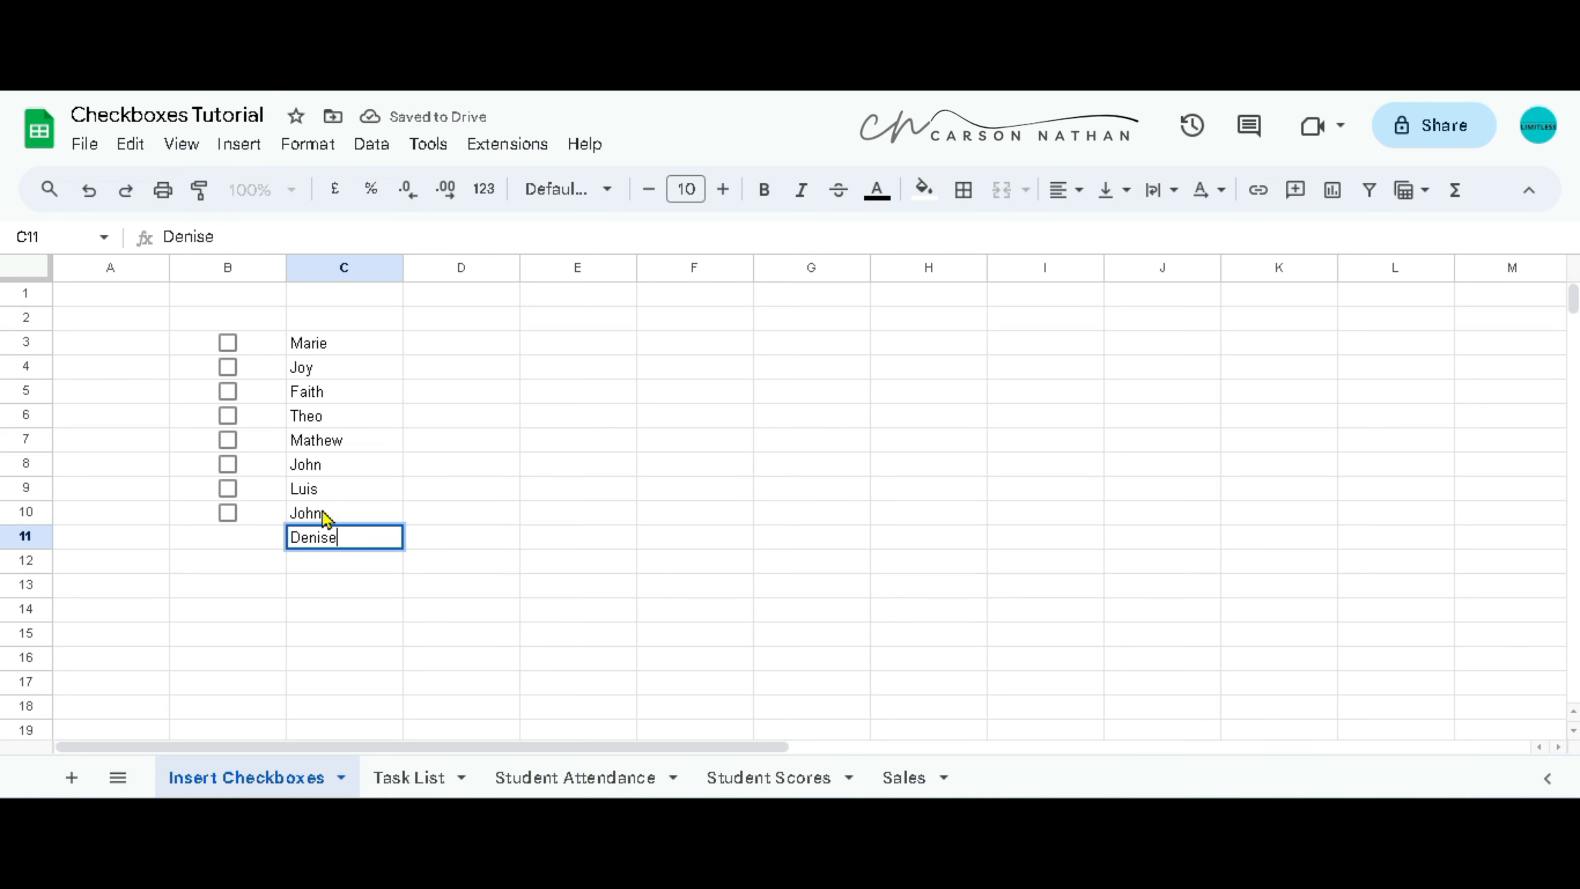
{"action": "key", "text": "Return"}
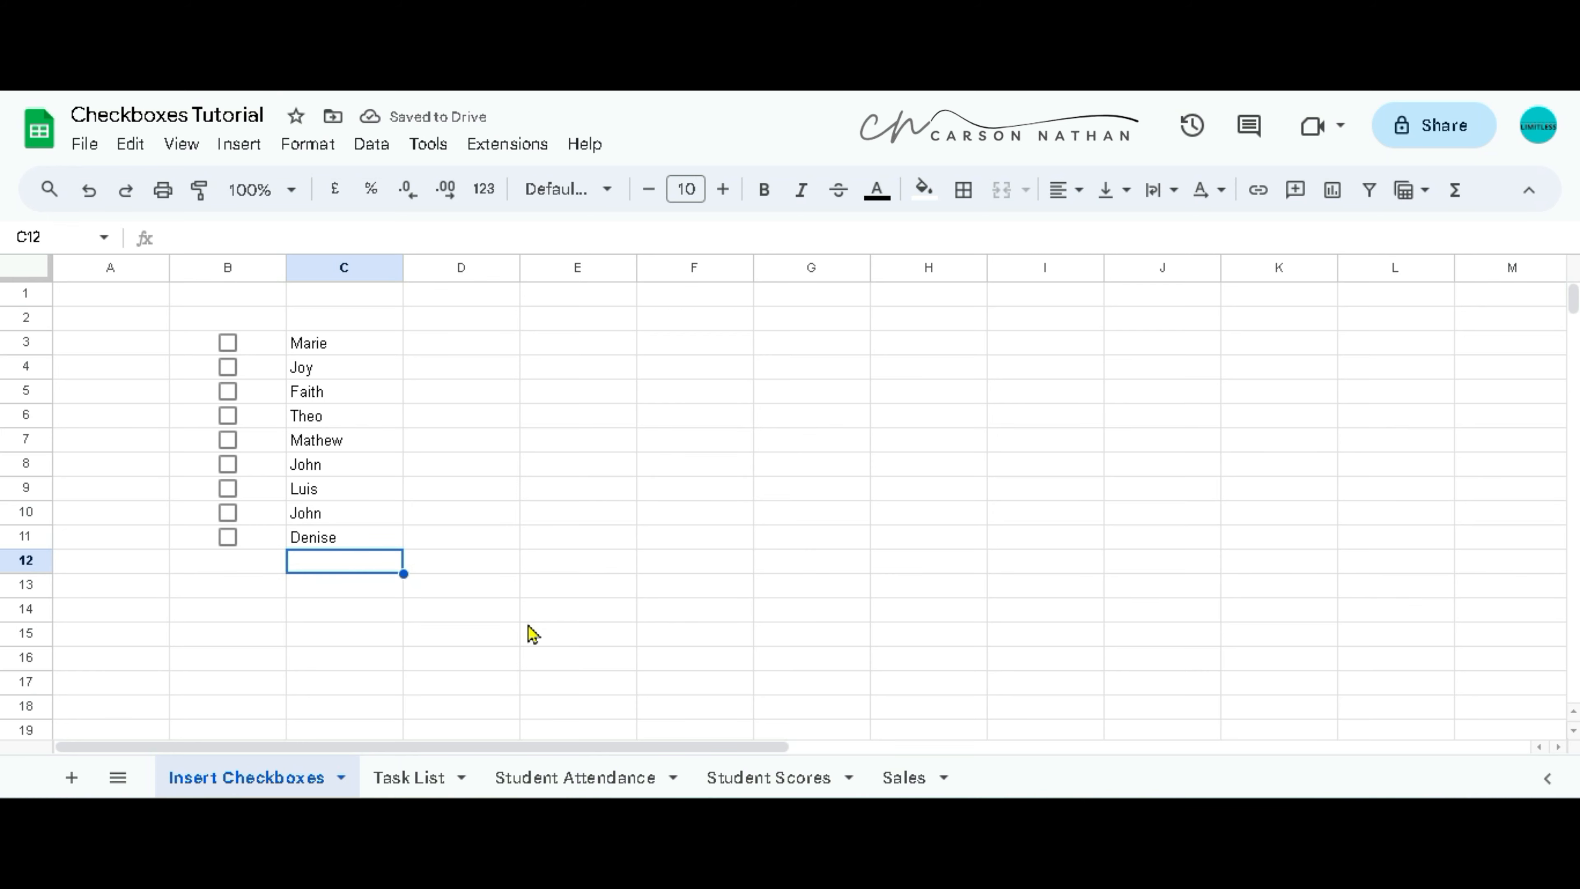
- Insert tick boxes in the Status column, cells B3:B8, of the Task List sheet
{"action": "left_click", "coordinate": [409, 777]}
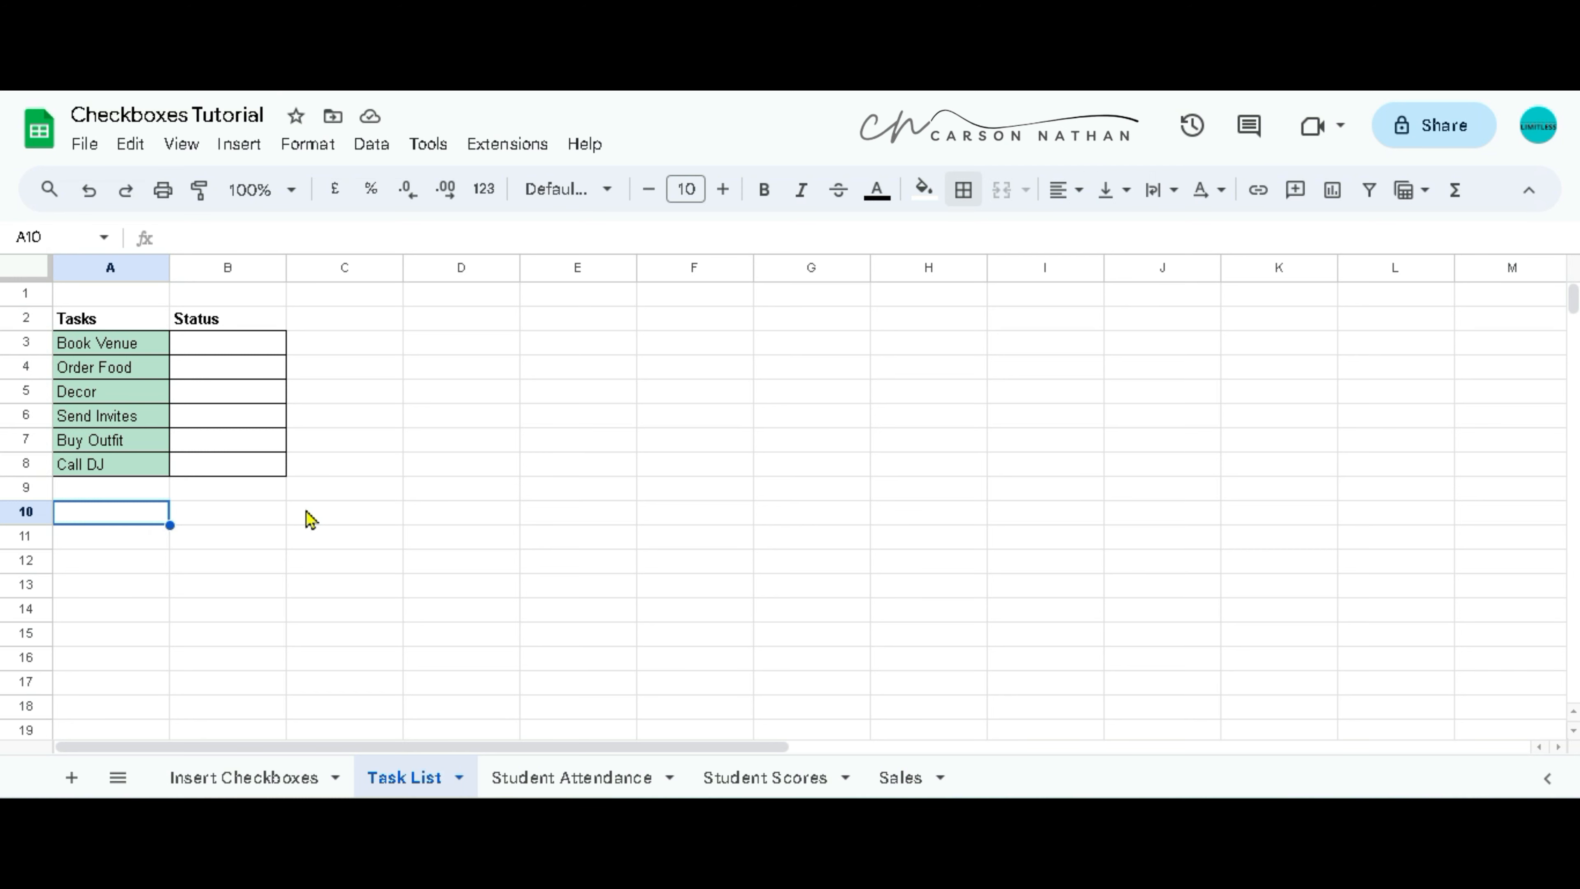
{"action": "left_click_drag", "start_coordinate": [218, 342], "coordinate": [219, 459]}
{"action": "left_click", "coordinate": [240, 143]}
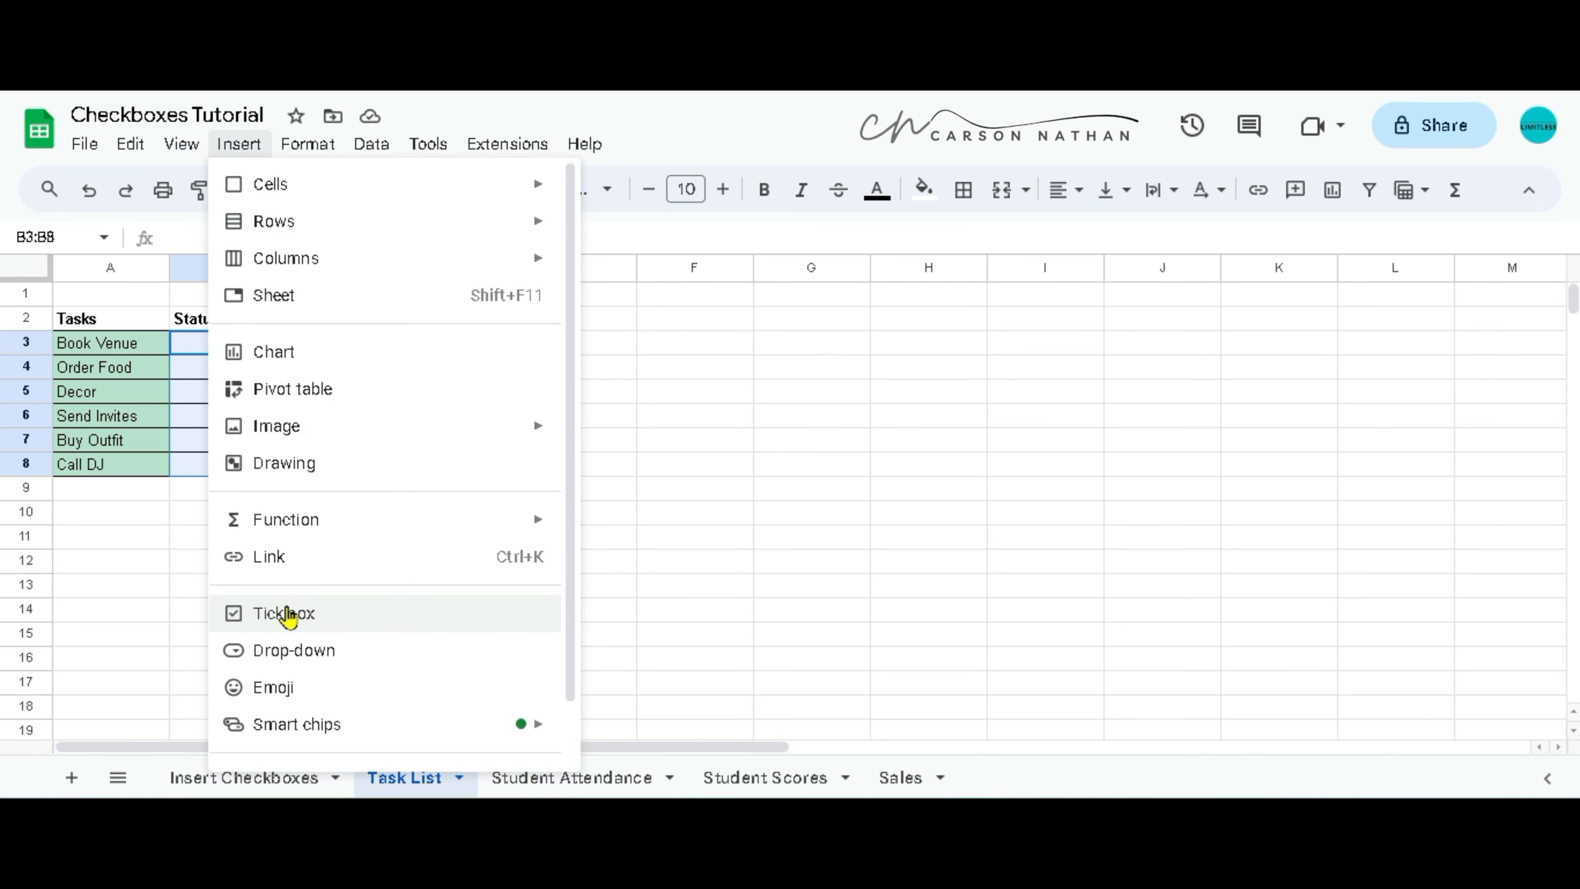
{"action": "left_click", "coordinate": [297, 610]}
- Test the Book Venue tick box by ticking it and clearing it again
{"action": "left_click", "coordinate": [328, 346]}
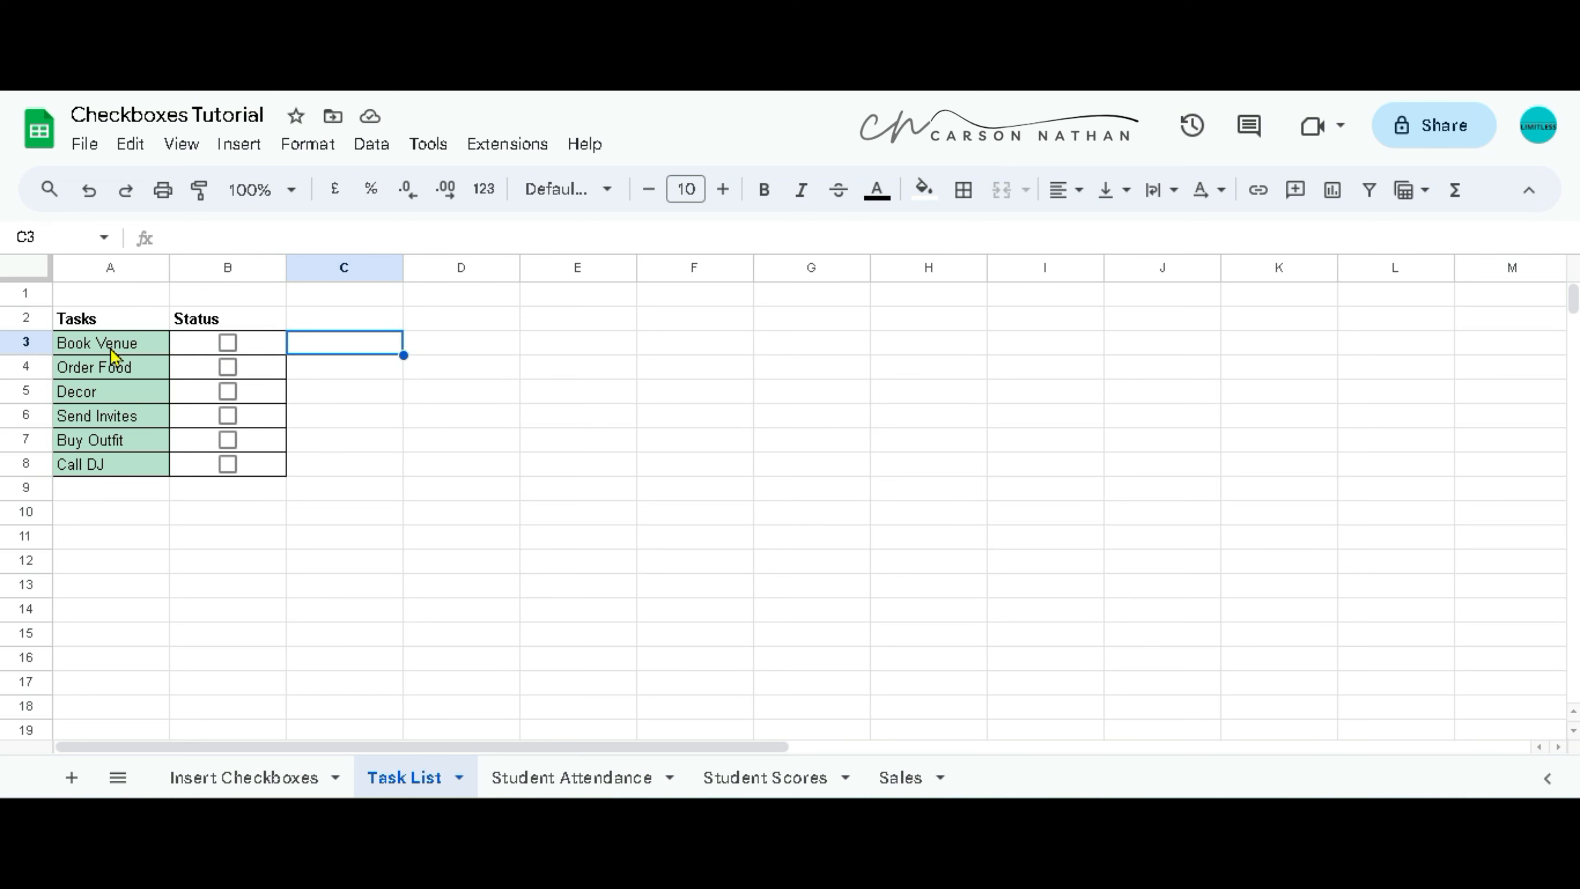
{"action": "left_click", "coordinate": [229, 344]}
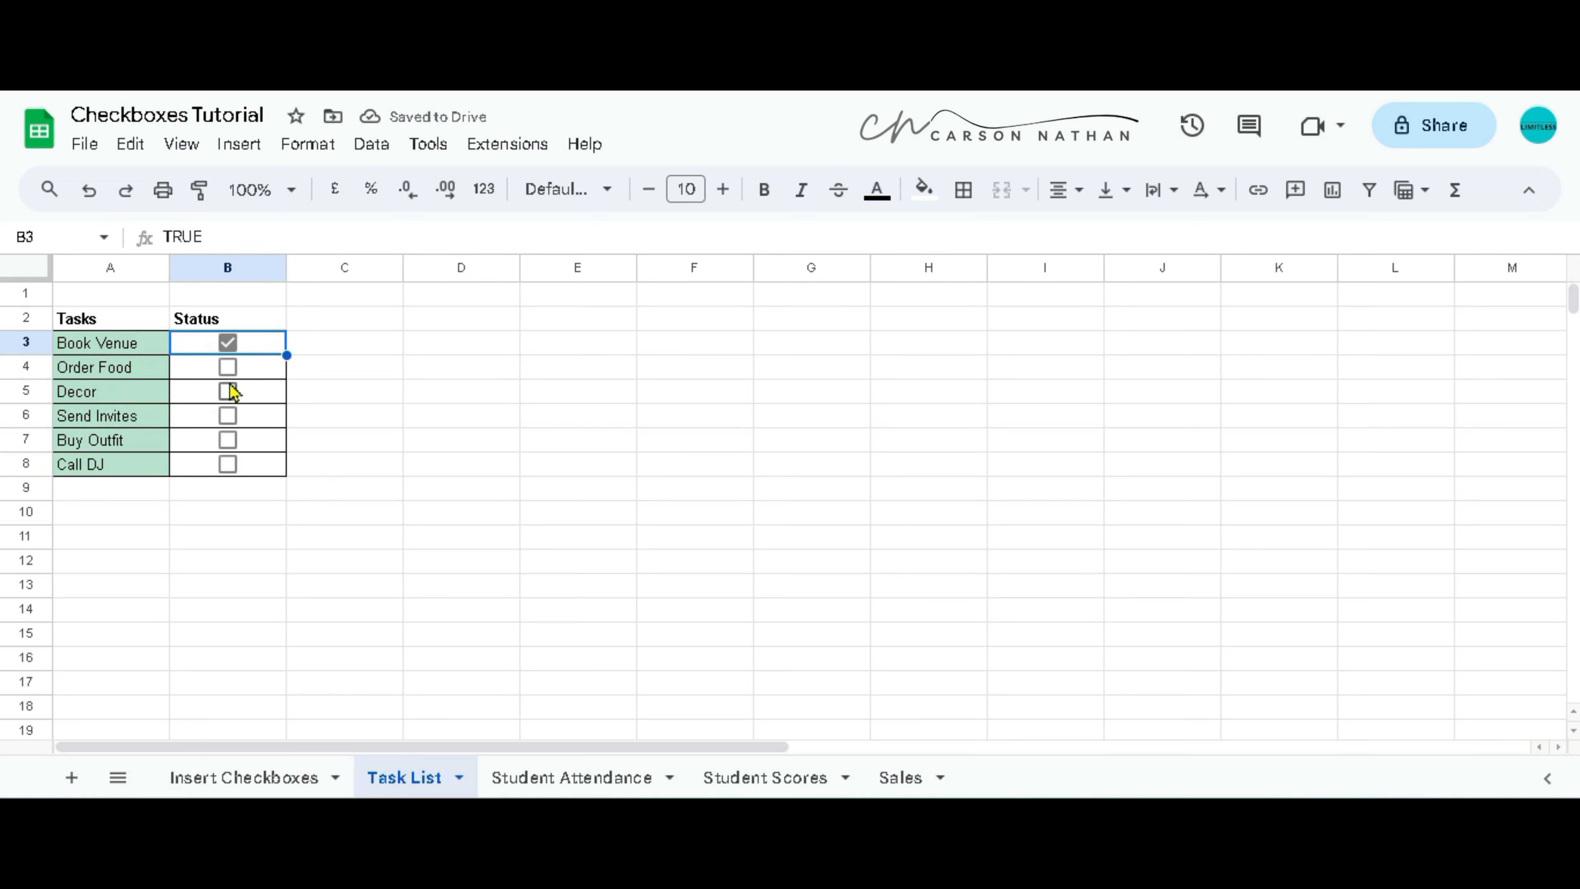
{"action": "left_click", "coordinate": [229, 350]}
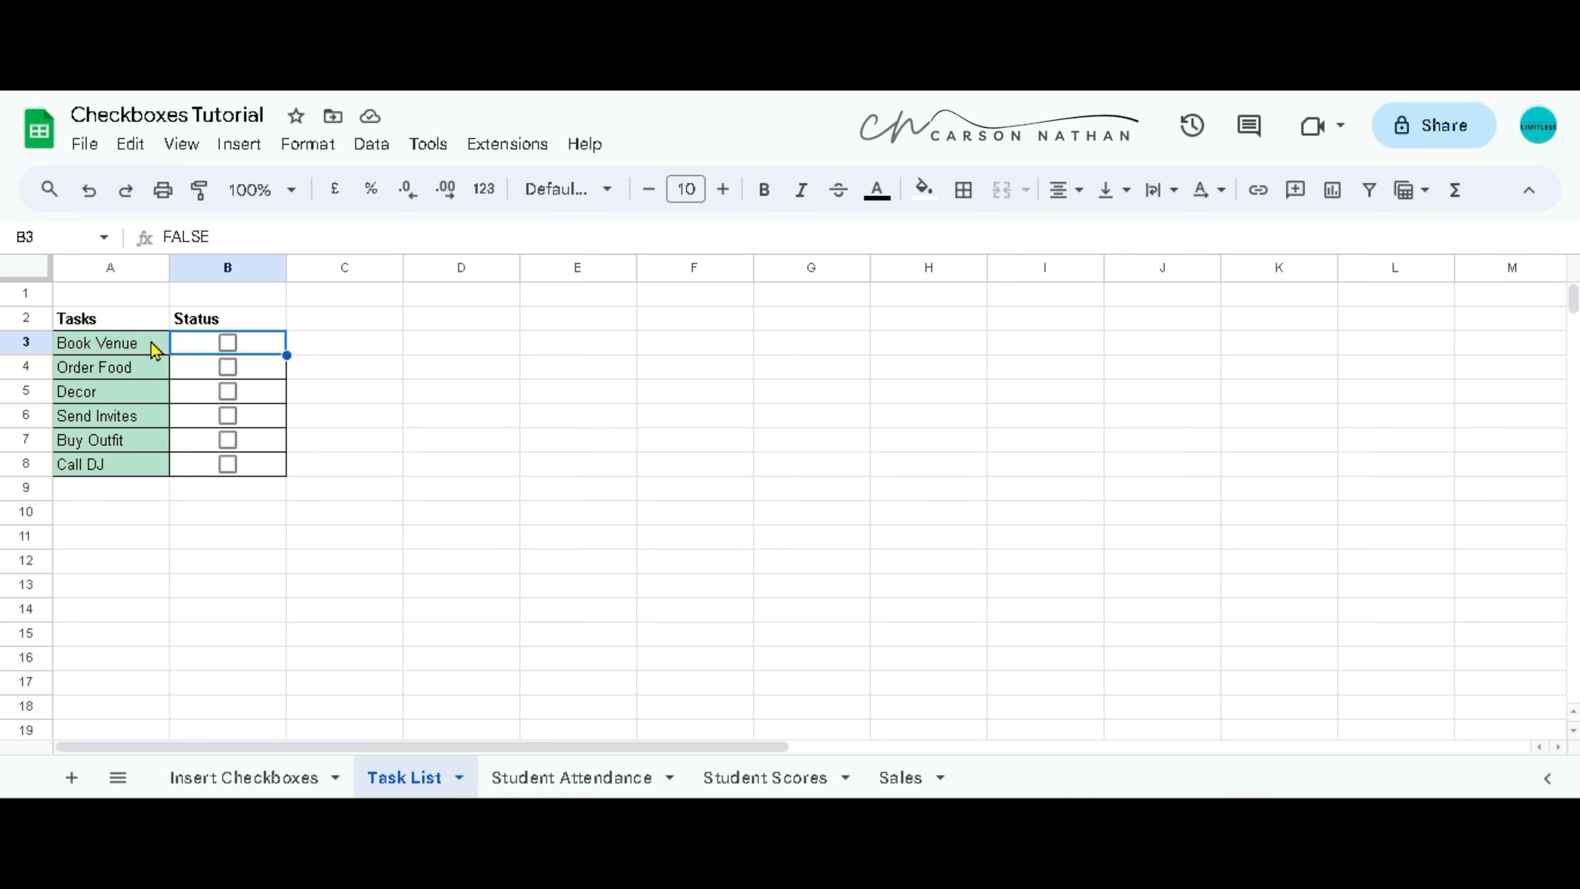
- Select the task table A3:B8 and open its existing "Cell is not empty" conditional format rule for editing
{"action": "left_click_drag", "start_coordinate": [127, 346], "coordinate": [258, 477]}
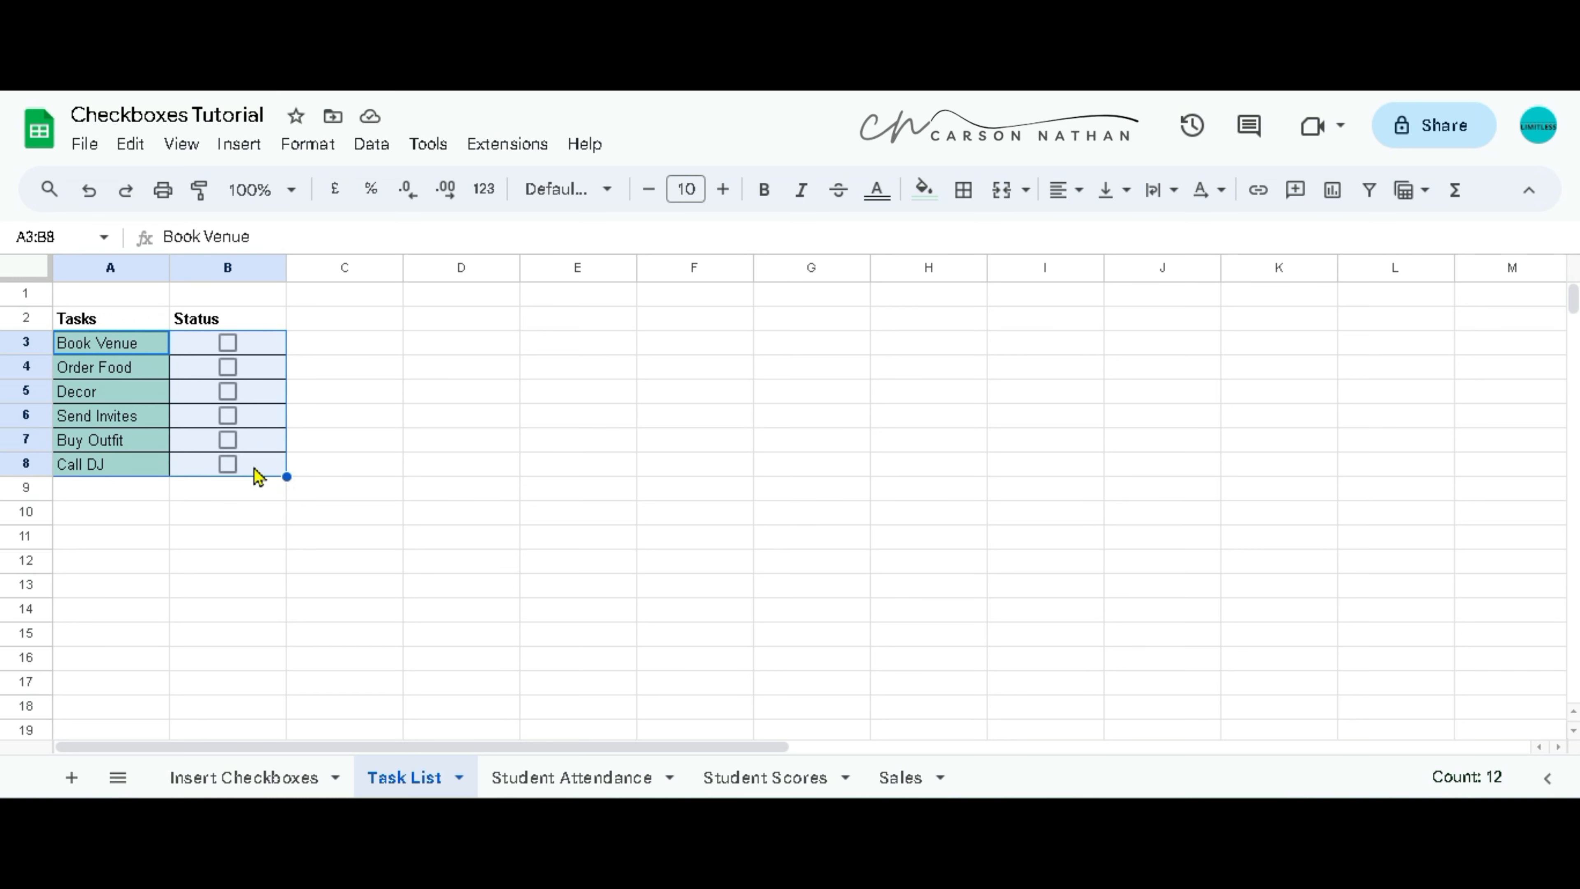
{"action": "left_click", "coordinate": [288, 148]}
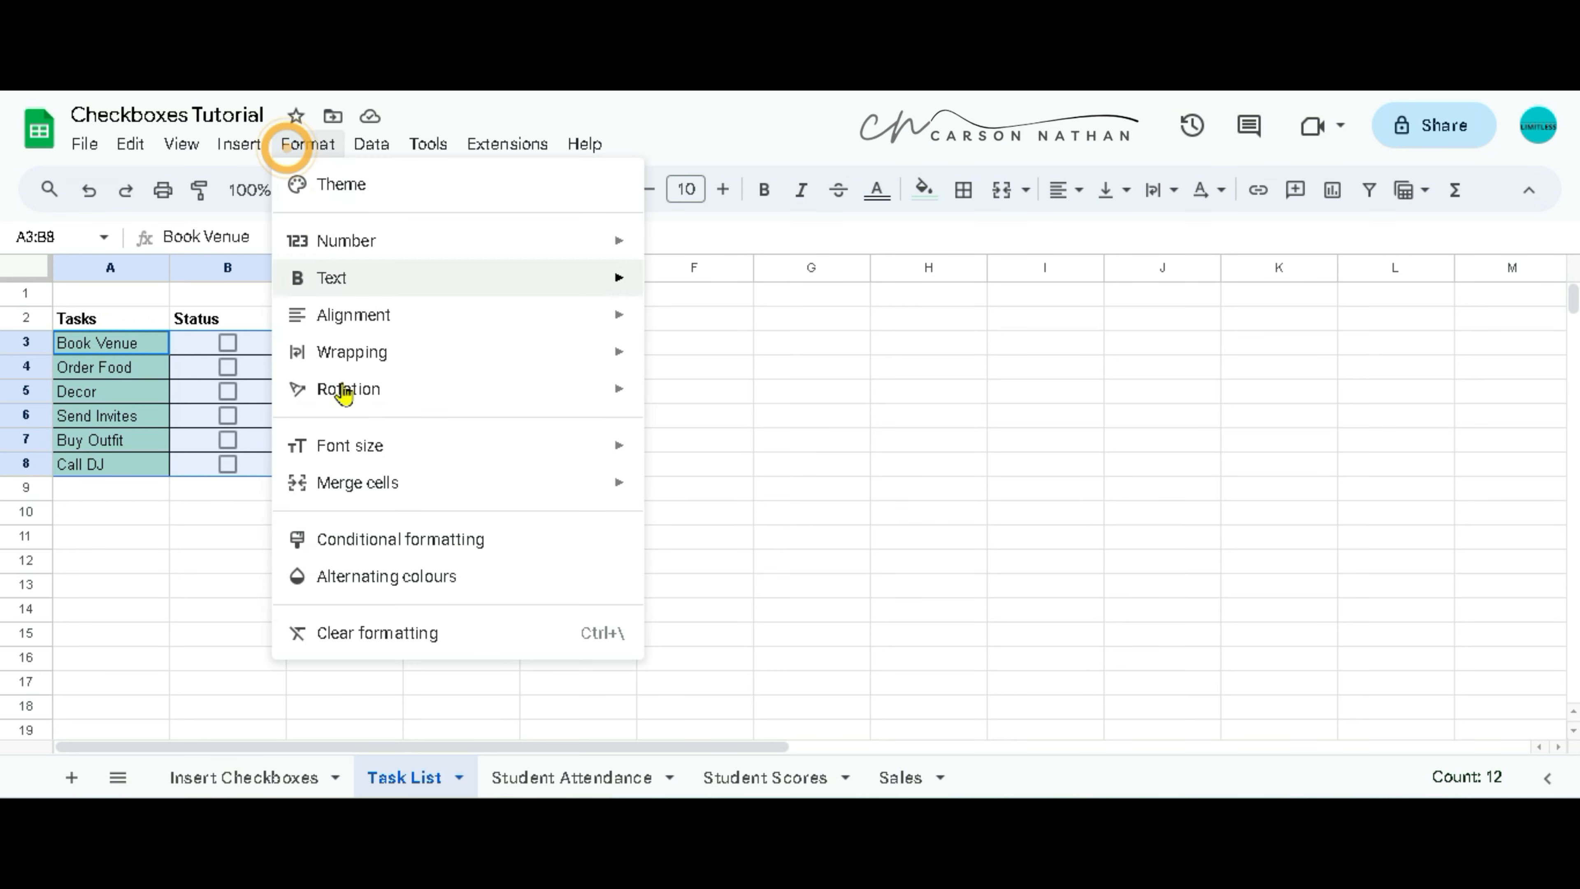
{"action": "left_click", "coordinate": [370, 540]}
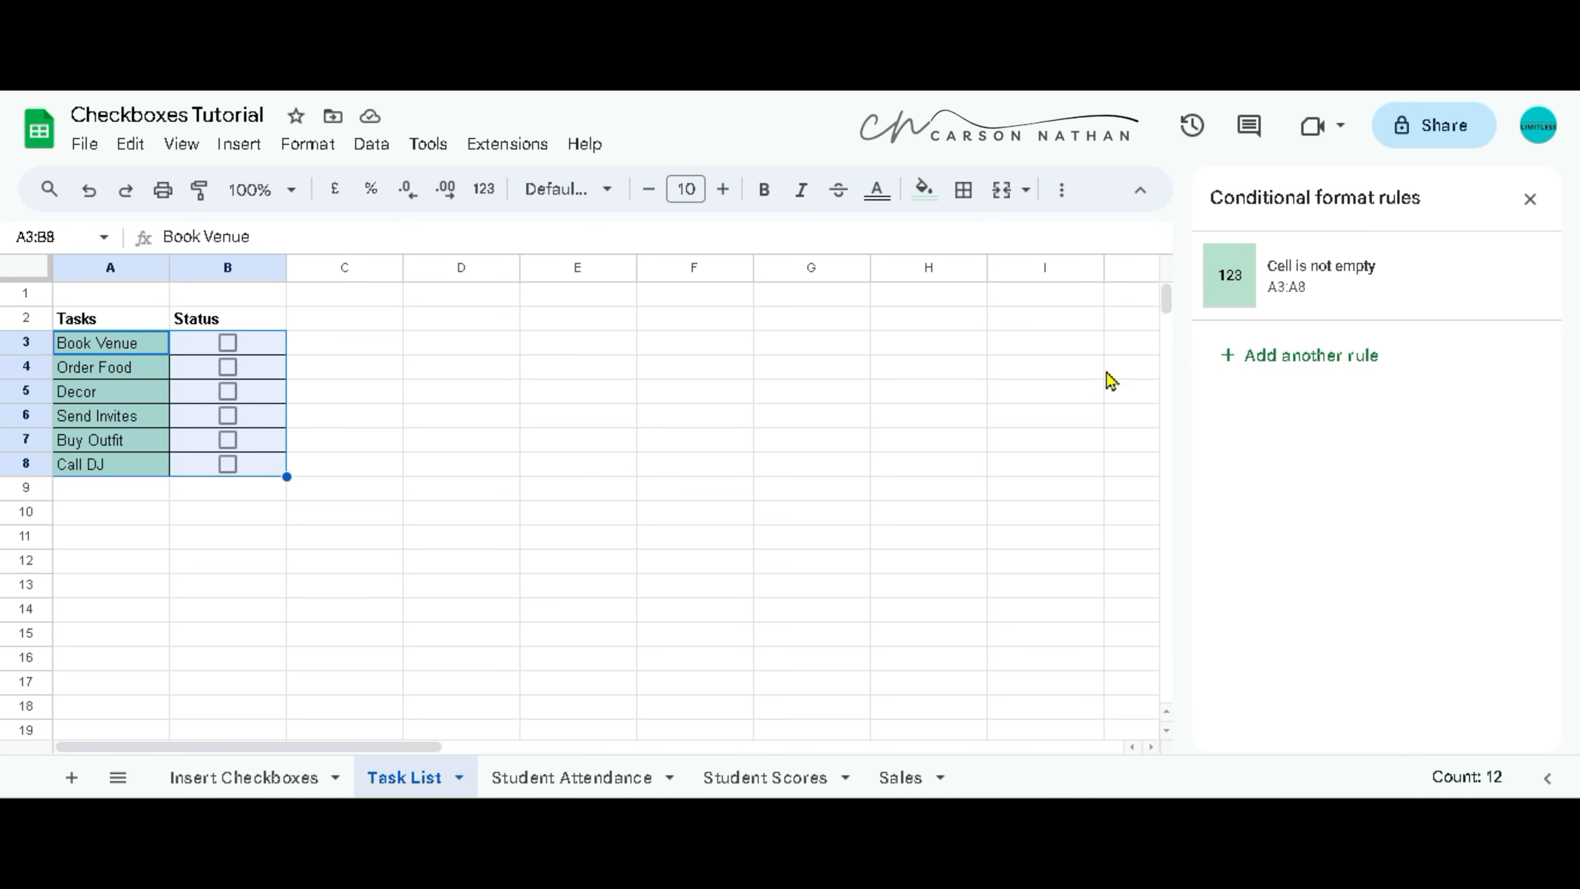
{"action": "left_click", "coordinate": [1336, 286]}
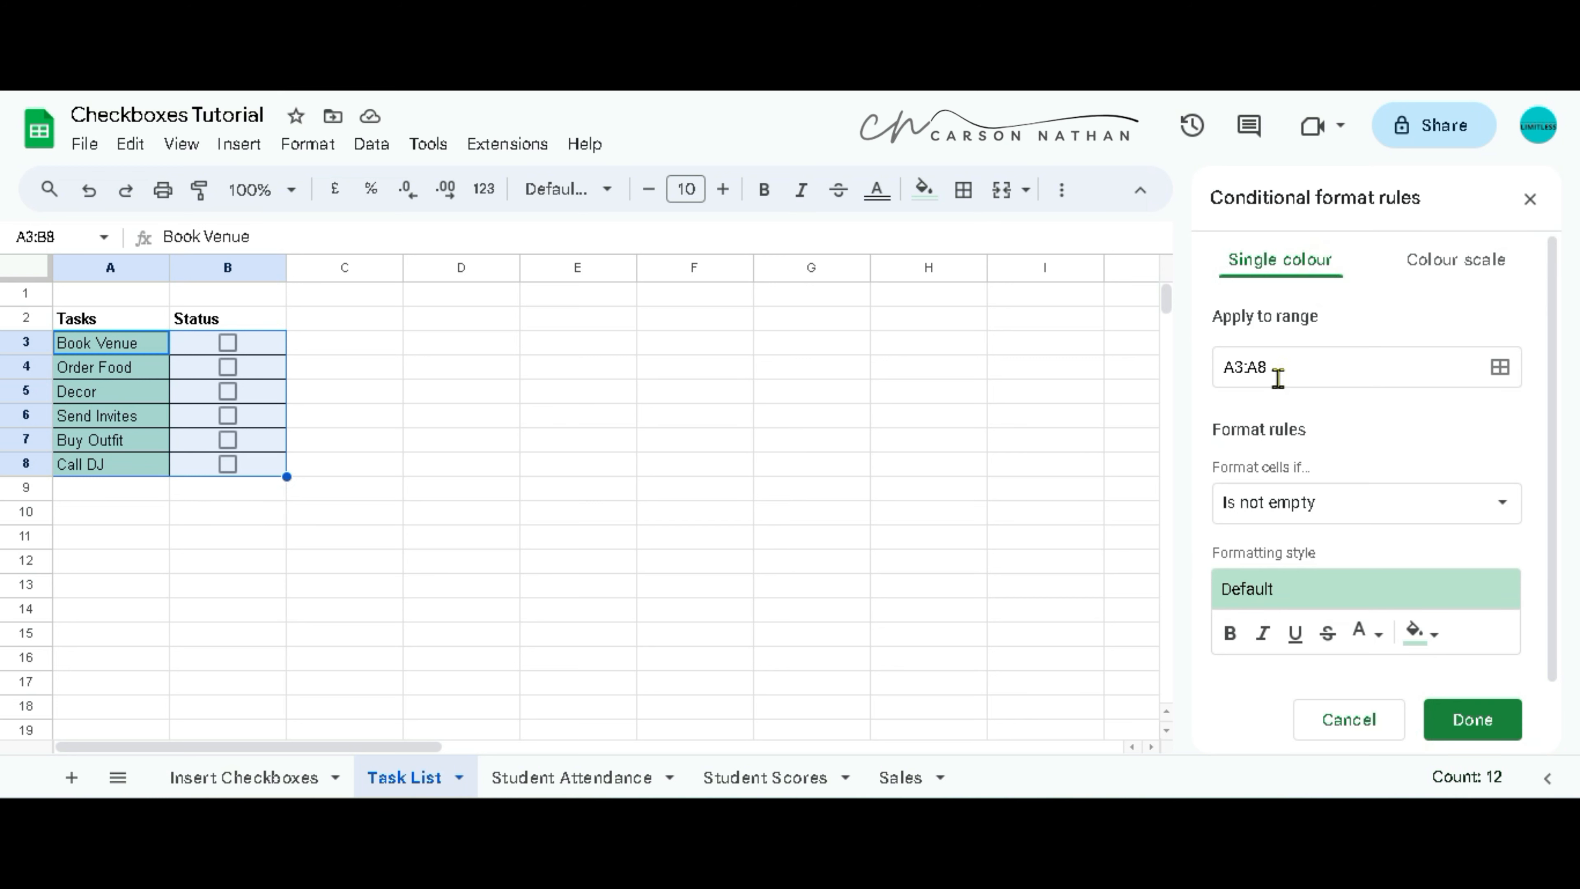
- Change the rule's condition to the custom formula =if($B3,TRUE,FALSE)
{"action": "left_click", "coordinate": [1266, 503]}
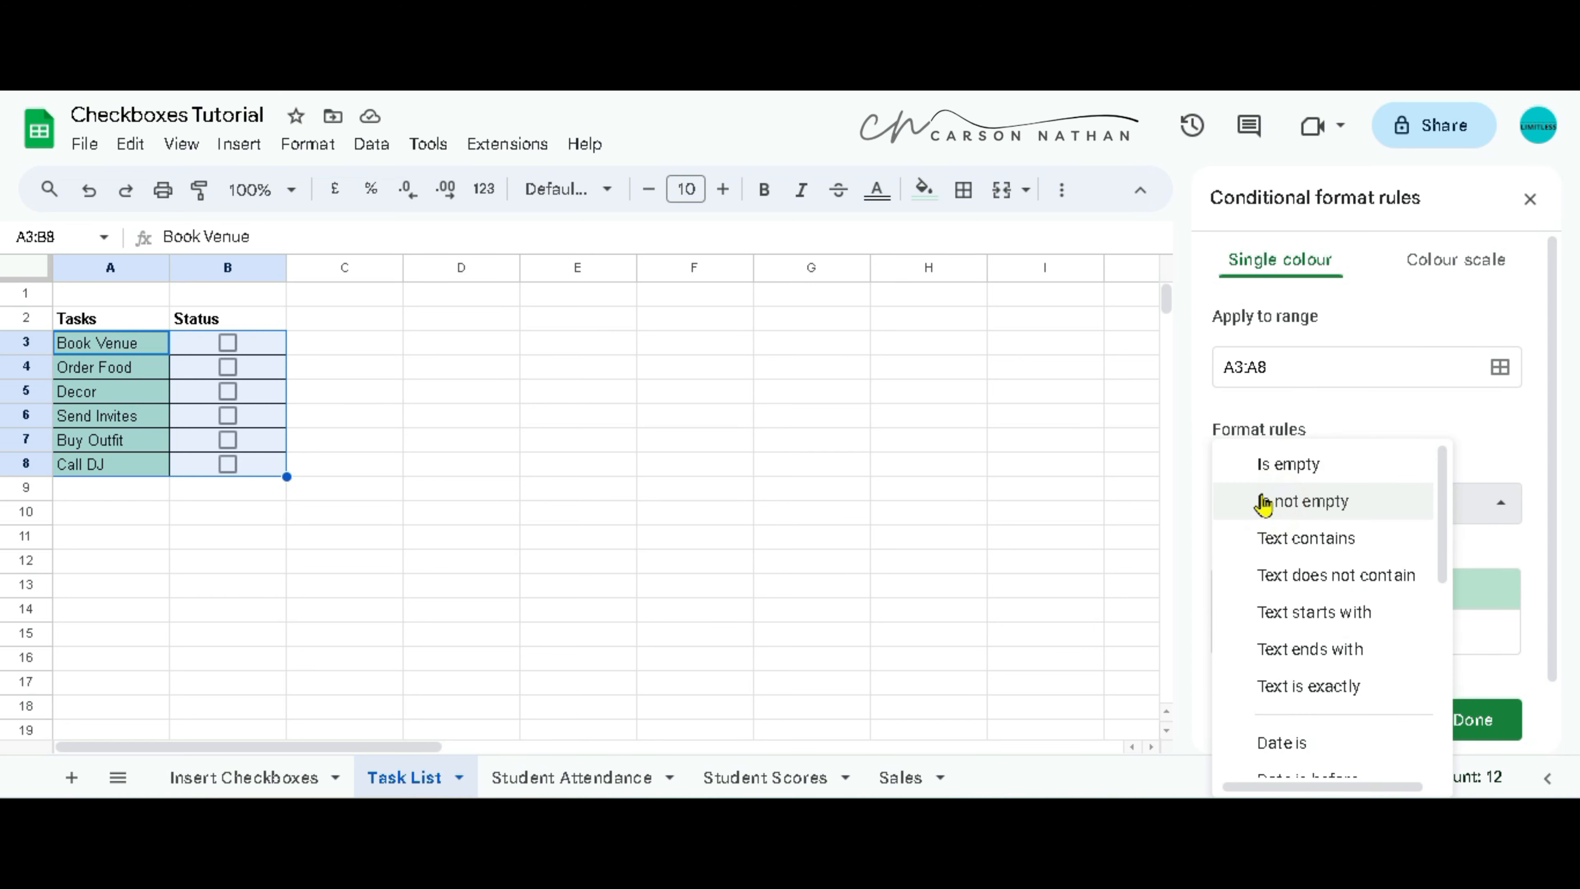
{"action": "scroll", "coordinate": [1347, 651], "scroll_direction": "down", "scroll_amount": 5}
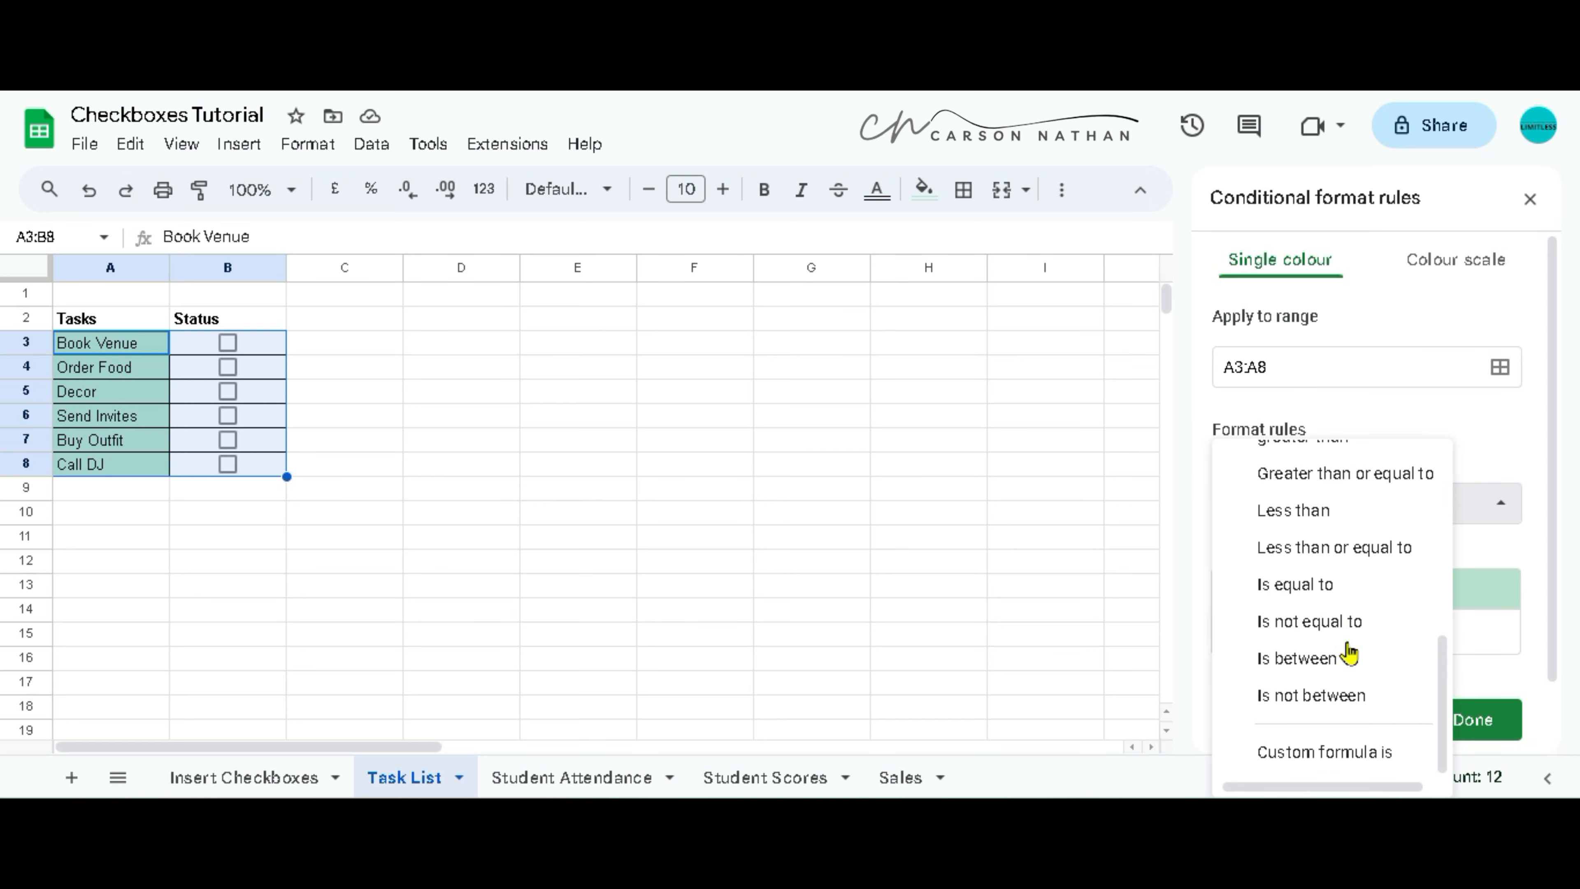
{"action": "left_click", "coordinate": [1311, 754]}
{"action": "left_click", "coordinate": [1293, 555]}
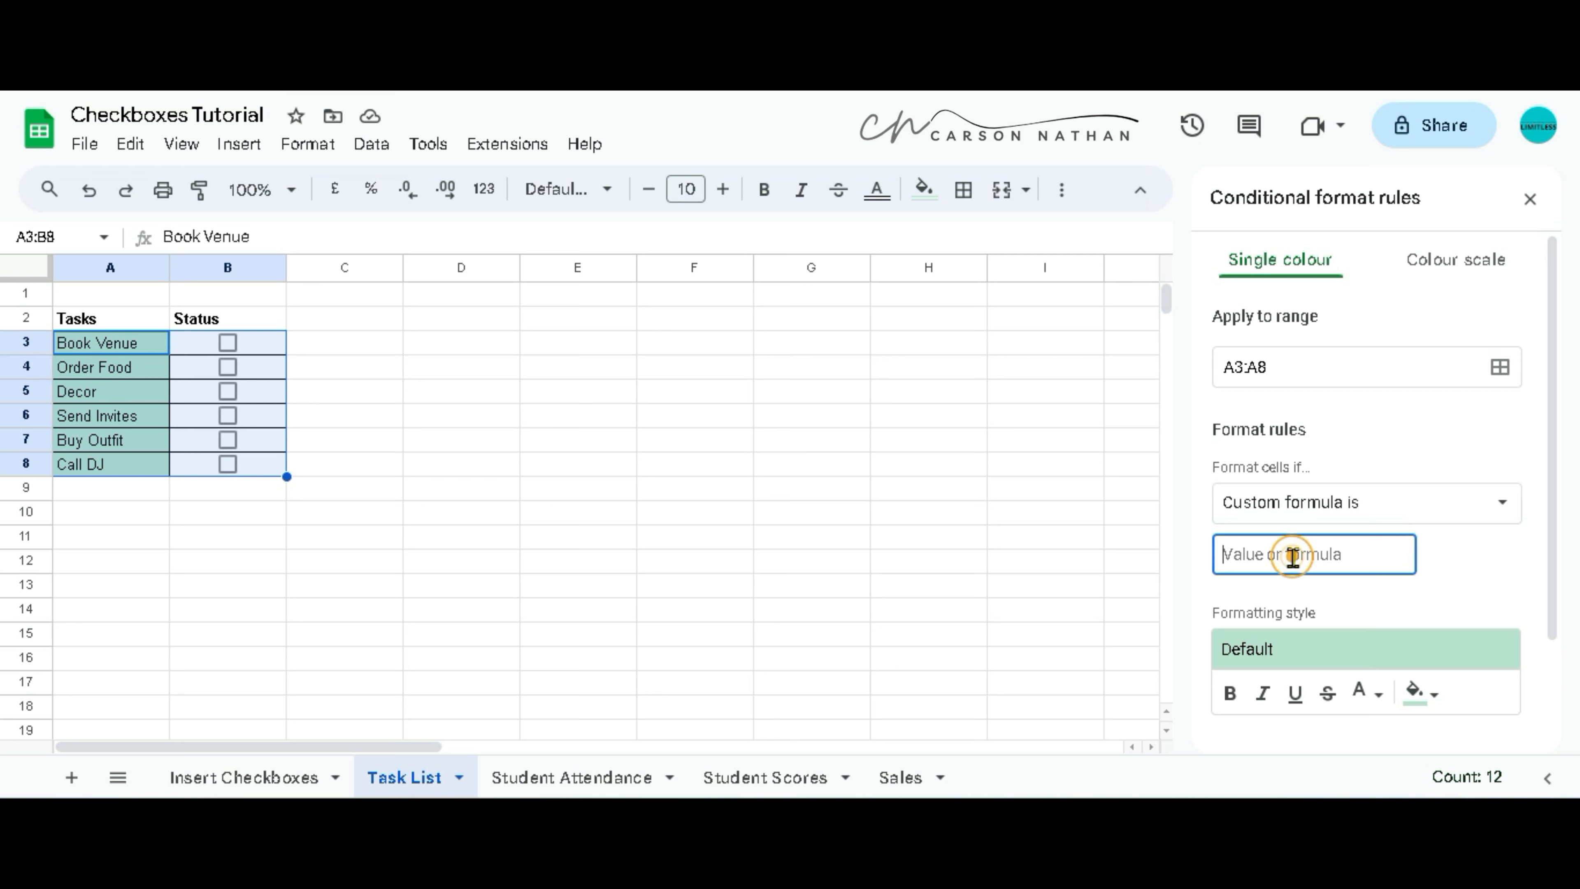
{"action": "type", "text": "="}
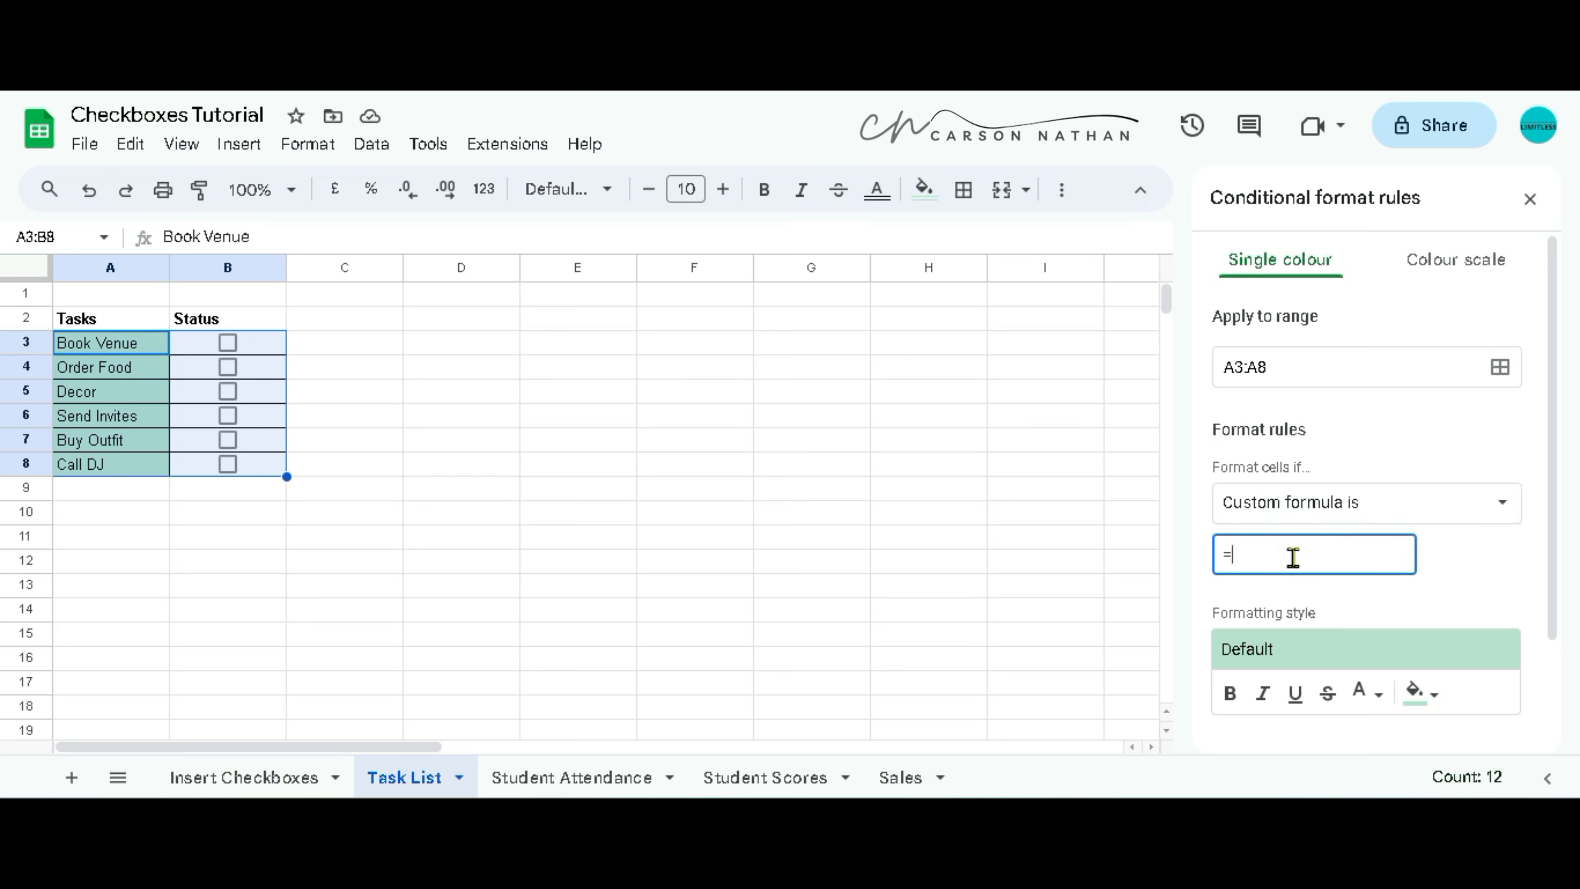
{"action": "type", "text": "if("}
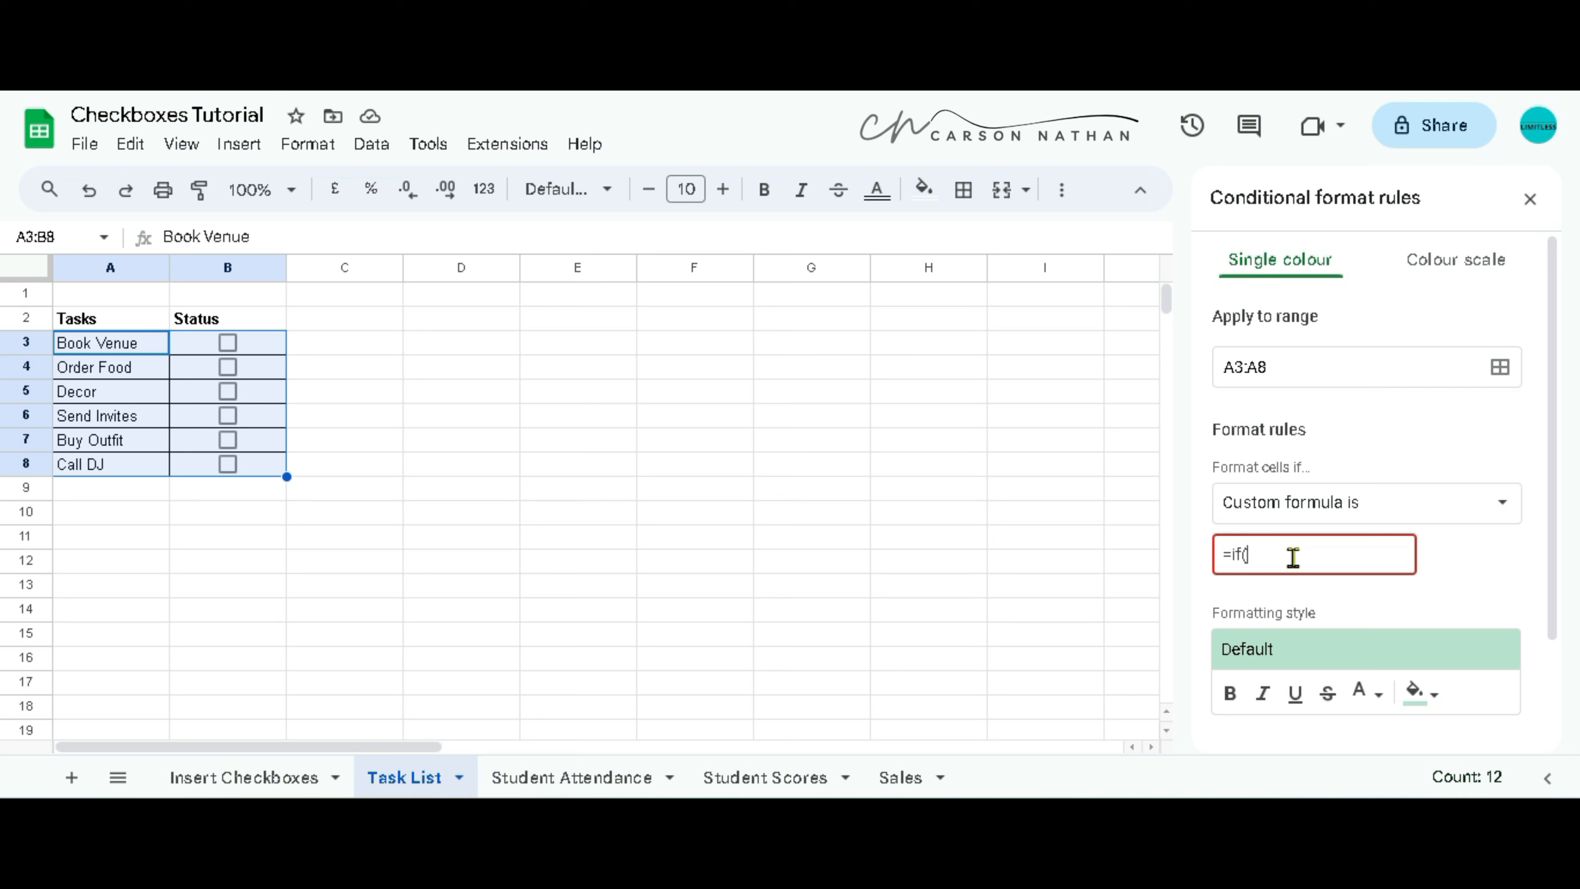
{"action": "type", "text": "$"}
{"action": "type", "text": "B3,TRUE,FALSE)"}
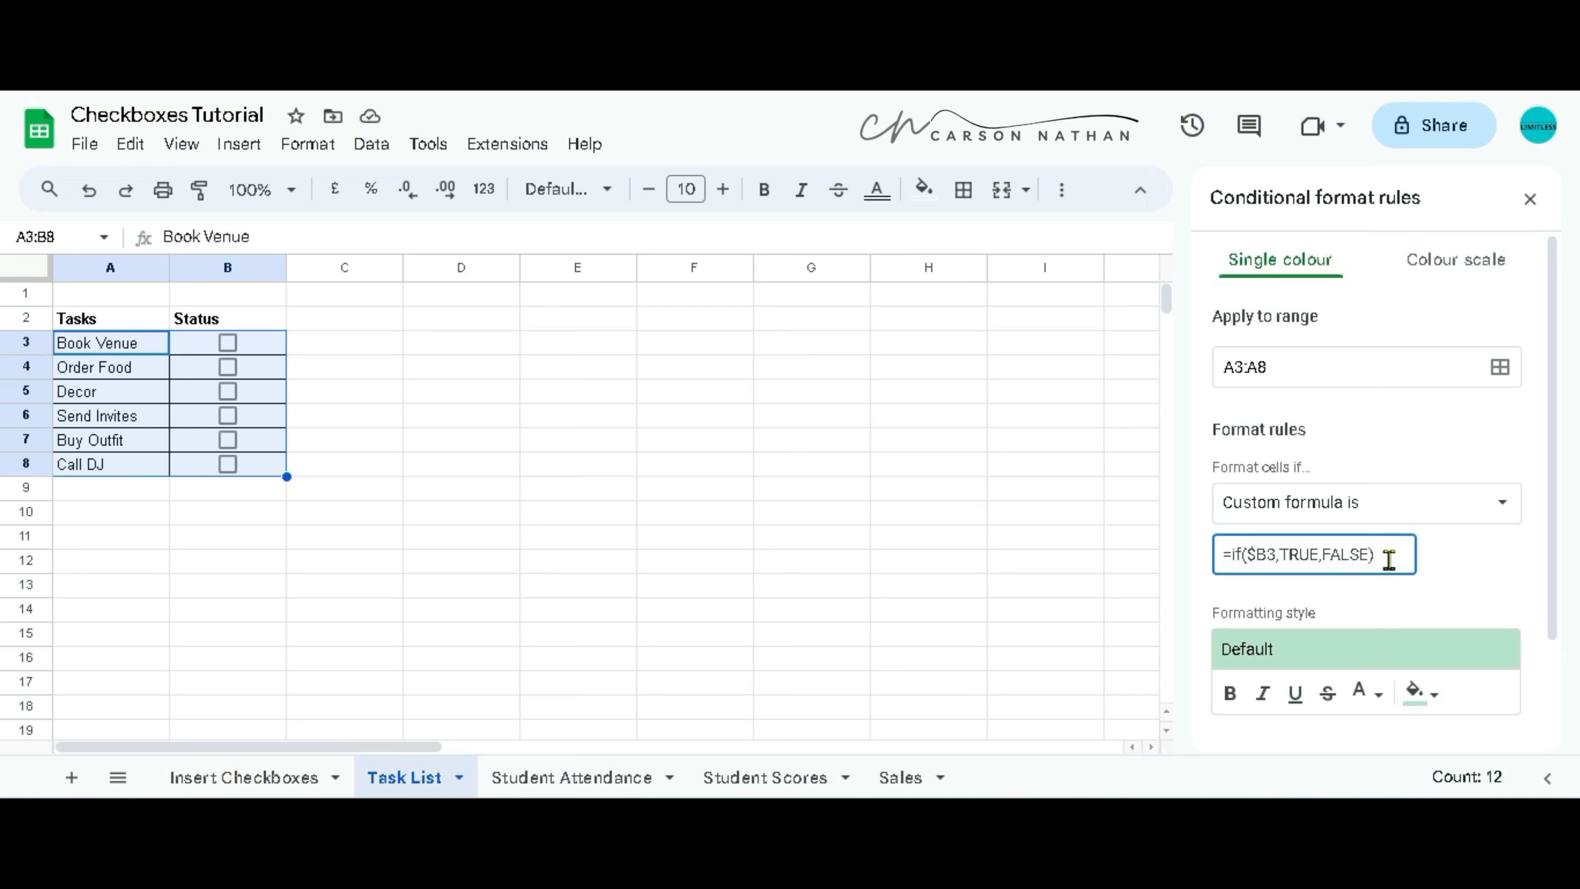
- Give the rule strikethrough text and a light blue fill, save it, and close the conditional format rules
{"action": "scroll", "coordinate": [1510, 618], "scroll_direction": "down", "scroll_amount": 2}
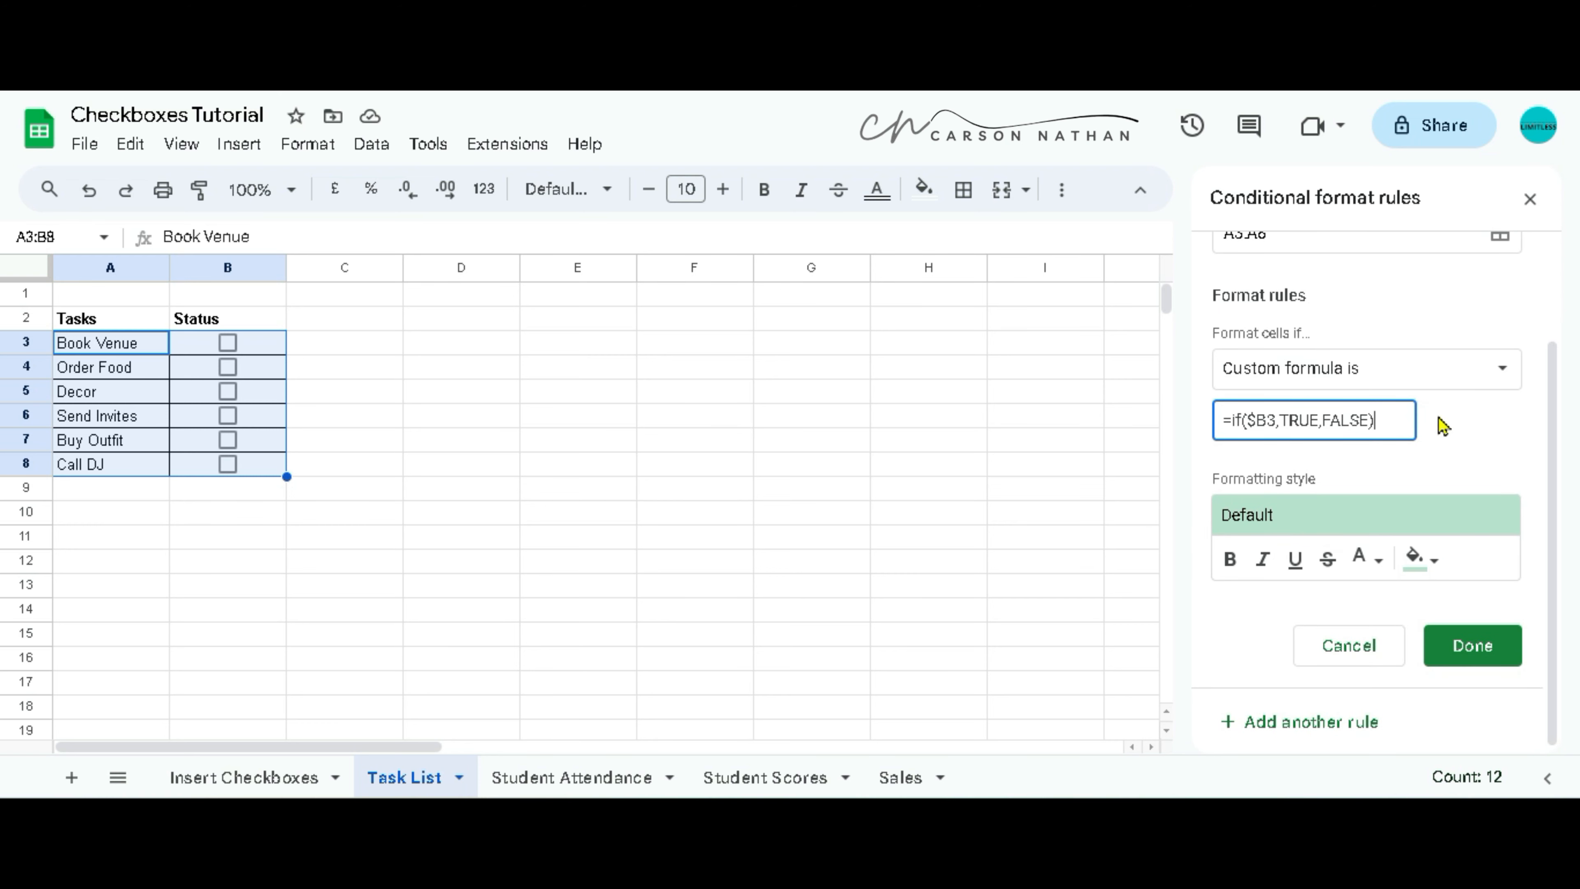
{"action": "left_click", "coordinate": [1330, 560]}
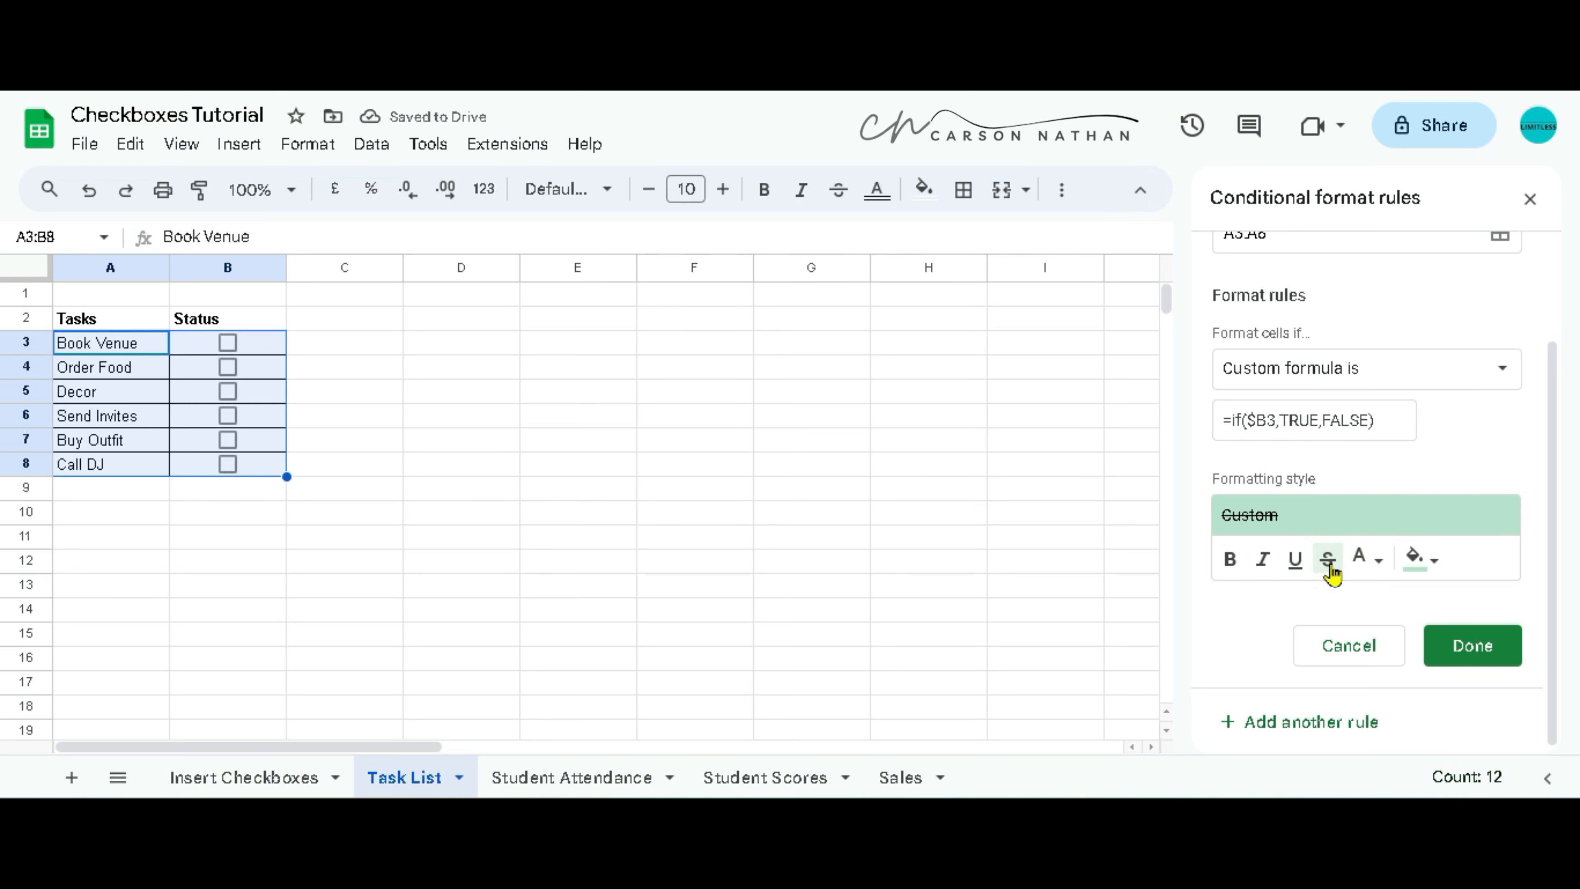
{"action": "left_click", "coordinate": [1437, 560]}
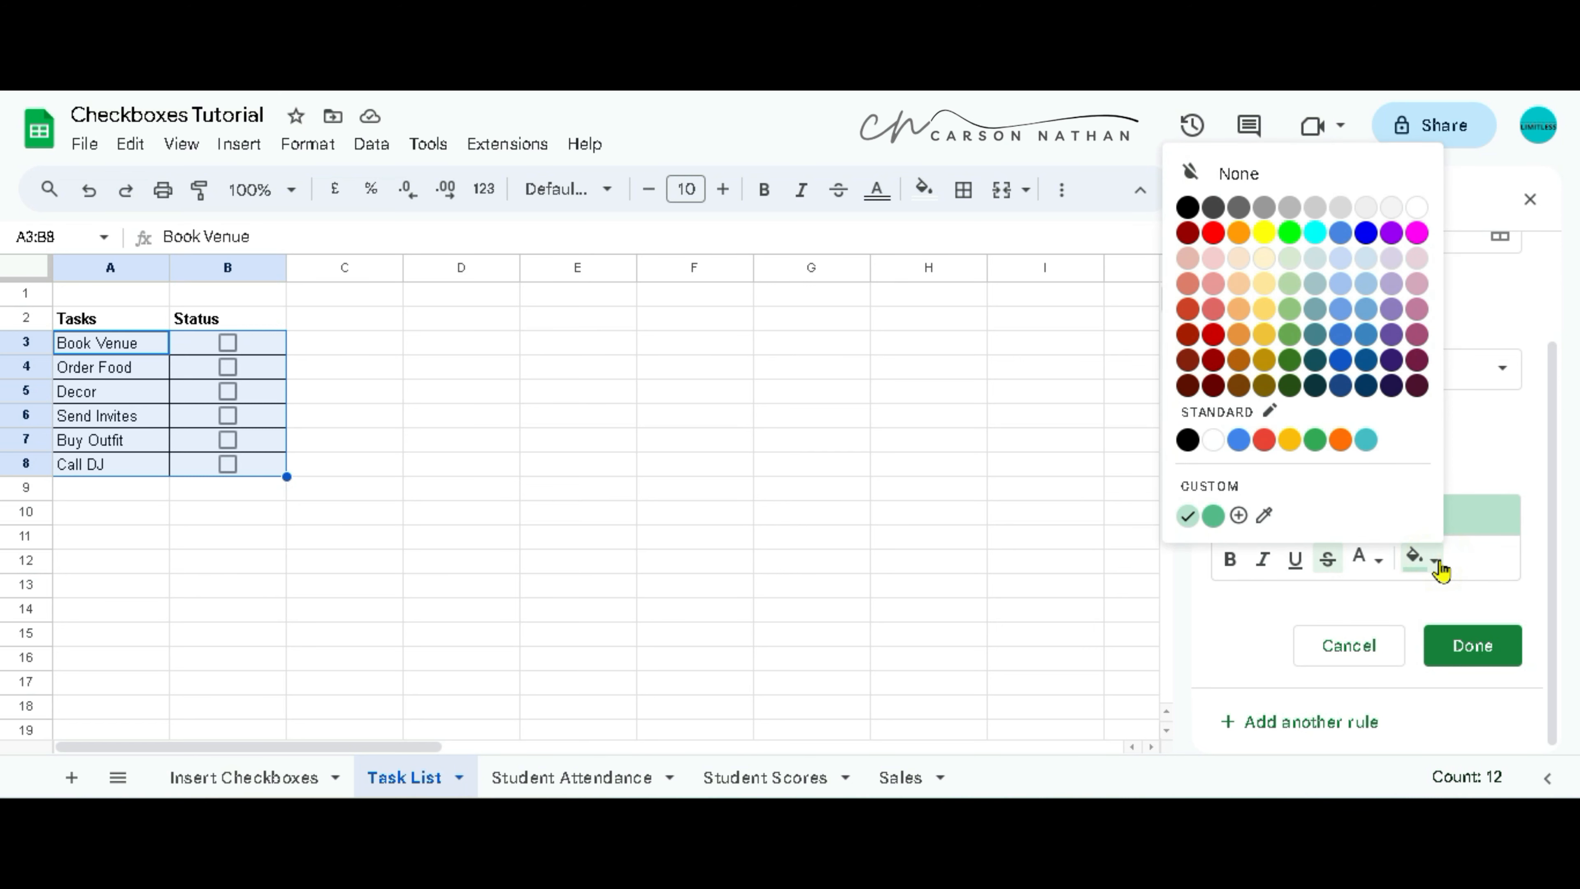
{"action": "left_click", "coordinate": [1340, 258]}
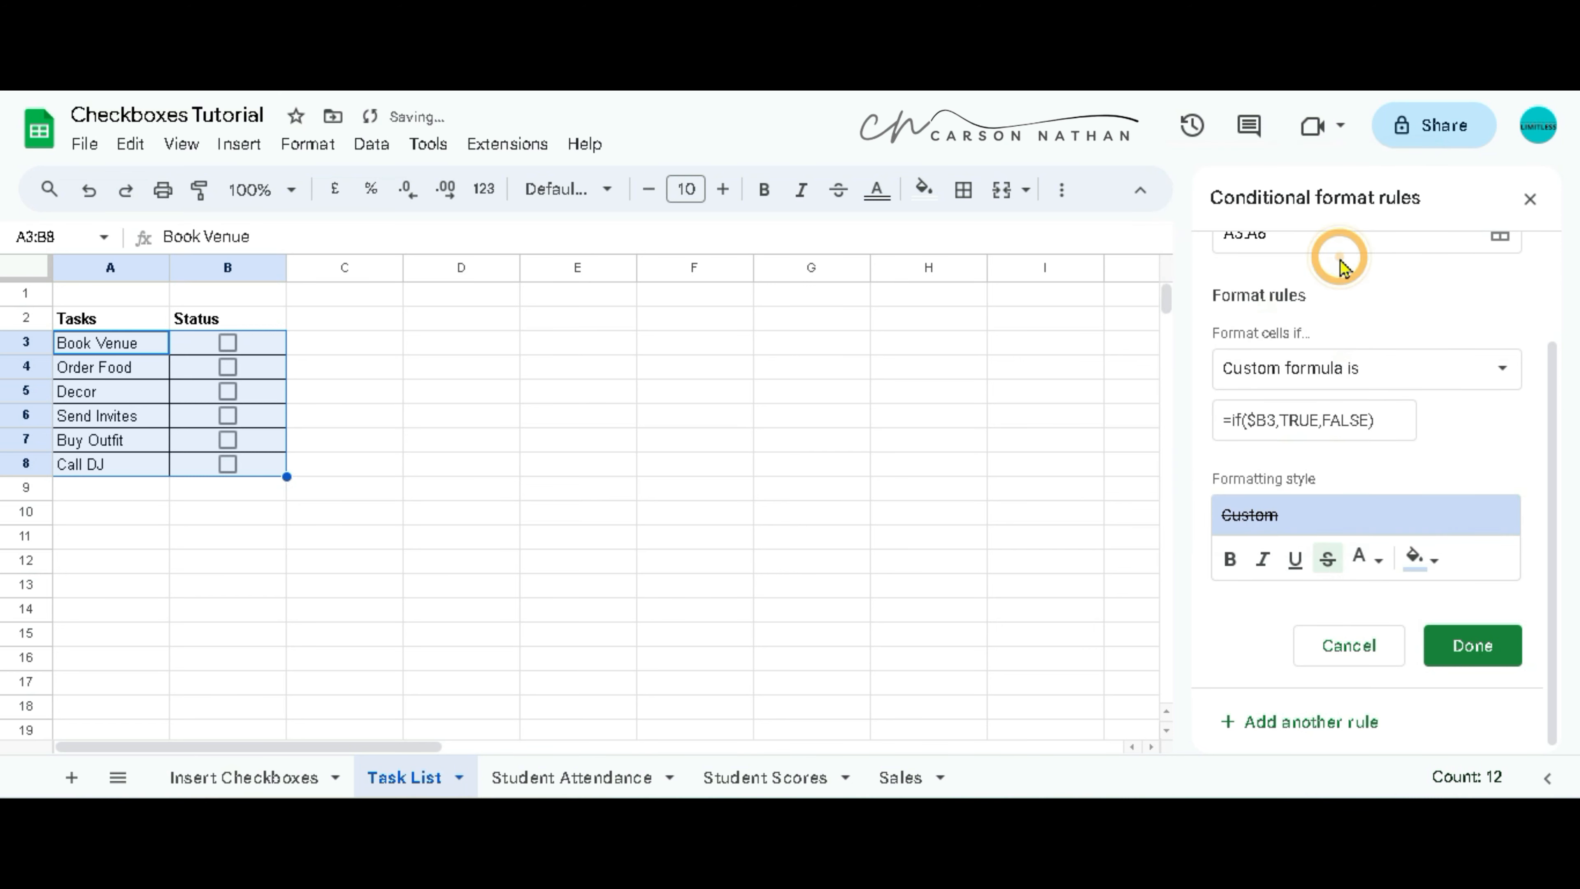
{"action": "left_click", "coordinate": [1487, 651]}
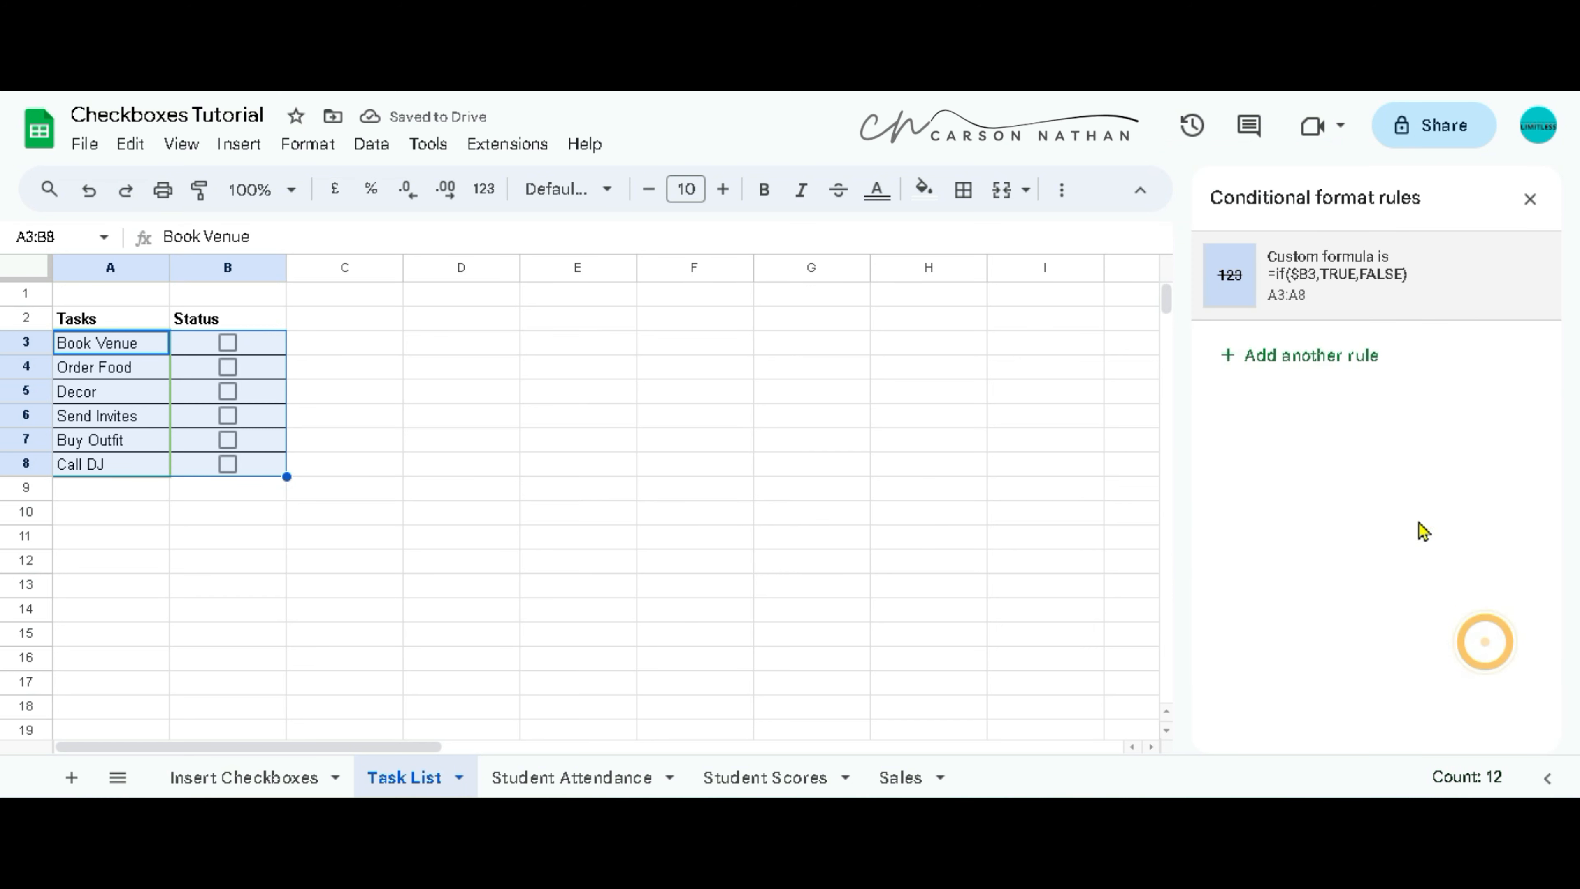
{"action": "left_click", "coordinate": [1530, 200]}
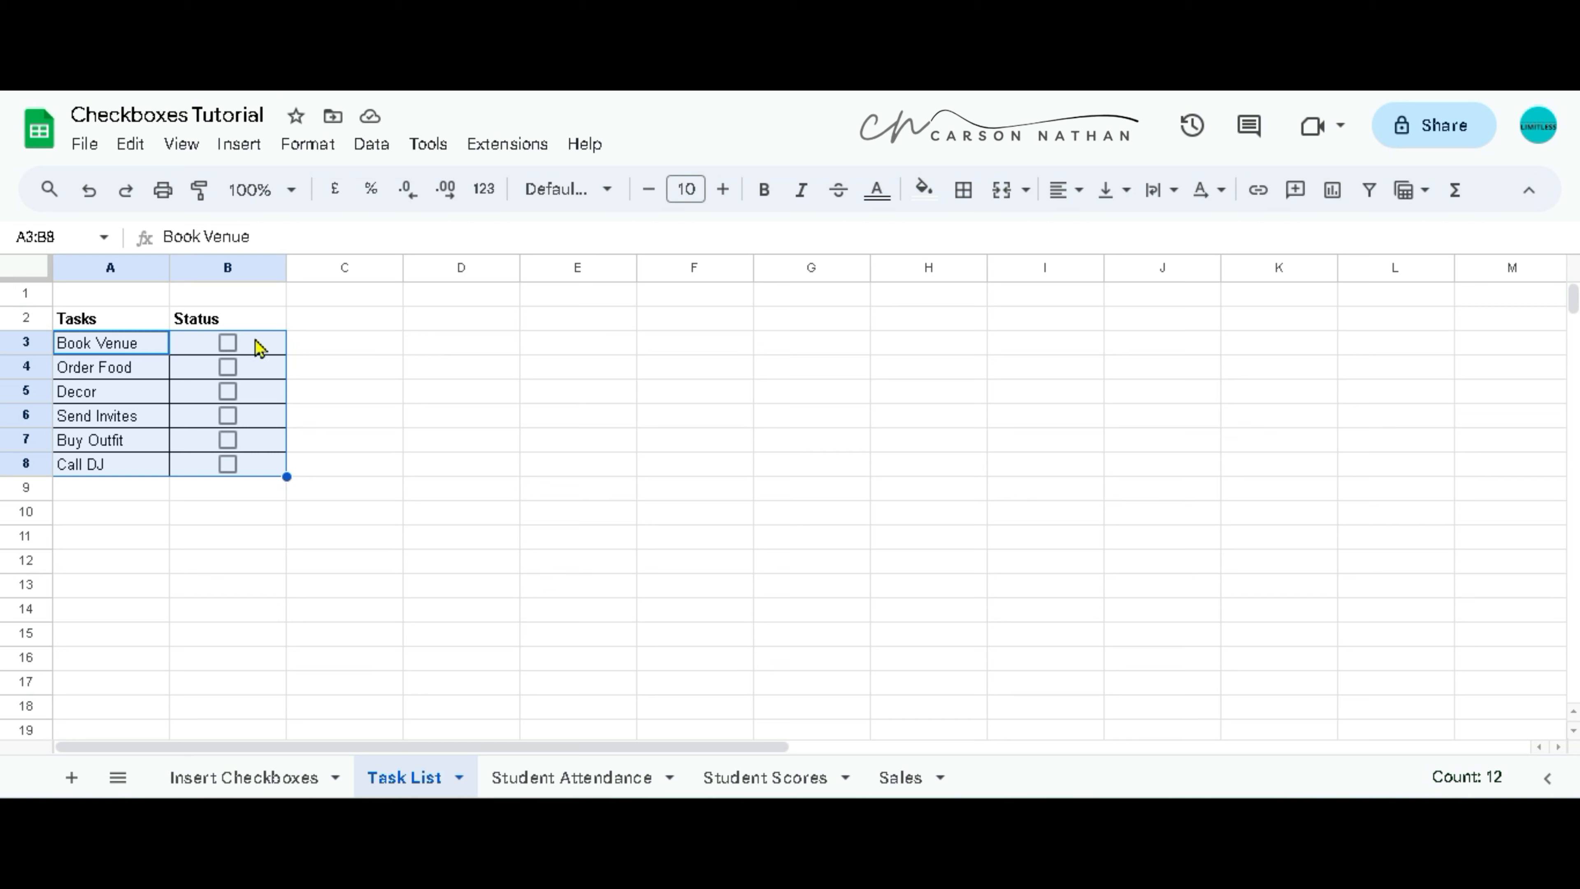
- Tick the status boxes for Book Venue, Order Food, Buy Outfit, Call DJ and Send Invites, leaving Decor unticked
{"action": "left_click", "coordinate": [229, 346]}
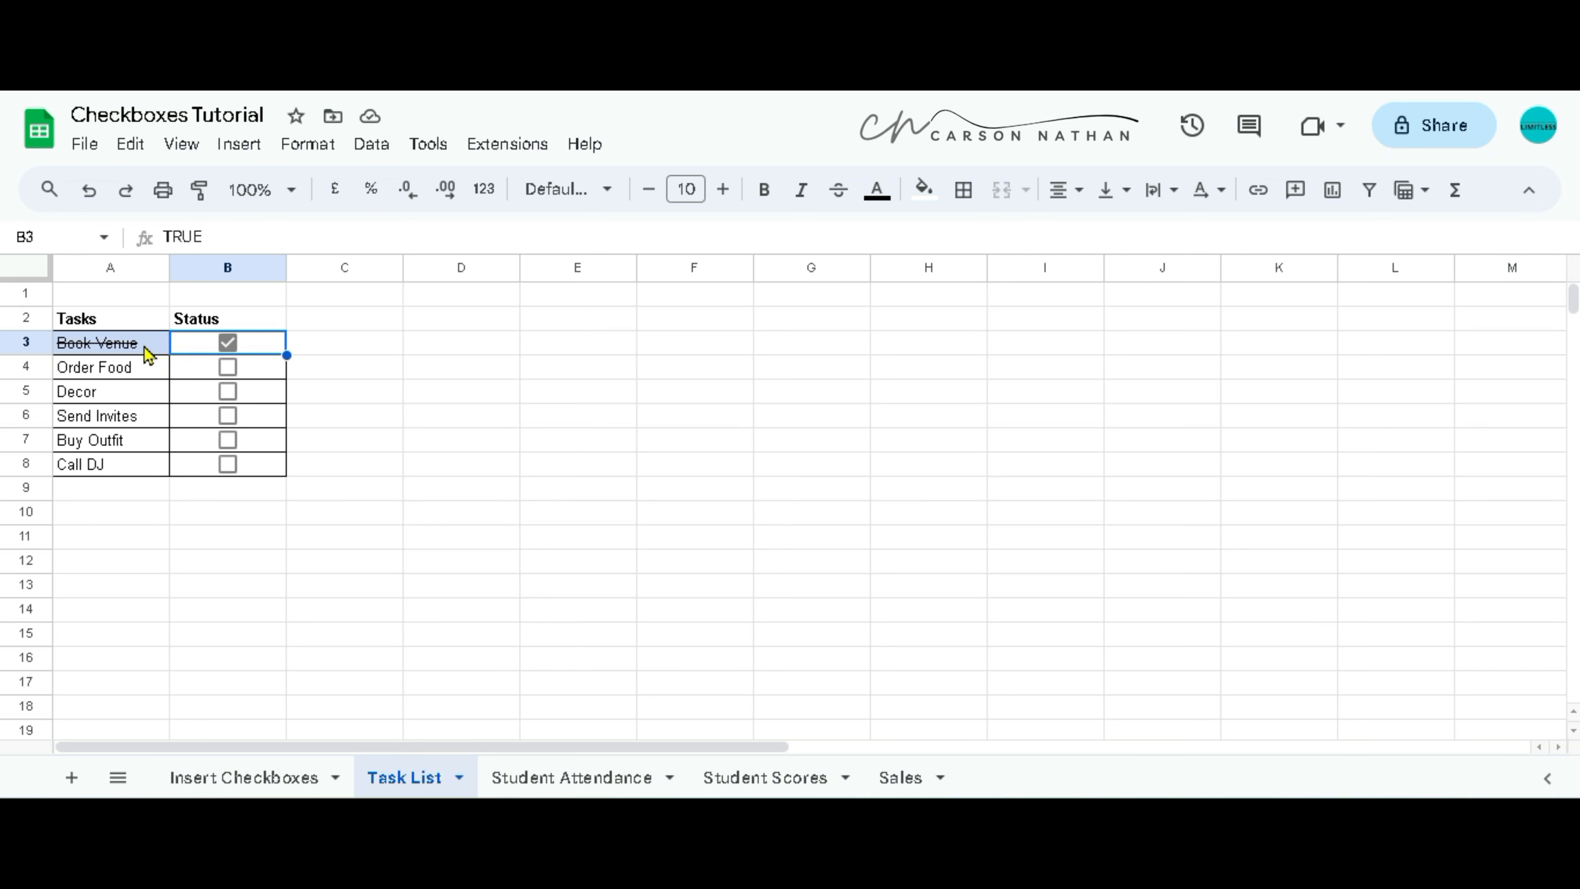
{"action": "left_click", "coordinate": [227, 367]}
{"action": "left_click", "coordinate": [228, 440]}
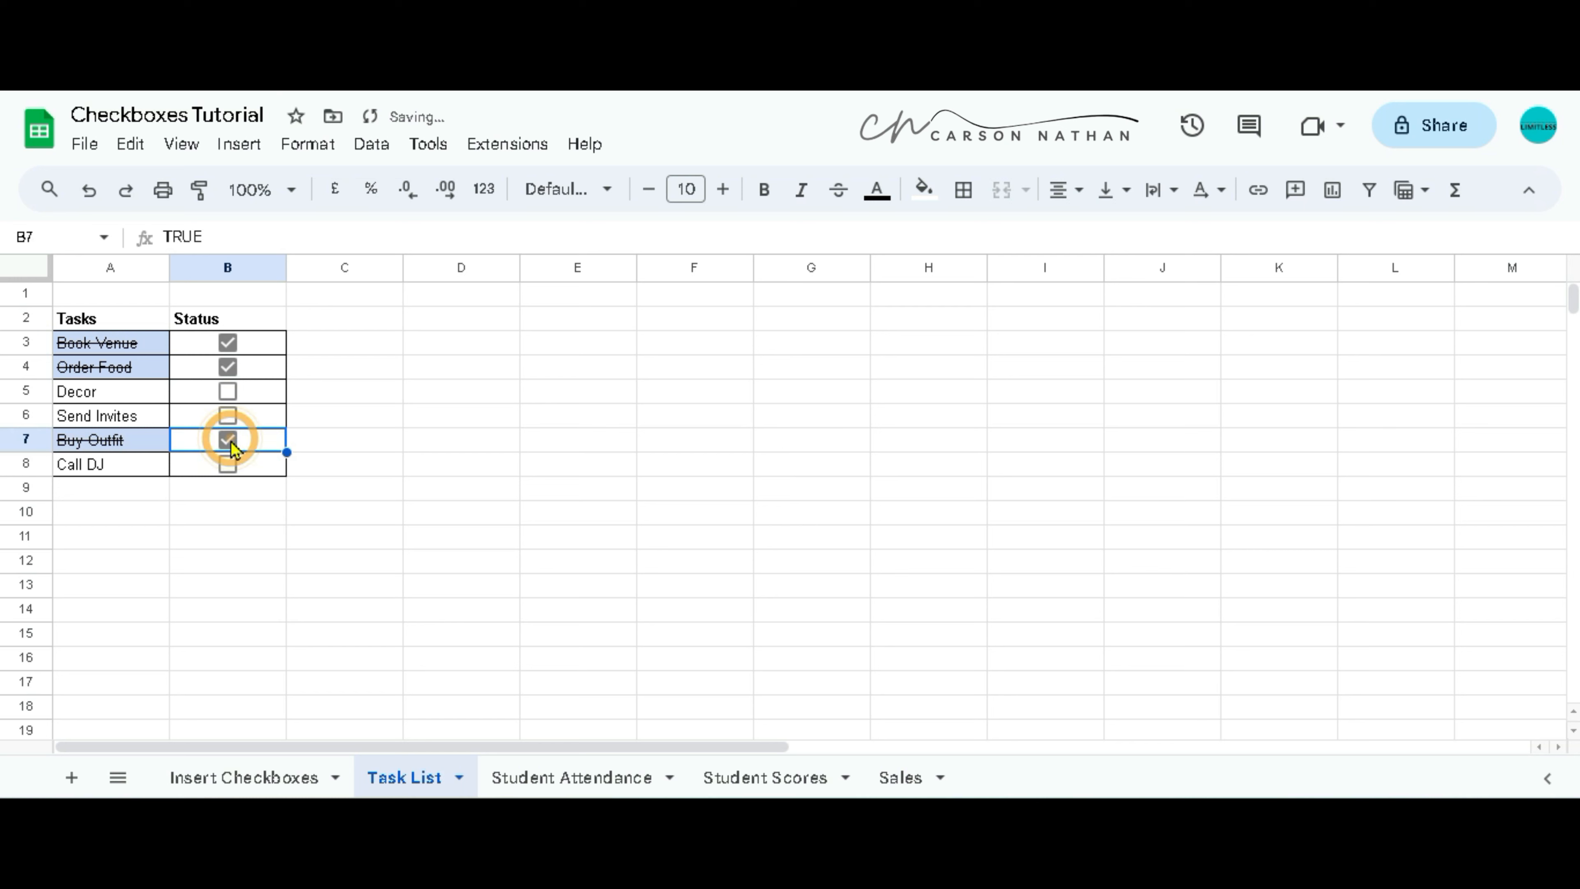
{"action": "left_click", "coordinate": [228, 464]}
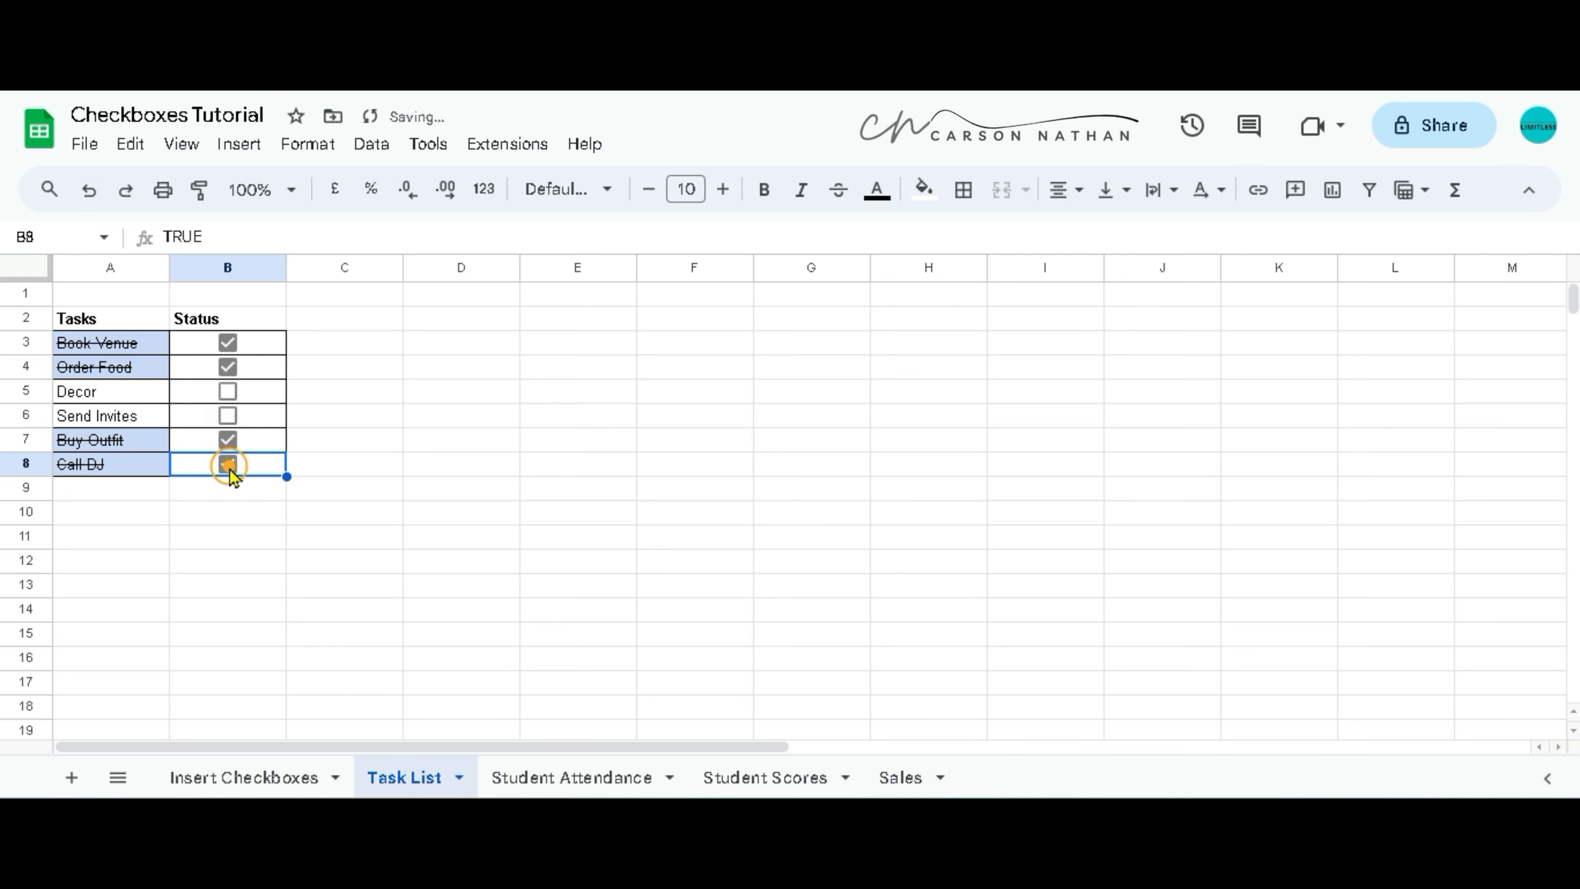
{"action": "left_click", "coordinate": [229, 415]}
{"action": "left_click", "coordinate": [230, 396]}
{"action": "left_click", "coordinate": [229, 397]}
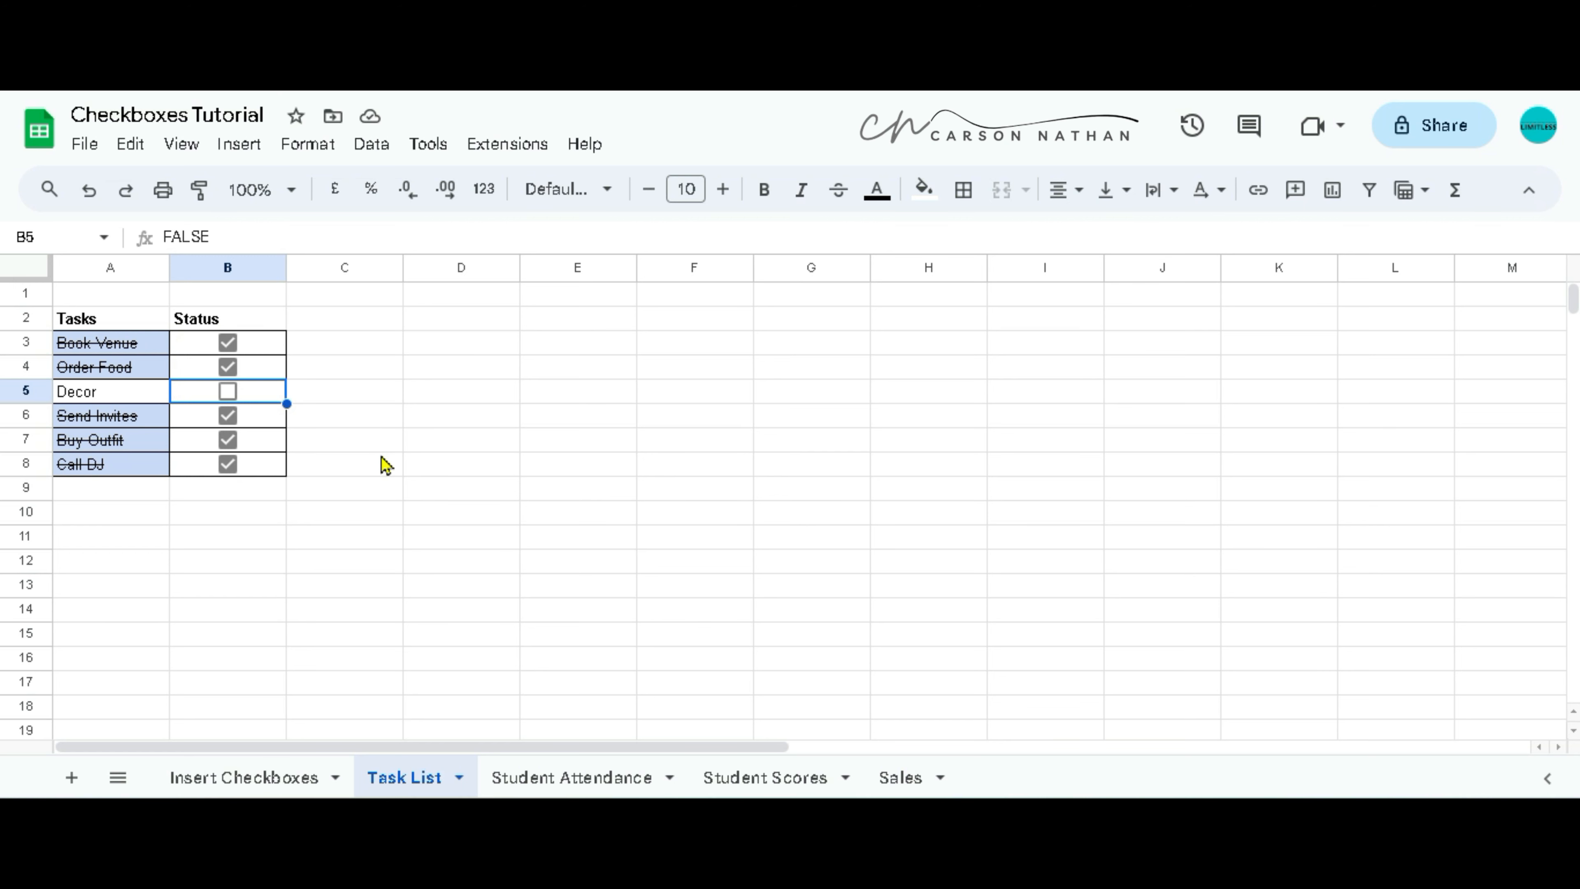
- Insert tick boxes for Day 1 to Day 5, cells B3:F10, on the Student Attendance sheet
{"action": "left_click", "coordinate": [544, 774]}
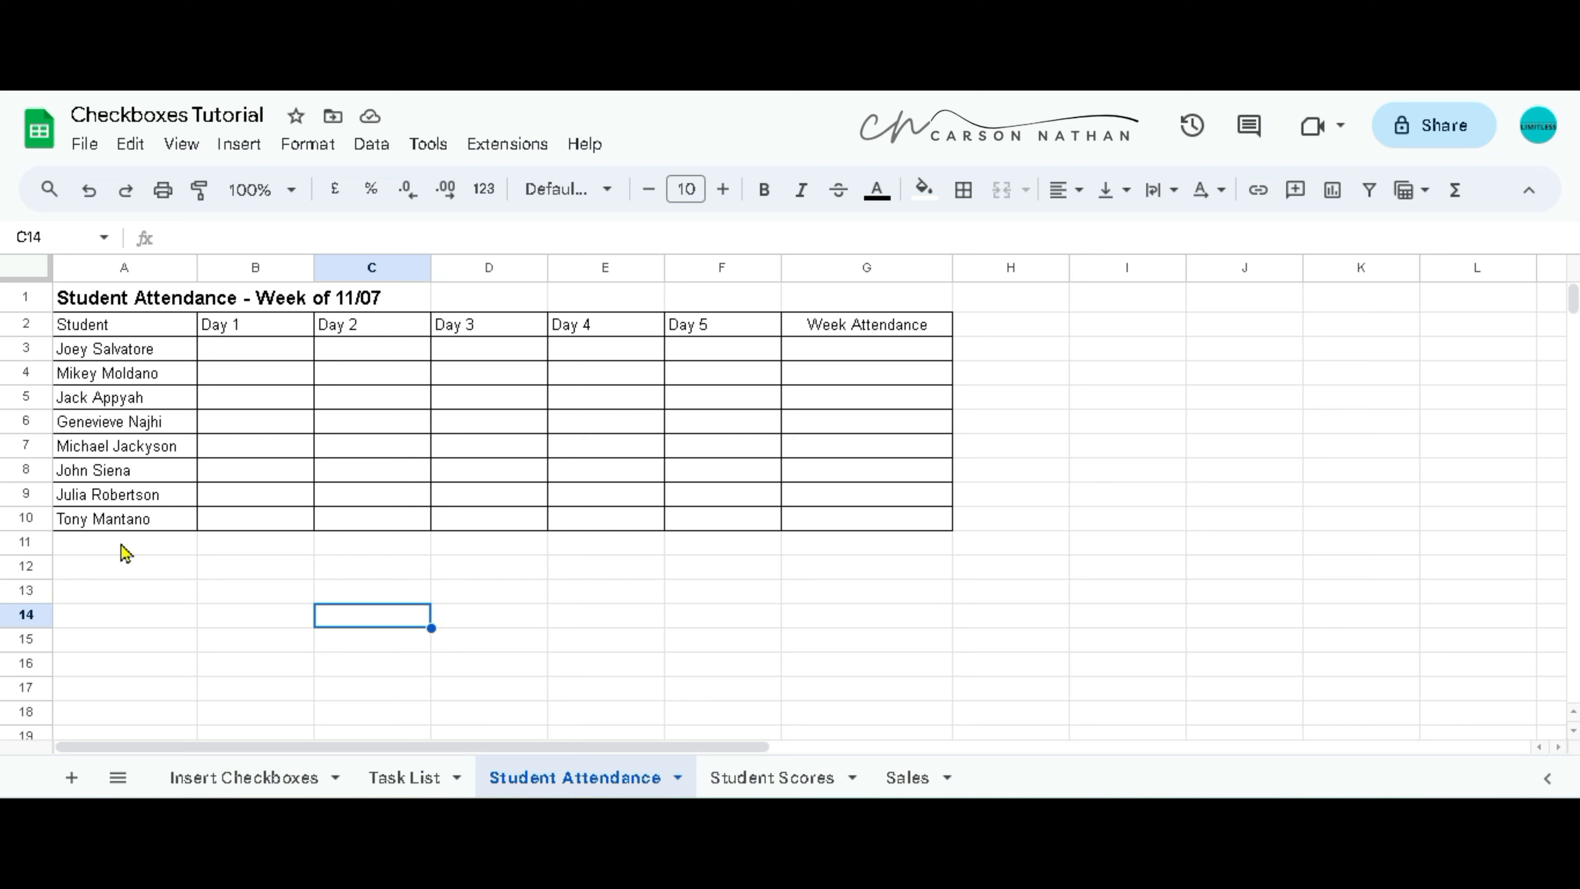
{"action": "left_click_drag", "start_coordinate": [223, 350], "coordinate": [741, 531]}
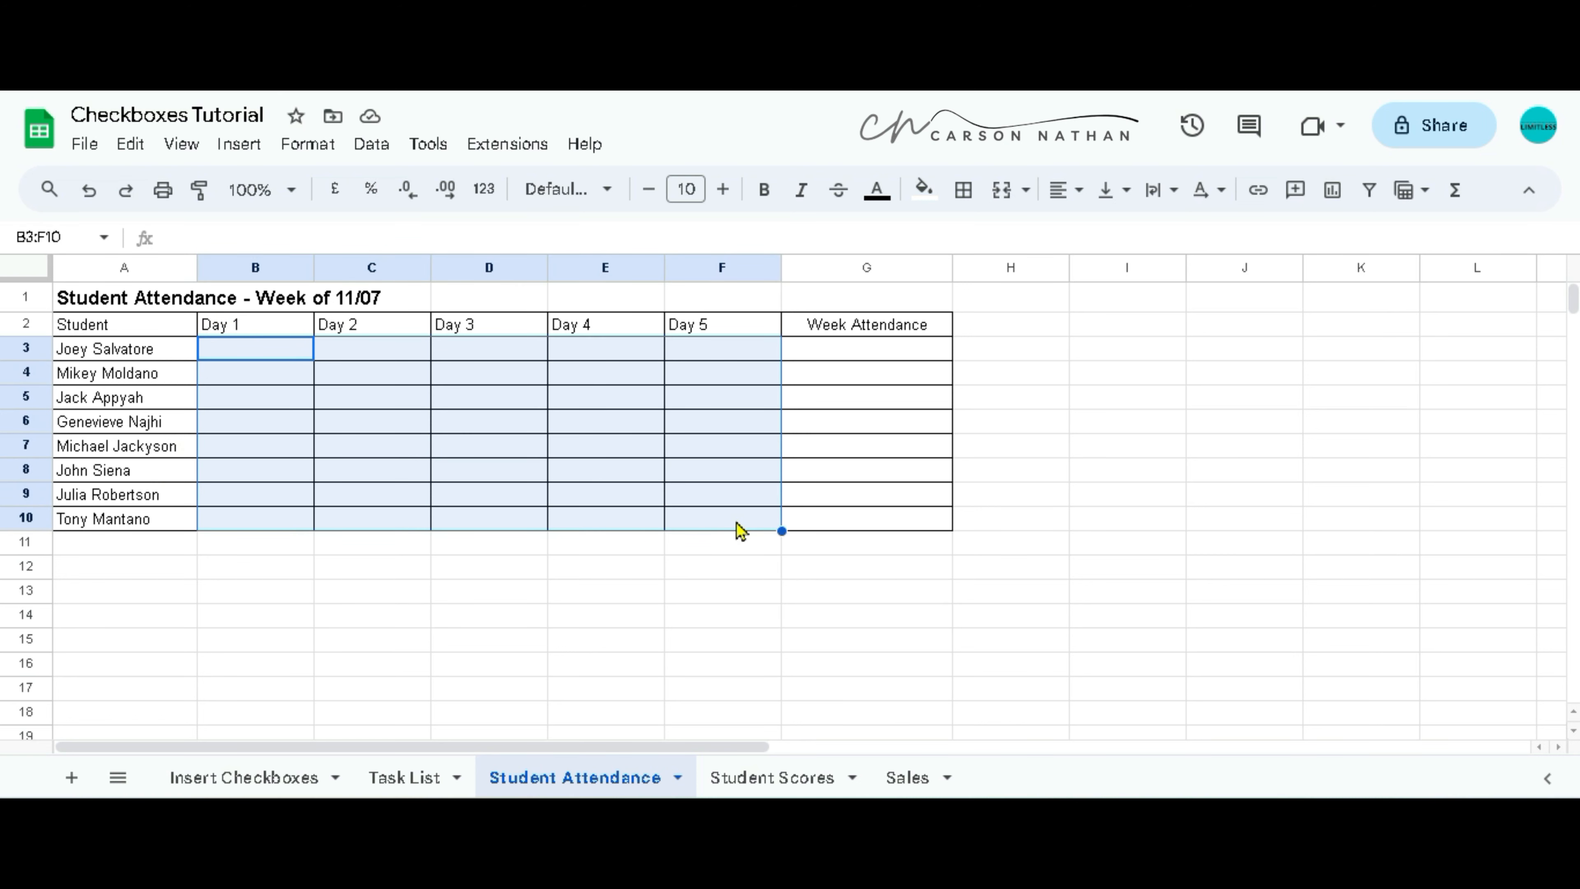
{"action": "left_click", "coordinate": [240, 145]}
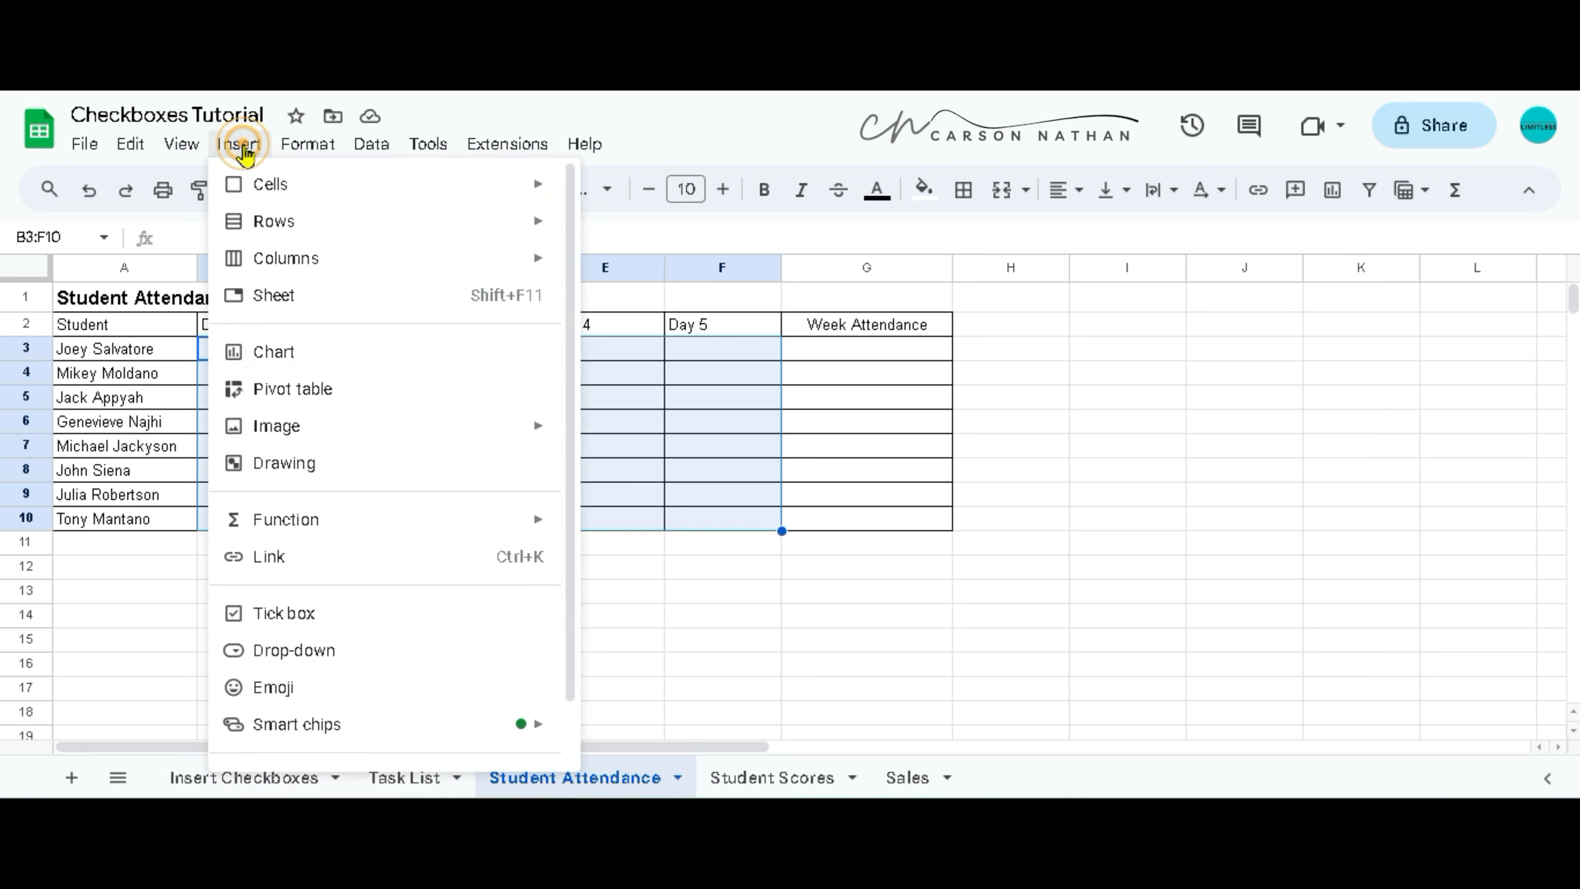
{"action": "left_click", "coordinate": [281, 615]}
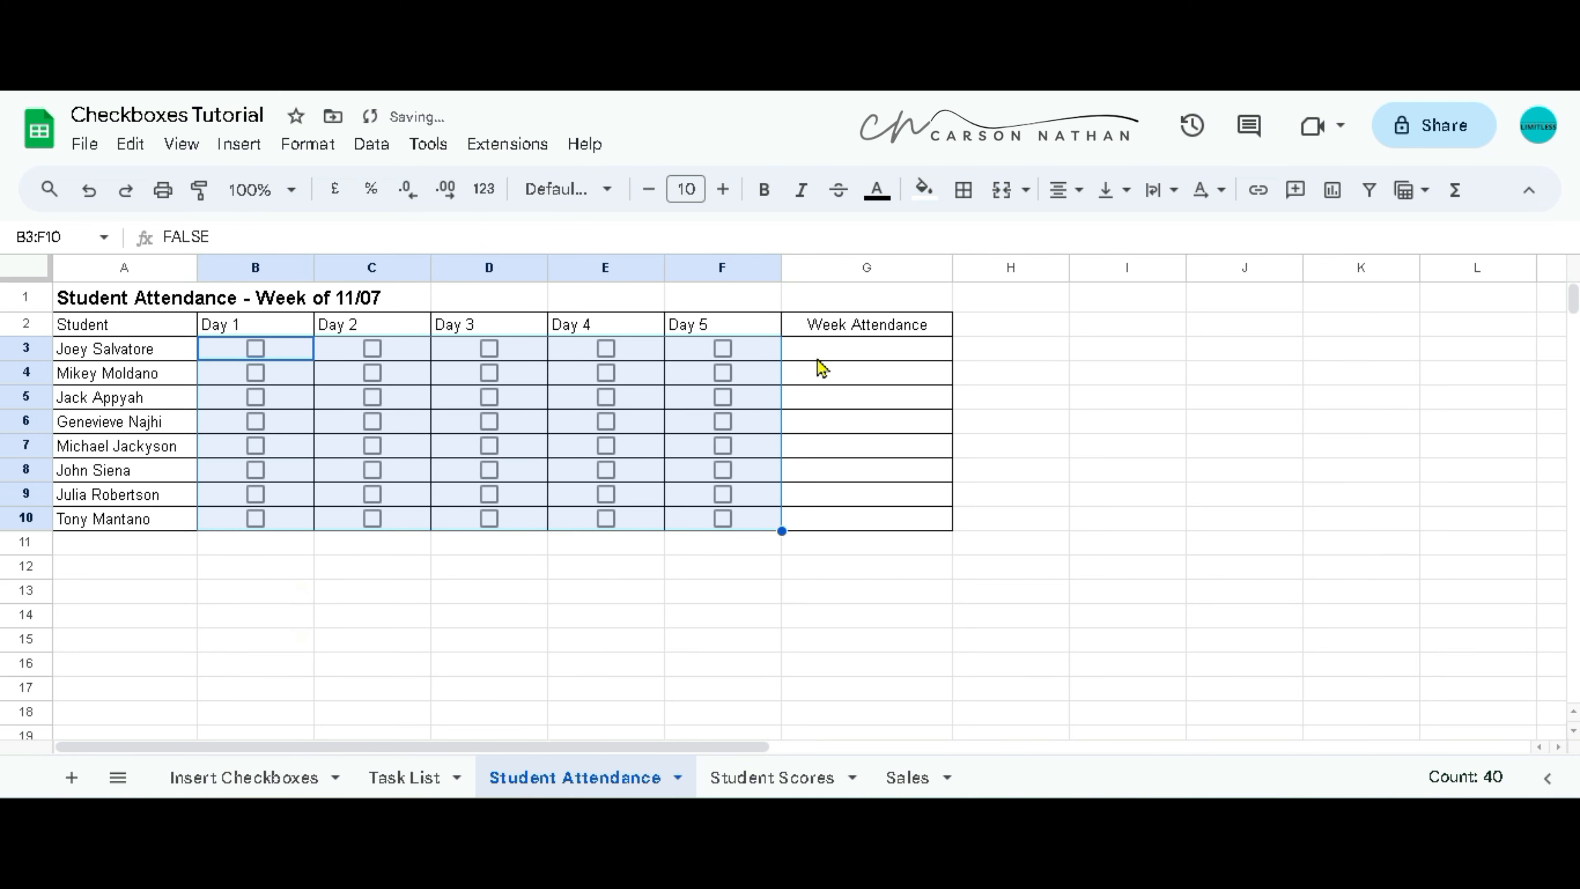
- Test the first student's Day 3, Day 4 and Day 5 boxes by ticking them and clearing them again
{"action": "left_click", "coordinate": [846, 358]}
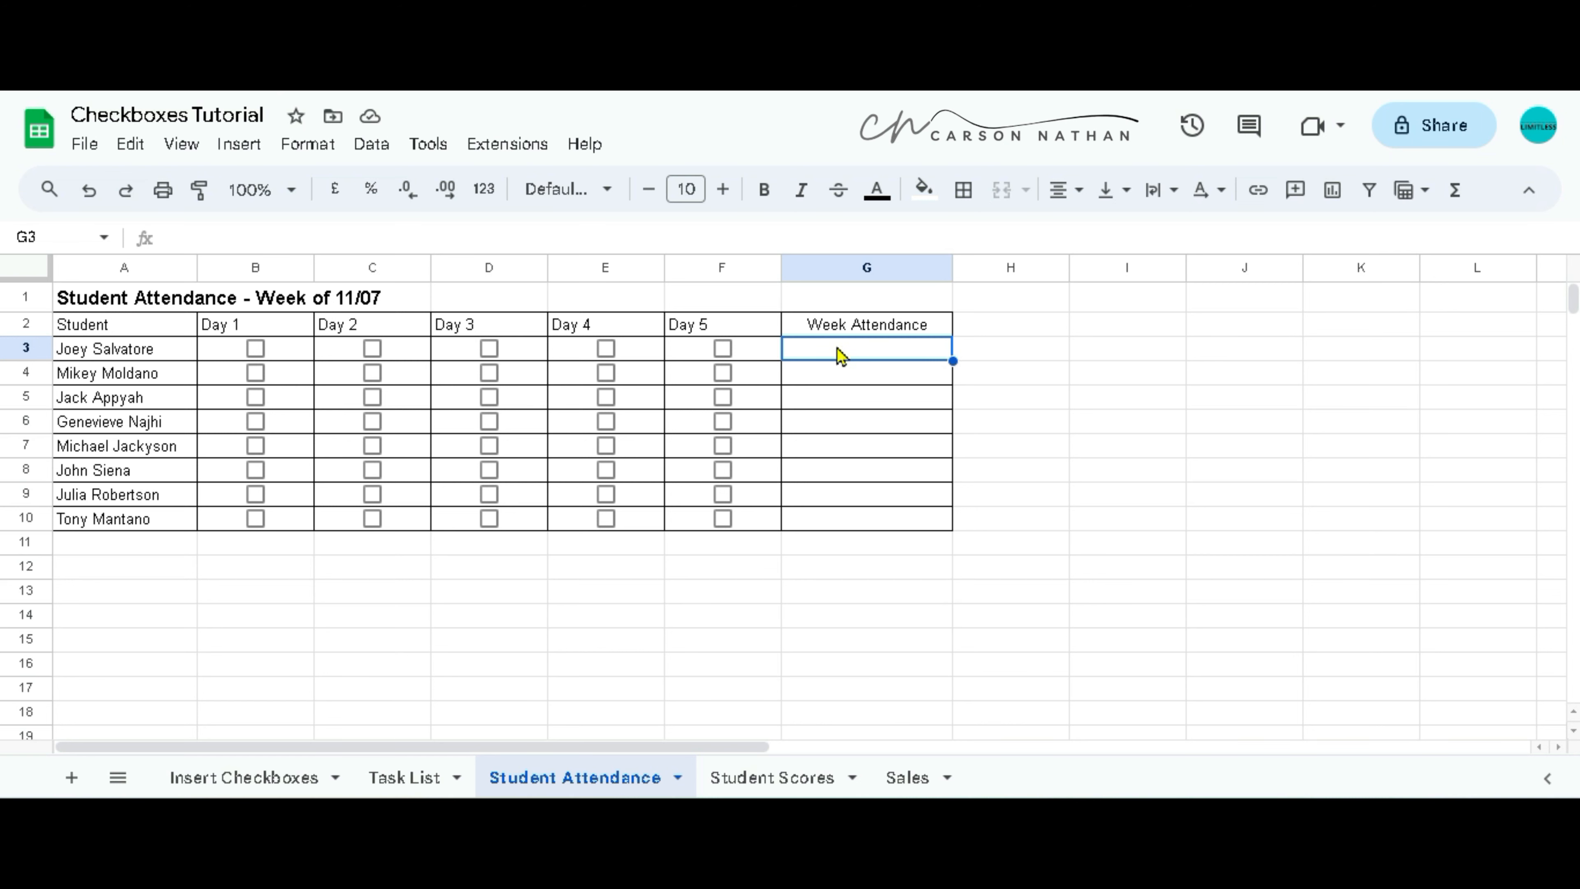
{"action": "left_click", "coordinate": [723, 349]}
{"action": "left_click", "coordinate": [607, 349]}
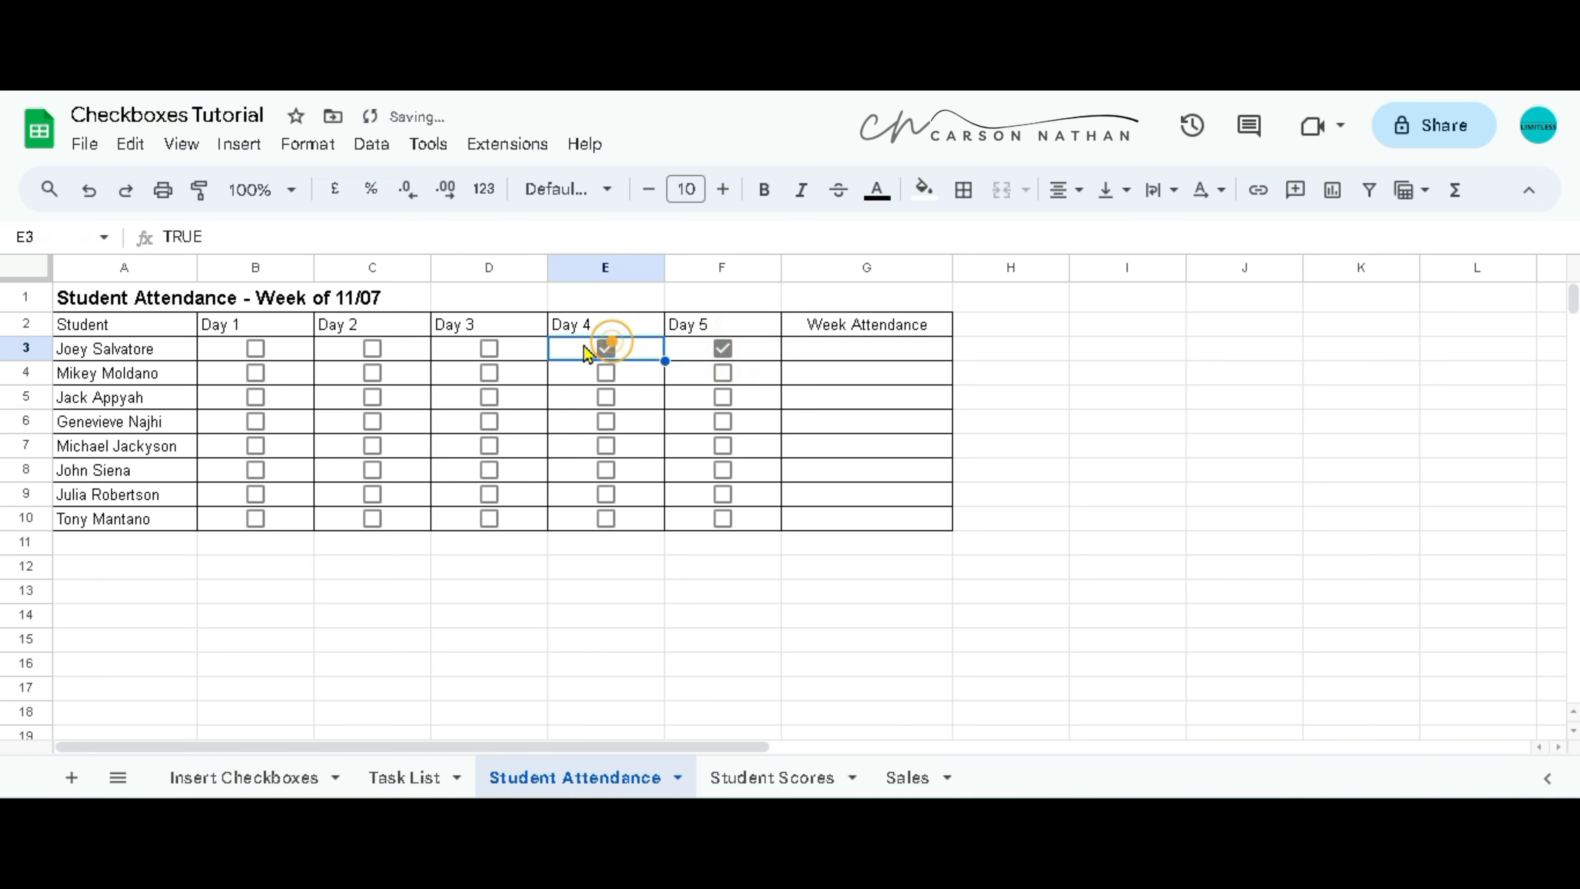
{"action": "left_click", "coordinate": [489, 349]}
{"action": "left_click", "coordinate": [723, 349]}
{"action": "left_click", "coordinate": [607, 349]}
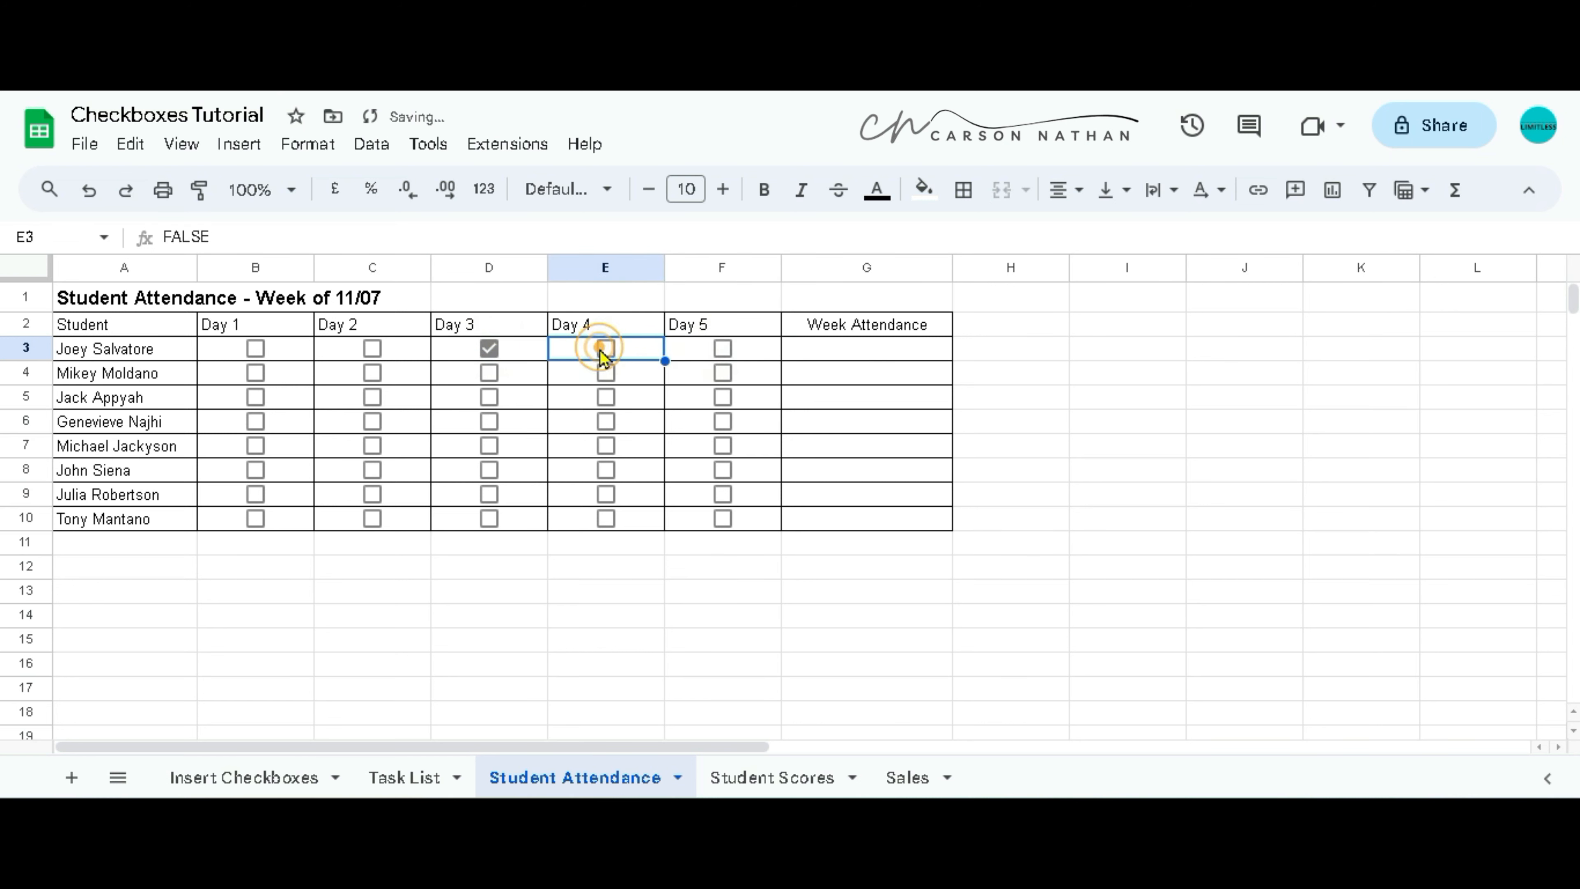
{"action": "left_click", "coordinate": [488, 349]}
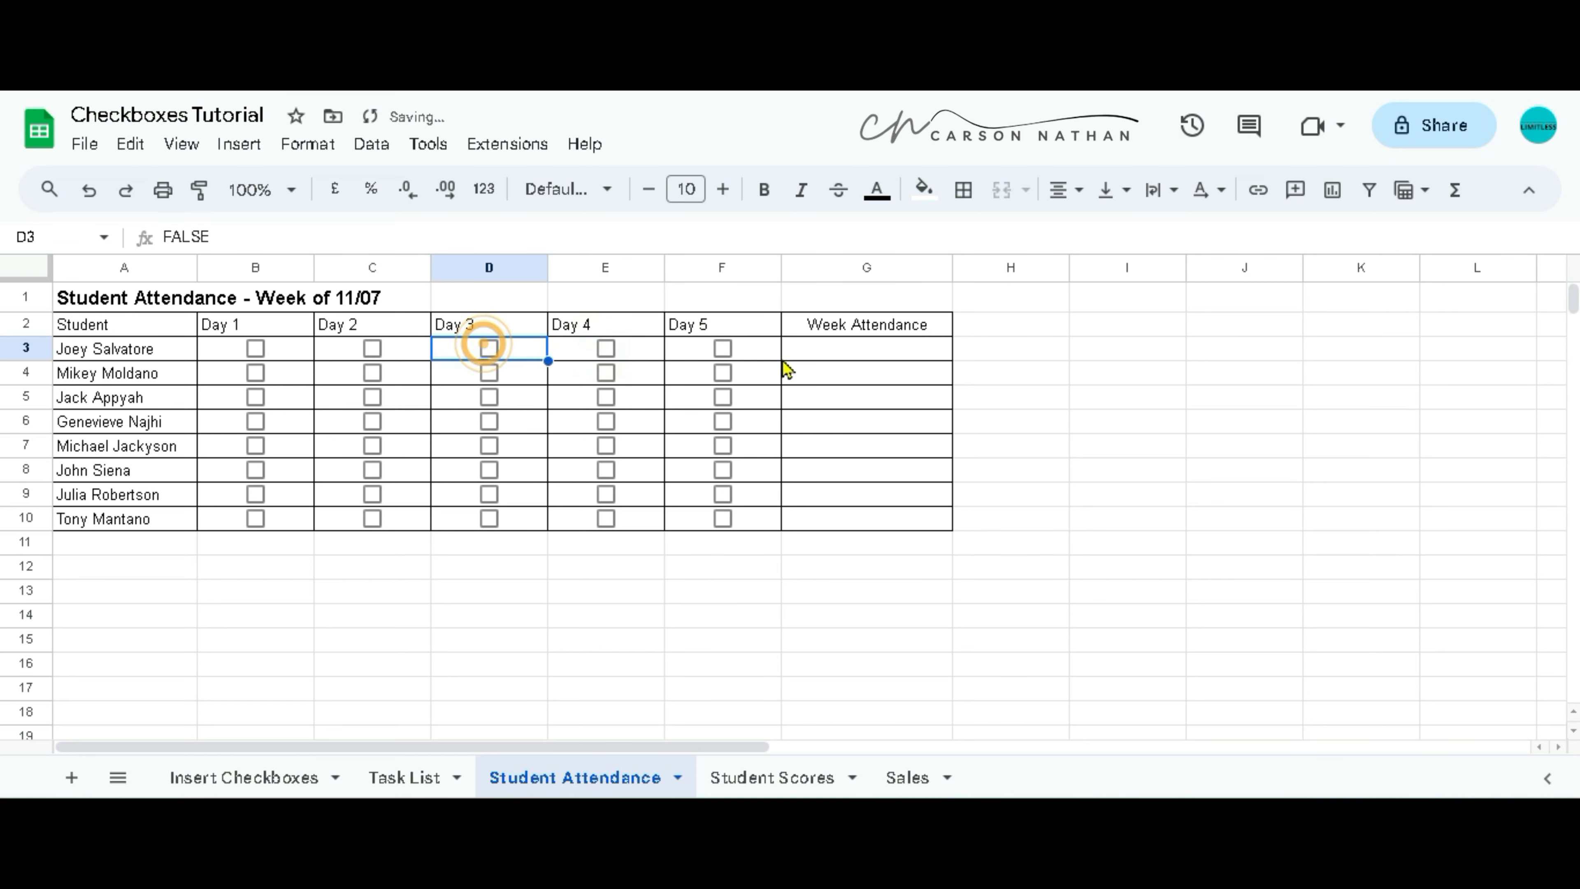
- Enter the formula =COUNTIF(B3:F3,TRUE) in G3 to count the first student's week attendance
{"action": "left_click", "coordinate": [822, 348]}
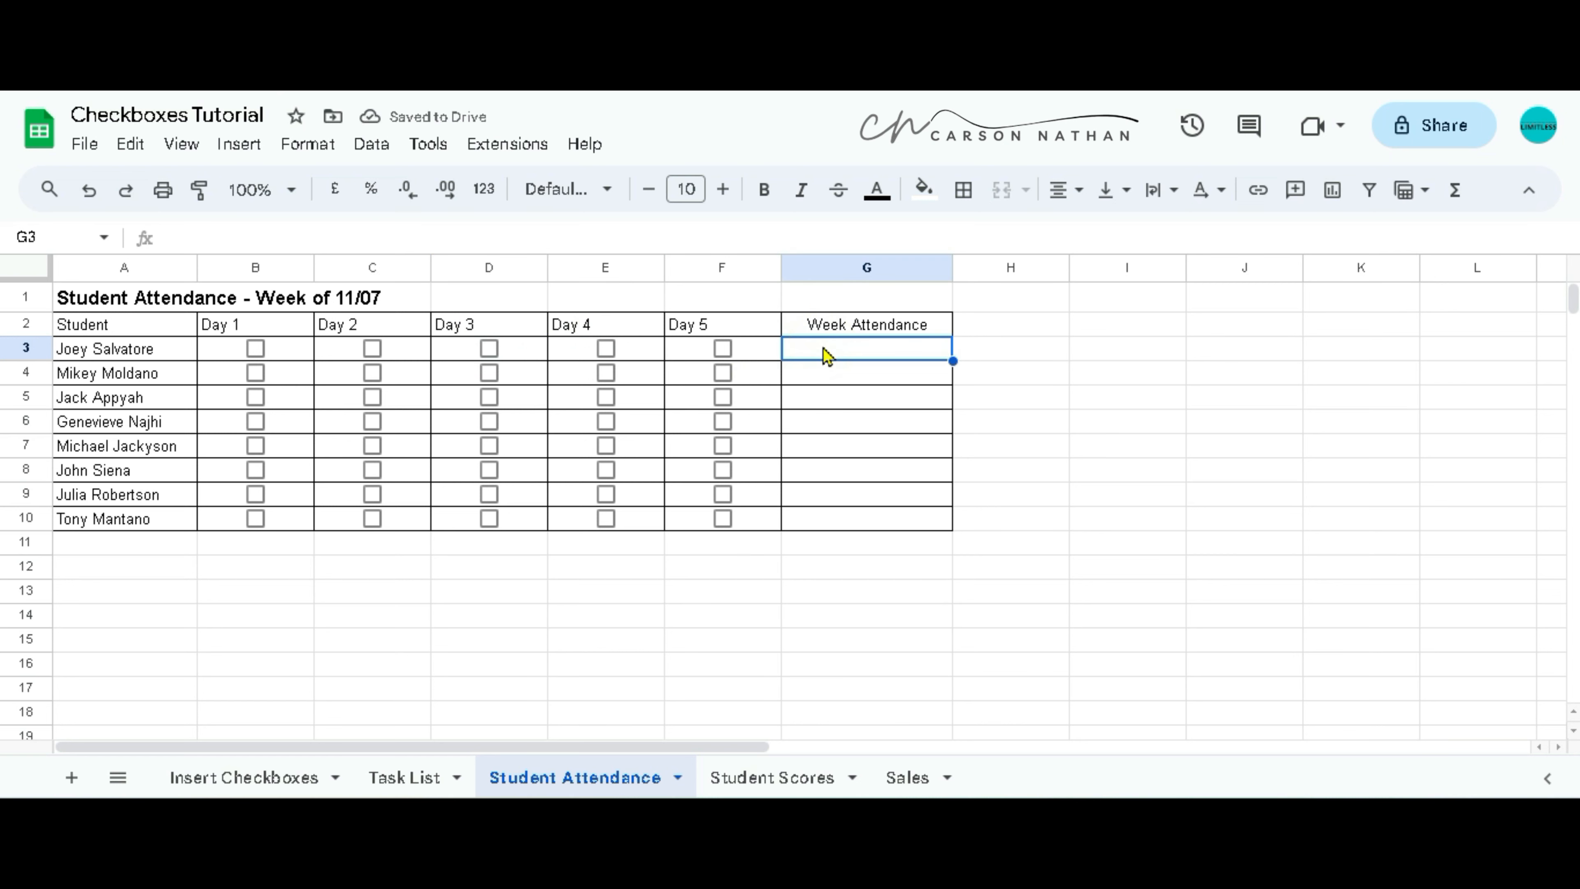
{"action": "type", "text": "="}
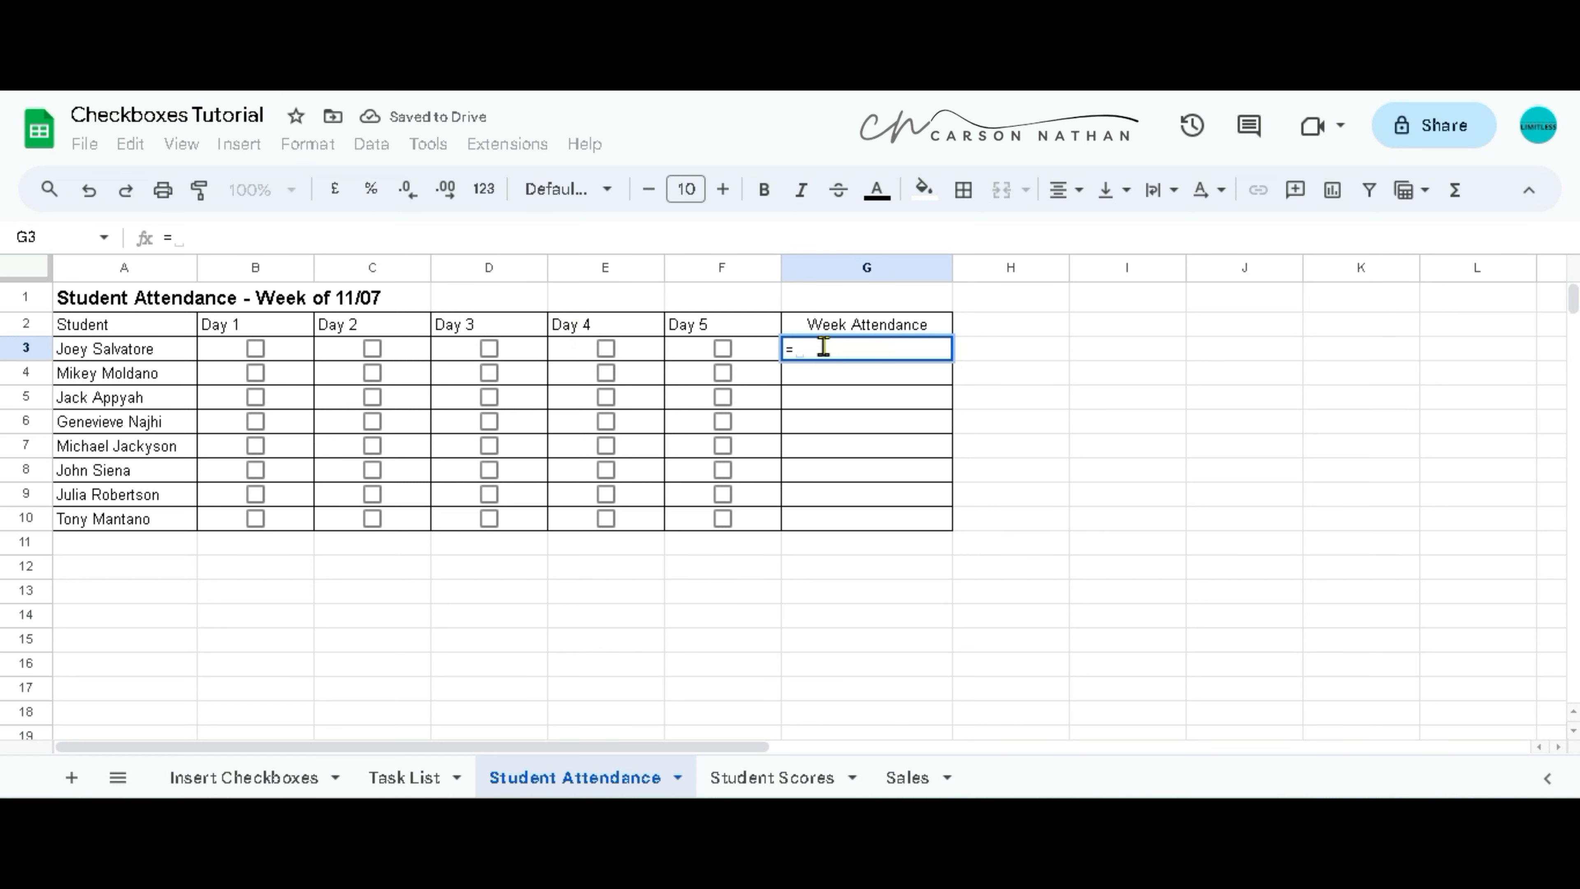
{"action": "type", "text": "COUNT"}
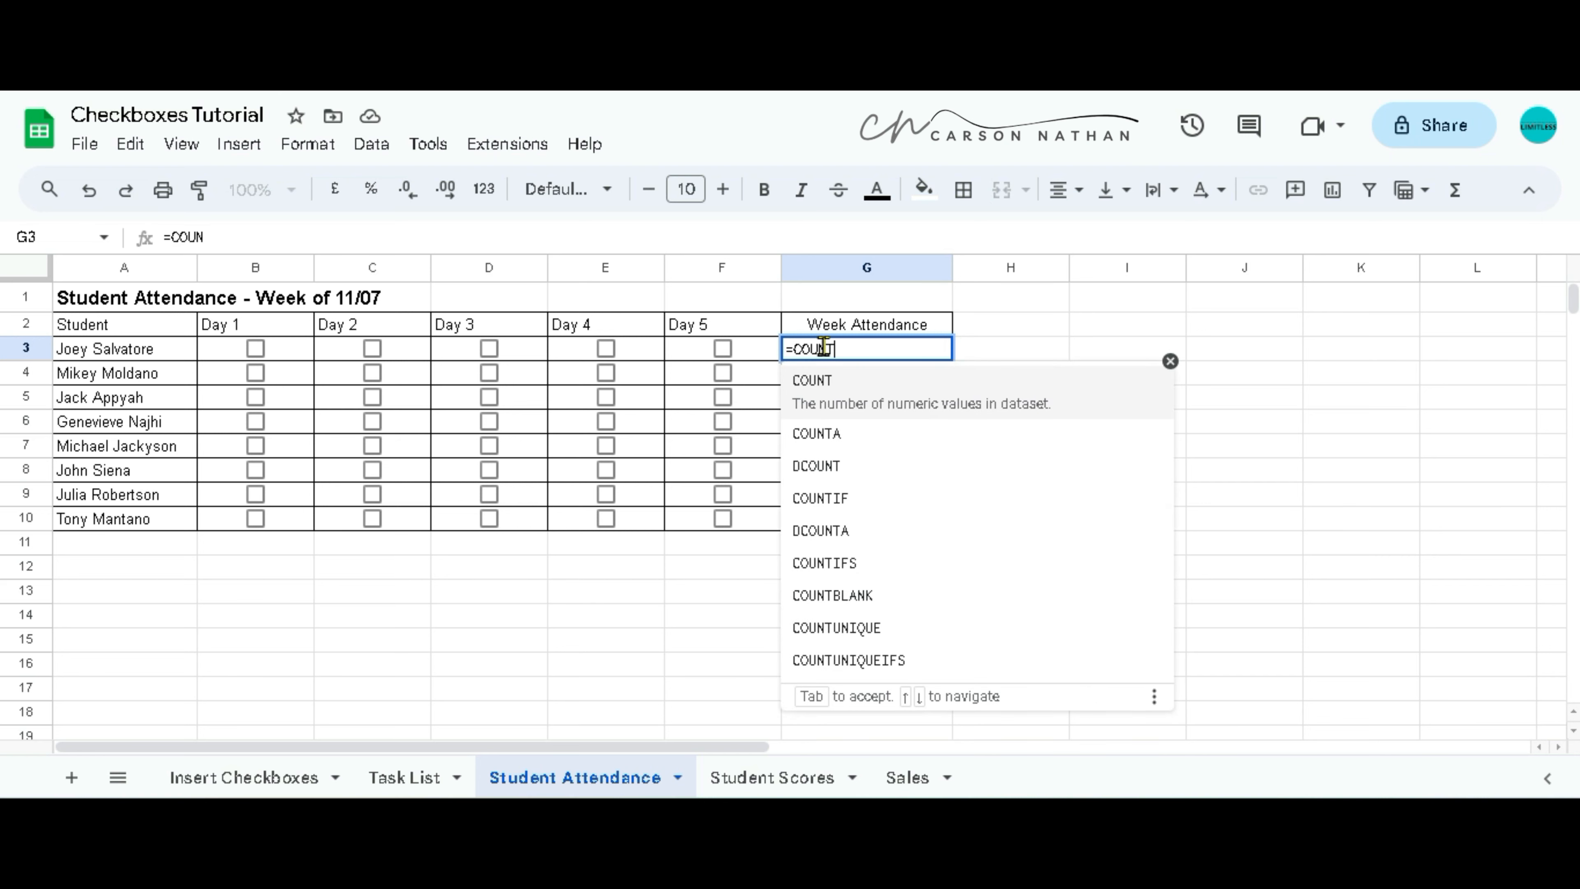
{"action": "type", "text": "IF"}
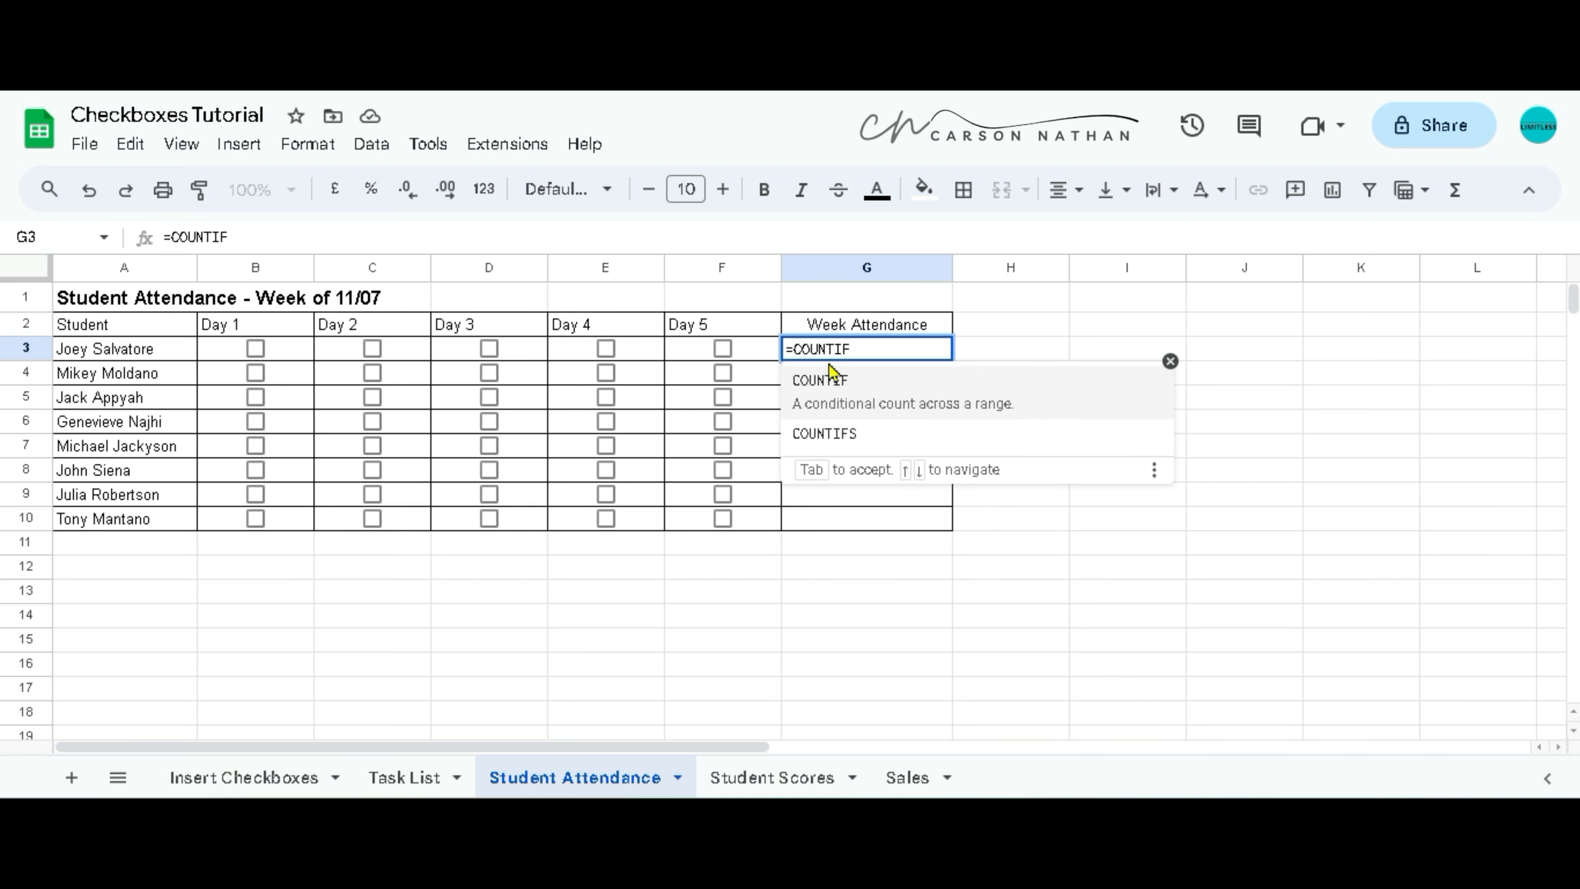
{"action": "left_click", "coordinate": [832, 381]}
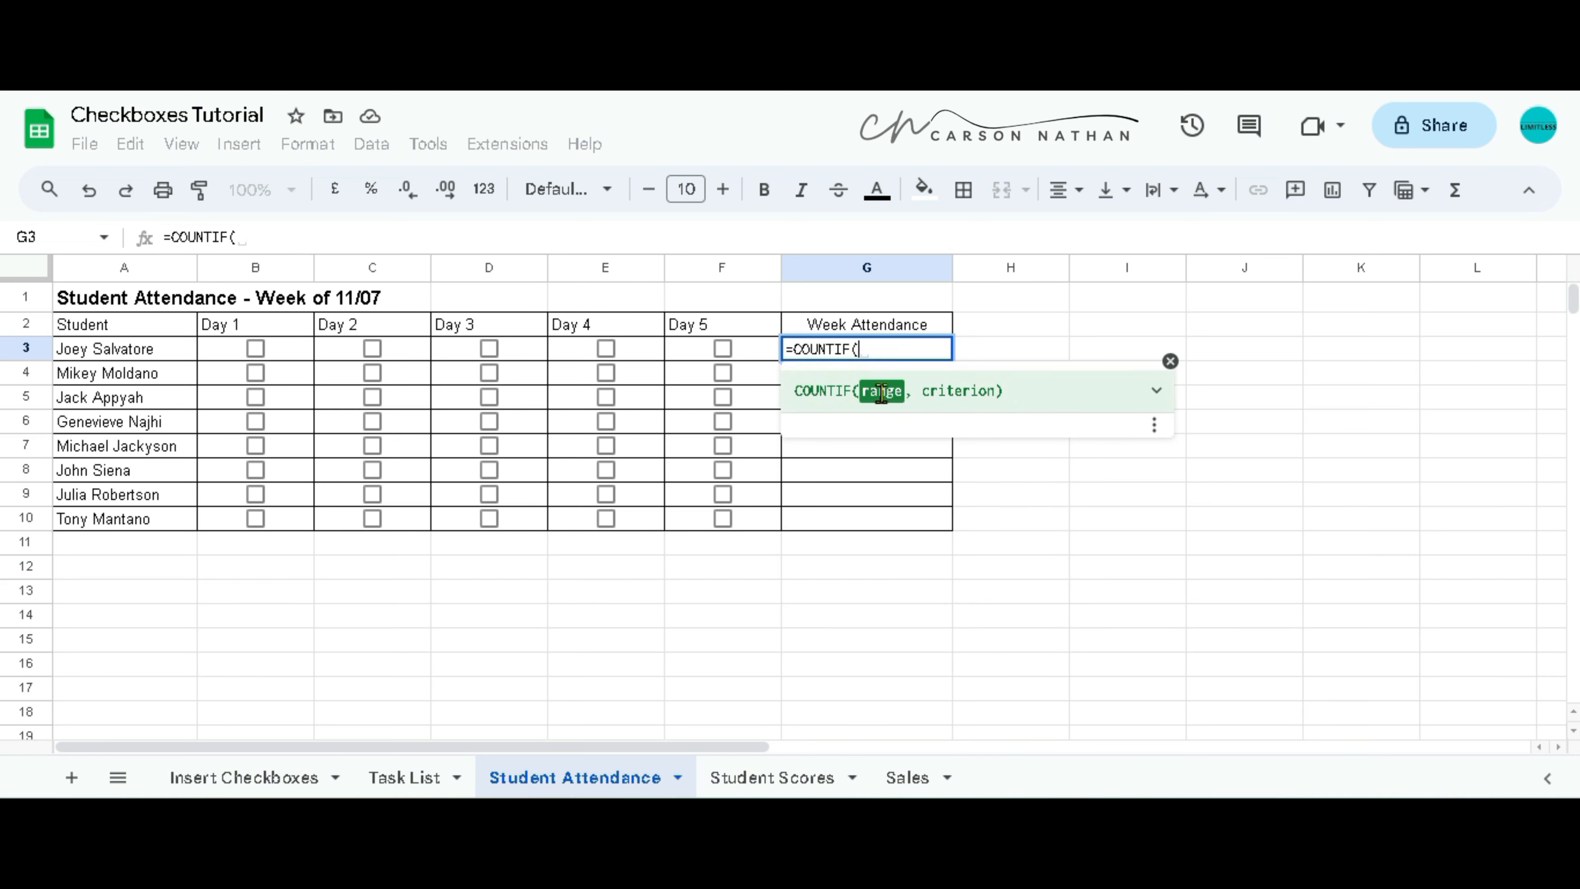
{"action": "left_click_drag", "start_coordinate": [757, 353], "coordinate": [261, 360]}
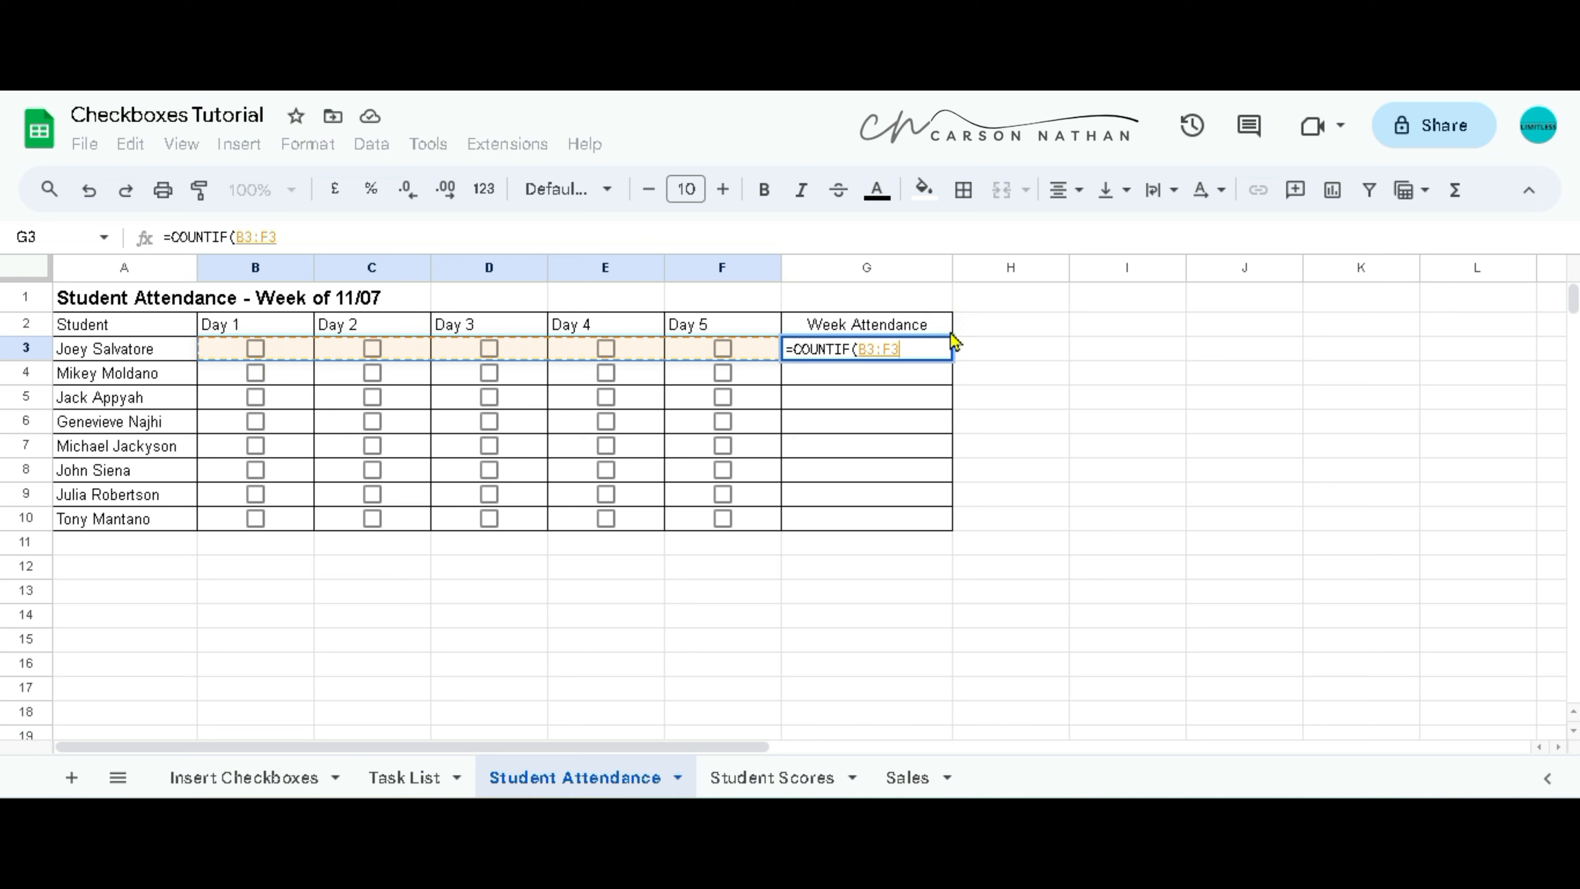
{"action": "type", "text": ","}
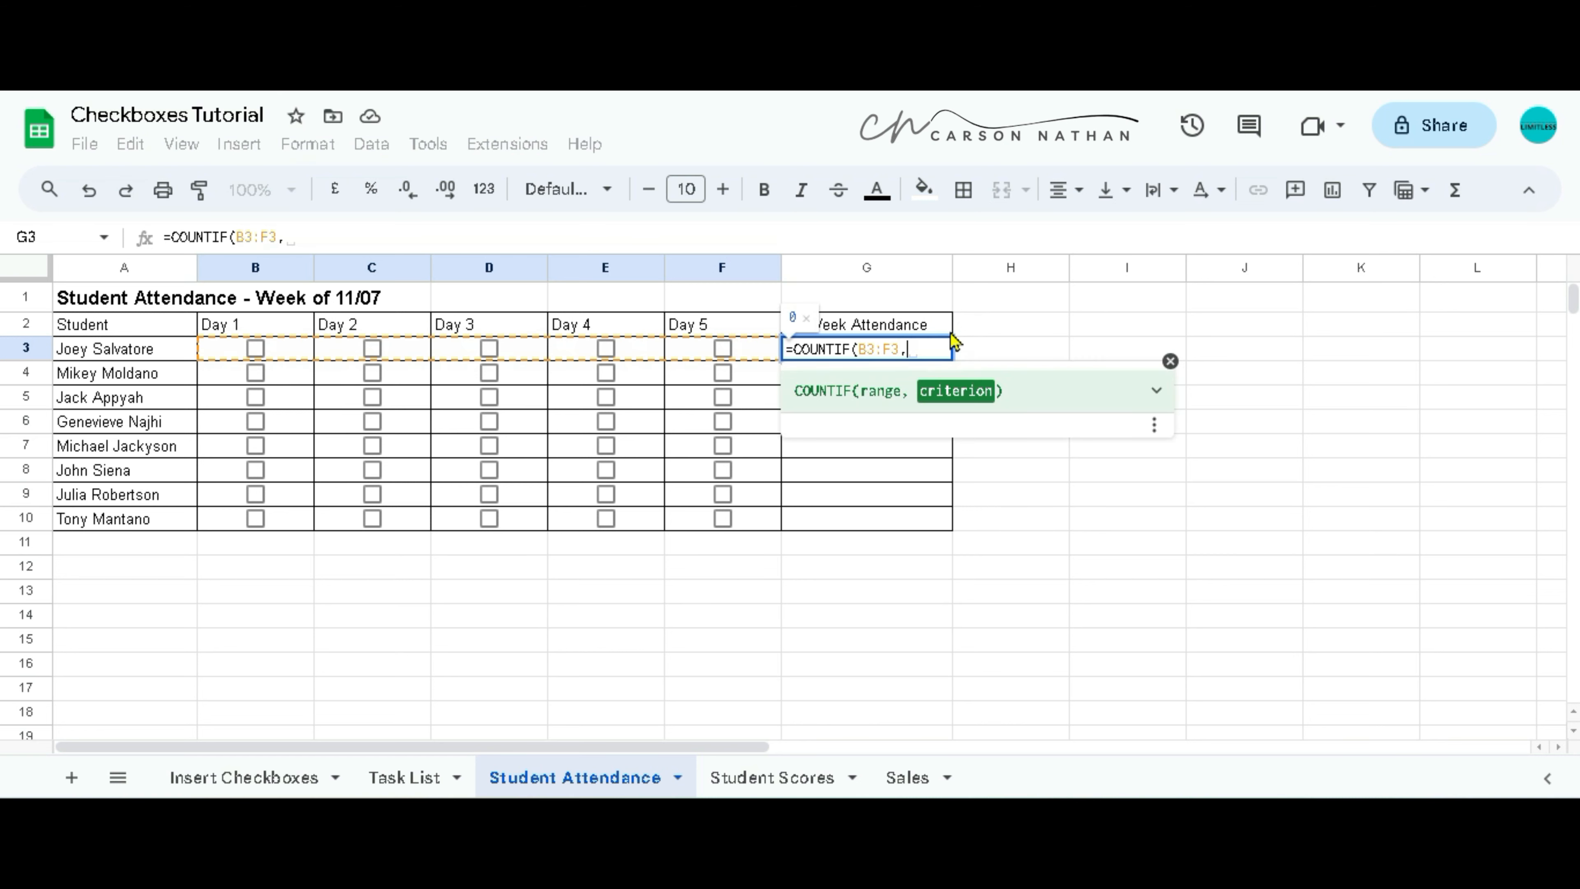
{"action": "type", "text": "TRUE"}
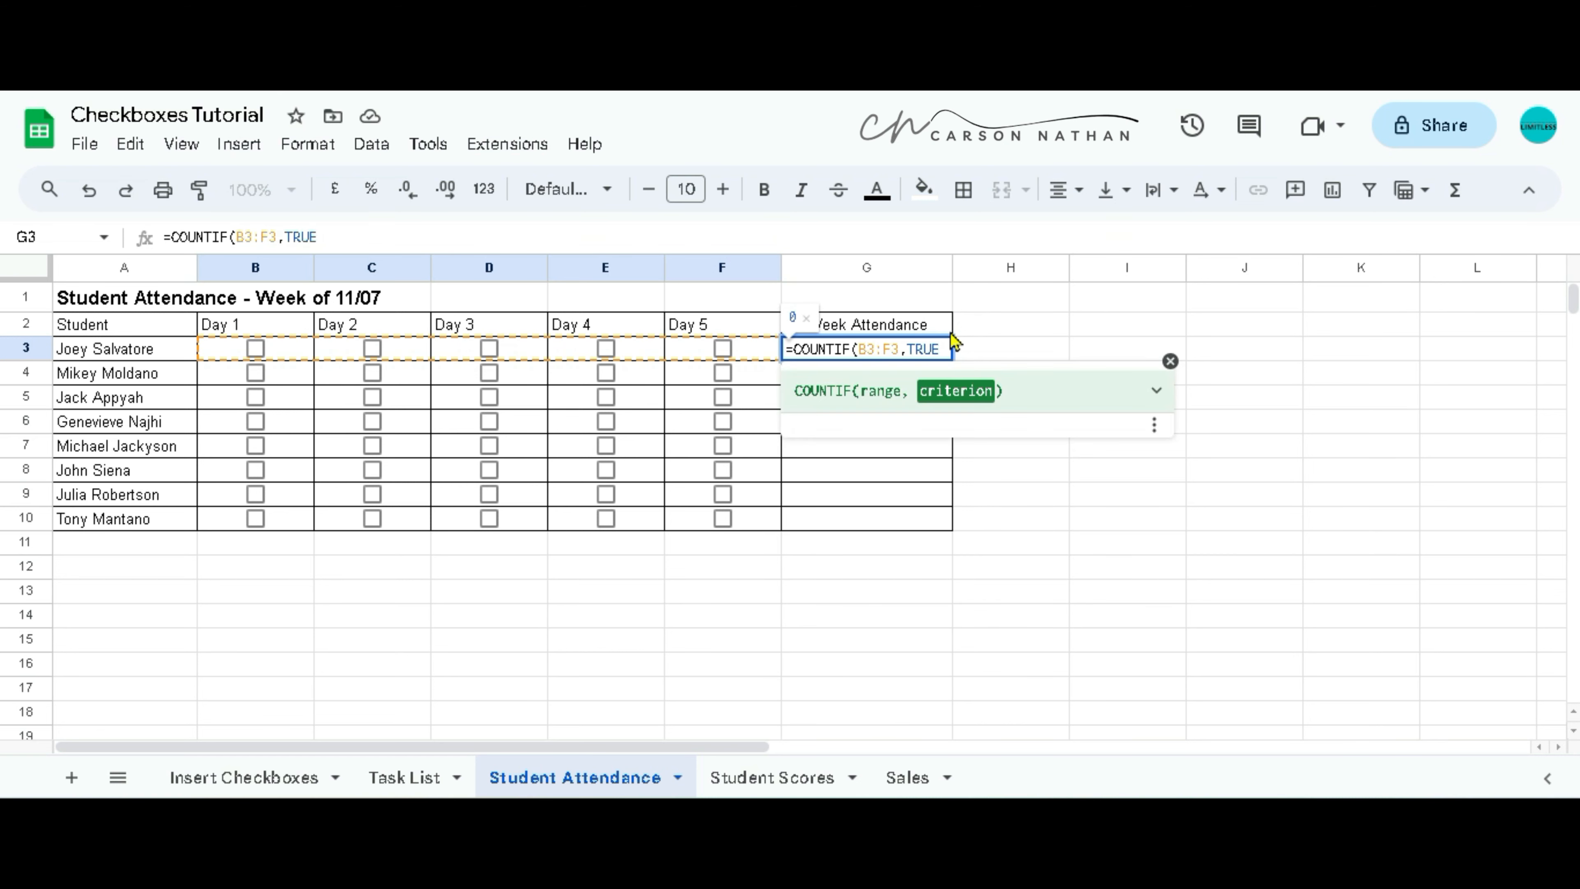
{"action": "type", "text": ")"}
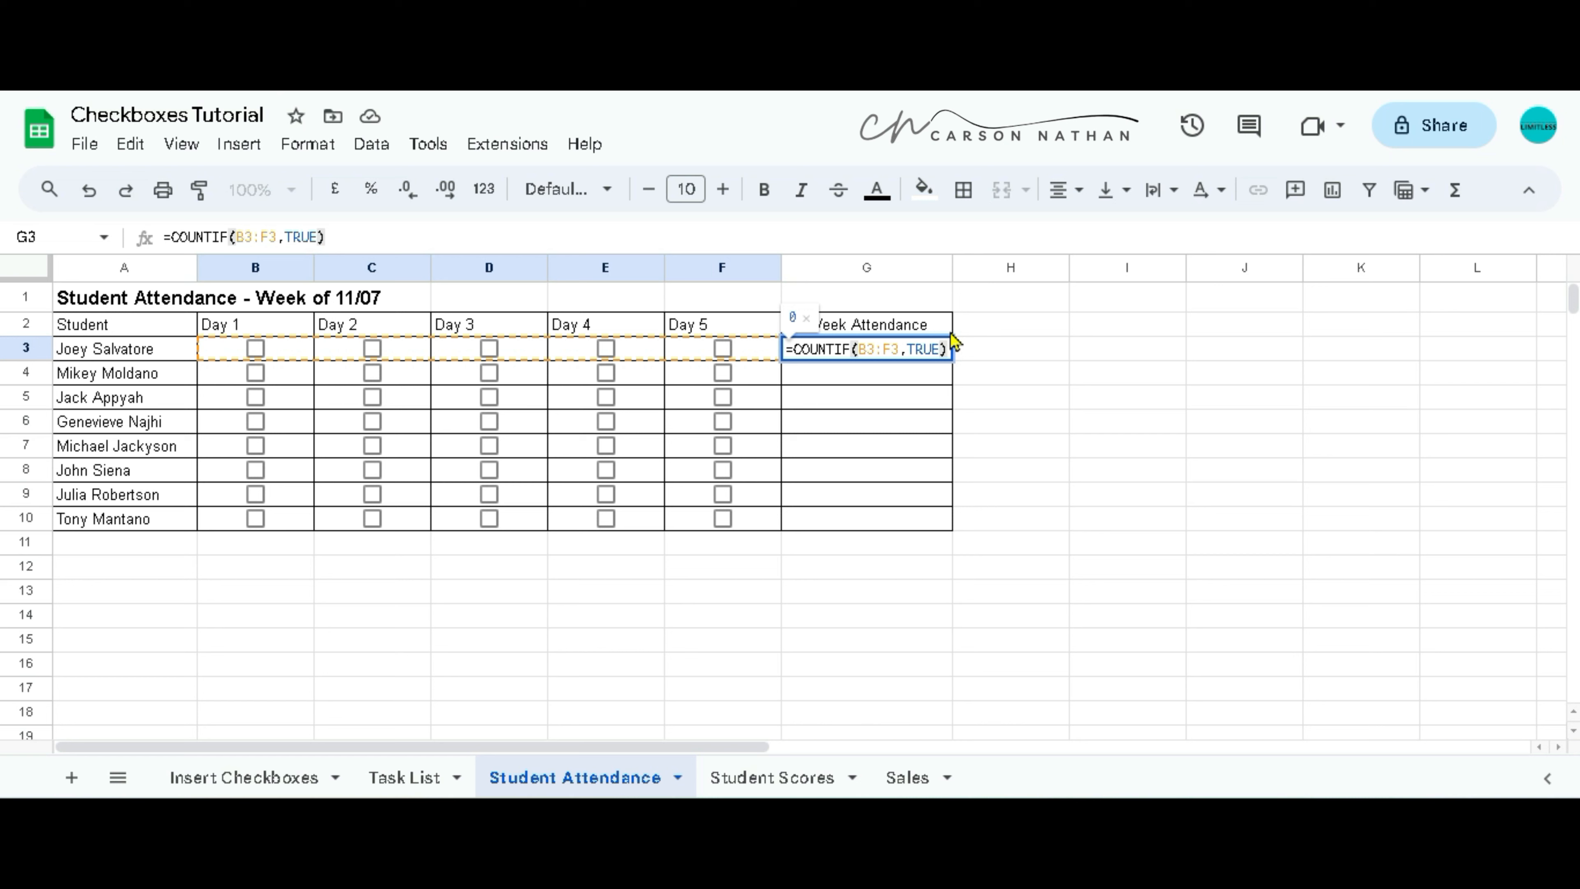
{"action": "key", "text": "Return"}
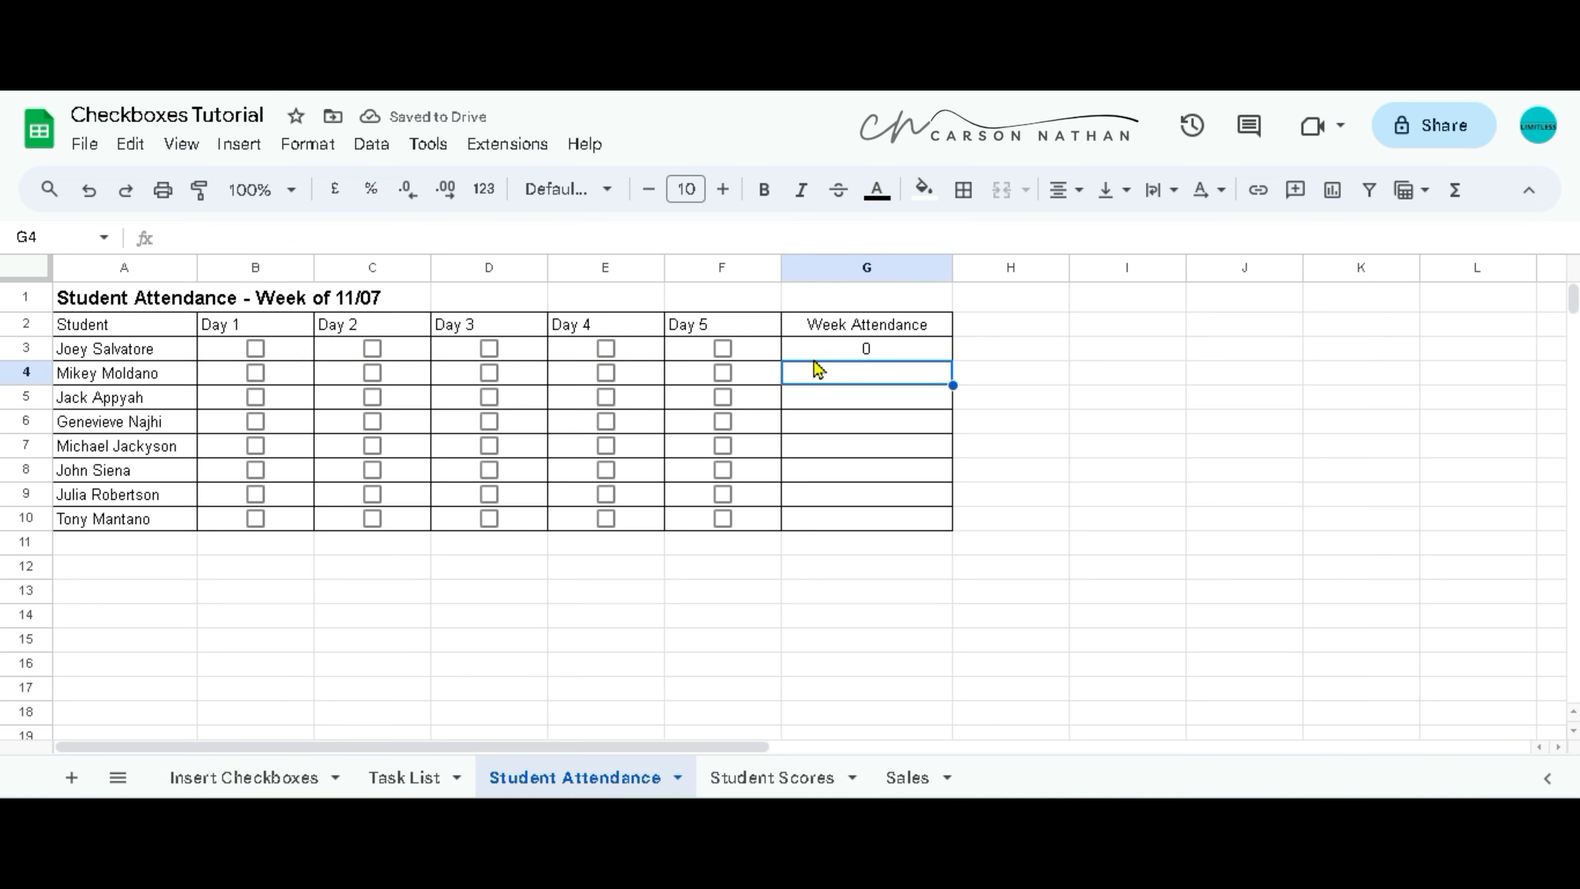
- Tick the Day 1 to Day 5 boxes for the first student in row 3
{"action": "left_click", "coordinate": [722, 349]}
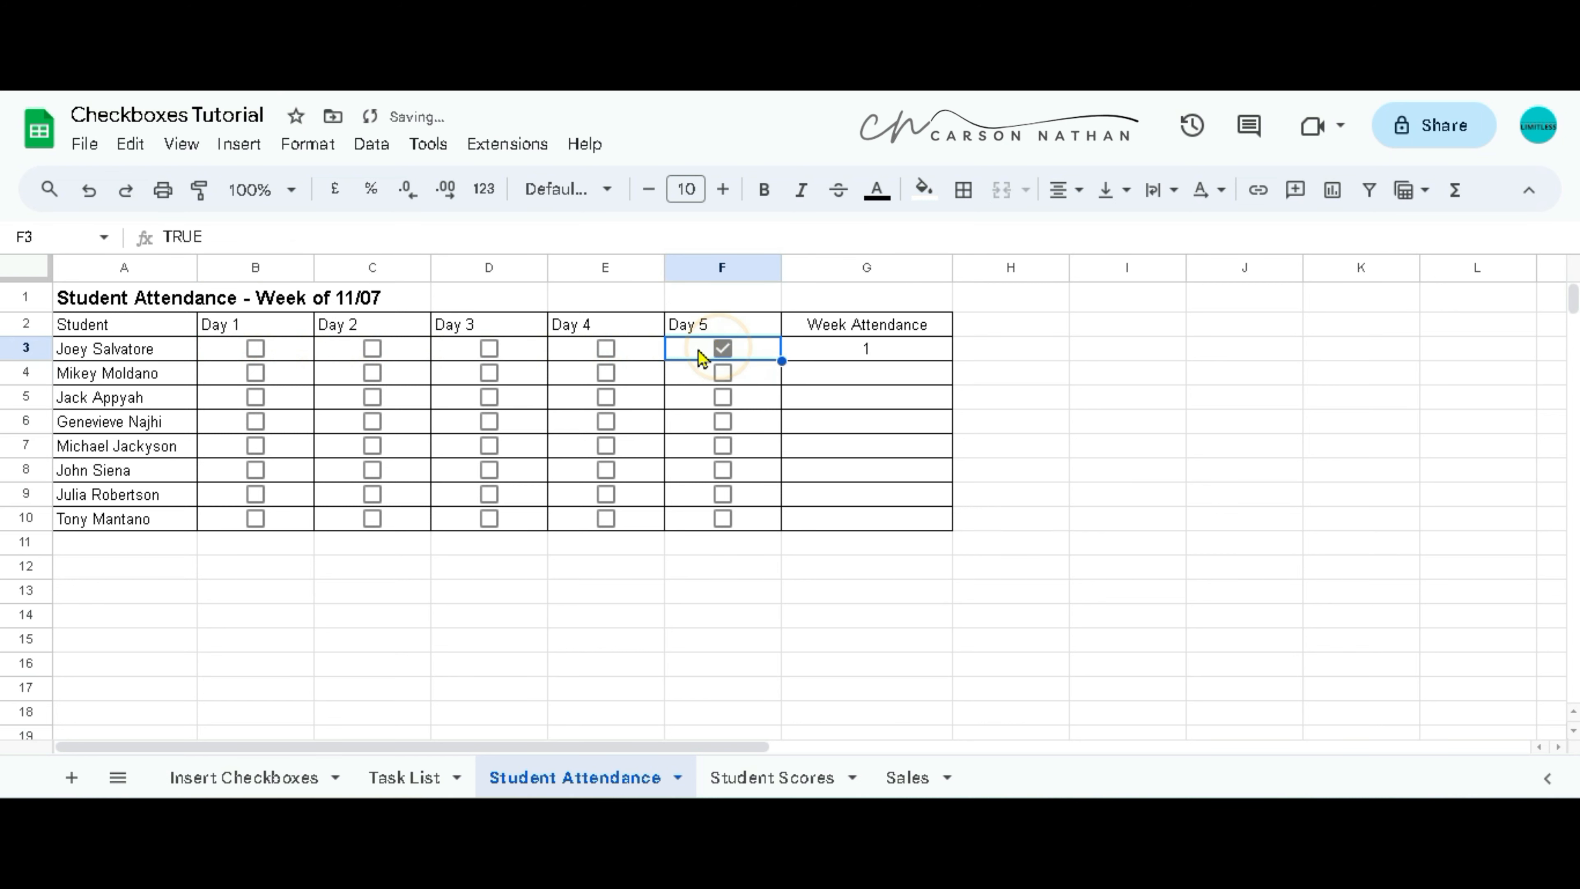
{"action": "left_click", "coordinate": [606, 350]}
{"action": "left_click", "coordinate": [490, 350]}
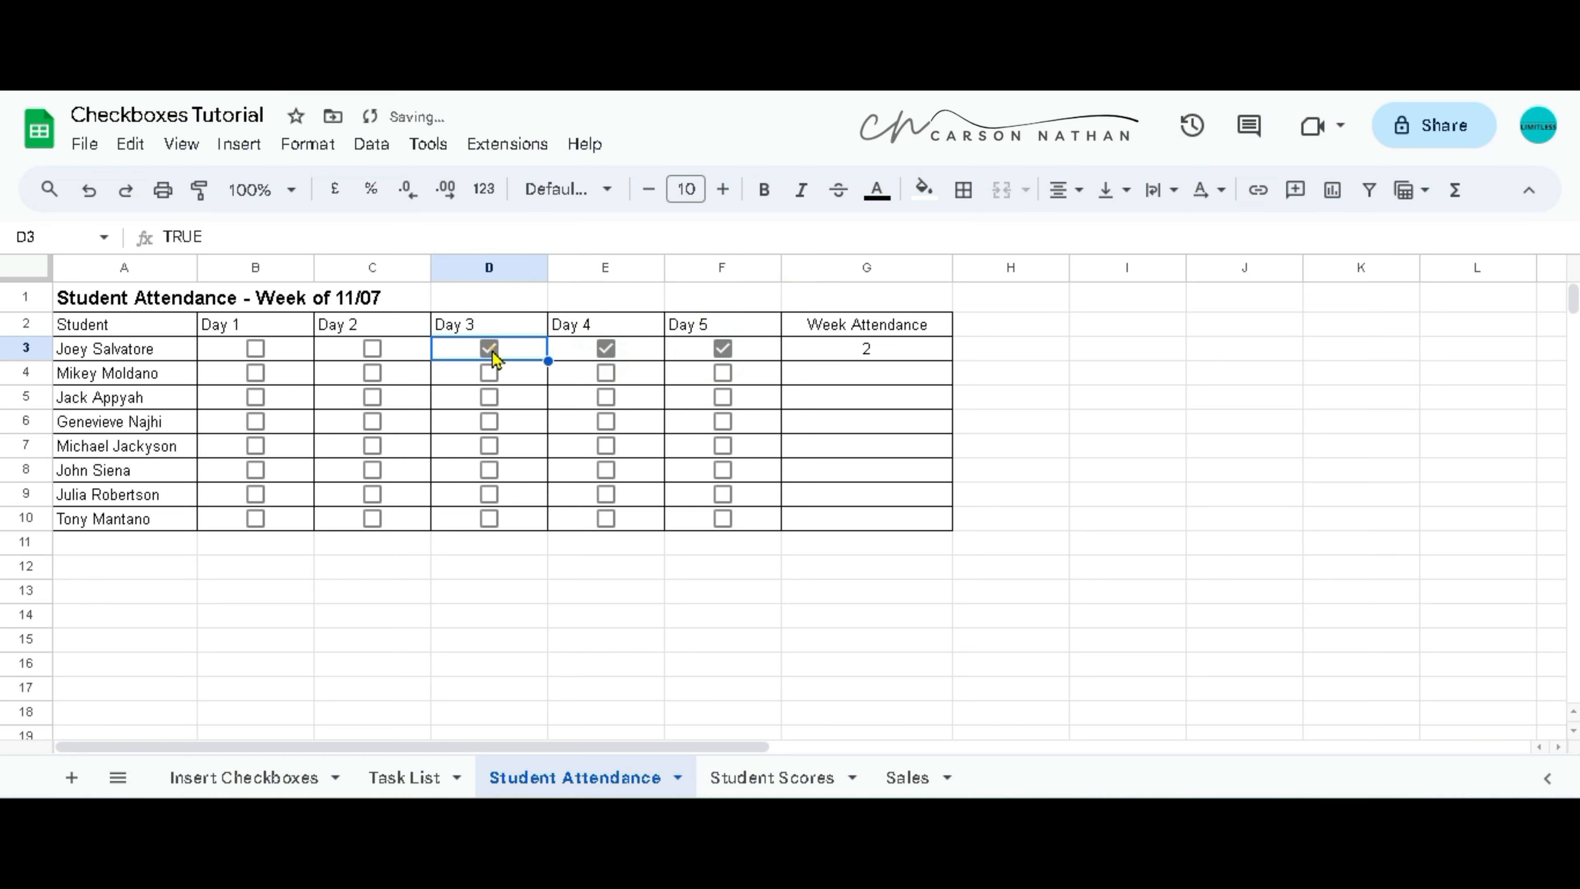
{"action": "left_click", "coordinate": [372, 350]}
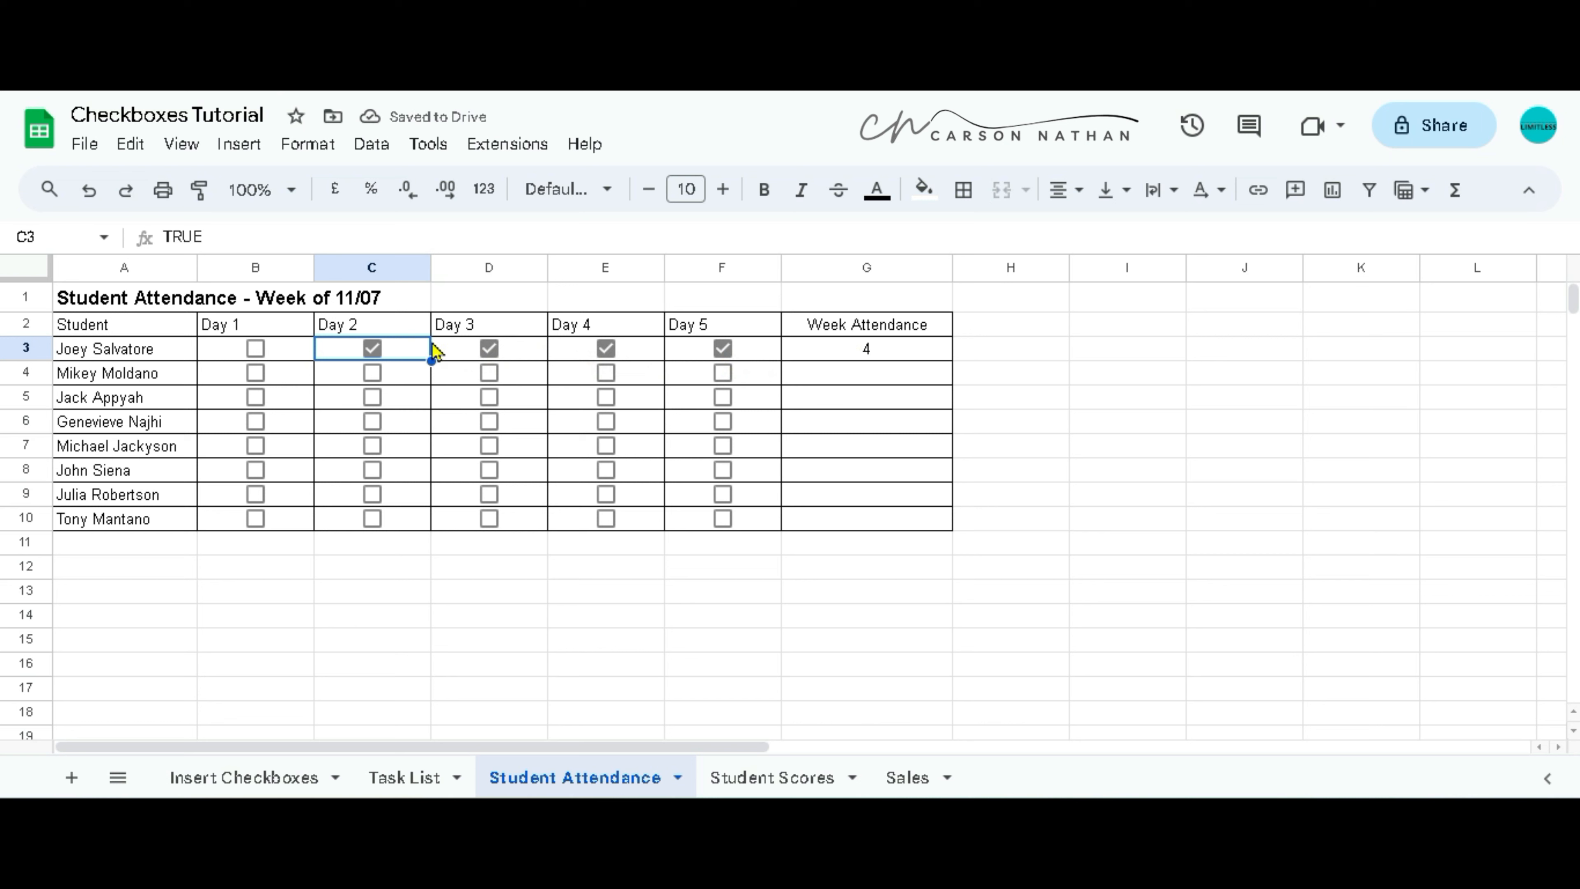
{"action": "left_click", "coordinate": [255, 349]}
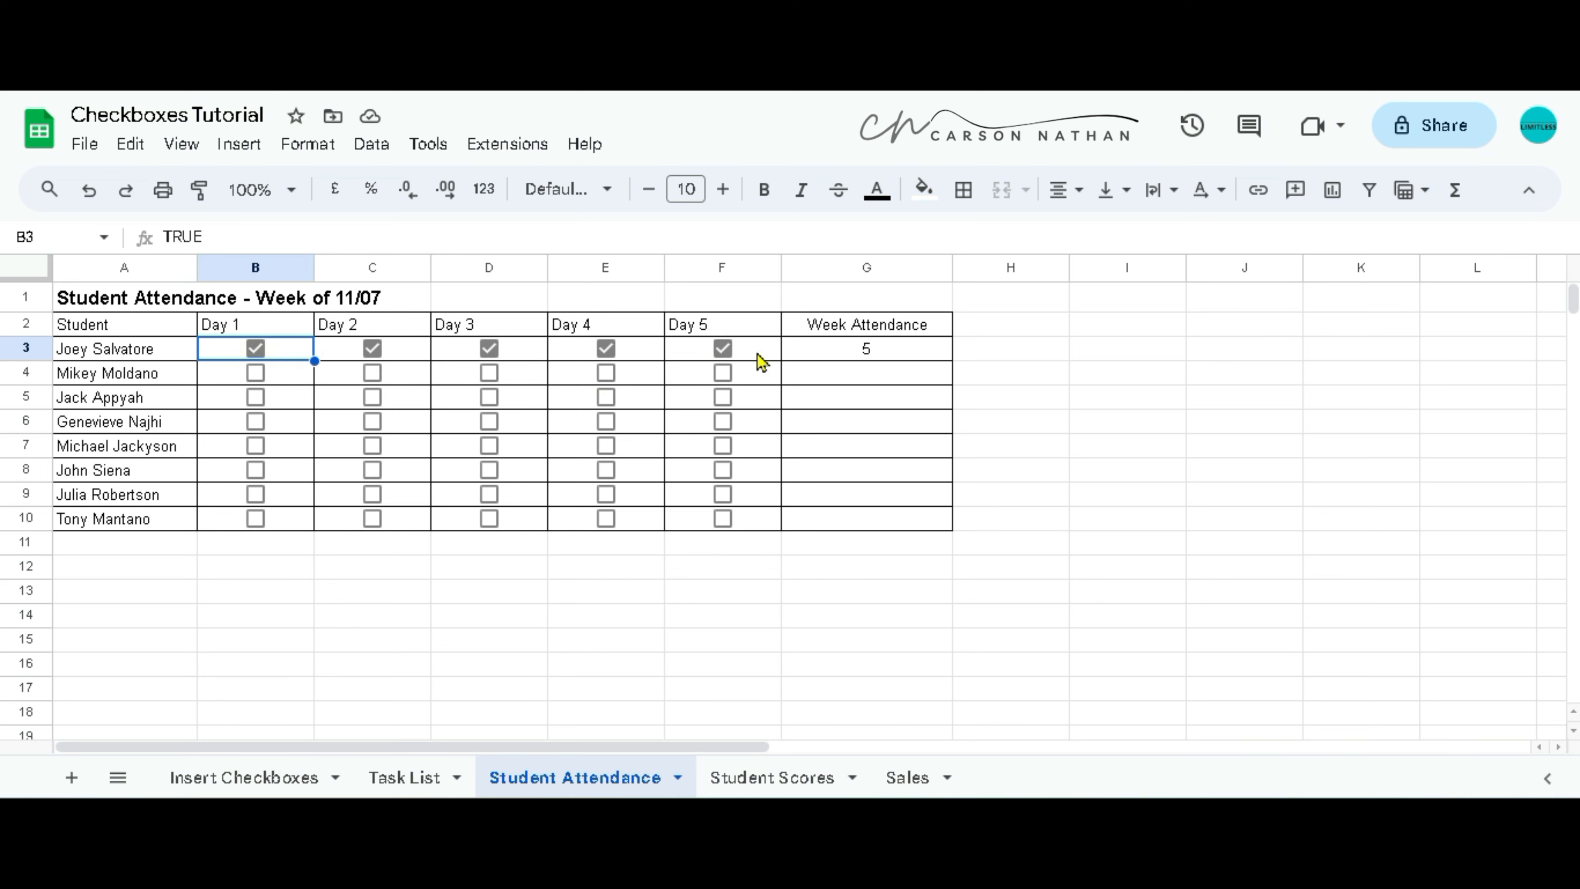
- Copy the G3 attendance formula down to G10 and tick all five day boxes for the student in row 4
{"action": "left_click", "coordinate": [891, 353]}
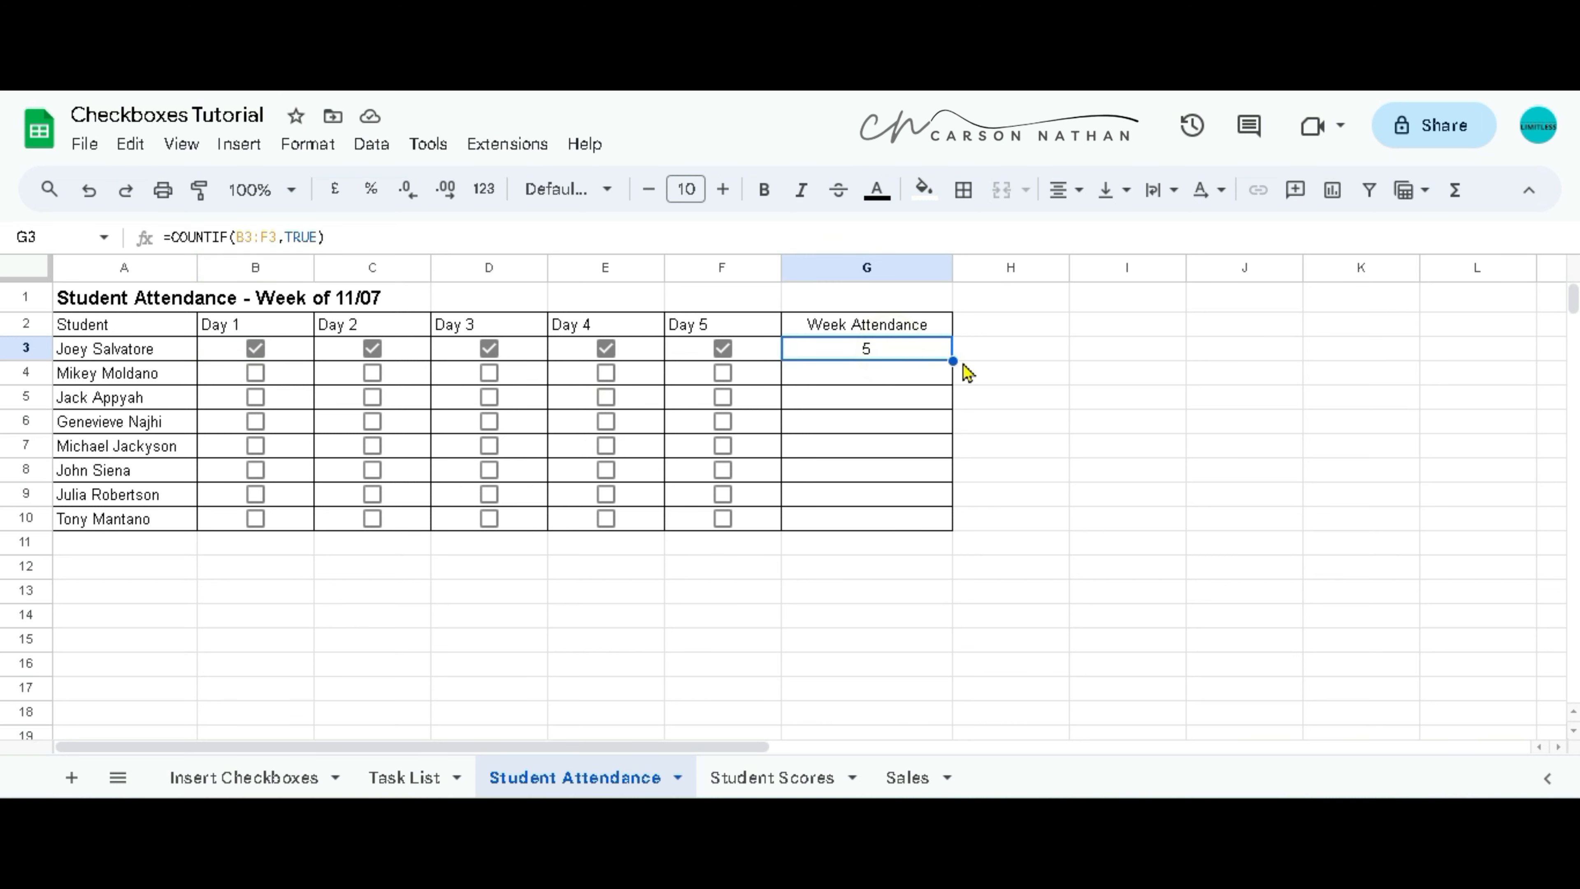
{"action": "left_click_drag", "start_coordinate": [953, 359], "coordinate": [947, 530]}
{"action": "left_click", "coordinate": [722, 373]}
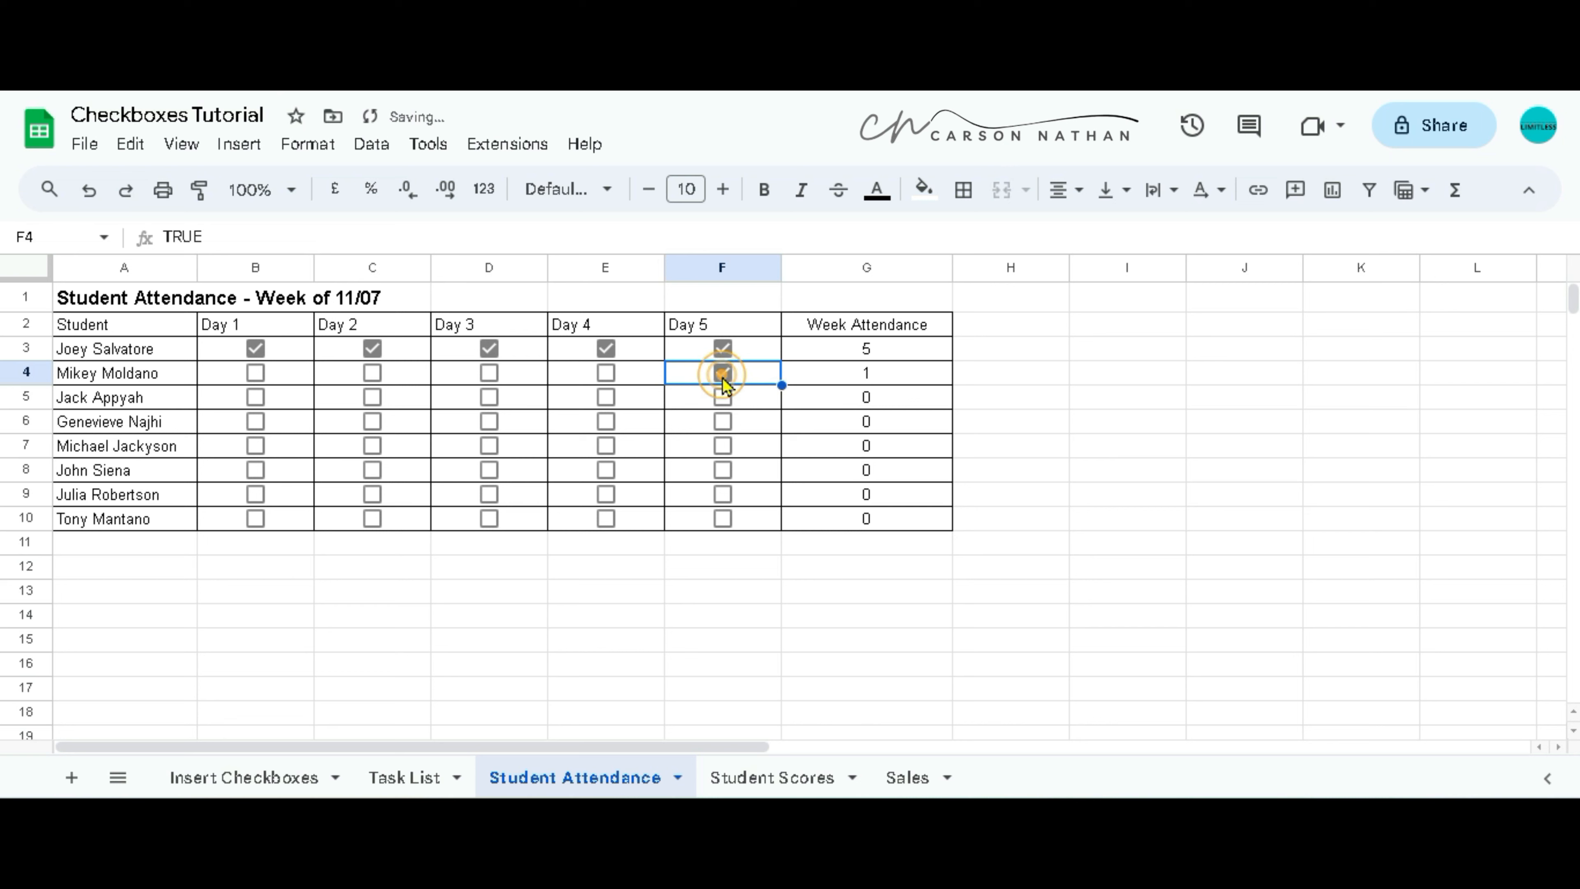
{"action": "left_click", "coordinate": [606, 373]}
{"action": "left_click", "coordinate": [489, 373]}
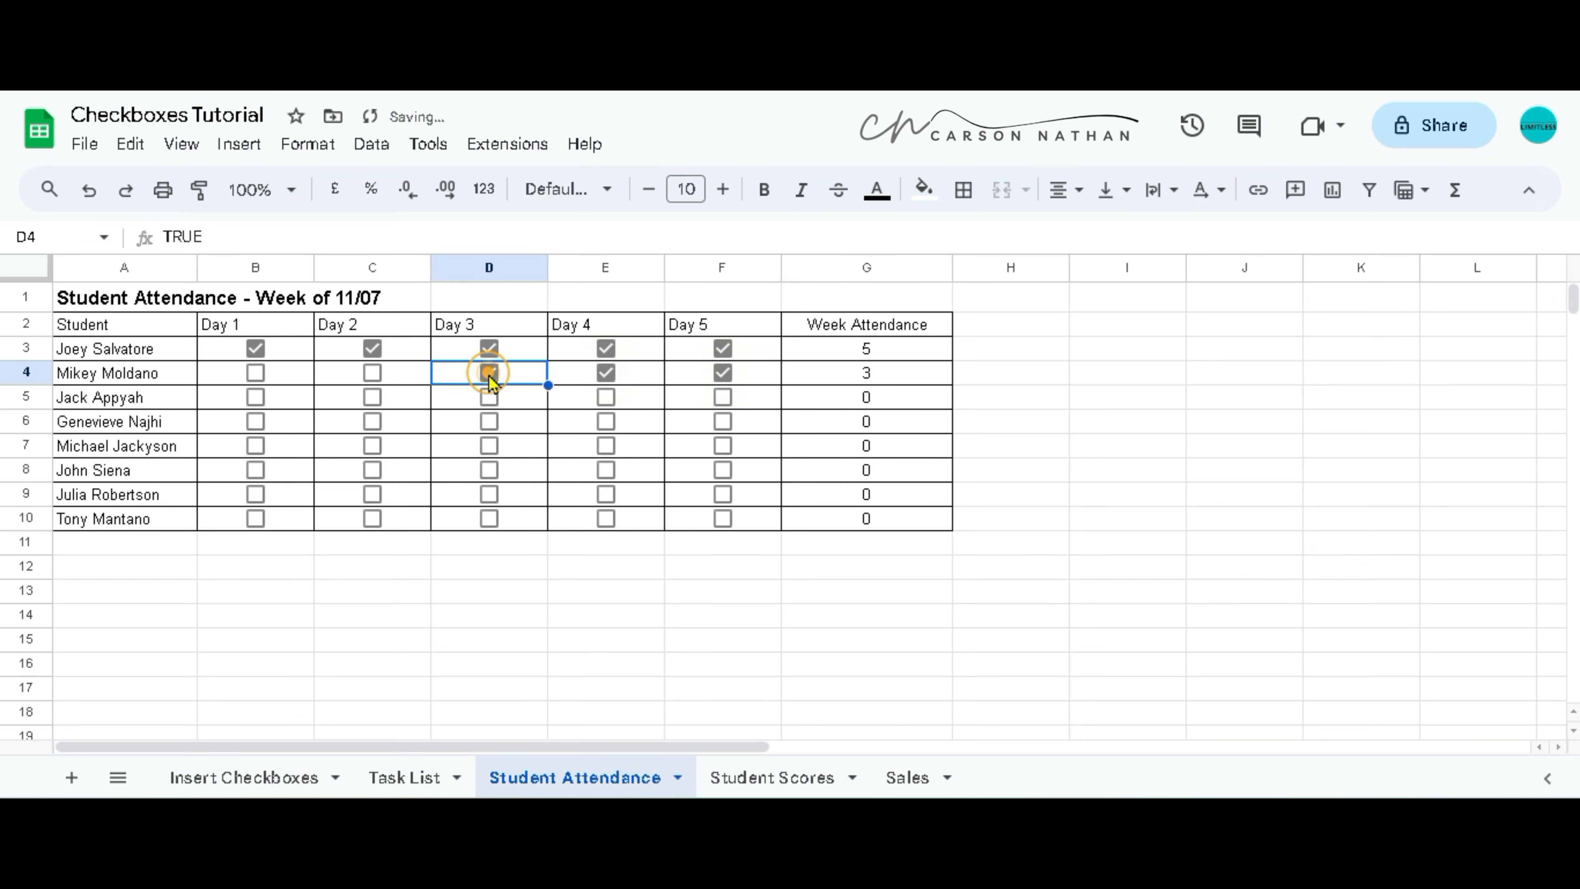
{"action": "left_click", "coordinate": [370, 376]}
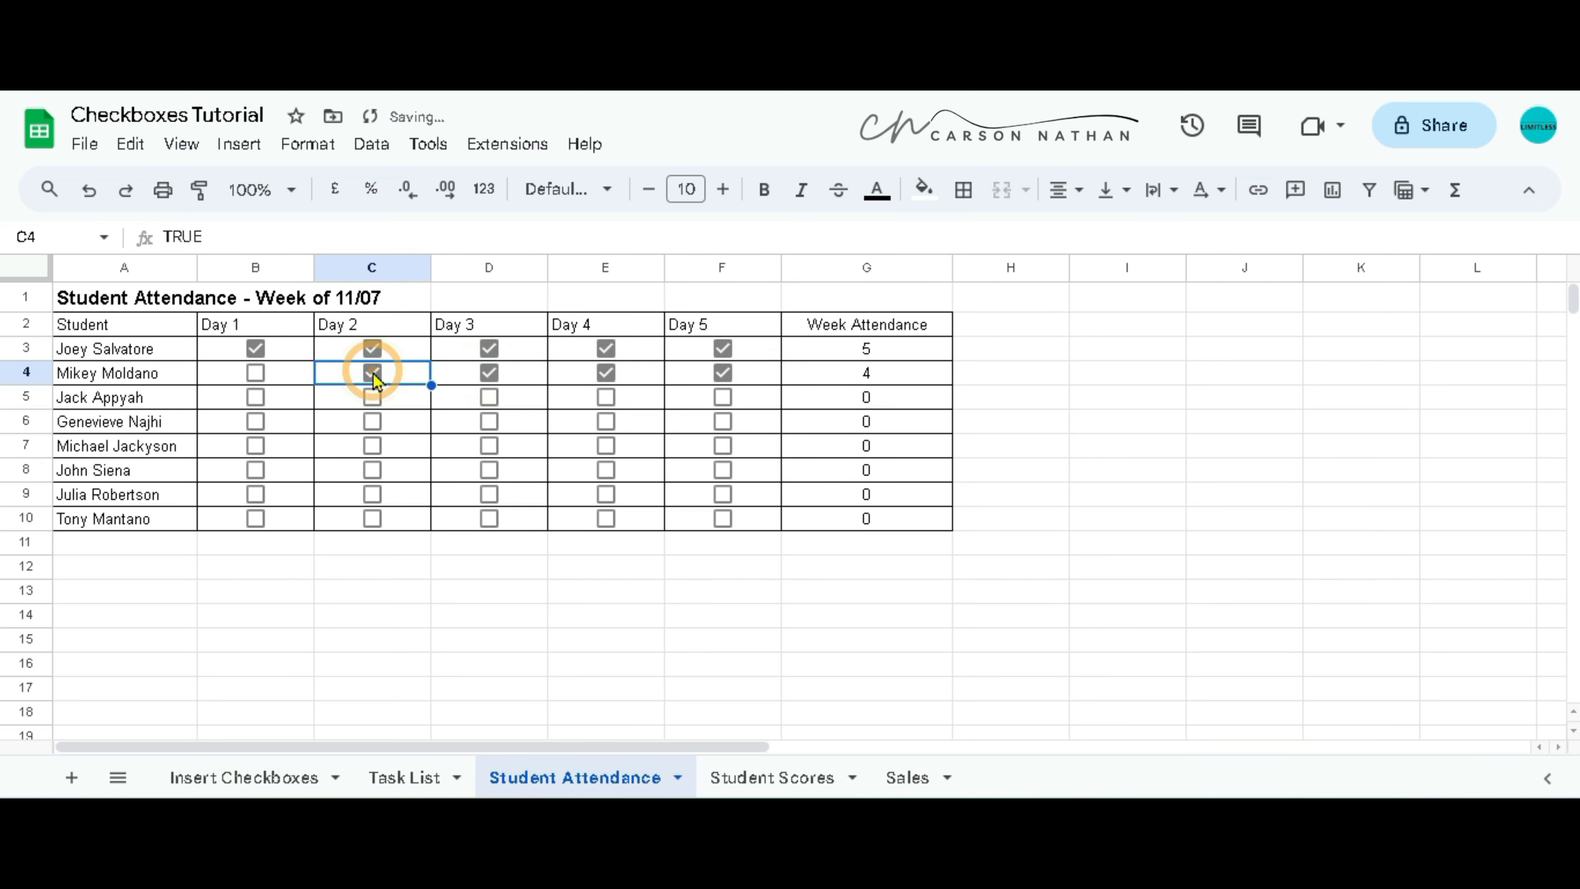
{"action": "left_click", "coordinate": [256, 375]}
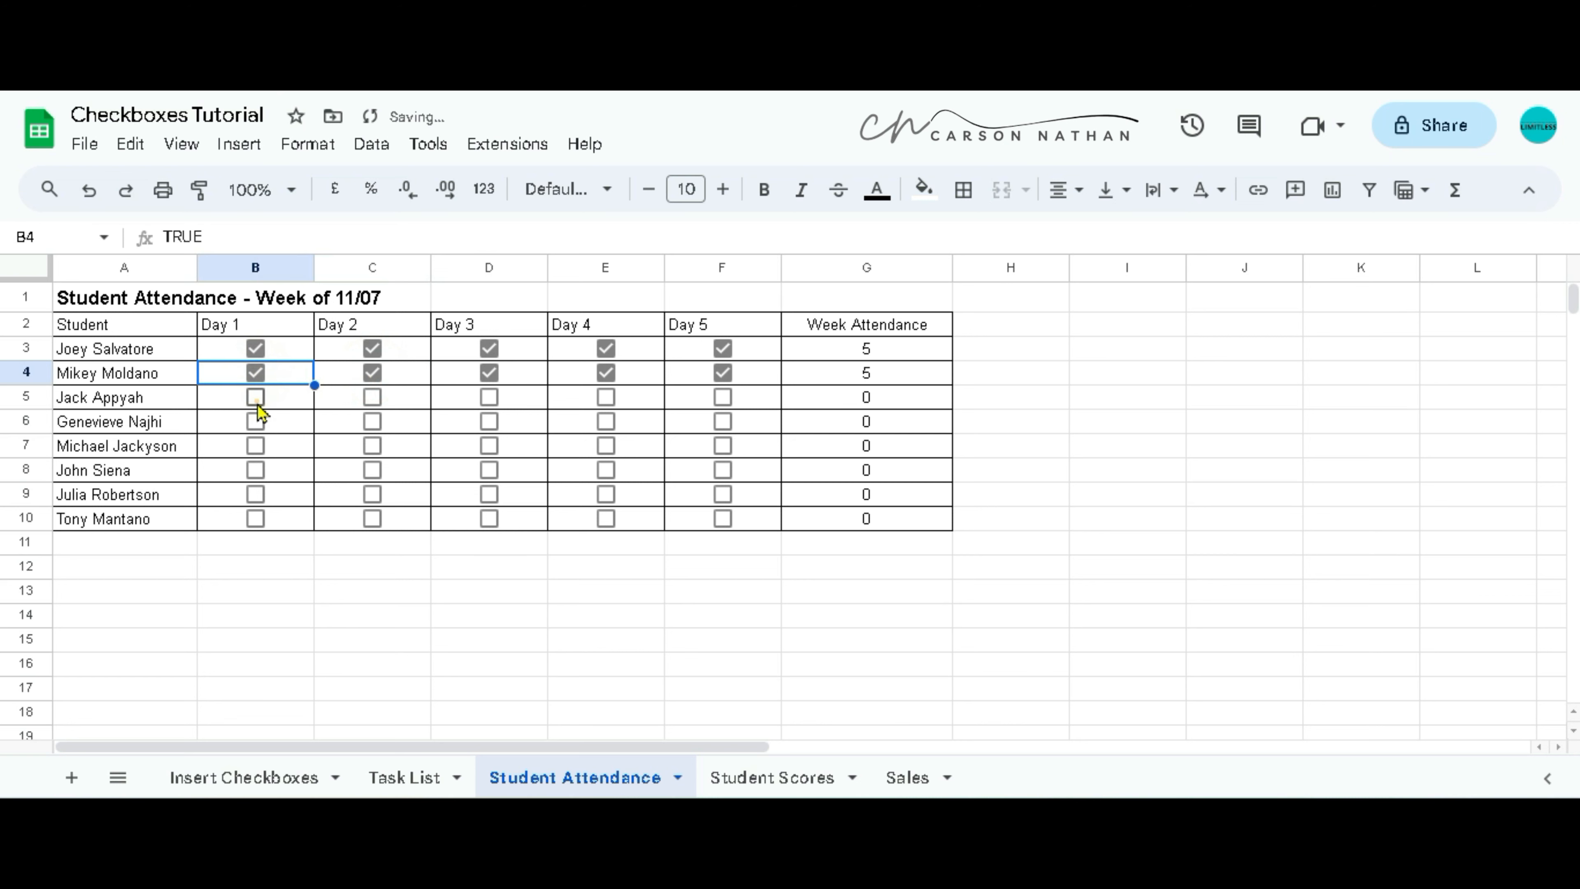
- Tick all five day boxes for the student in row 5 and the Day 3 to Day 5 boxes in row 10
{"action": "left_click", "coordinate": [255, 397]}
{"action": "left_click", "coordinate": [370, 399]}
{"action": "left_click", "coordinate": [489, 399]}
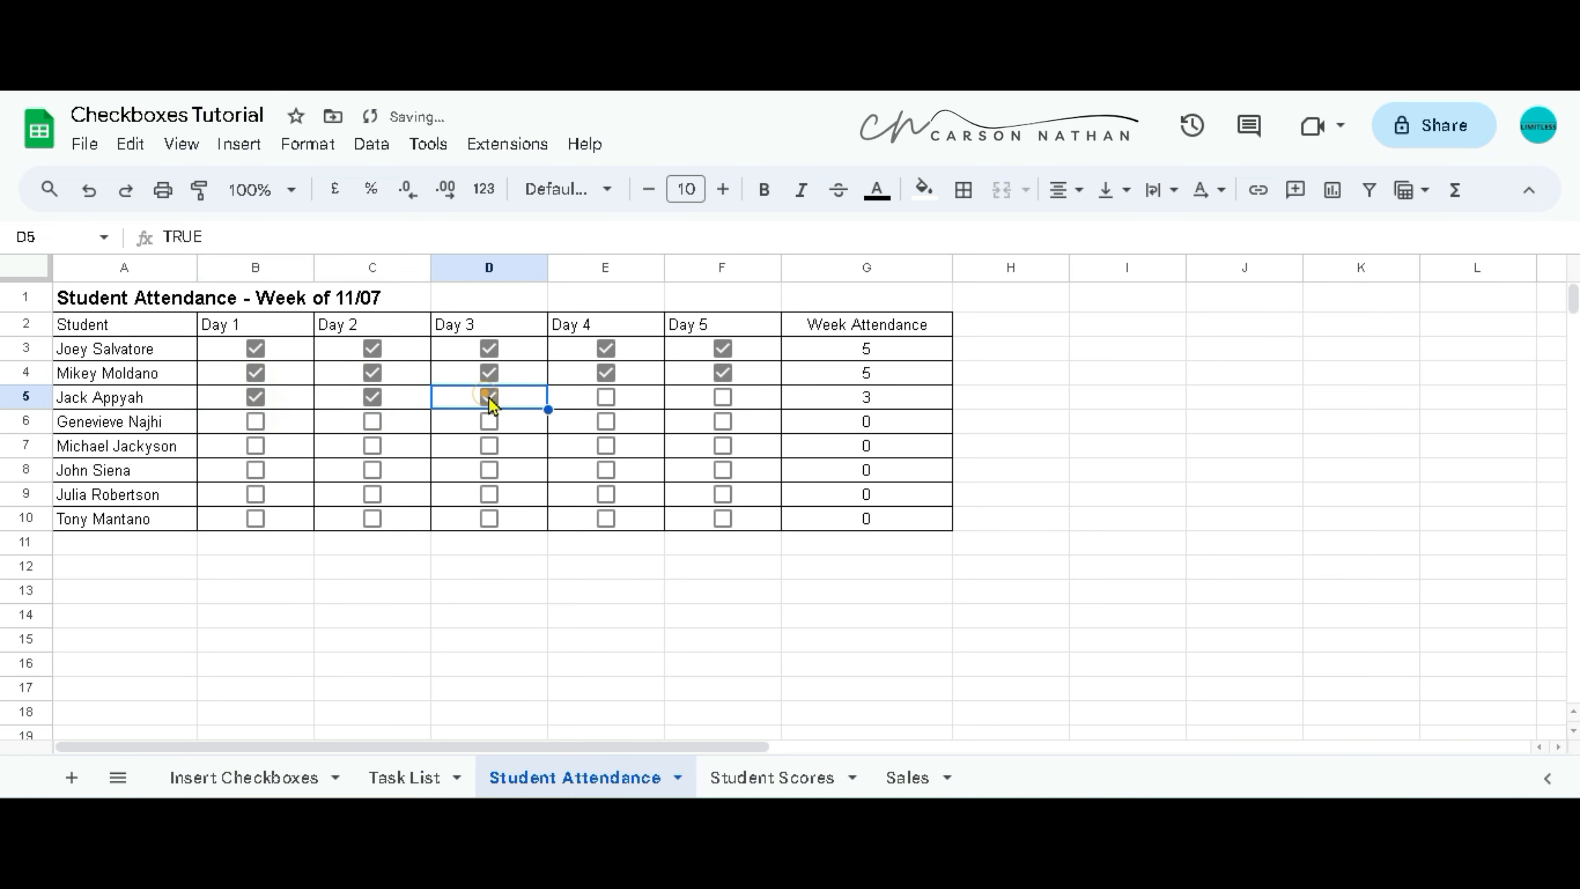
{"action": "left_click", "coordinate": [606, 401]}
{"action": "left_click", "coordinate": [722, 403]}
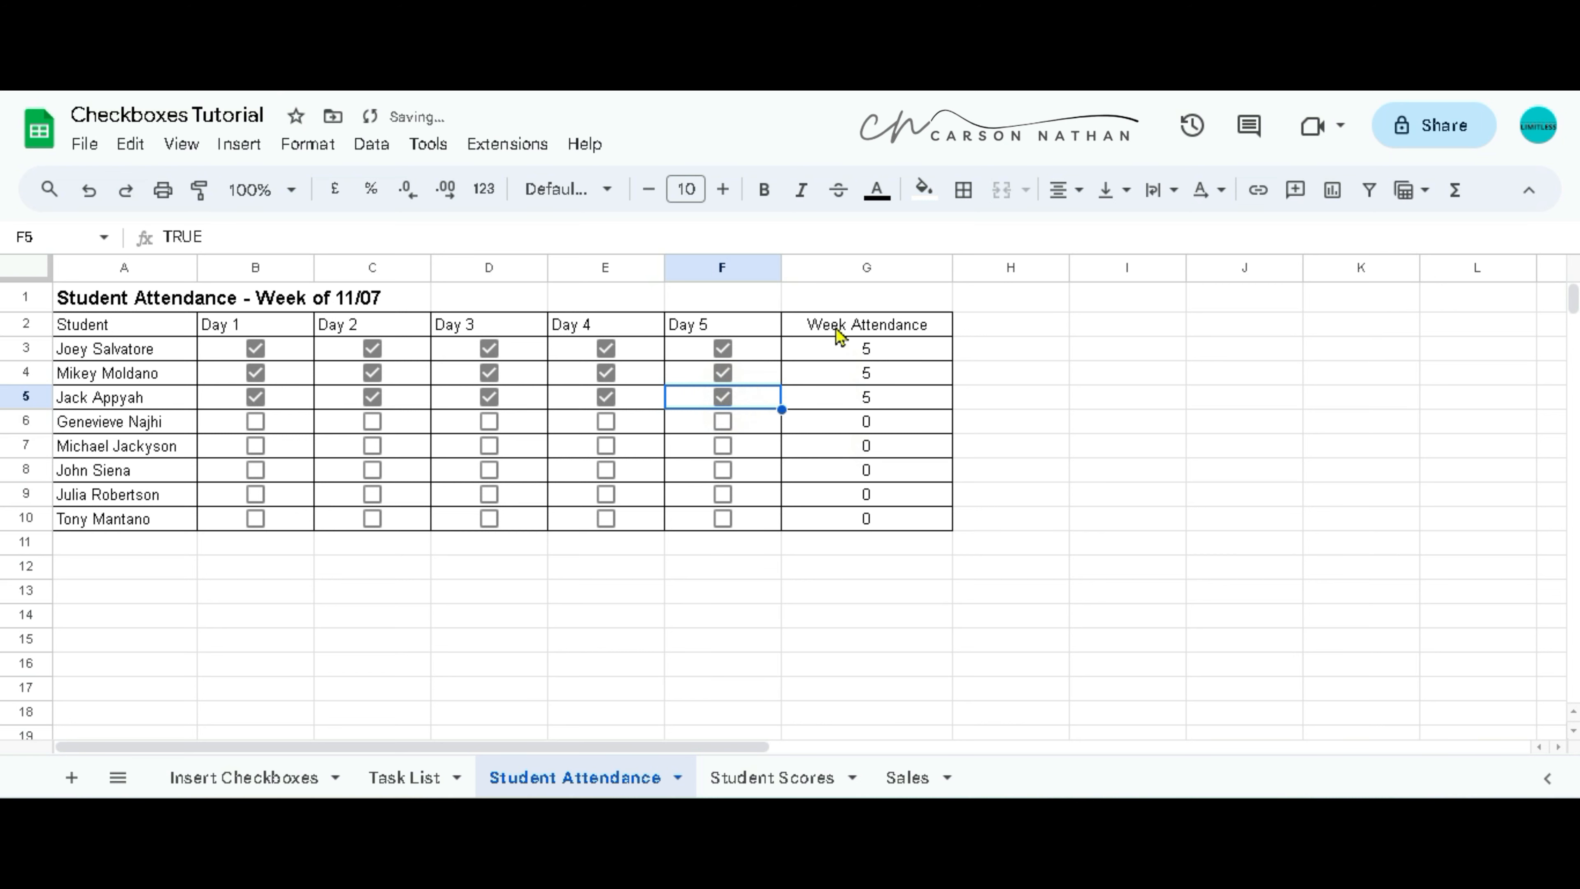
{"action": "left_click", "coordinate": [724, 523]}
{"action": "left_click", "coordinate": [613, 525]}
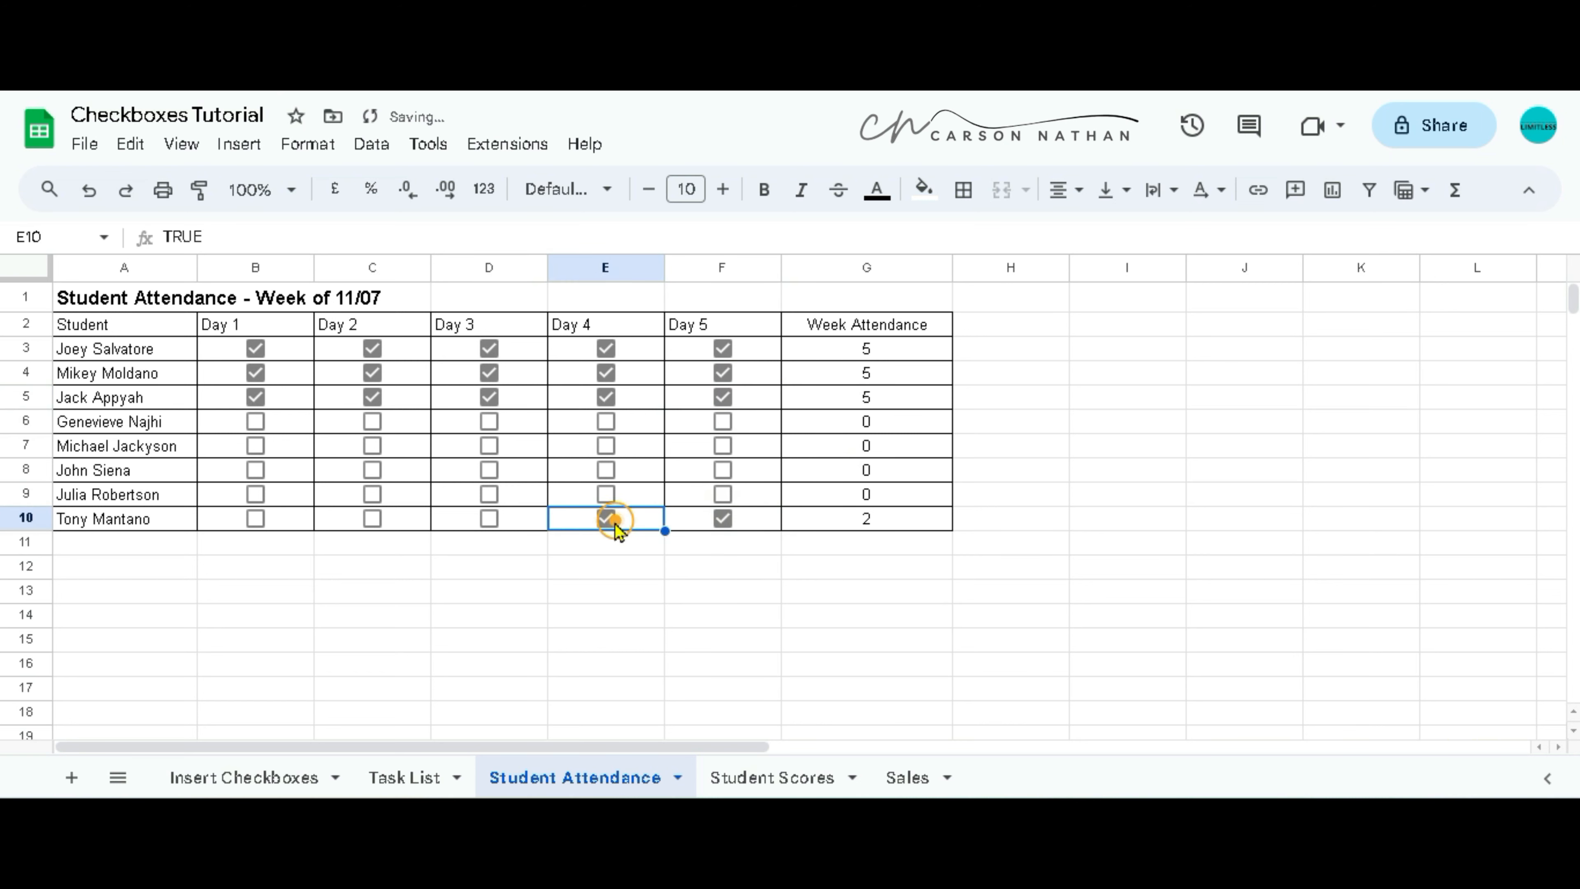
{"action": "left_click", "coordinate": [490, 525]}
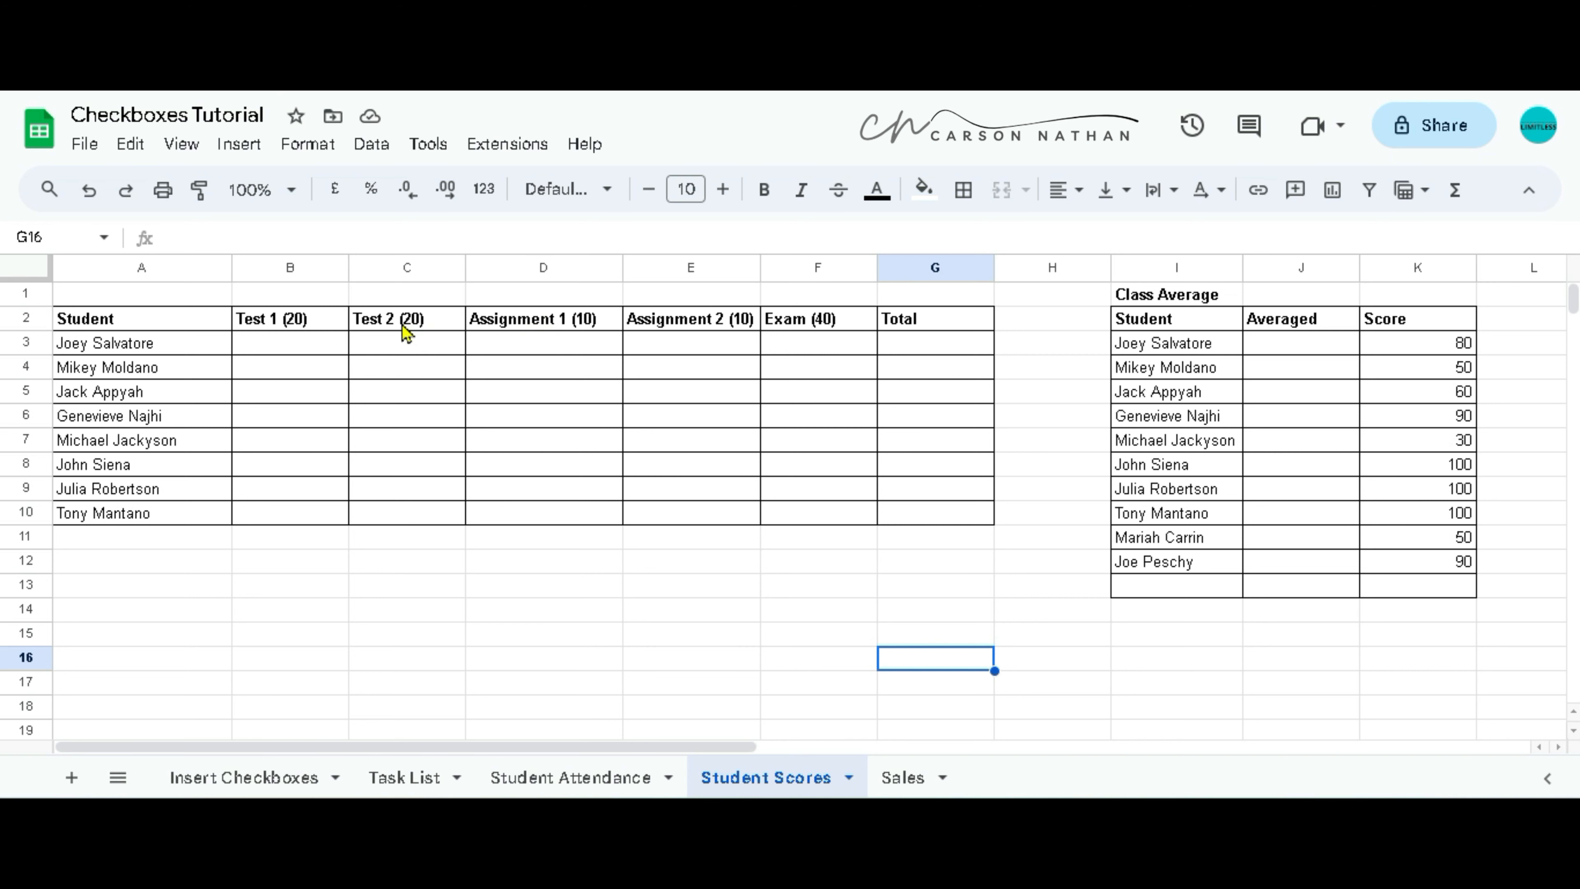
- Insert tick boxes for the tests, assignments and exam, cells B3:F10, on the Student Scores sheet
{"action": "left_click_drag", "start_coordinate": [254, 351], "coordinate": [821, 530]}
{"action": "left_click", "coordinate": [255, 150]}
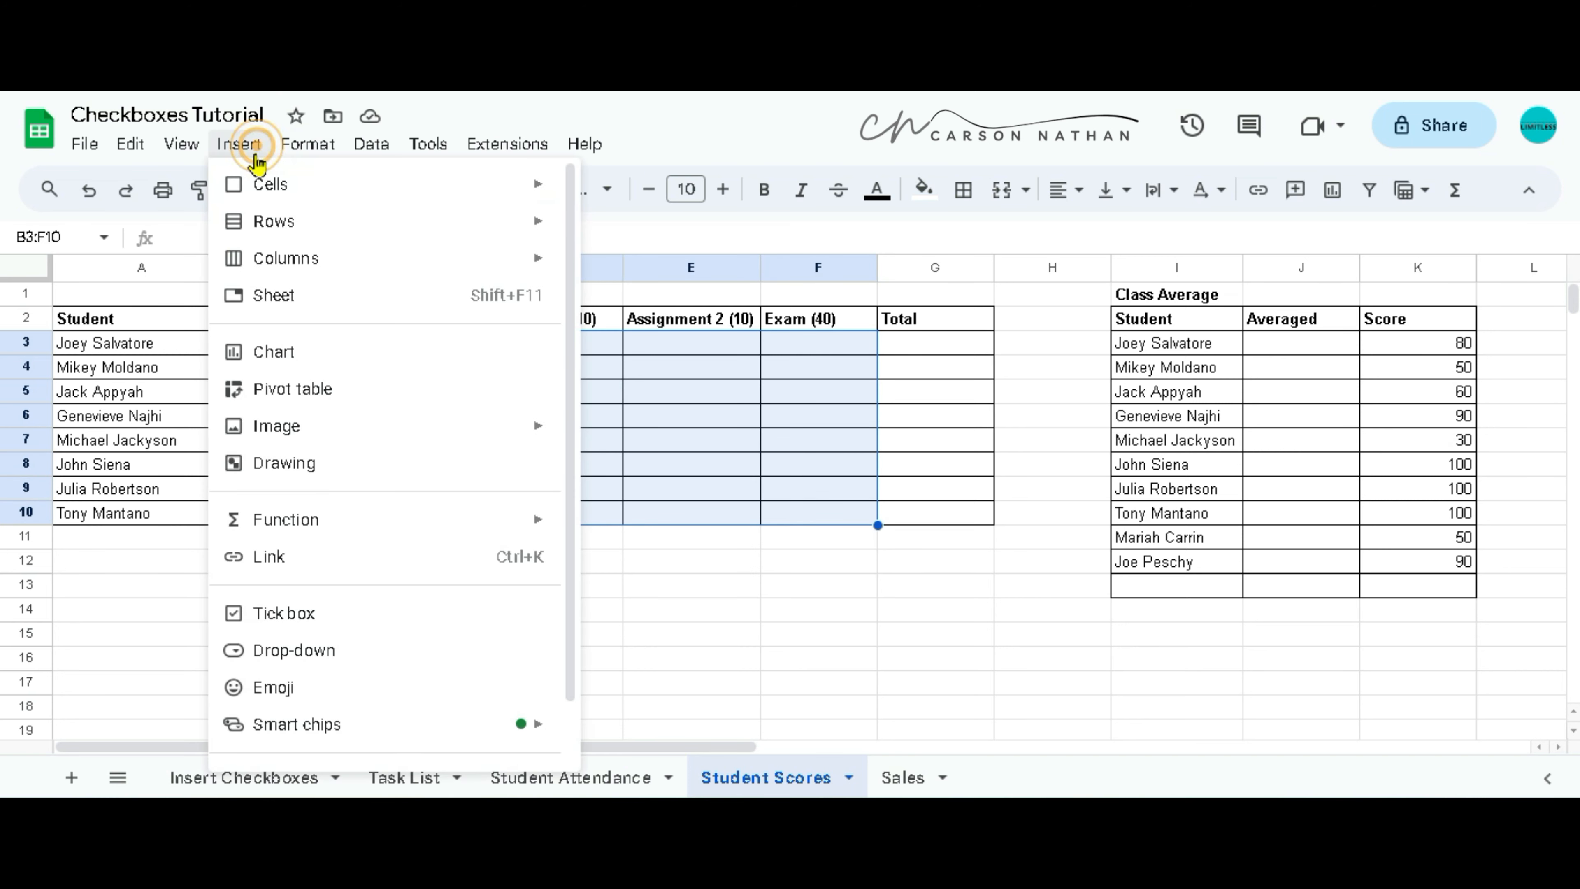
{"action": "left_click", "coordinate": [272, 623]}
{"action": "left_click", "coordinate": [619, 592]}
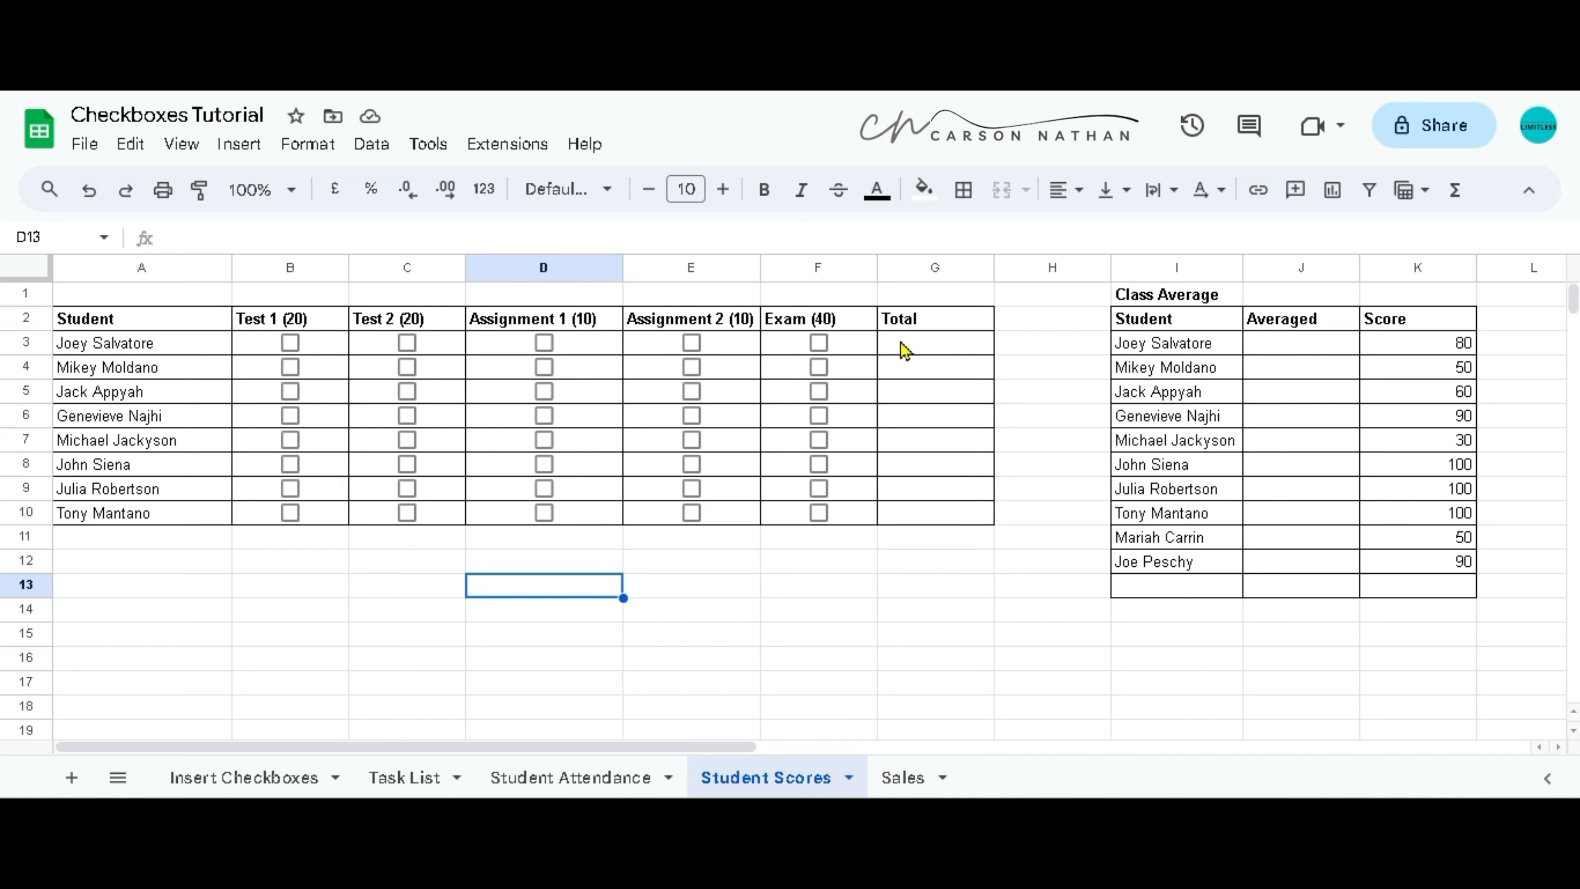
- Test the first student's Exam box by ticking and clearing it, and delete the tick boxes from D3:F10
{"action": "left_click", "coordinate": [819, 344]}
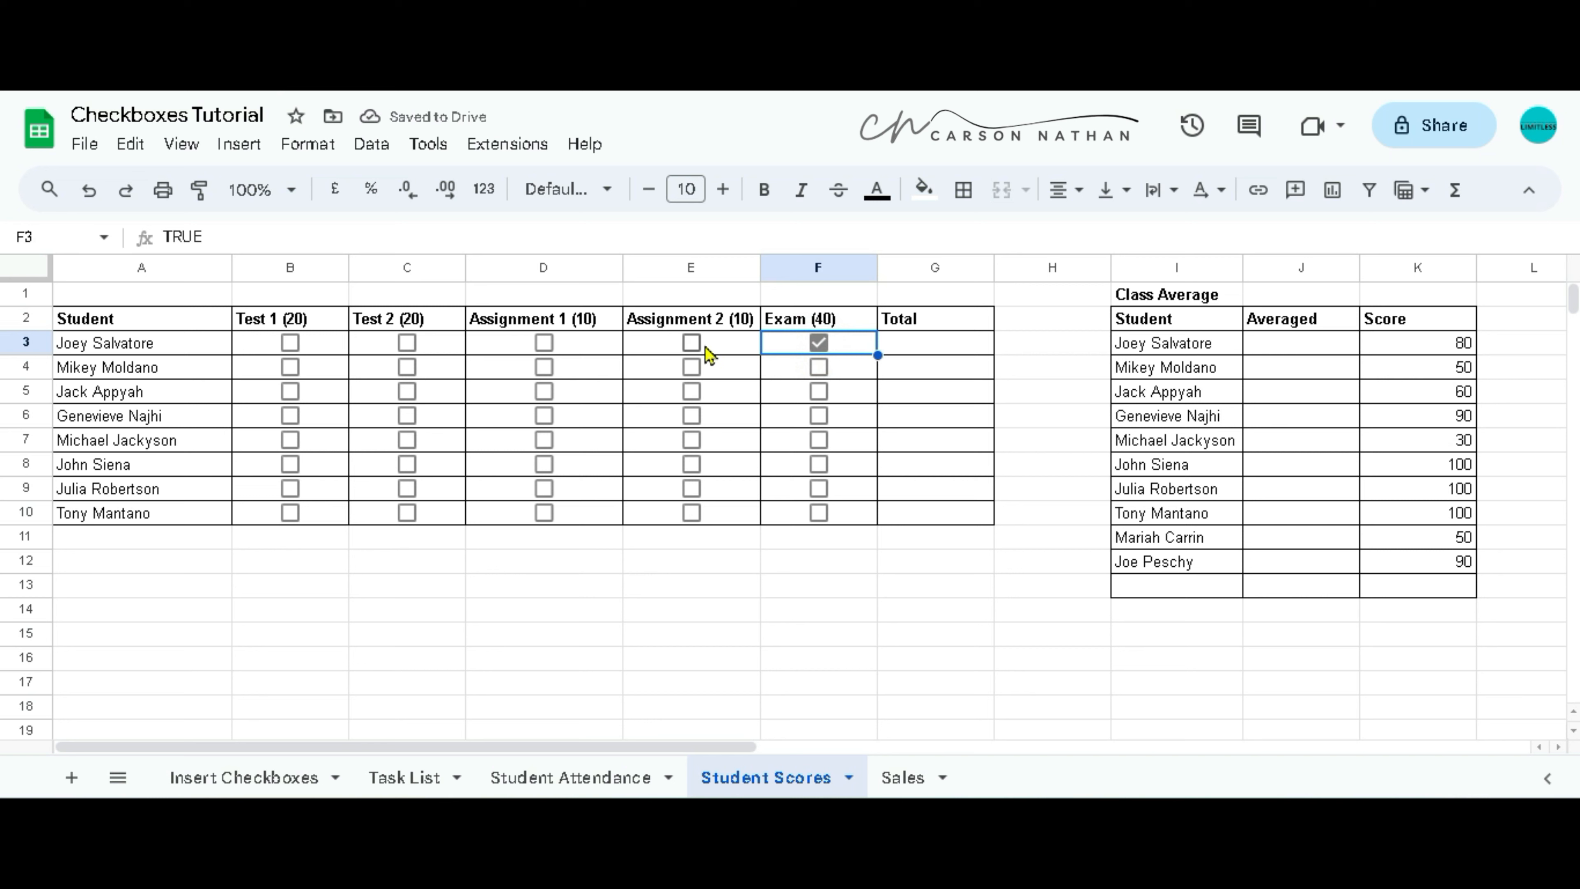
{"action": "left_click", "coordinate": [818, 349]}
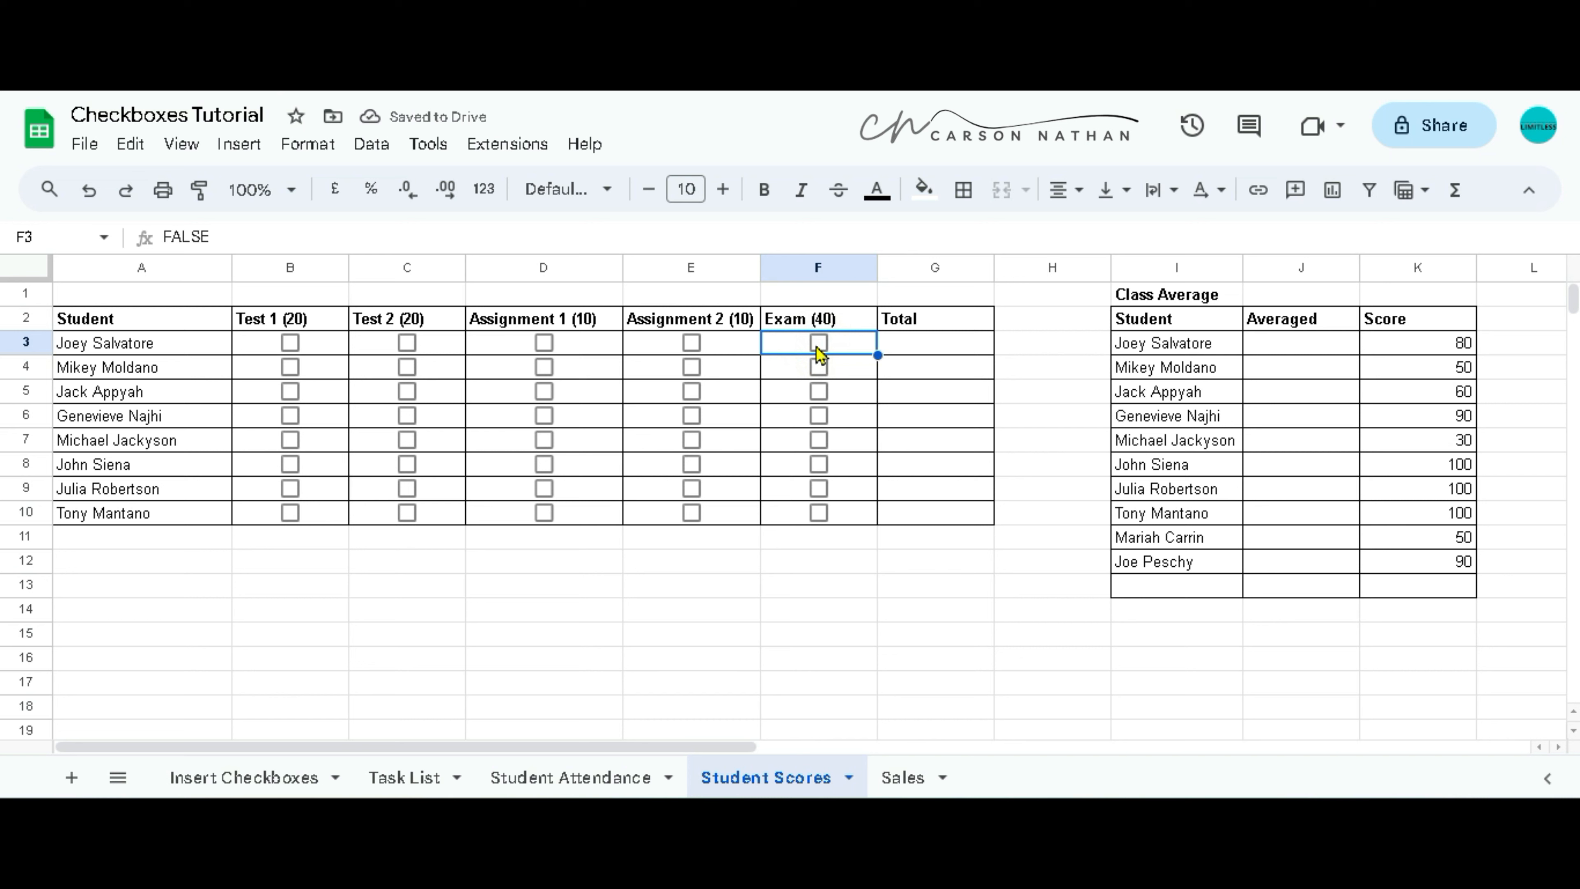
{"action": "left_click_drag", "start_coordinate": [544, 343], "coordinate": [851, 524]}
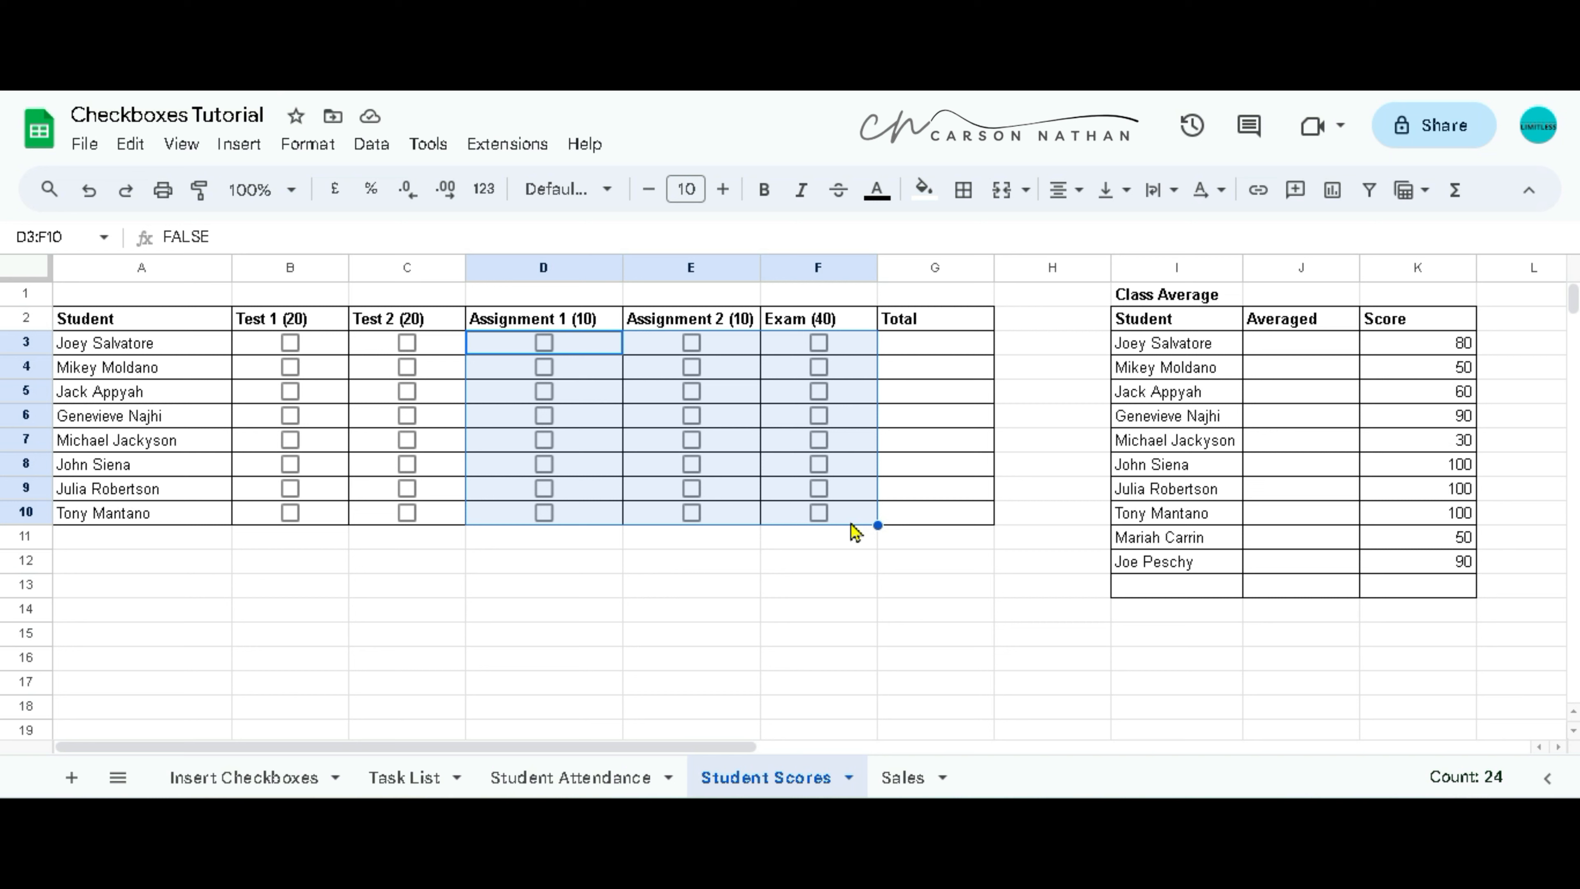
{"action": "key", "text": "Delete"}
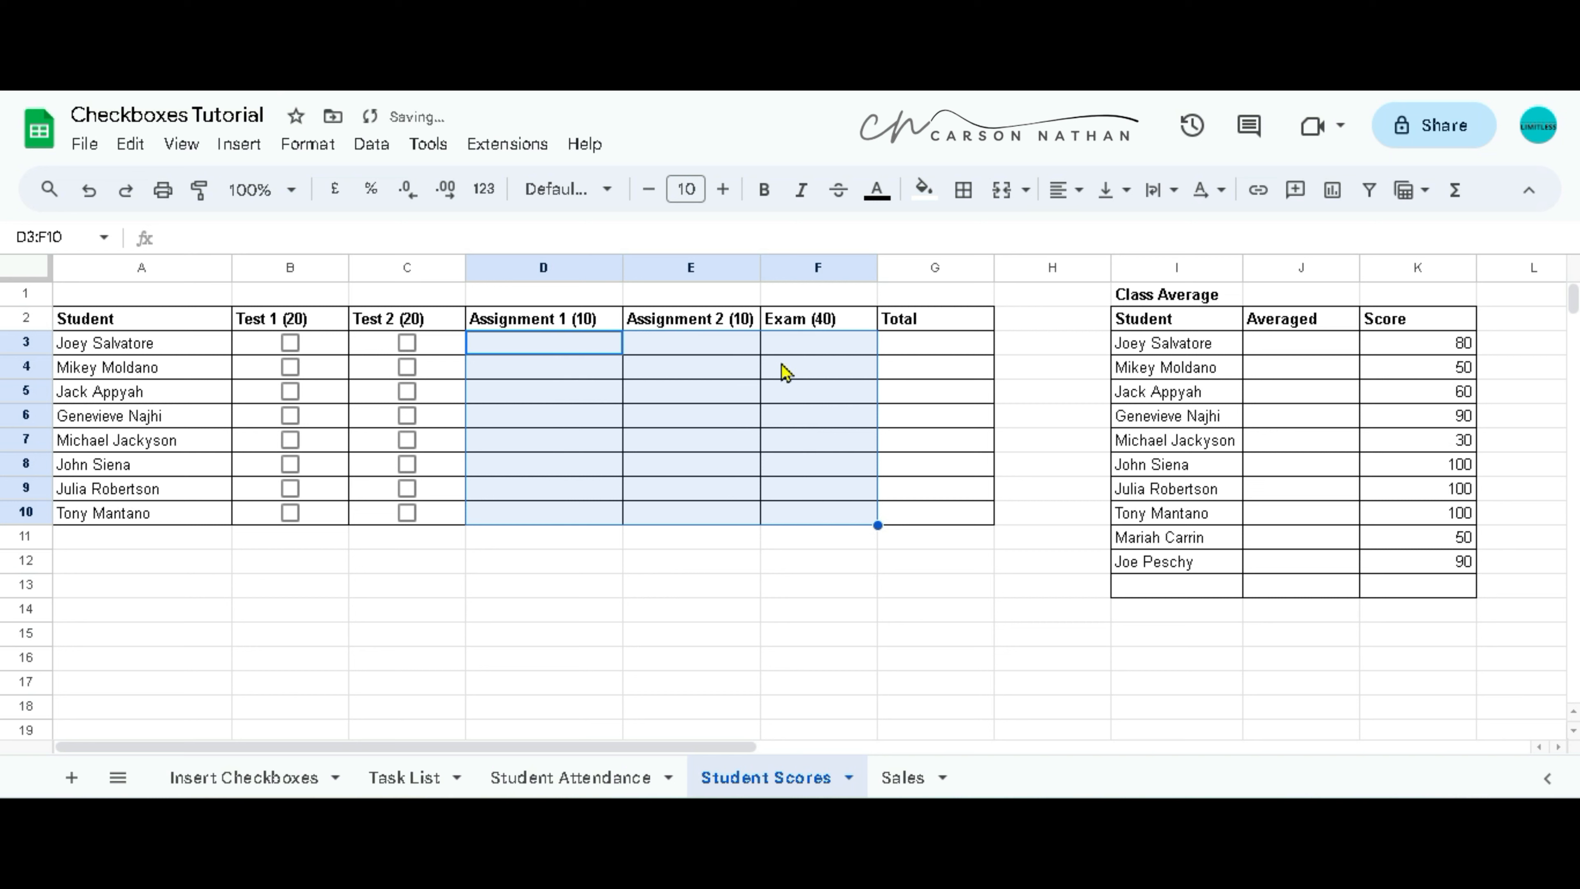
- Give the Test 1 and Test 2 tick boxes in B3:C10 custom cell values of 20 when ticked and 0 when unticked
{"action": "left_click", "coordinate": [263, 344]}
{"action": "left_click_drag", "start_coordinate": [263, 348], "coordinate": [423, 528]}
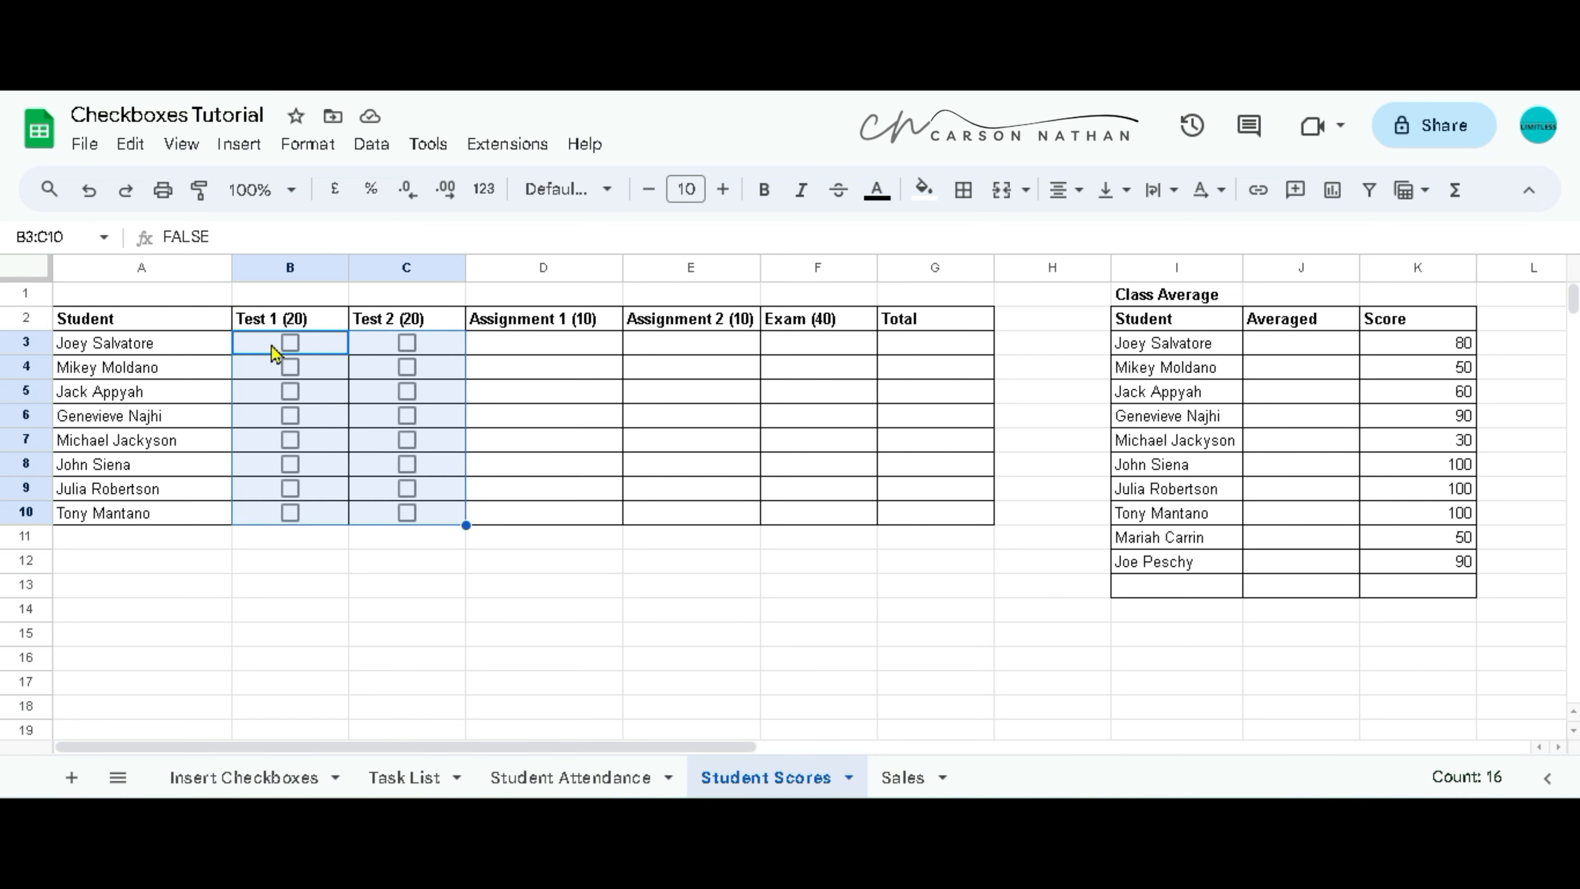
{"action": "left_click", "coordinate": [374, 146]}
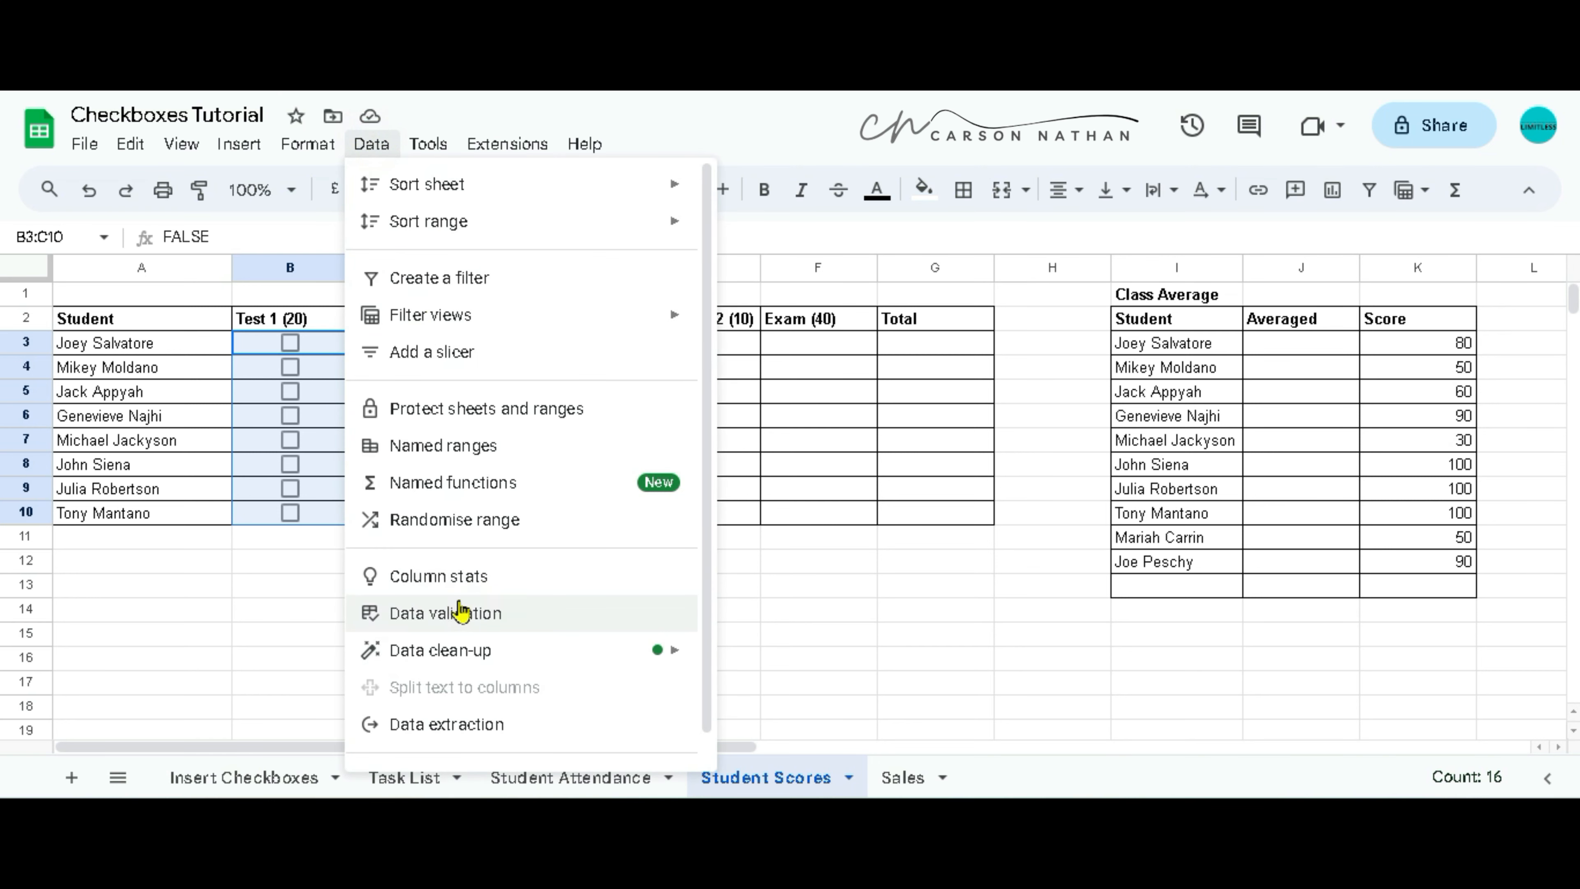
{"action": "left_click", "coordinate": [460, 612]}
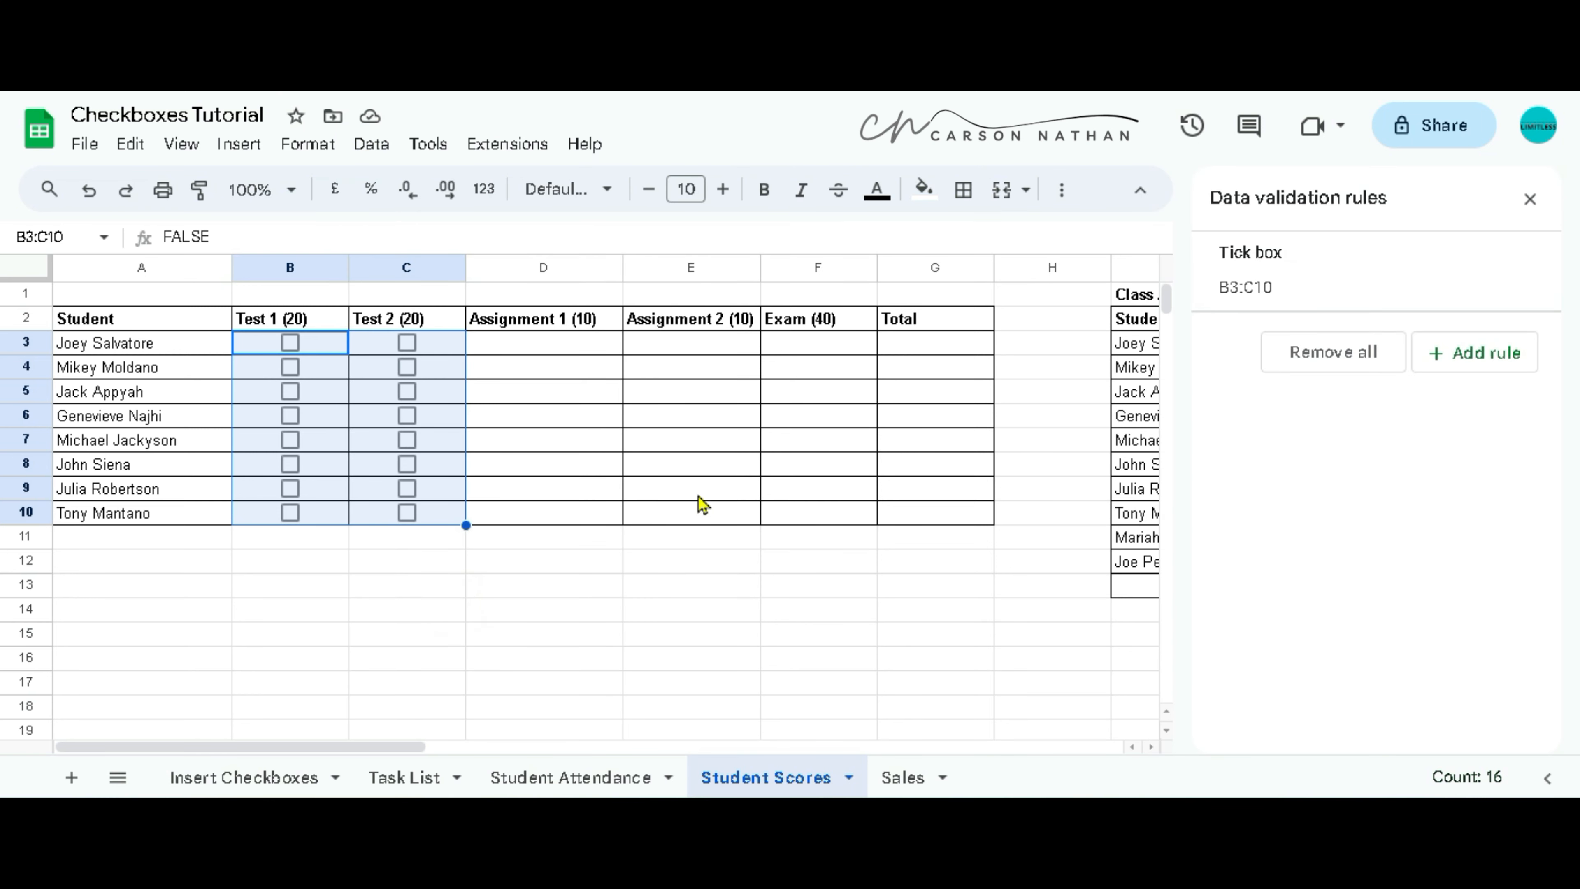
{"action": "left_click", "coordinate": [1293, 271]}
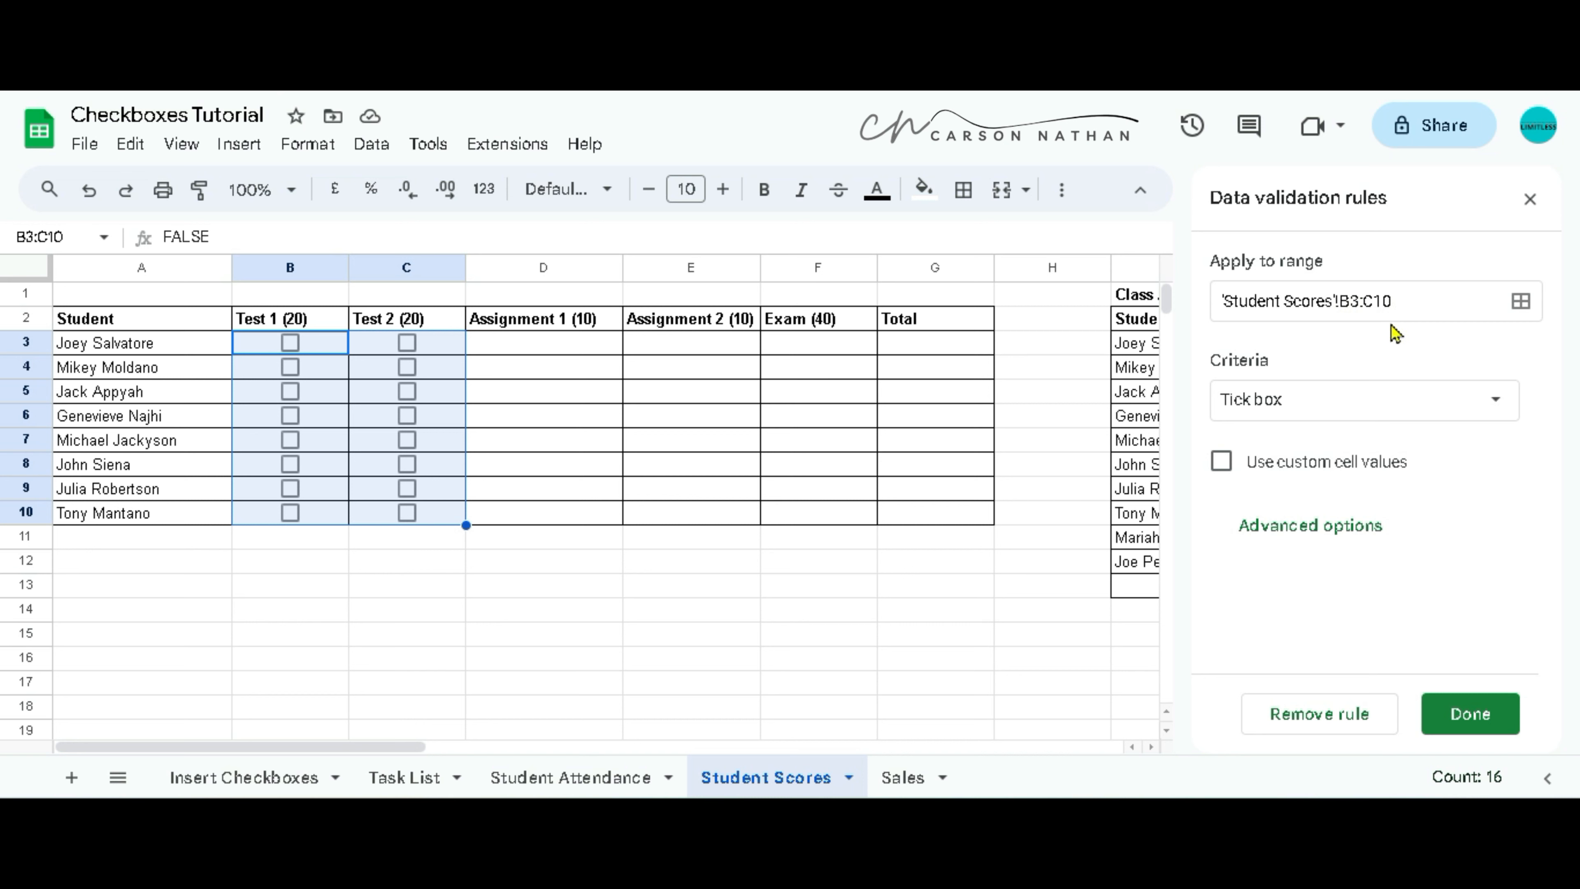
{"action": "left_click", "coordinate": [1220, 463]}
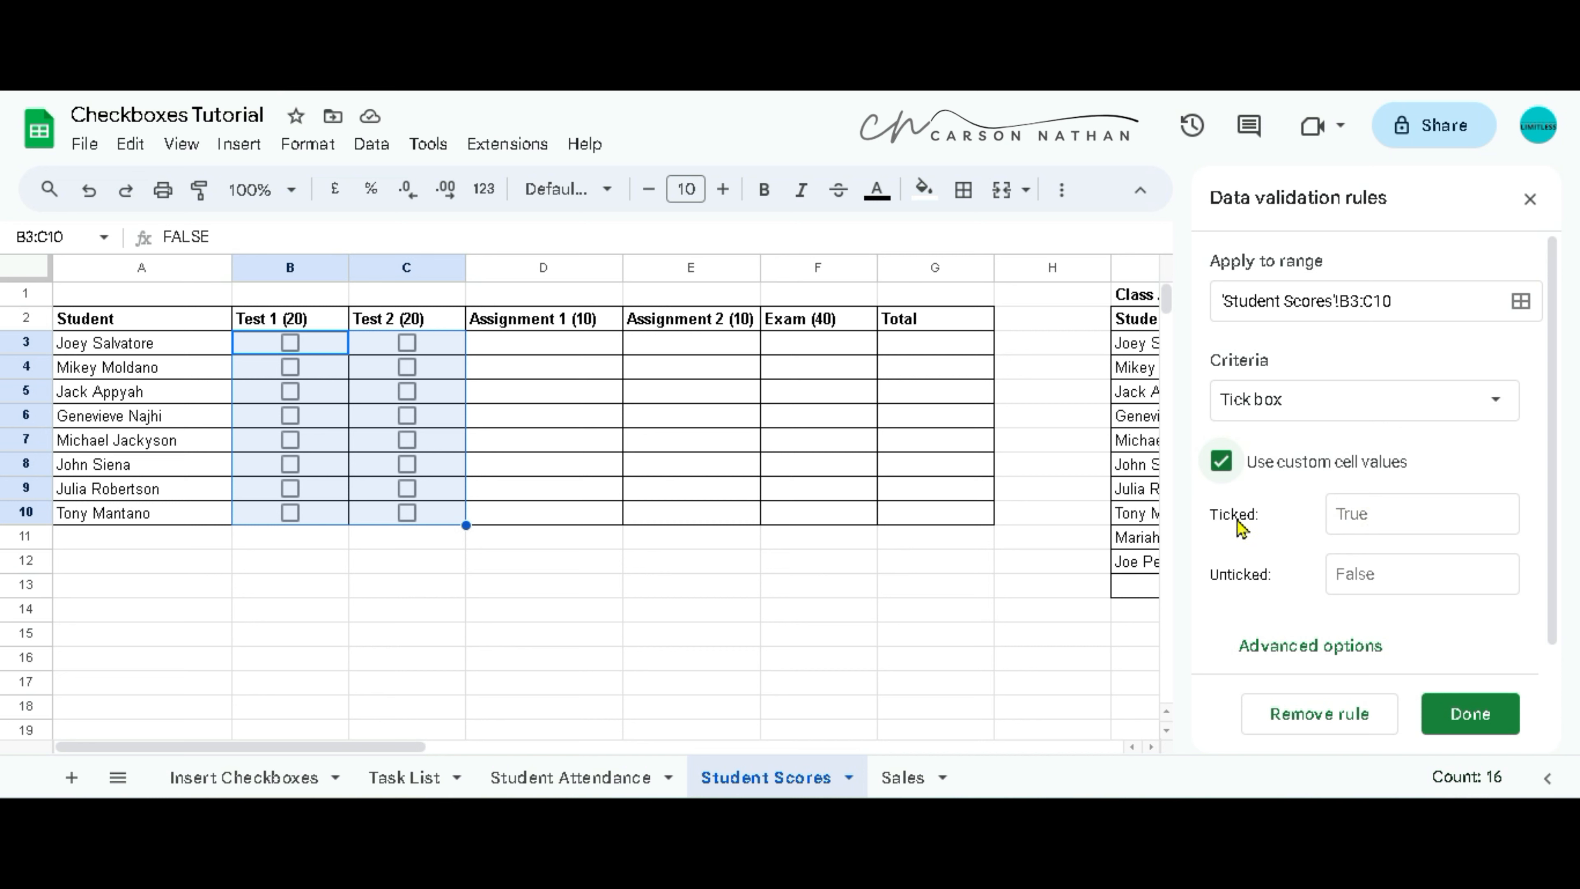
{"action": "left_click", "coordinate": [1361, 514]}
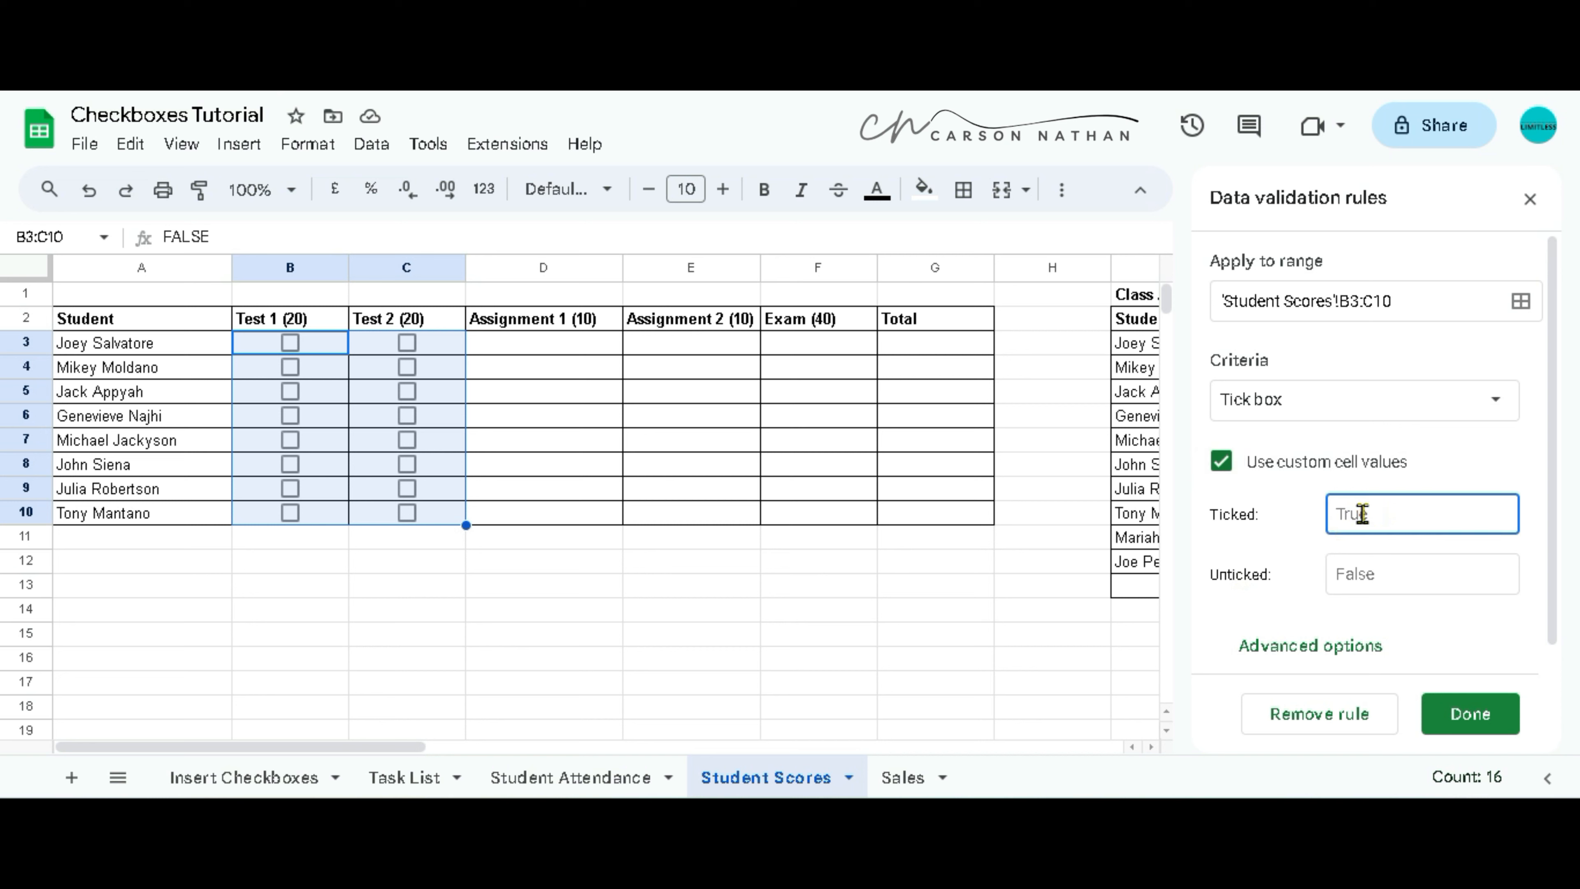
{"action": "left_click", "coordinate": [1351, 579]}
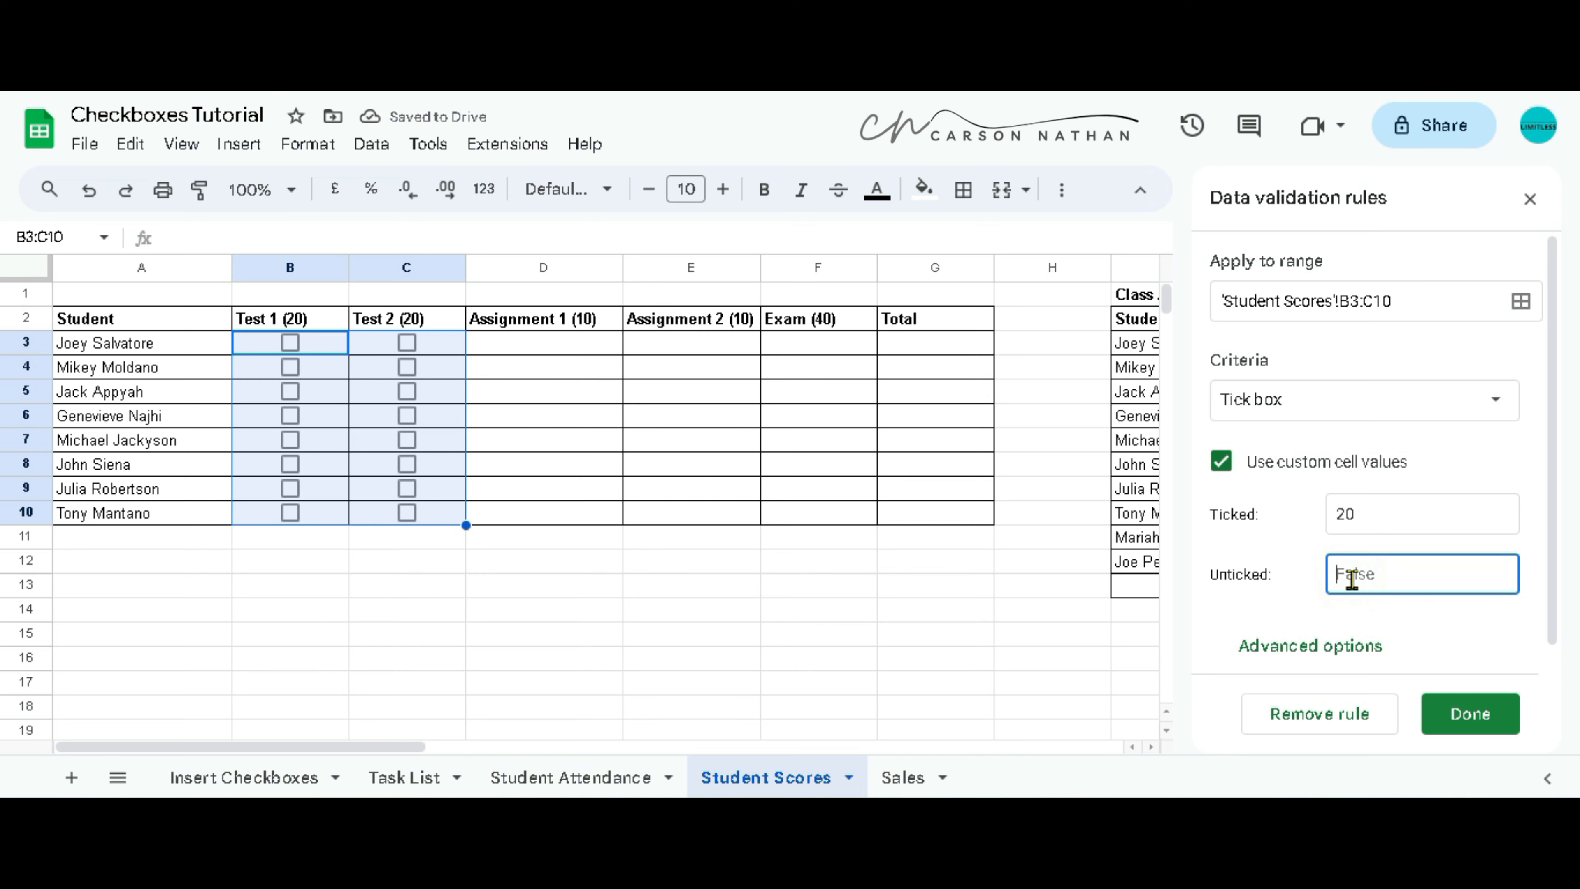
{"action": "left_click", "coordinate": [1468, 716]}
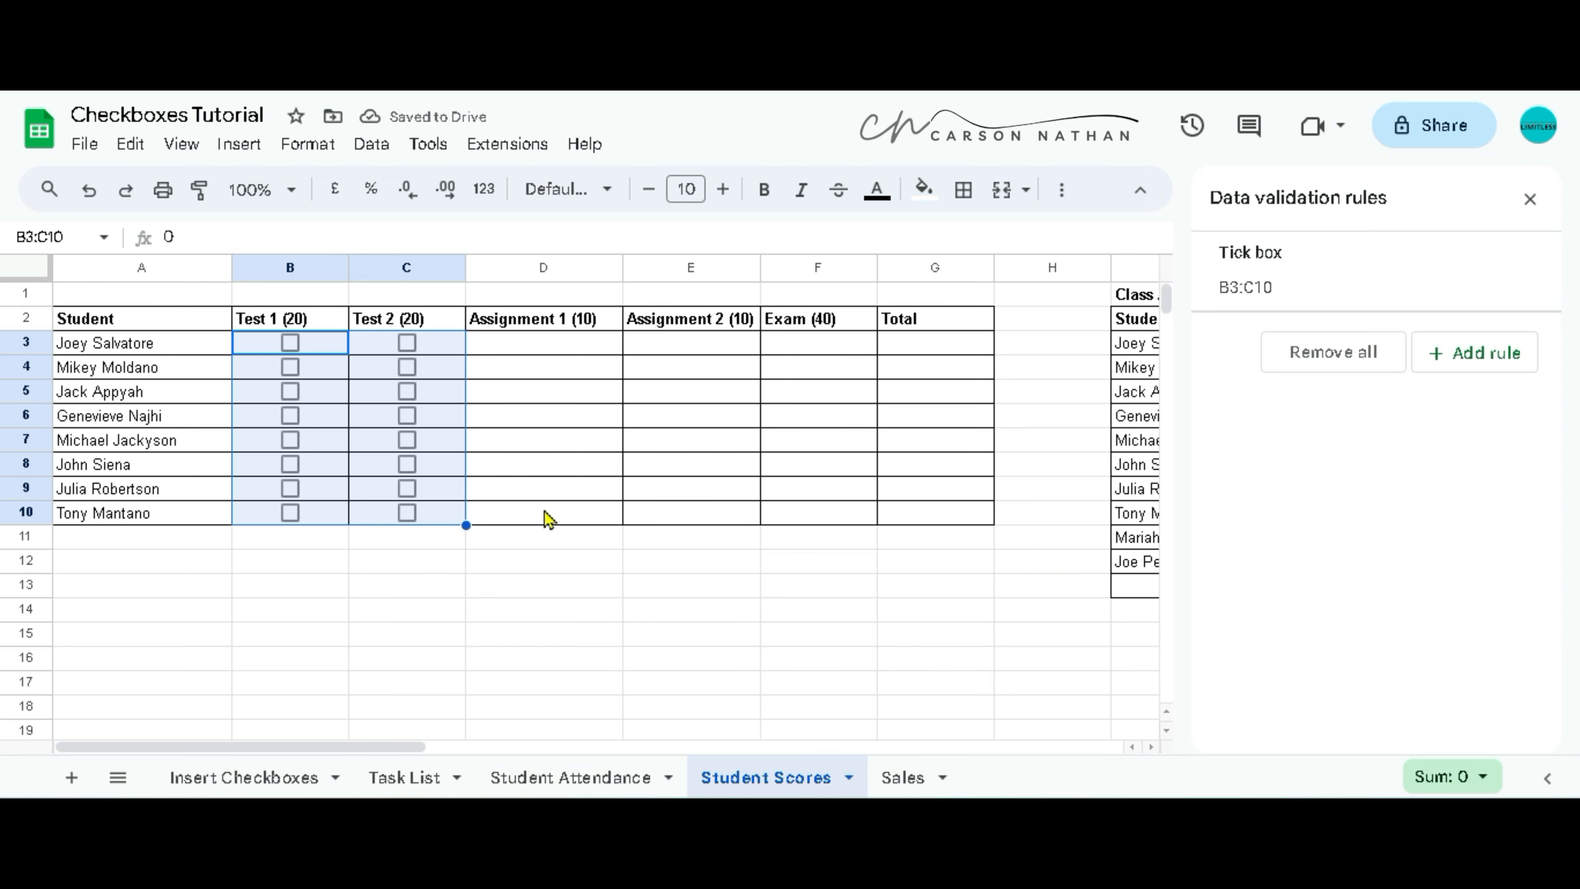
{"action": "key", "text": "Escape"}
{"action": "left_click", "coordinate": [599, 588]}
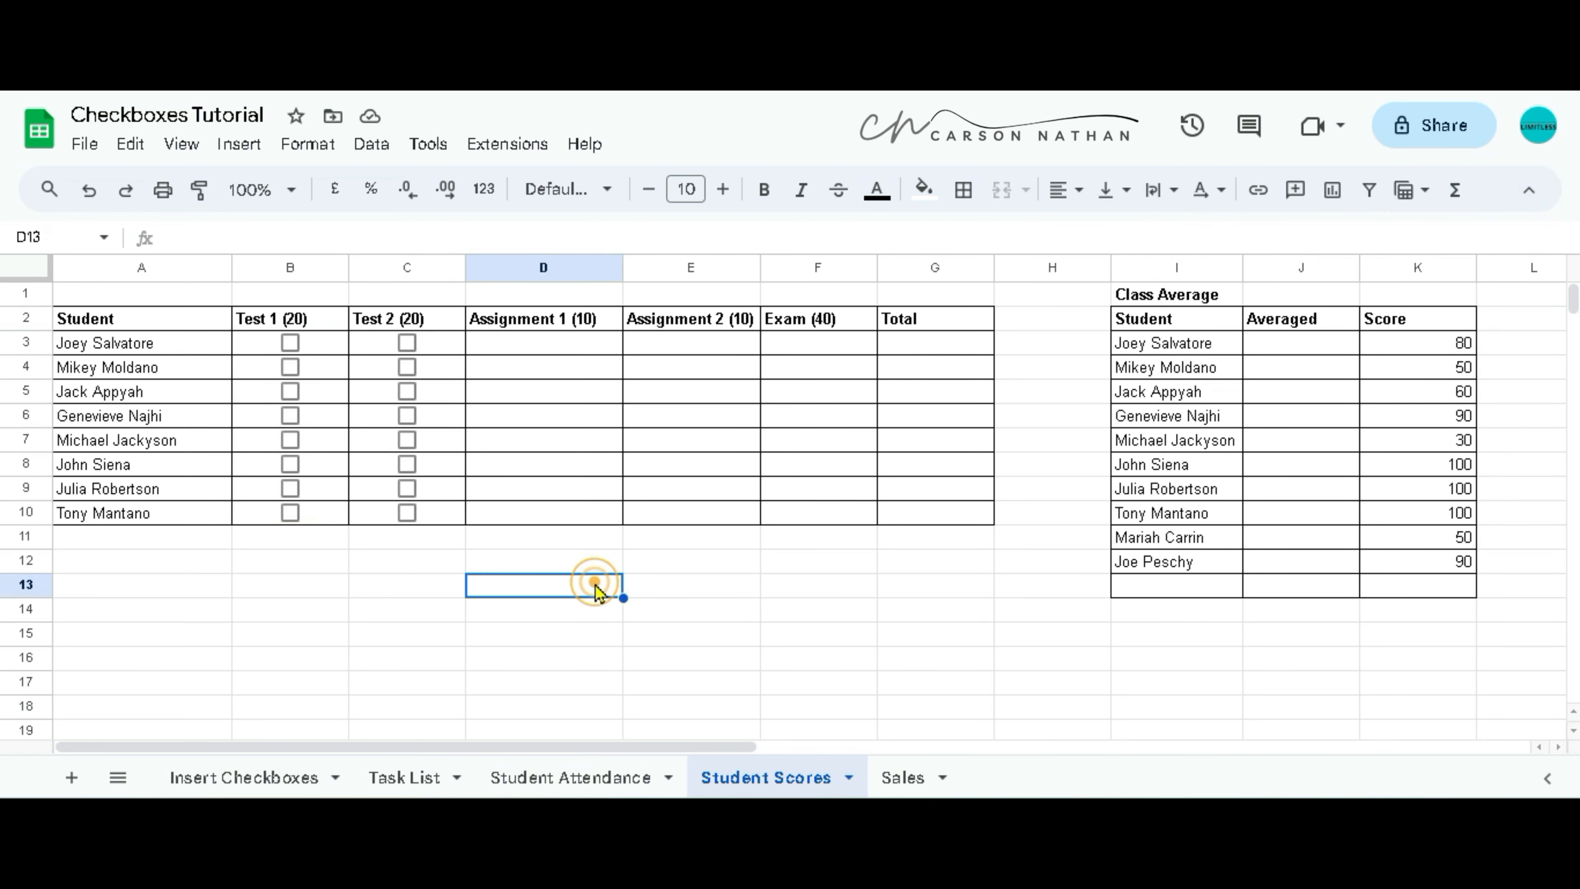
- Tick the first student's Test 1 and Test 2 boxes and check the value stored in B3
{"action": "left_click", "coordinate": [291, 344]}
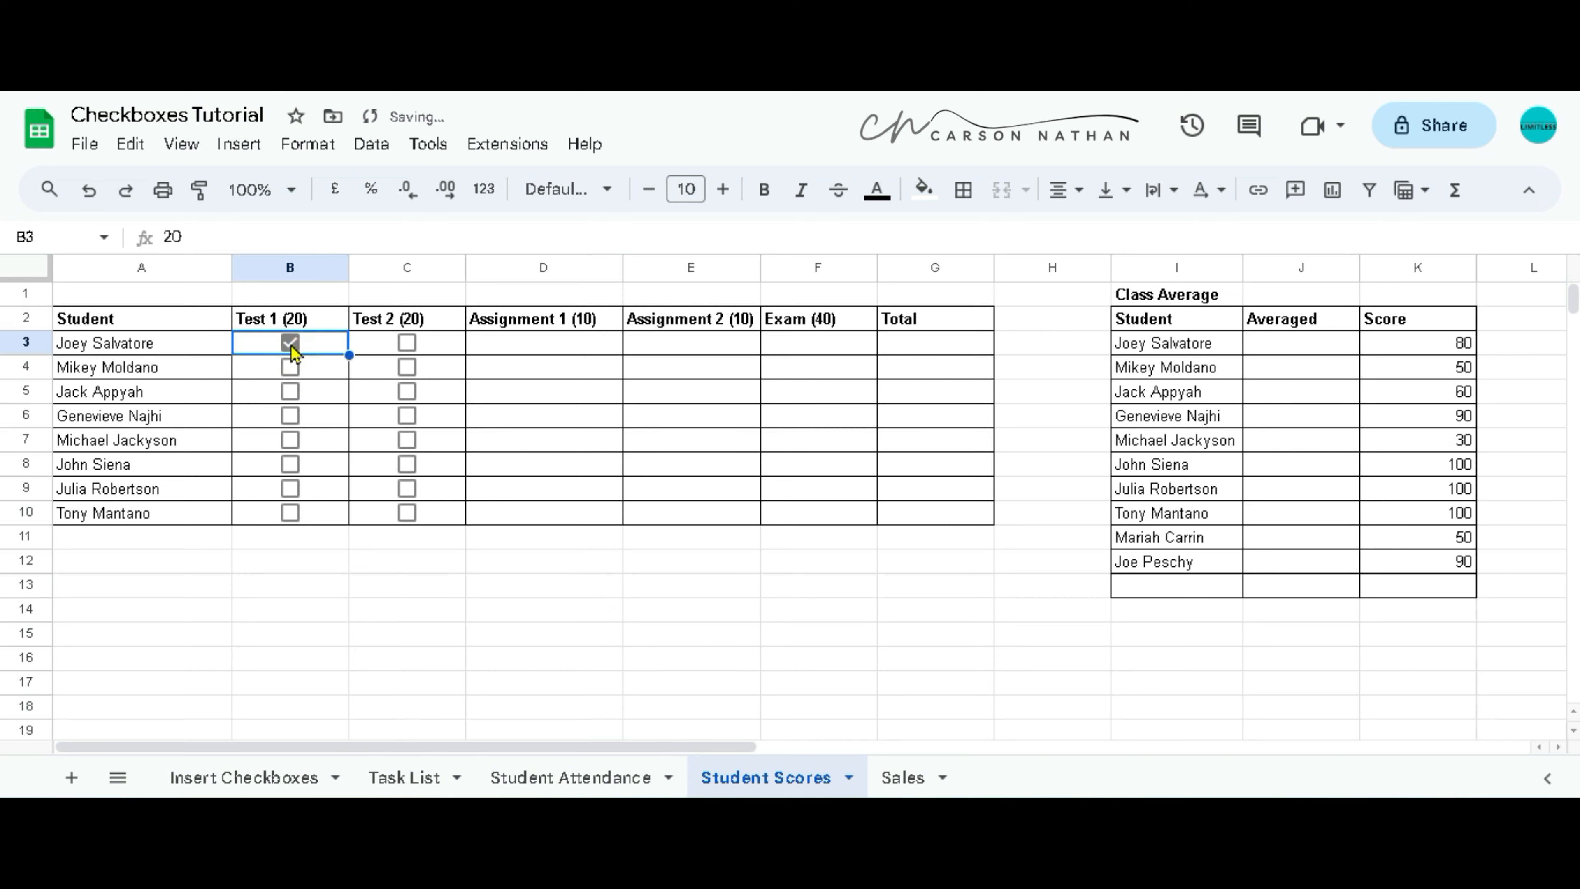
{"action": "double_click", "coordinate": [167, 236]}
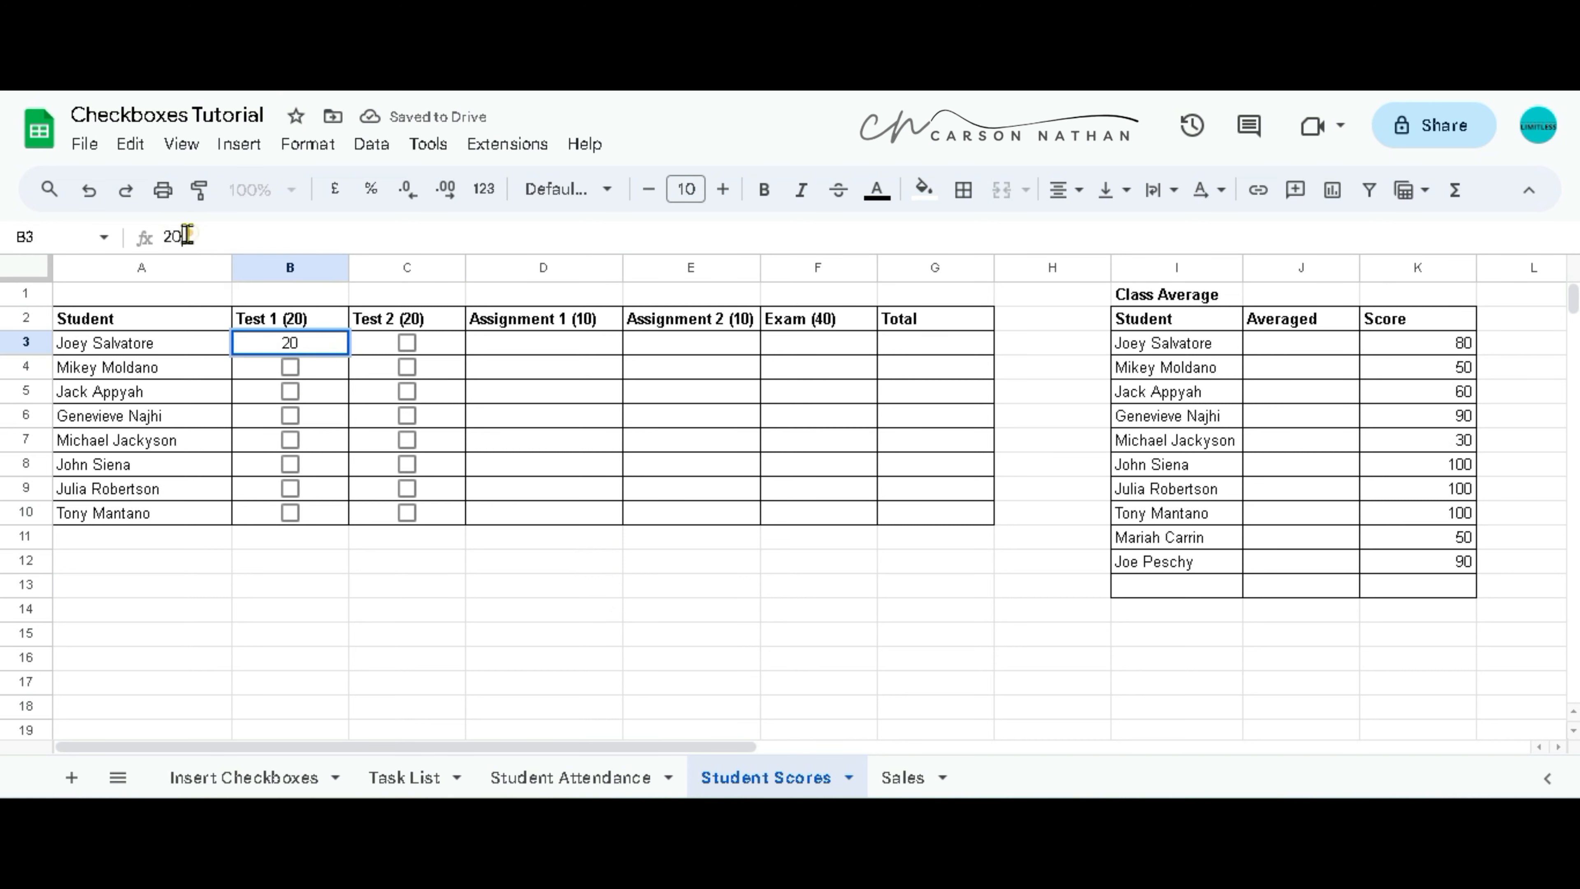
{"action": "left_click", "coordinate": [407, 344]}
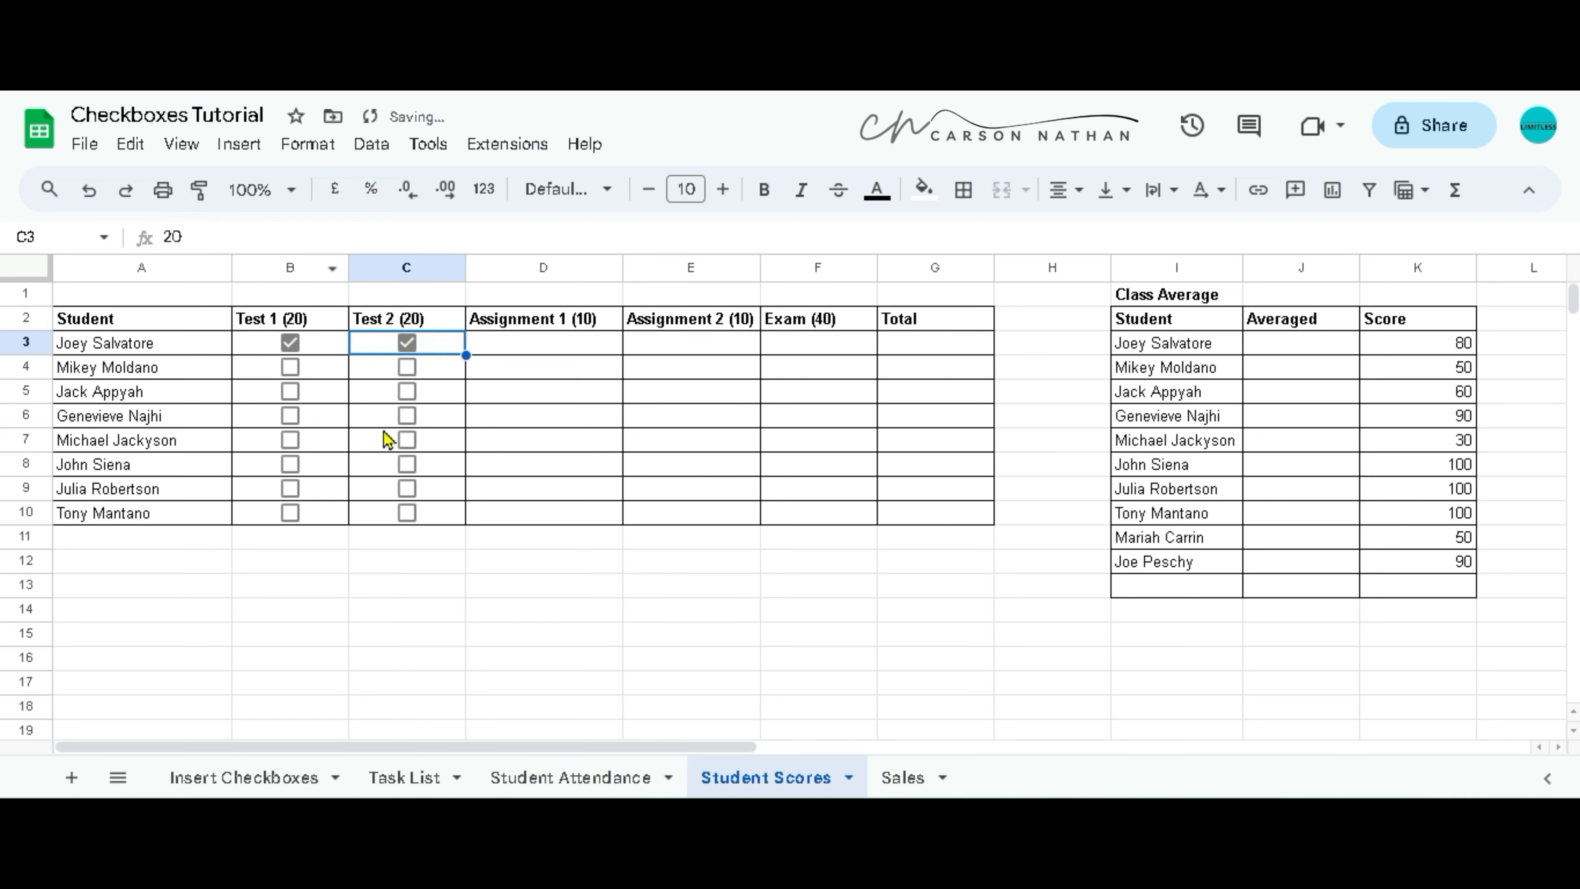
{"action": "left_click", "coordinate": [446, 541]}
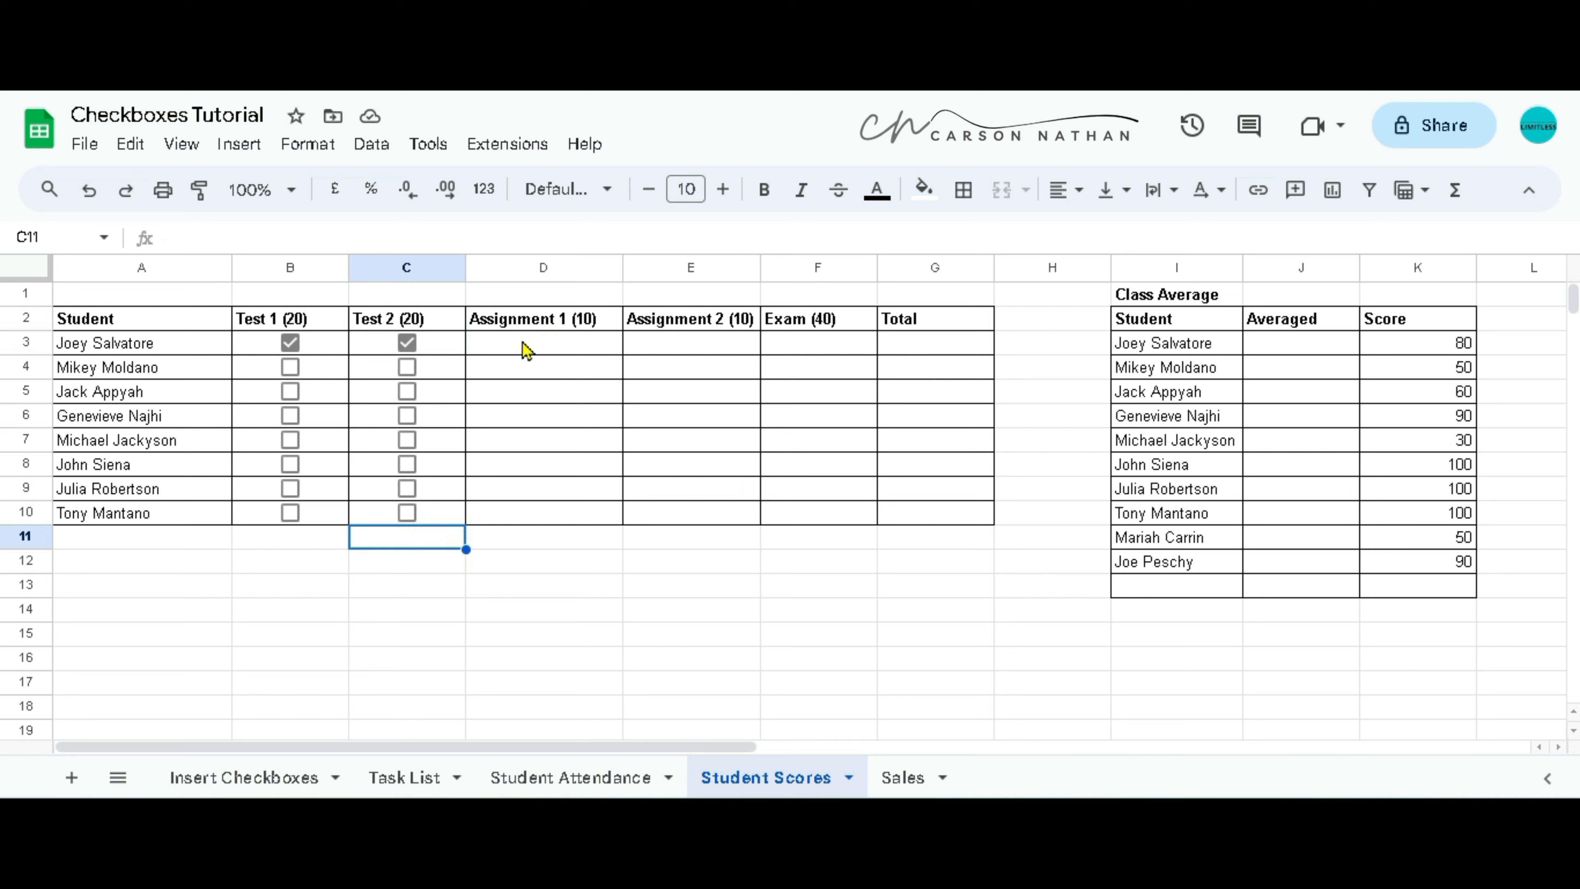
- Insert tick boxes for both assignments in D3:E10, with custom cell values of 10 when ticked and 0 when unticked
{"action": "left_click_drag", "start_coordinate": [521, 344], "coordinate": [694, 519]}
{"action": "left_click", "coordinate": [252, 146]}
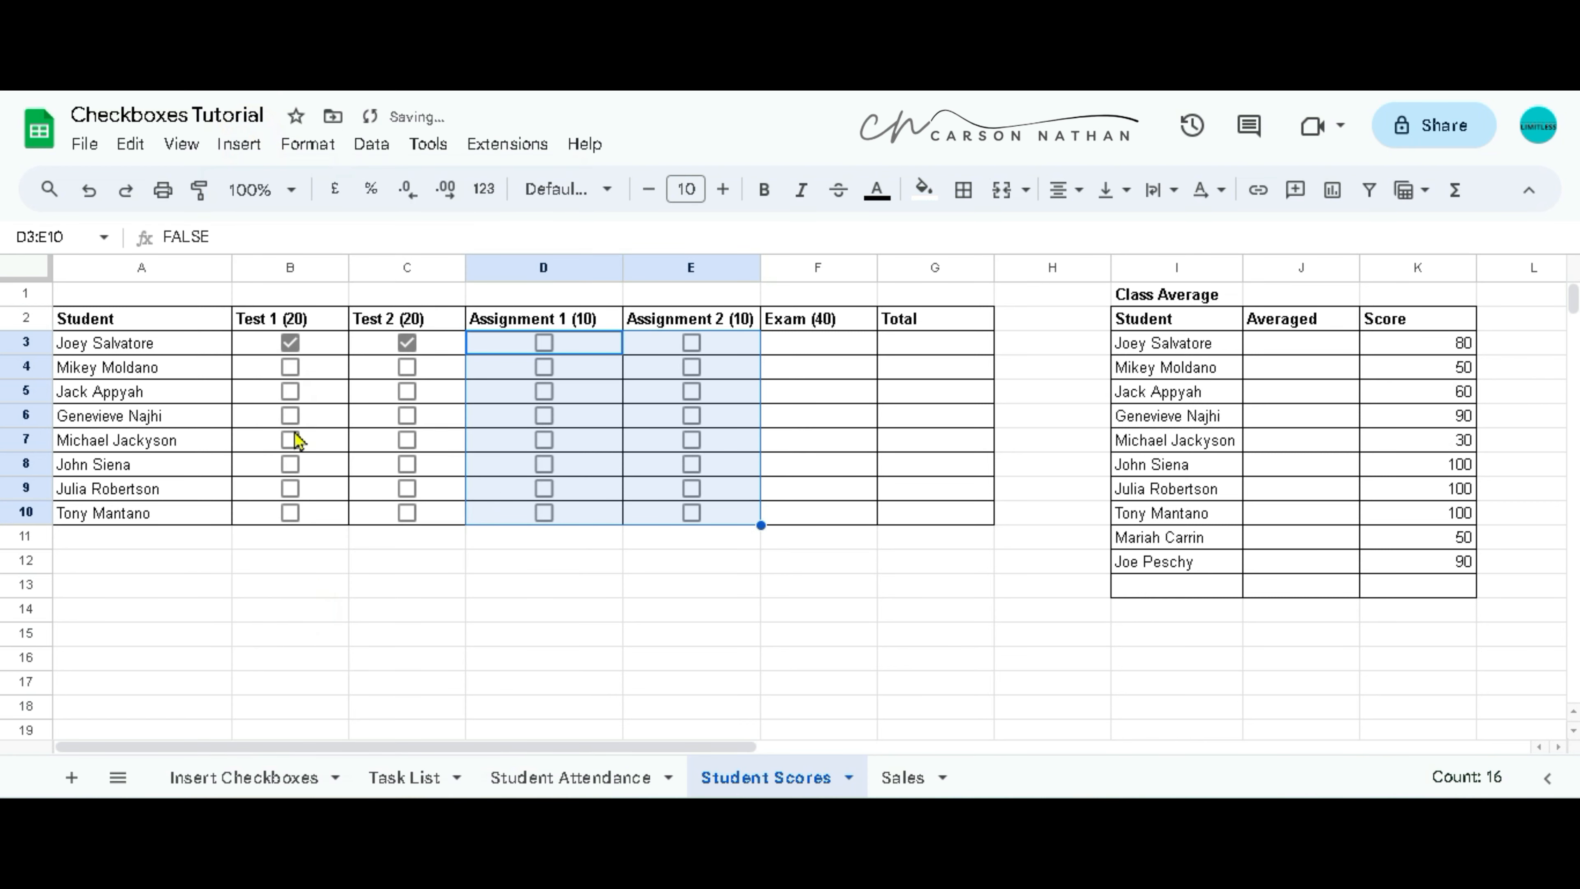
{"action": "left_click", "coordinate": [373, 144]}
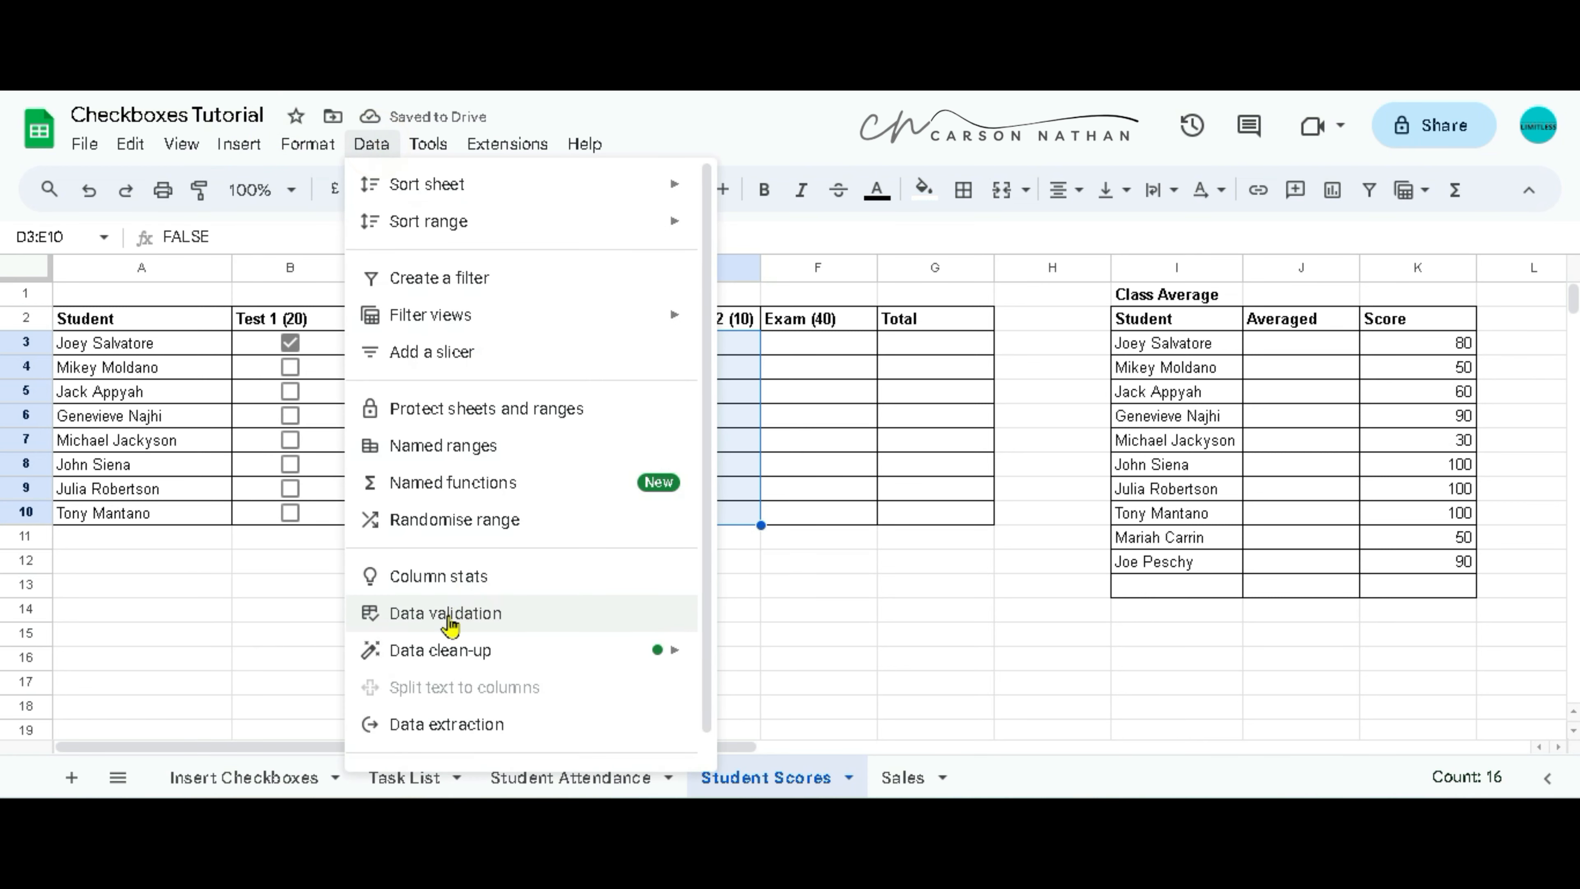
{"action": "left_click", "coordinate": [446, 616]}
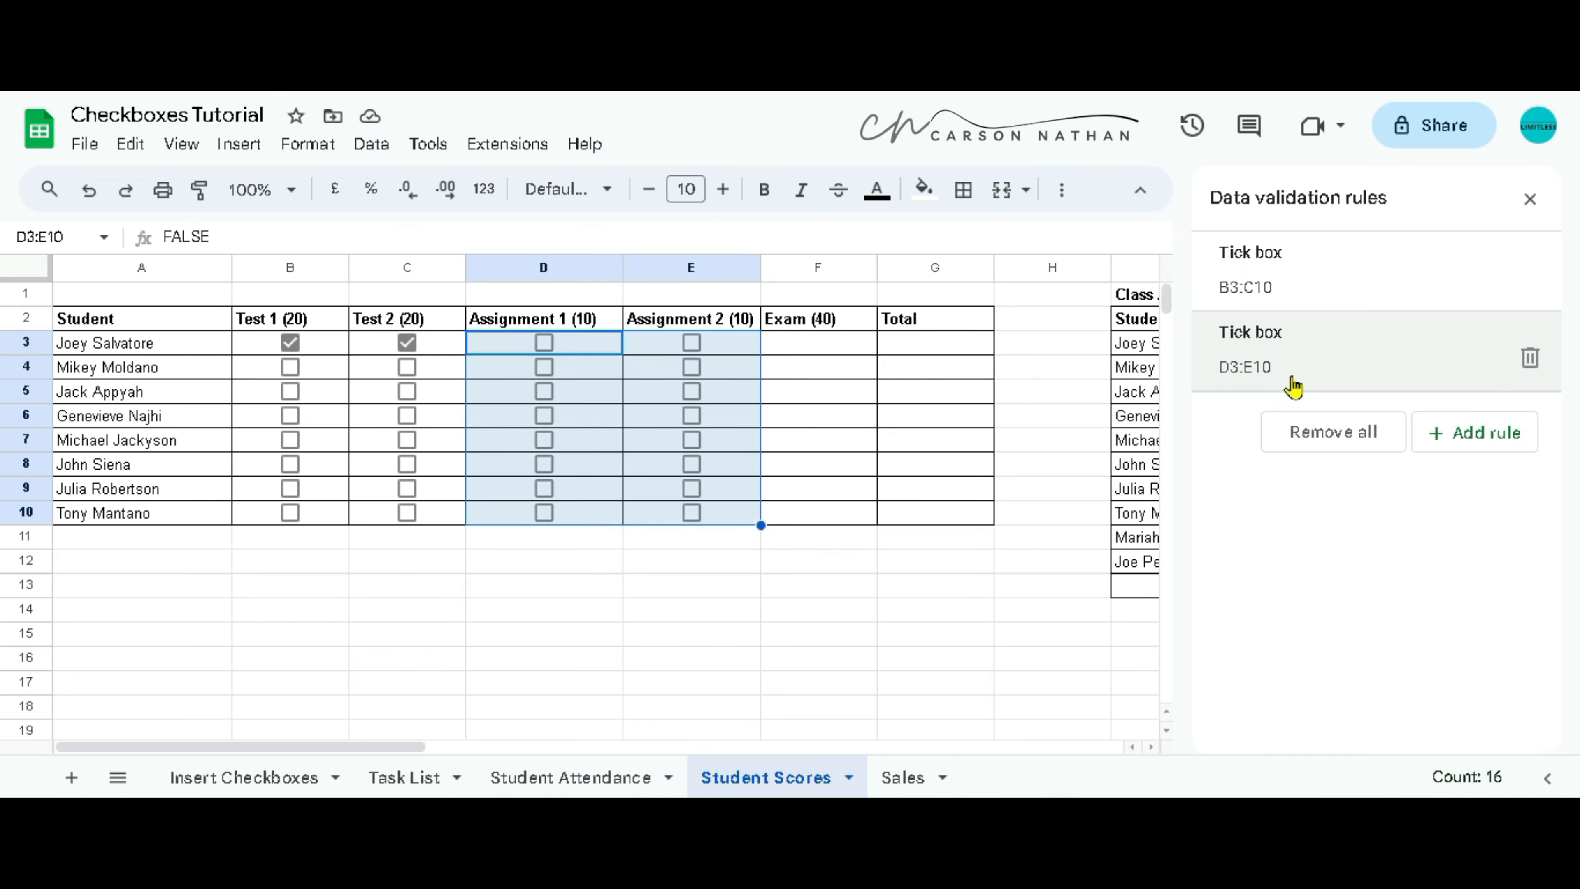
{"action": "left_click", "coordinate": [1309, 376]}
{"action": "left_click", "coordinate": [1222, 461]}
{"action": "left_click", "coordinate": [1382, 509]}
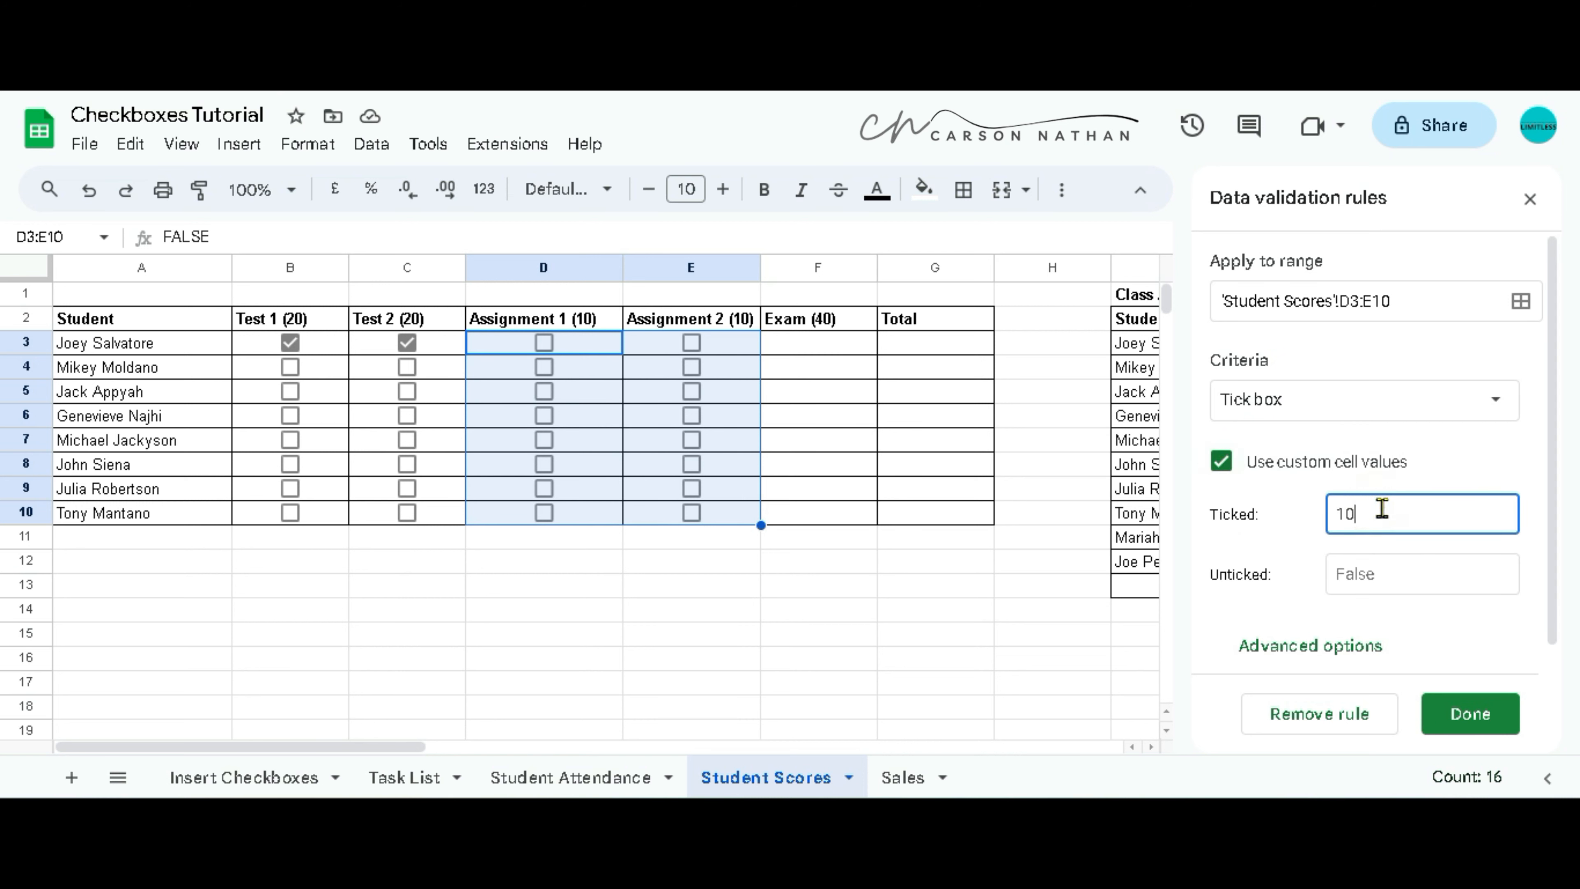
{"action": "left_click", "coordinate": [1358, 578]}
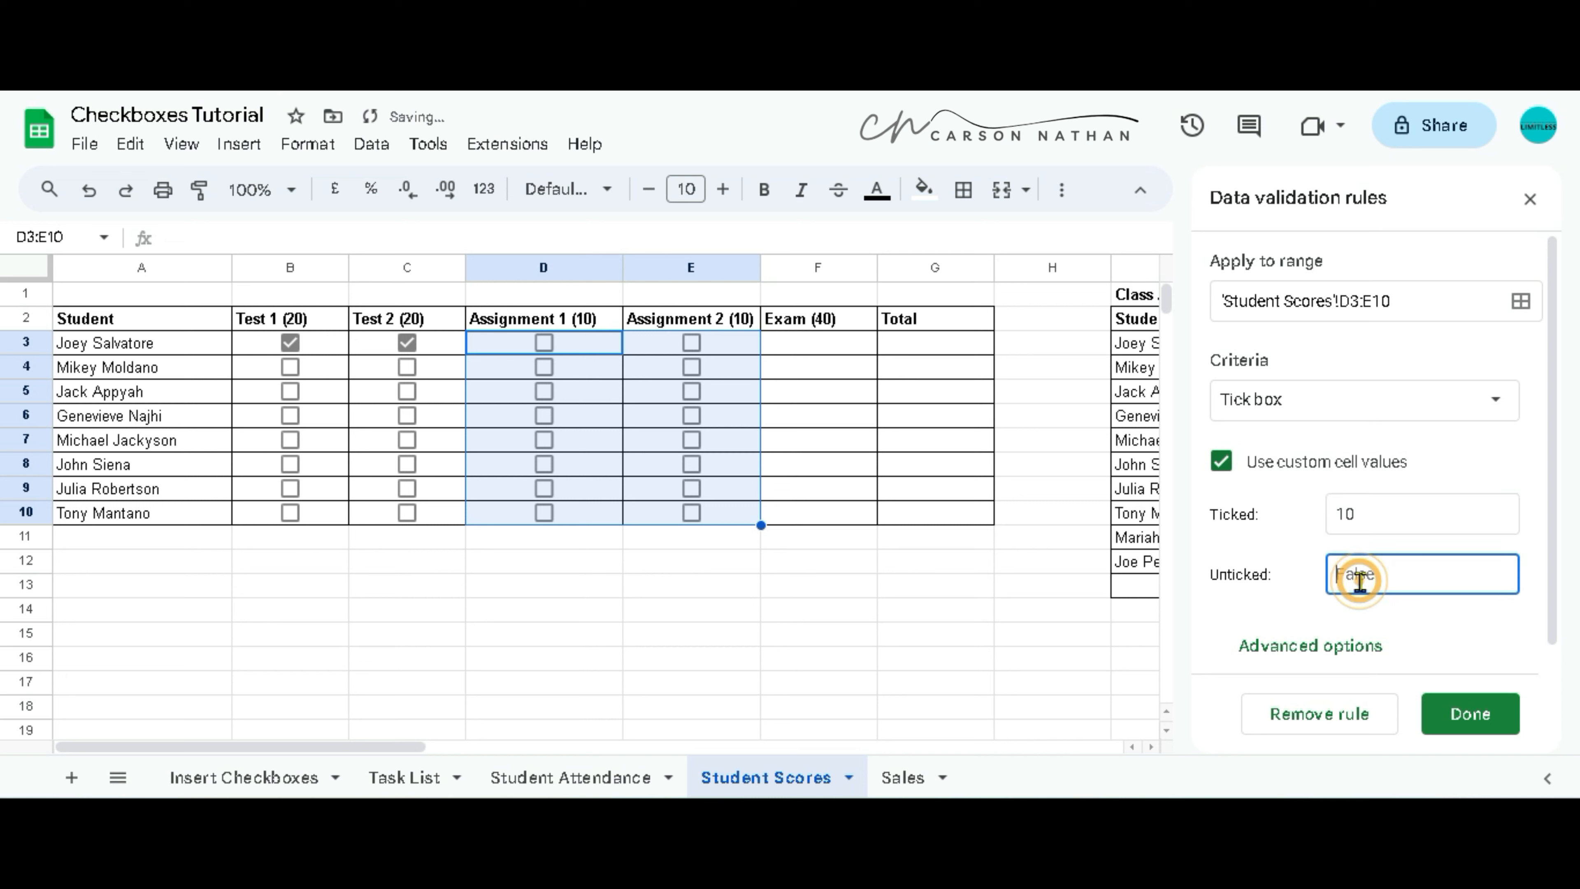
{"action": "type", "text": "0"}
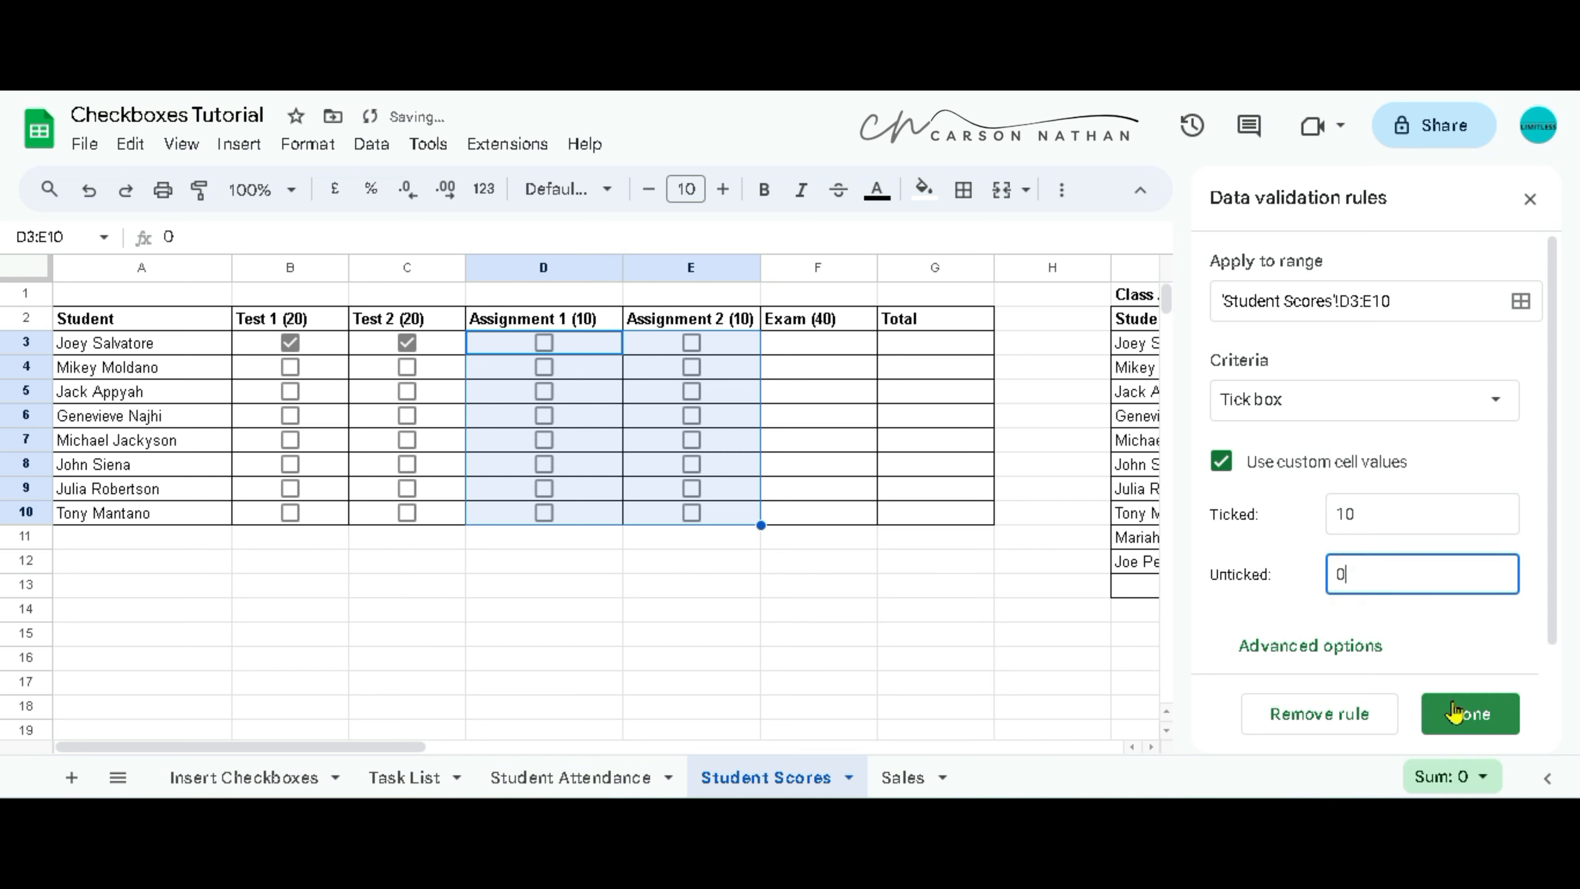
{"action": "left_click", "coordinate": [1456, 706]}
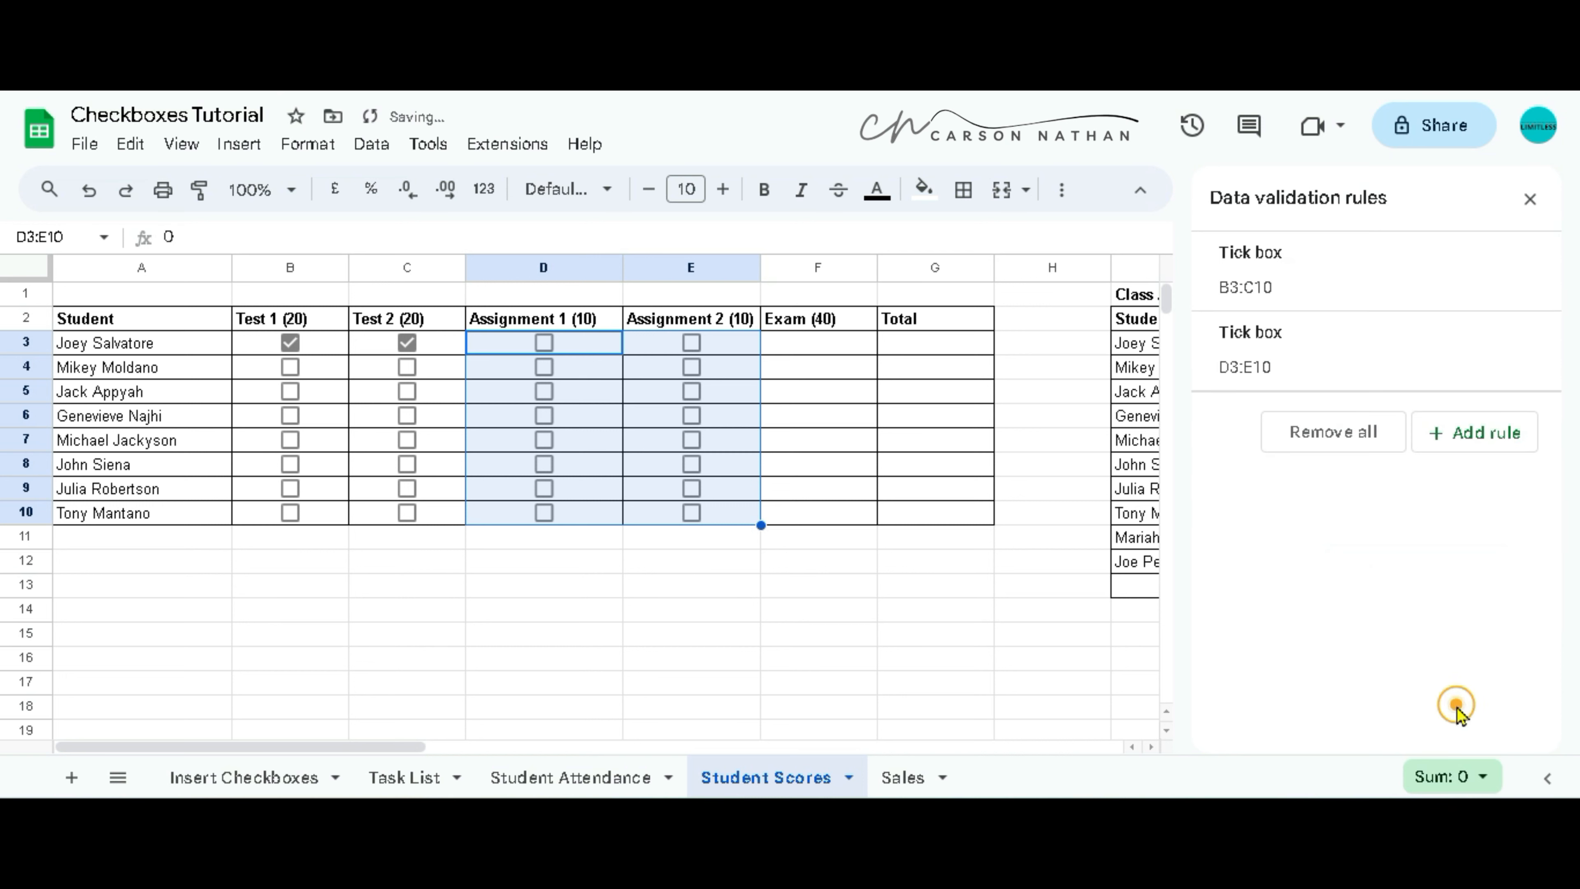
{"action": "left_click", "coordinate": [1531, 202]}
- Insert tick boxes for the exam in cells F3:F10
{"action": "left_click_drag", "start_coordinate": [807, 347], "coordinate": [804, 518]}
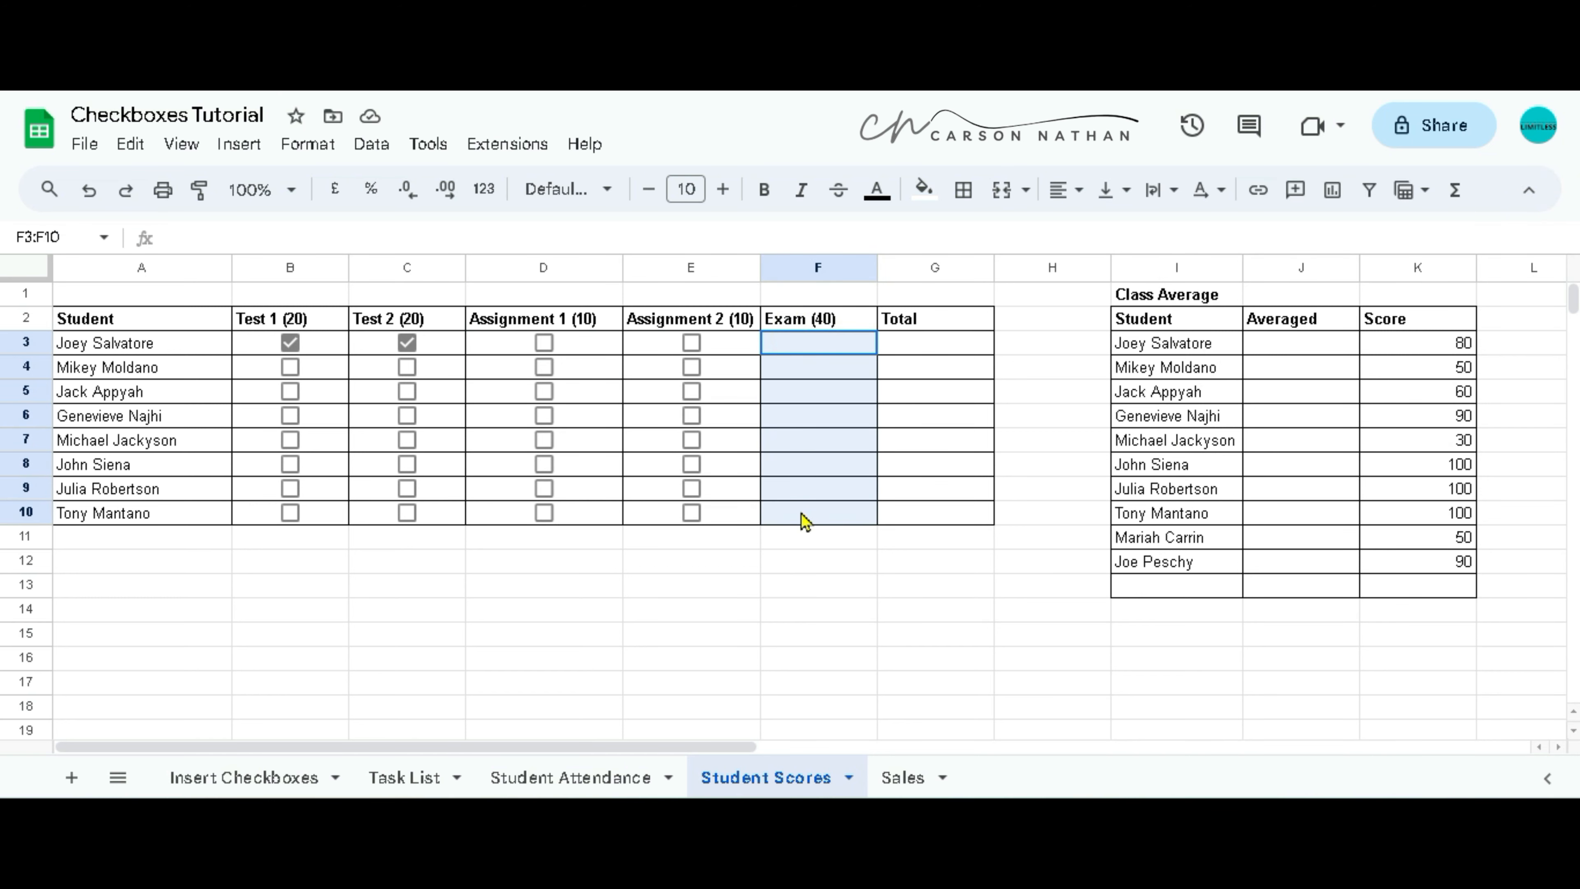
{"action": "left_click", "coordinate": [235, 149]}
{"action": "left_click", "coordinate": [266, 599]}
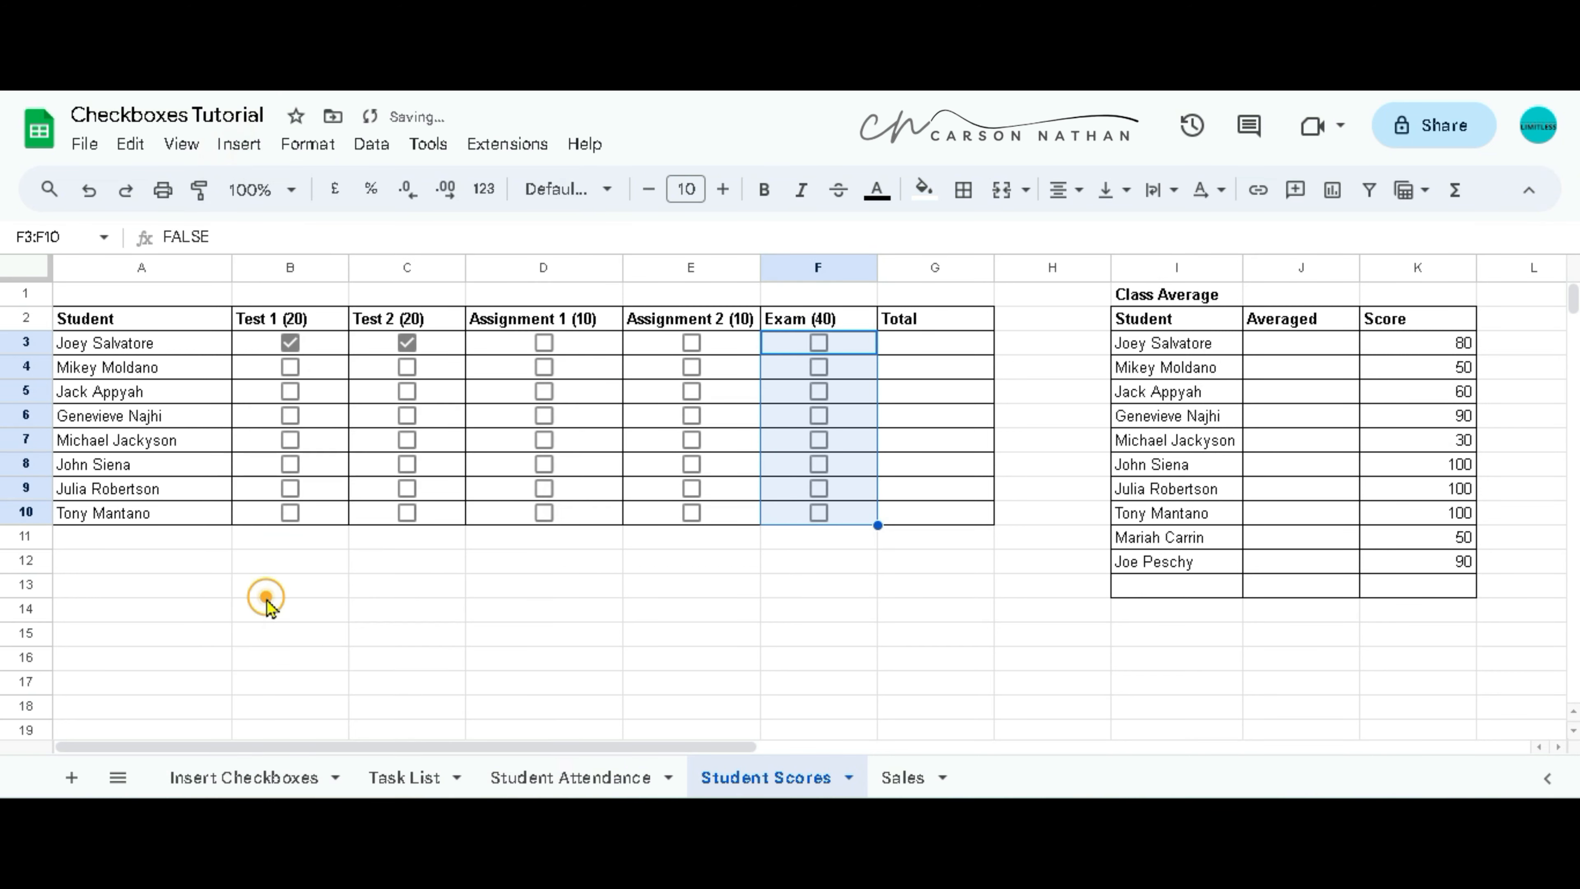
- Give the exam tick boxes in F3:F10 custom cell values of 40 when ticked and 0 when unticked
{"action": "left_click", "coordinate": [378, 147]}
{"action": "left_click", "coordinate": [436, 613]}
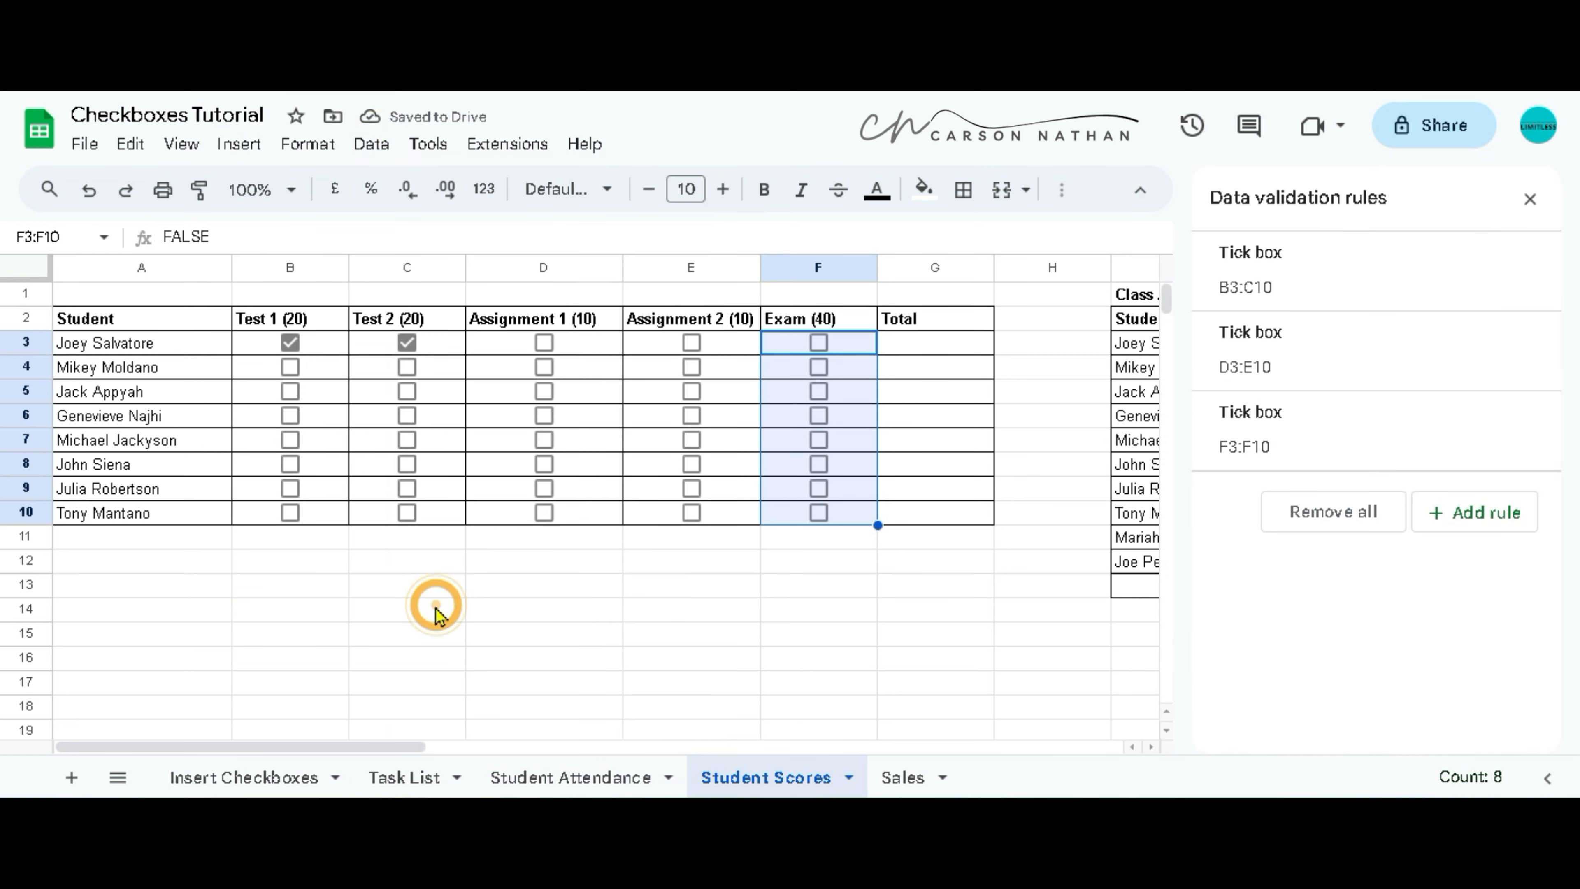
{"action": "left_click", "coordinate": [1300, 467]}
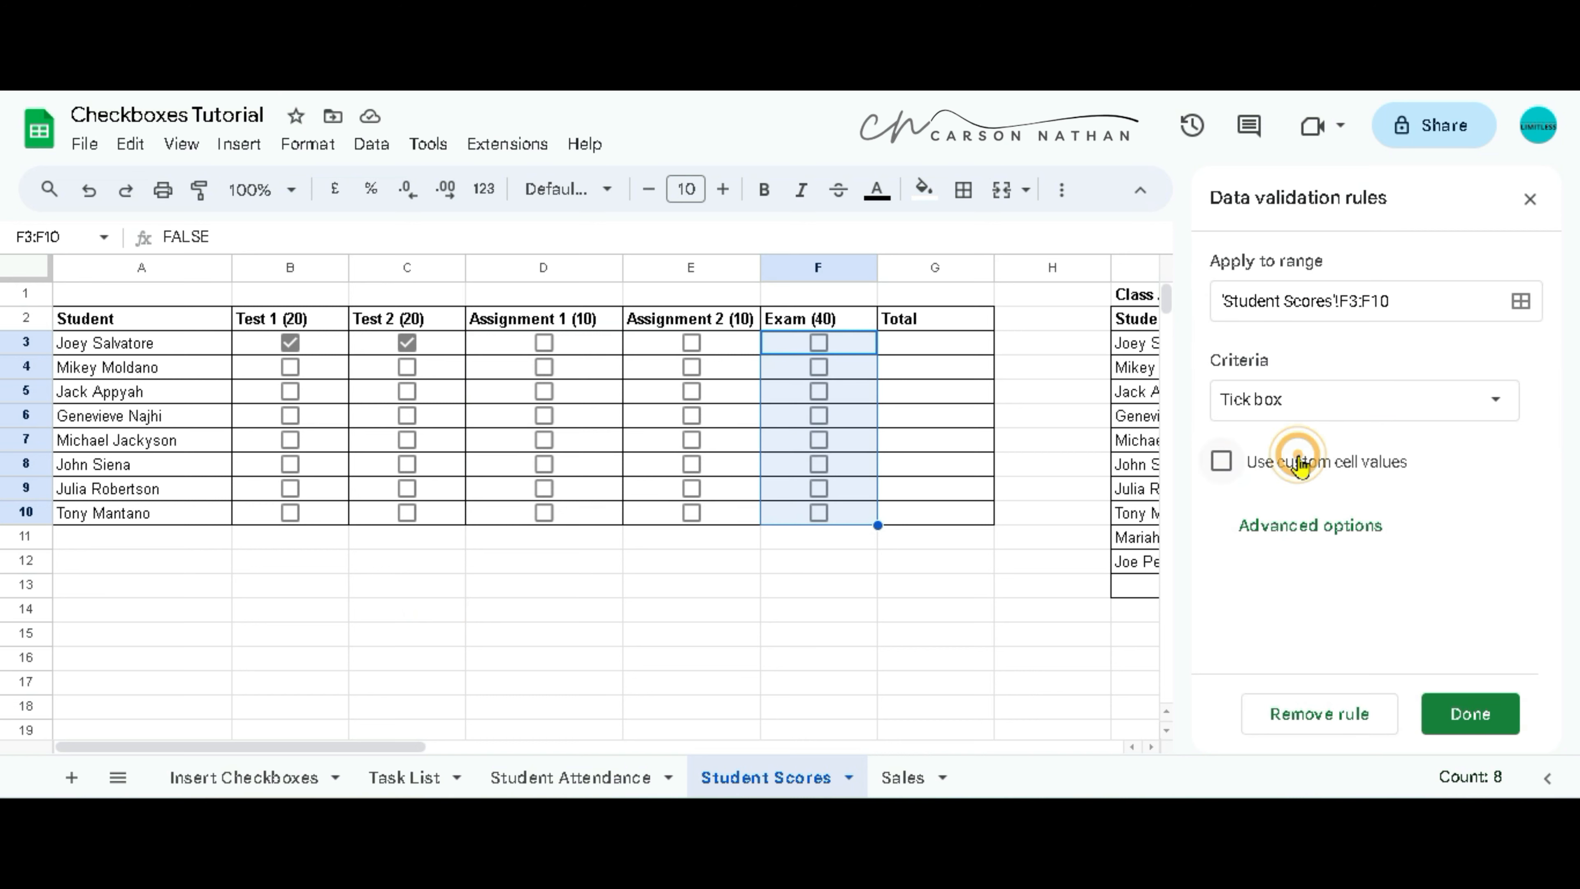
{"action": "left_click", "coordinate": [1220, 460]}
{"action": "left_click", "coordinate": [1380, 518]}
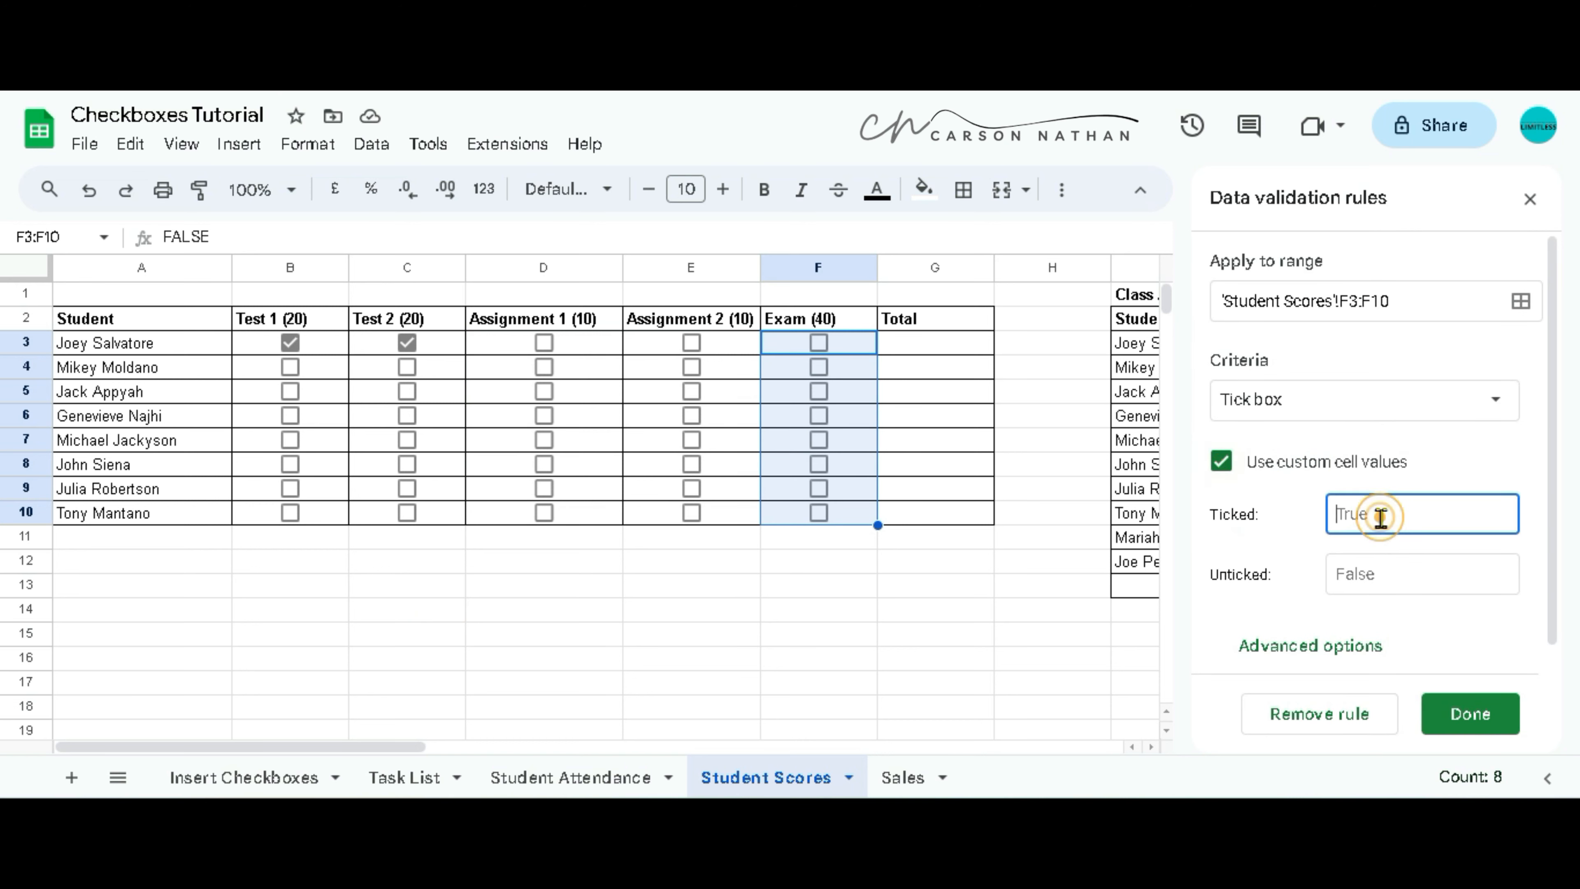
{"action": "left_click", "coordinate": [1365, 584]}
{"action": "type", "text": "0"}
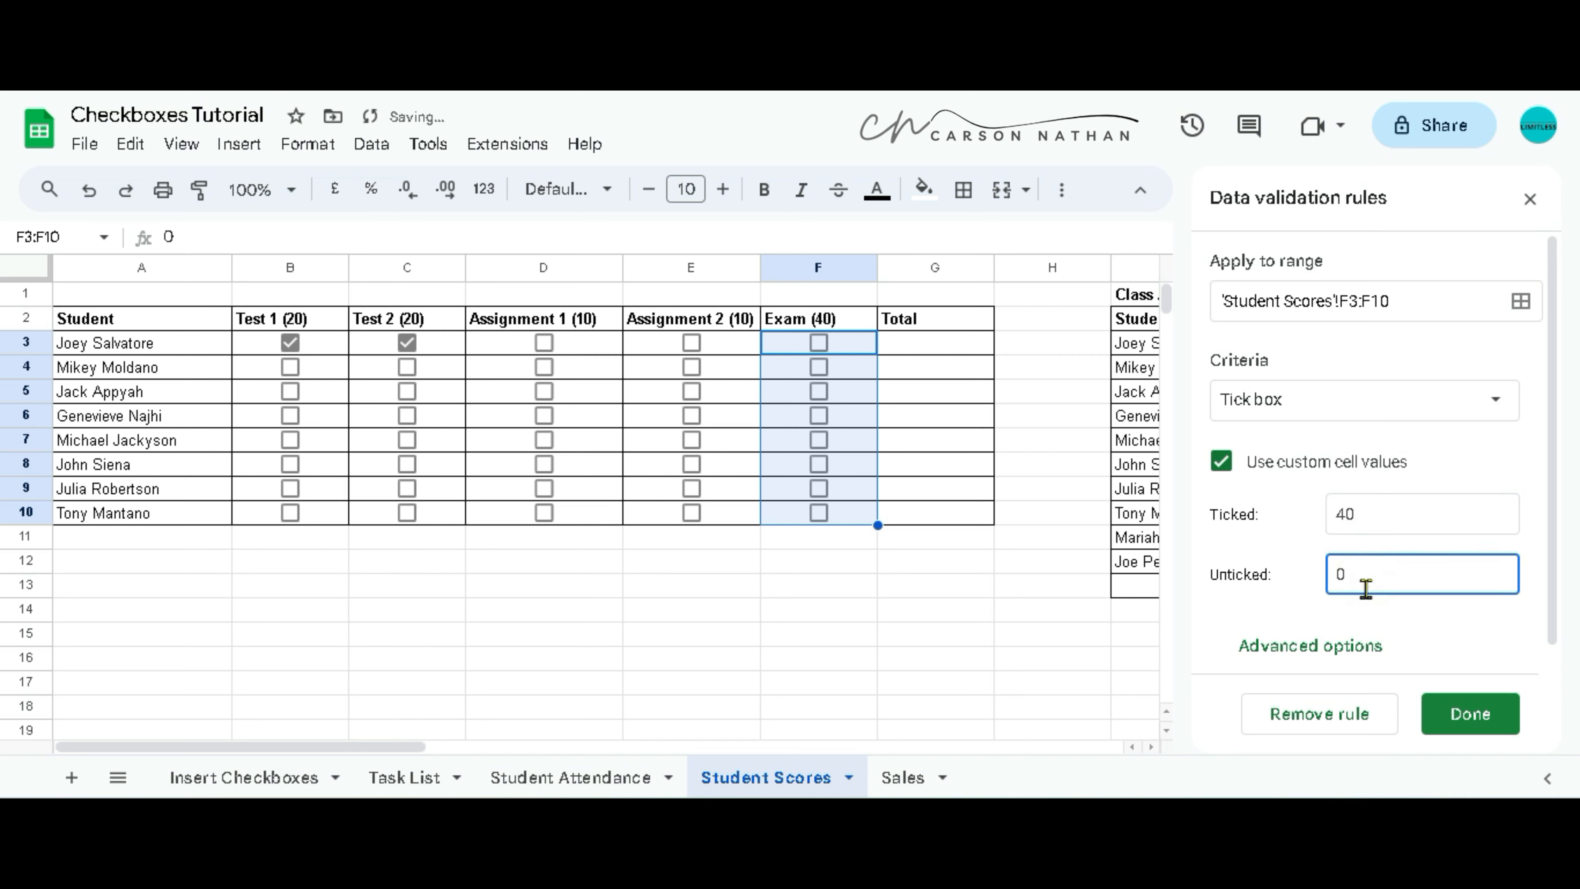
{"action": "left_click", "coordinate": [1456, 714]}
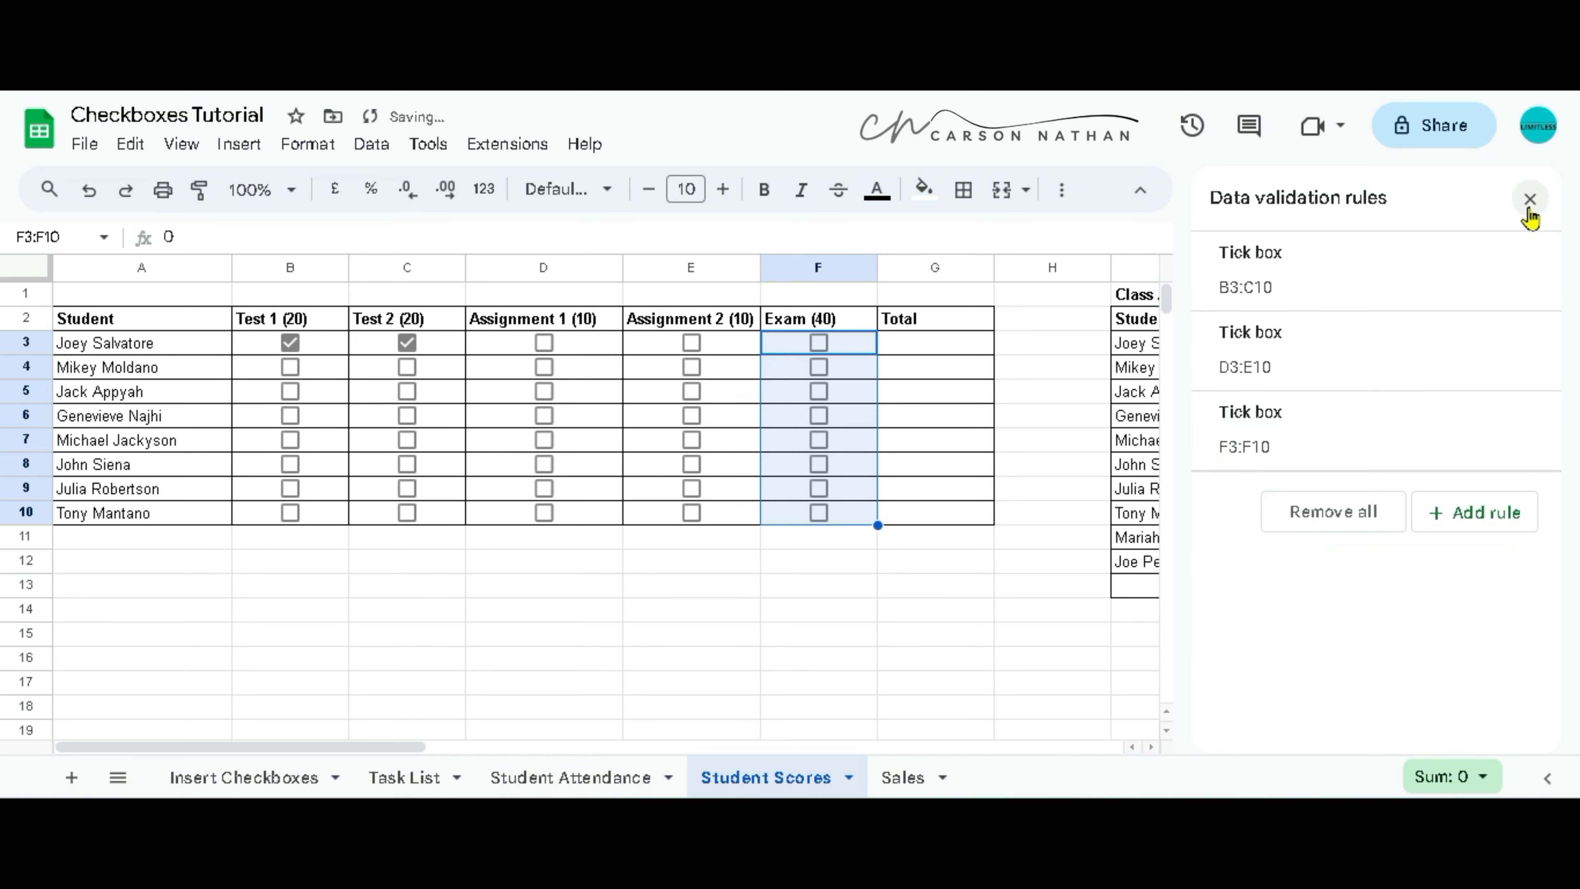
{"action": "left_click", "coordinate": [1530, 200]}
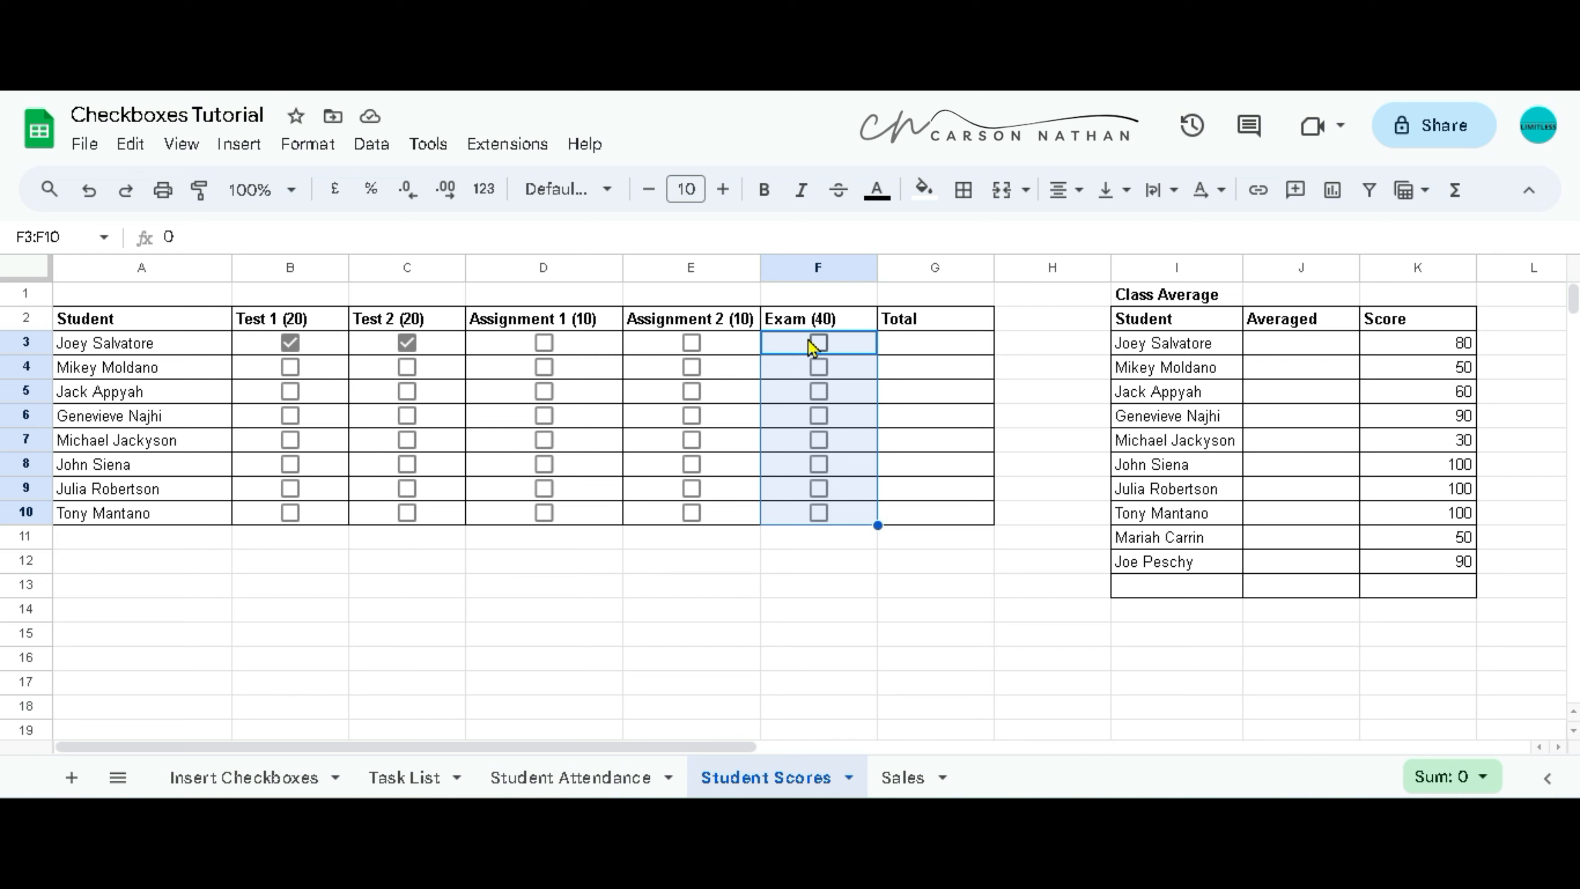
- Clear the first student's Test 1 and Test 2 boxes, then test them by ticking and clearing both again
{"action": "left_click", "coordinate": [913, 346]}
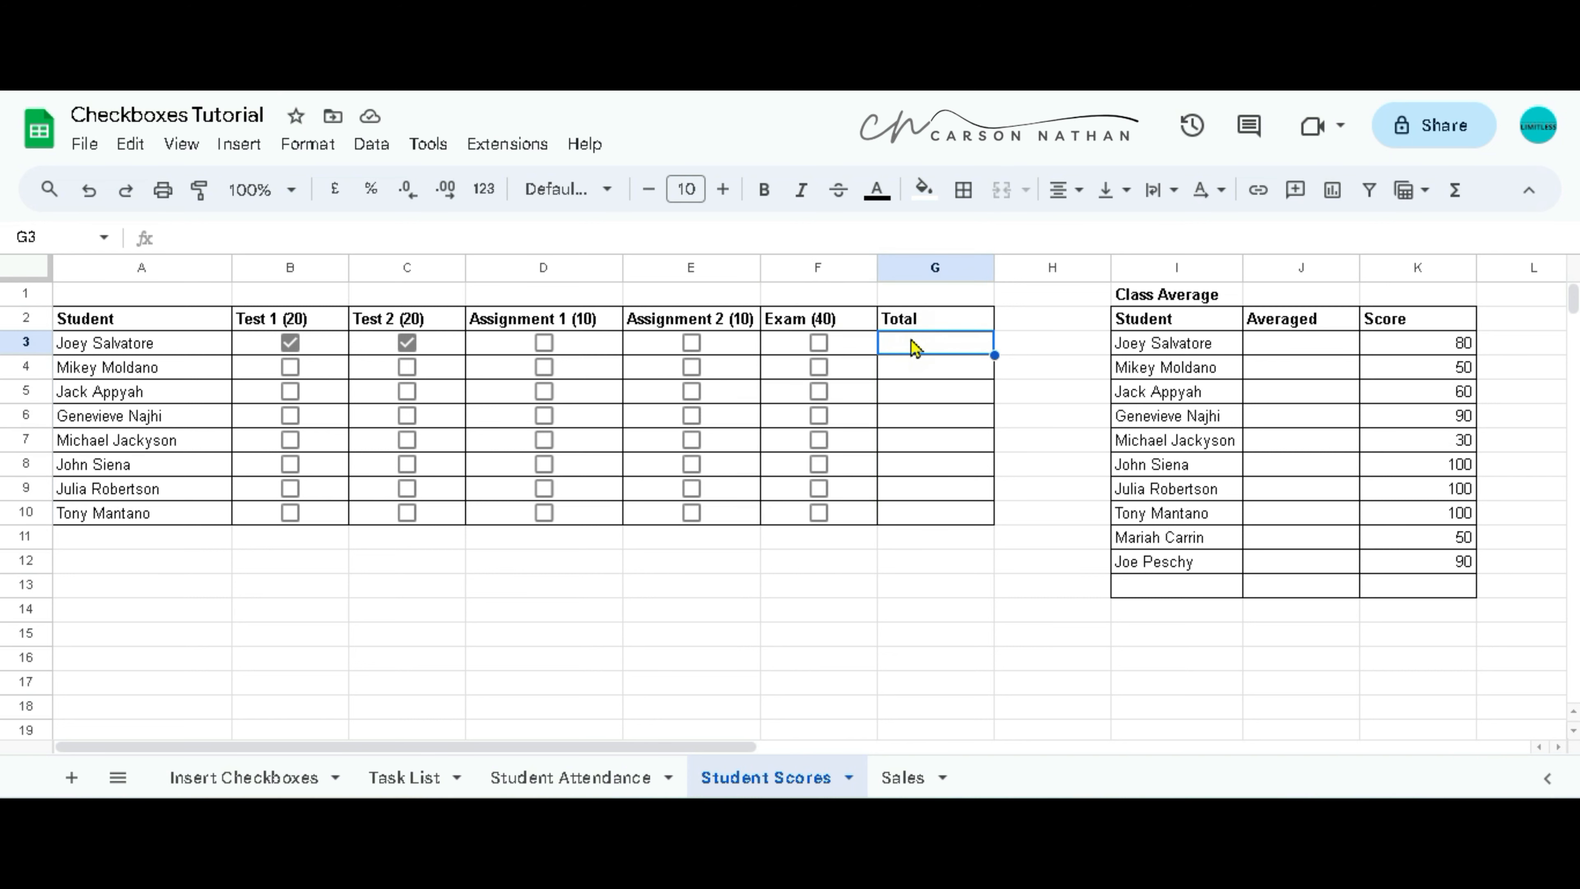
{"action": "left_click", "coordinate": [290, 344]}
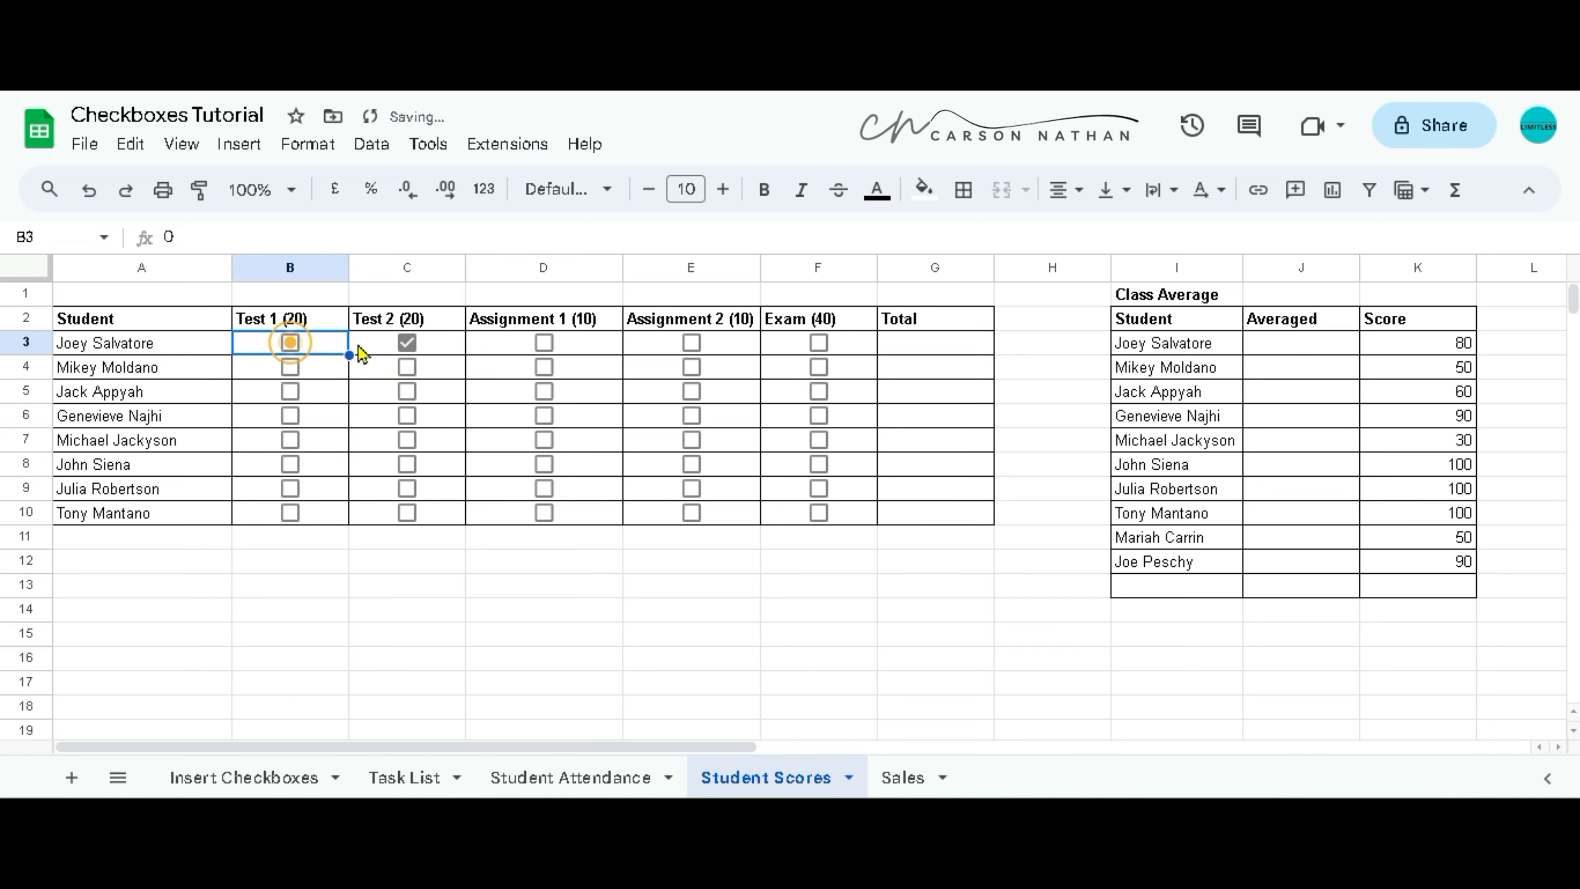
{"action": "left_click", "coordinate": [407, 346]}
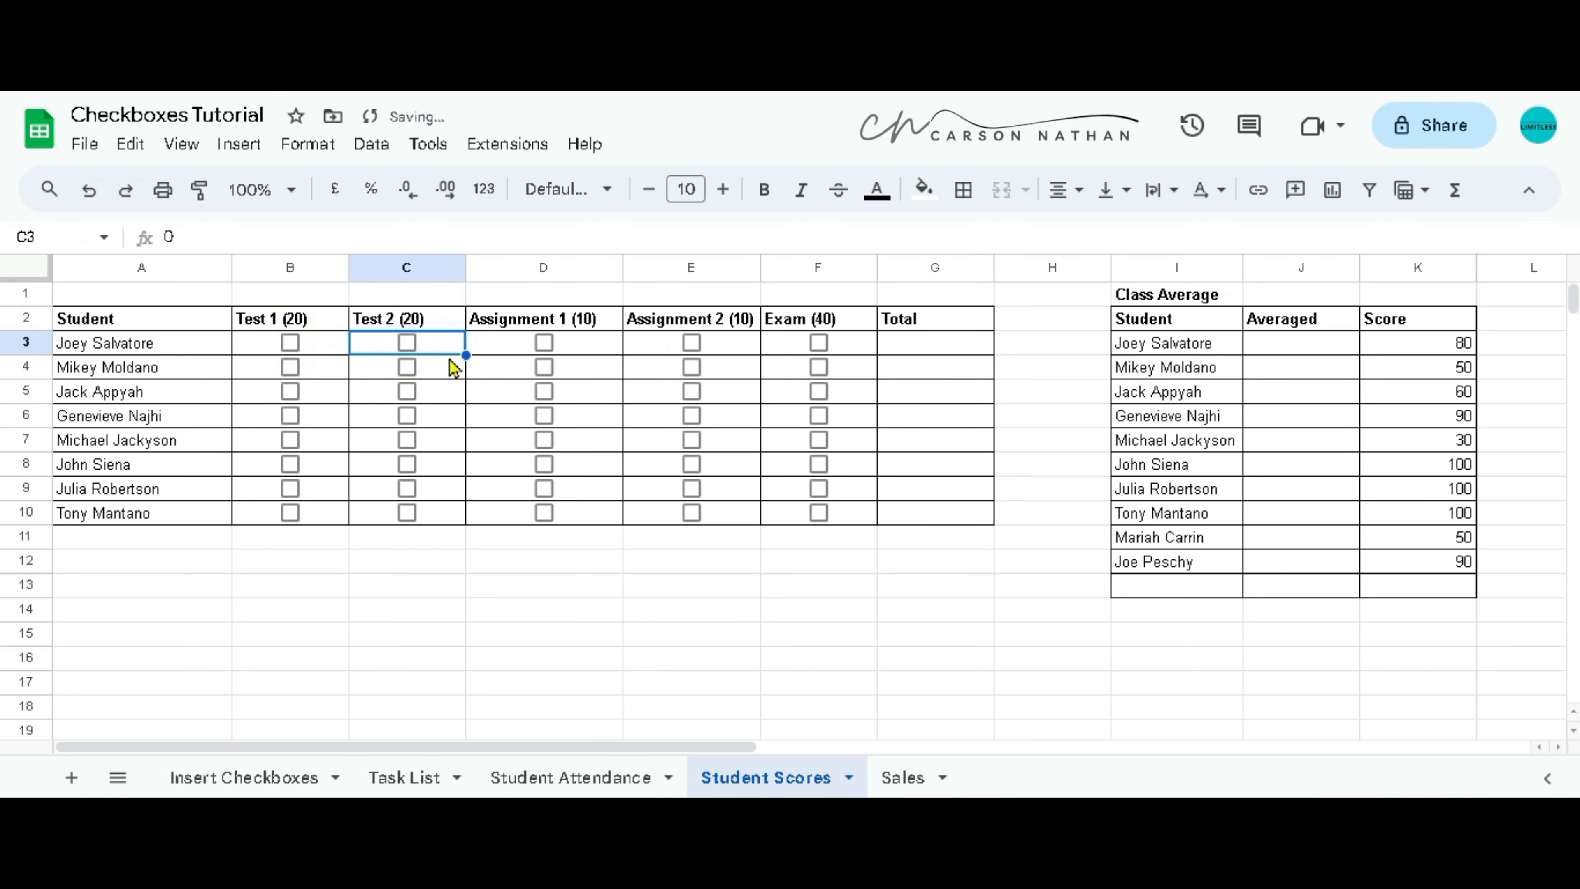
{"action": "left_click", "coordinate": [292, 344]}
{"action": "left_click", "coordinate": [407, 344]}
{"action": "left_click", "coordinate": [408, 344]}
{"action": "left_click", "coordinate": [290, 344]}
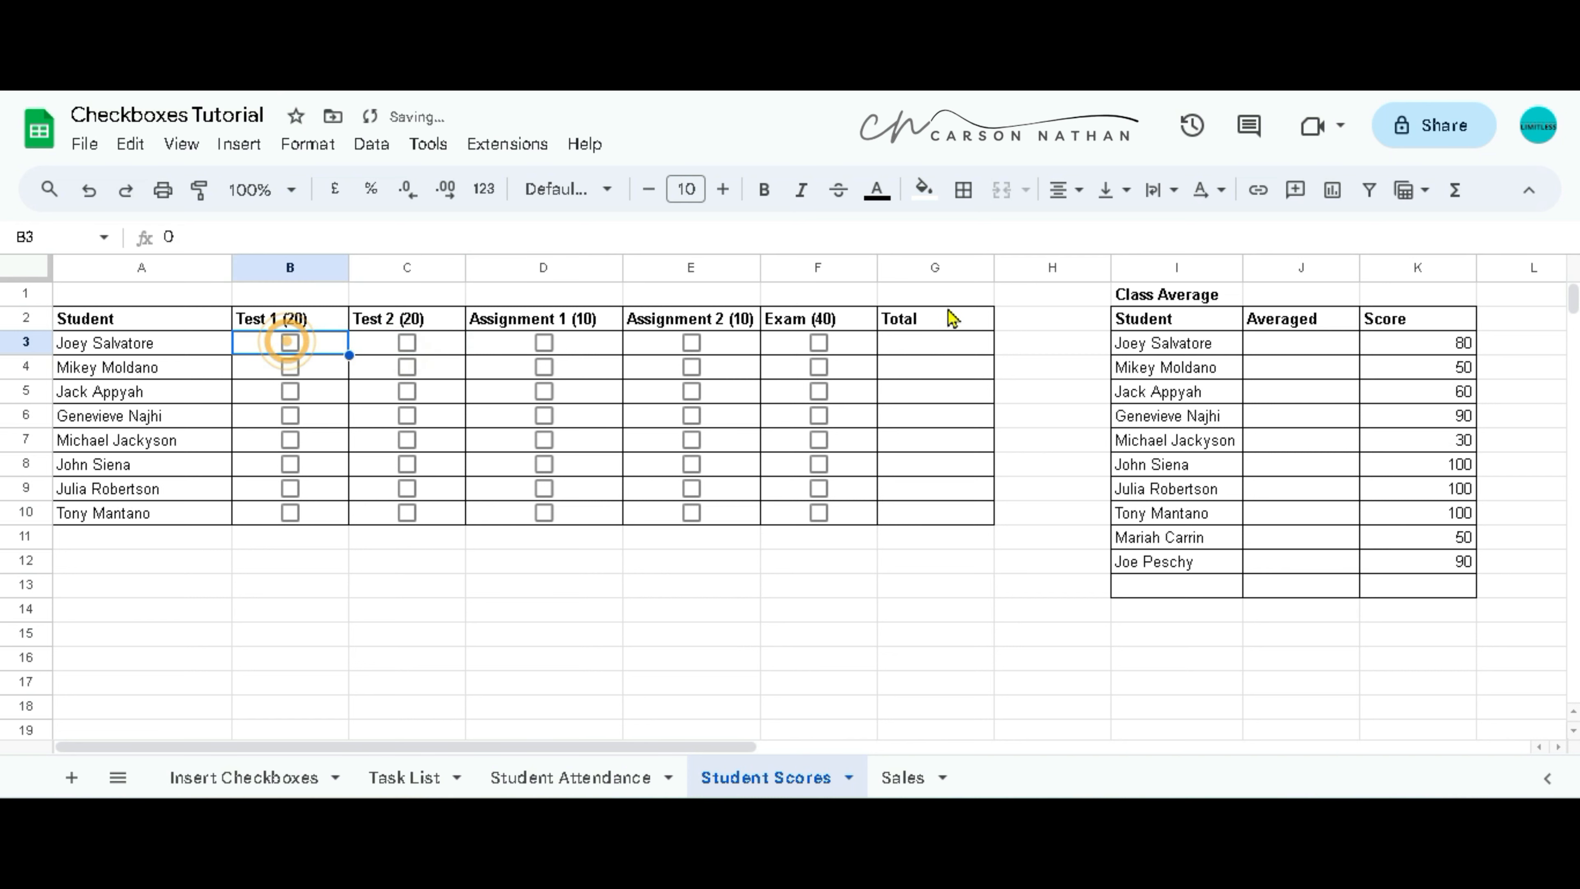
- Total the first student's scores in G3 with the formula =SUM(B3:F3)
{"action": "left_click", "coordinate": [903, 342]}
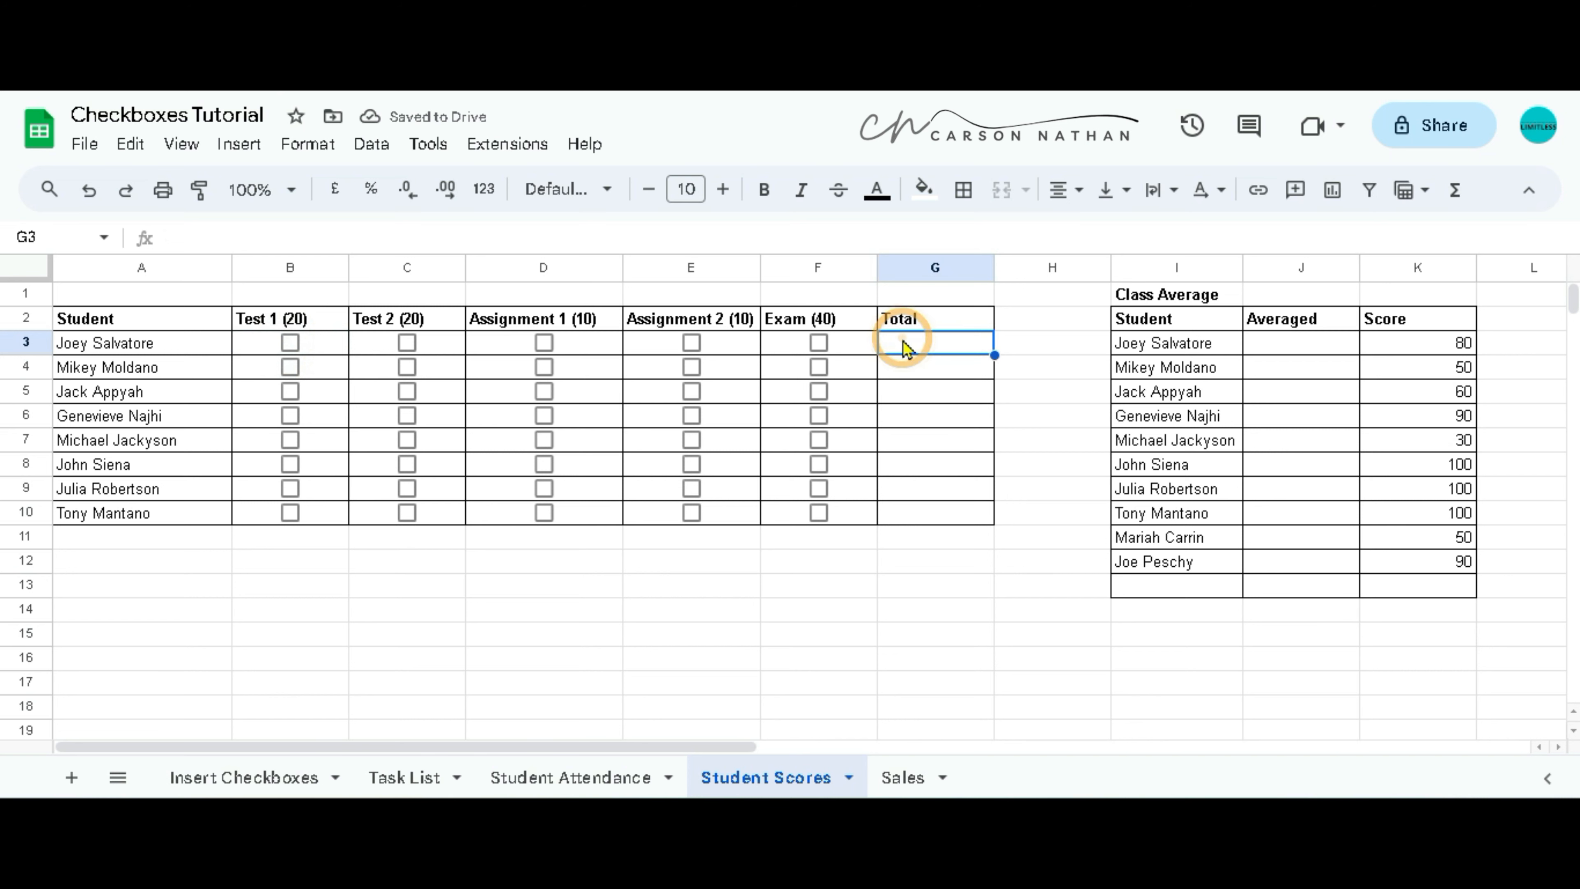
{"action": "type", "text": "="}
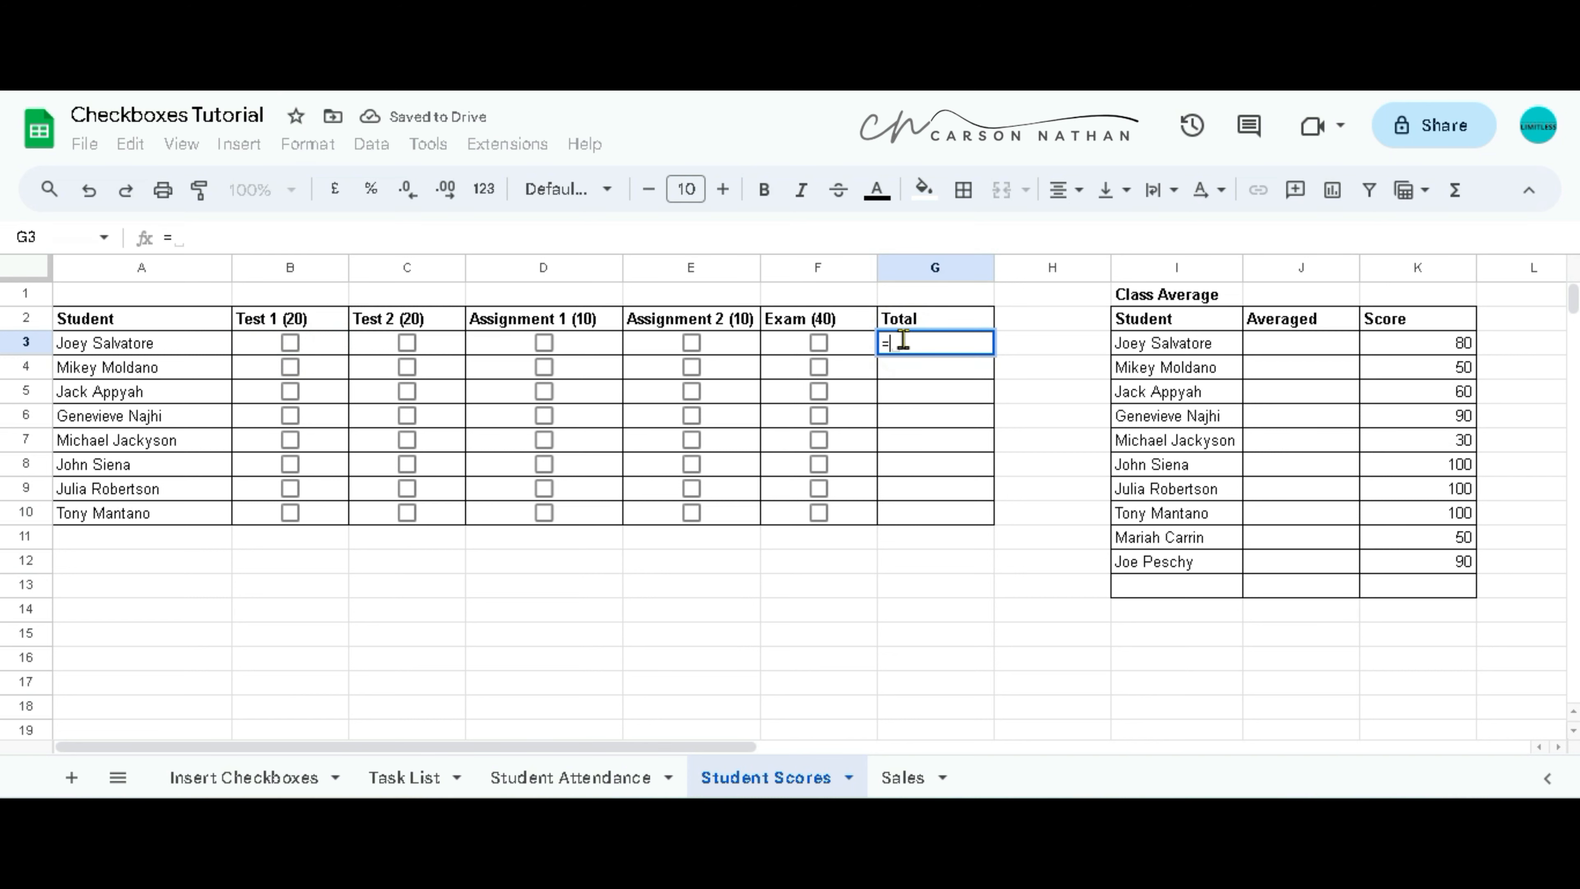
{"action": "type", "text": "SUM"}
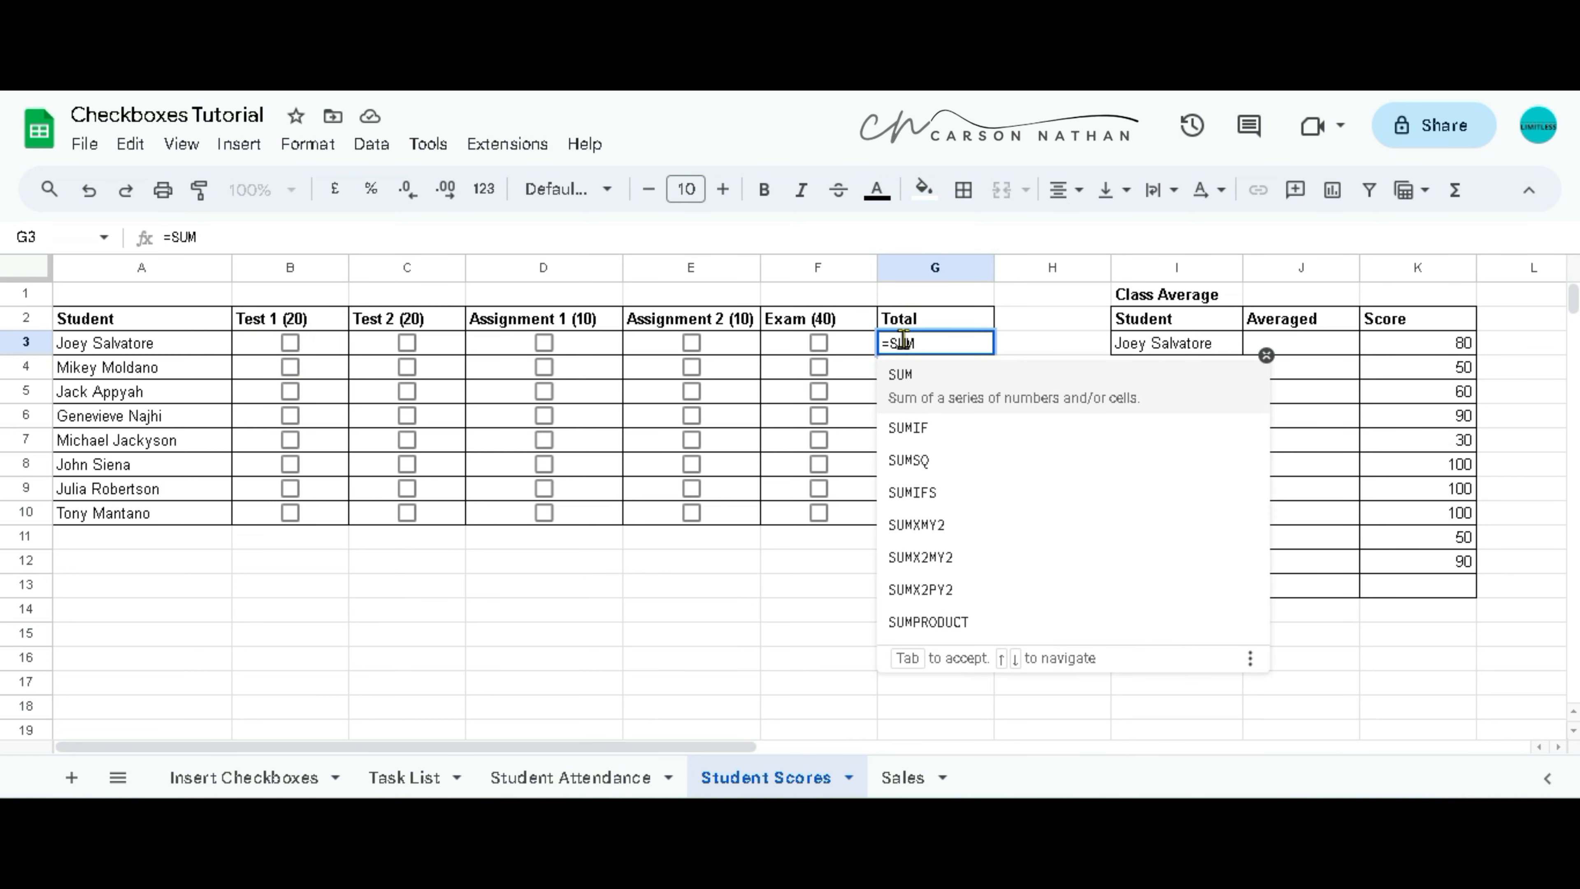
{"action": "left_click", "coordinate": [906, 386]}
{"action": "left_click", "coordinate": [843, 355]}
{"action": "left_click_drag", "start_coordinate": [844, 354], "coordinate": [317, 351]}
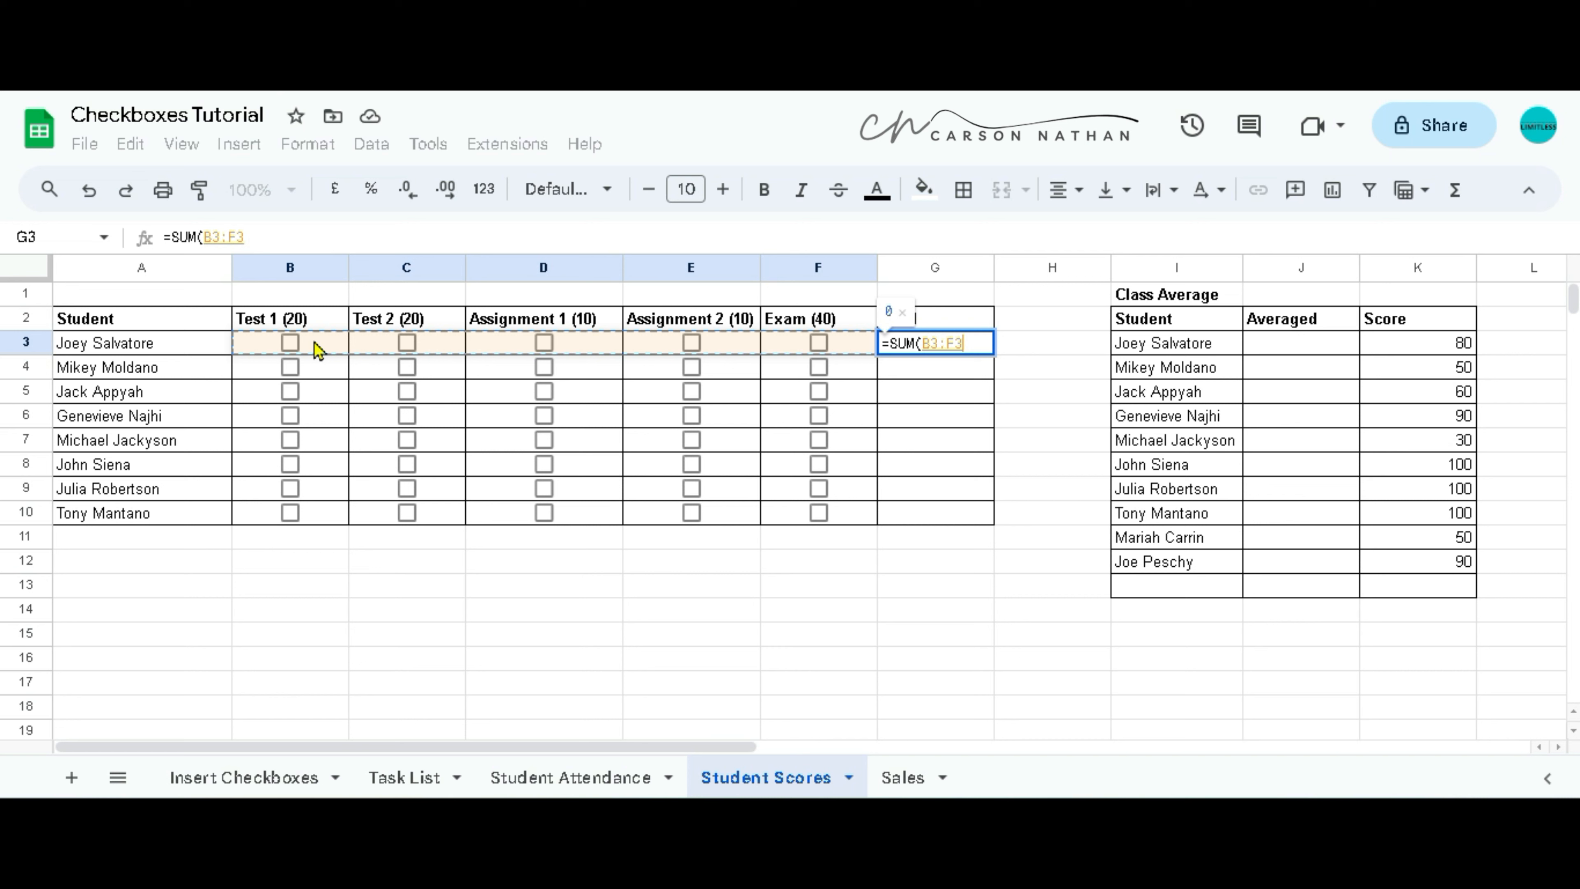
{"action": "type", "text": ")"}
{"action": "key", "text": "Return"}
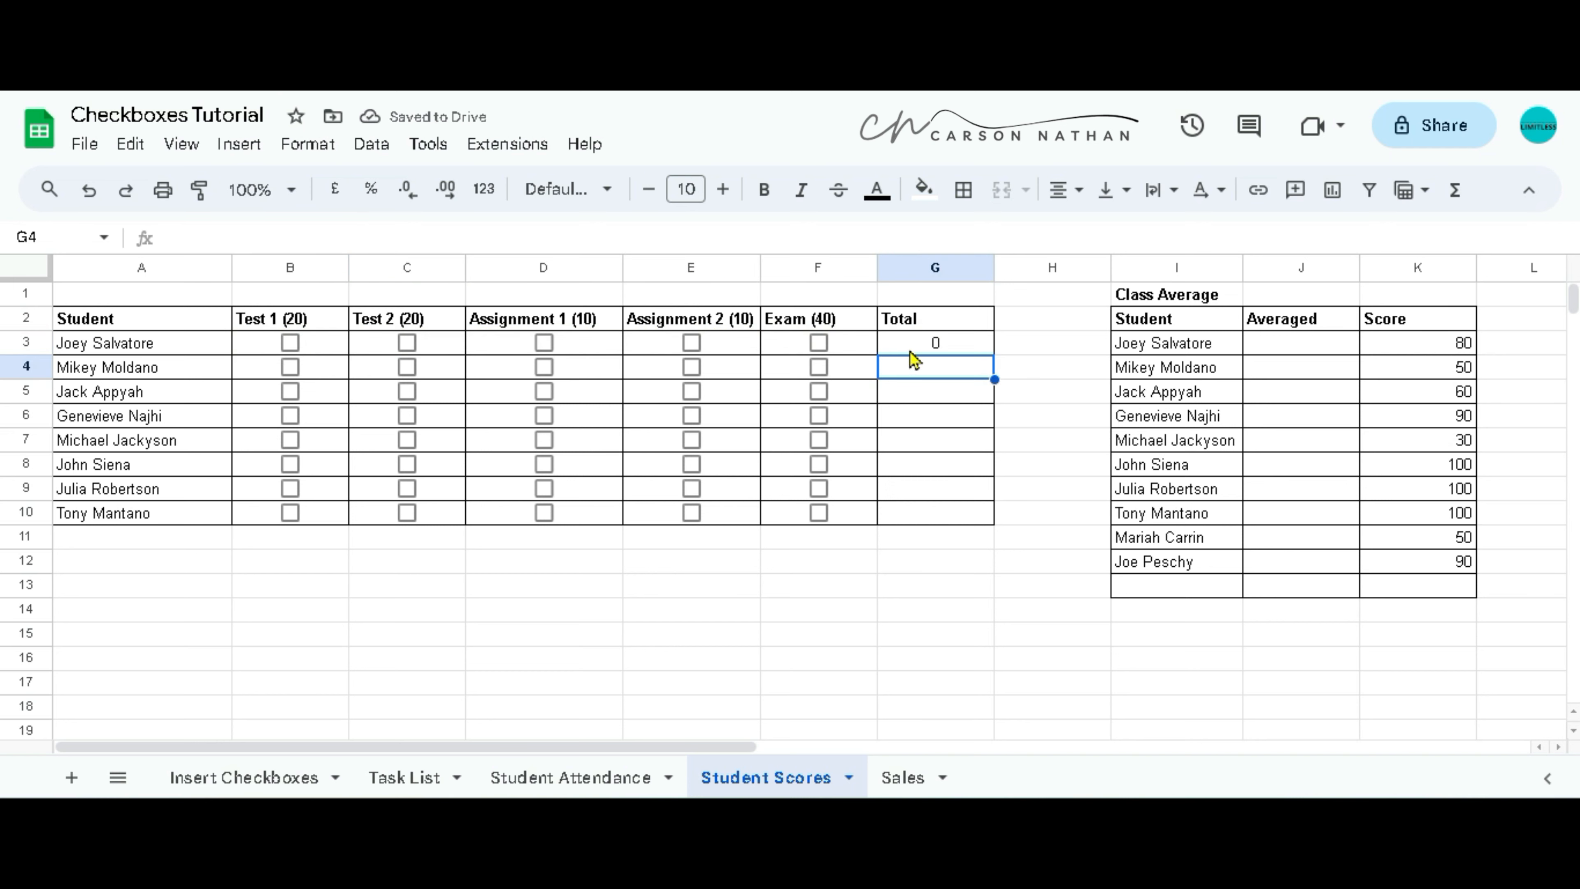
- Tick all five score boxes in row 3 and fill the total formula from G3 down to G10
{"action": "left_click", "coordinate": [822, 342]}
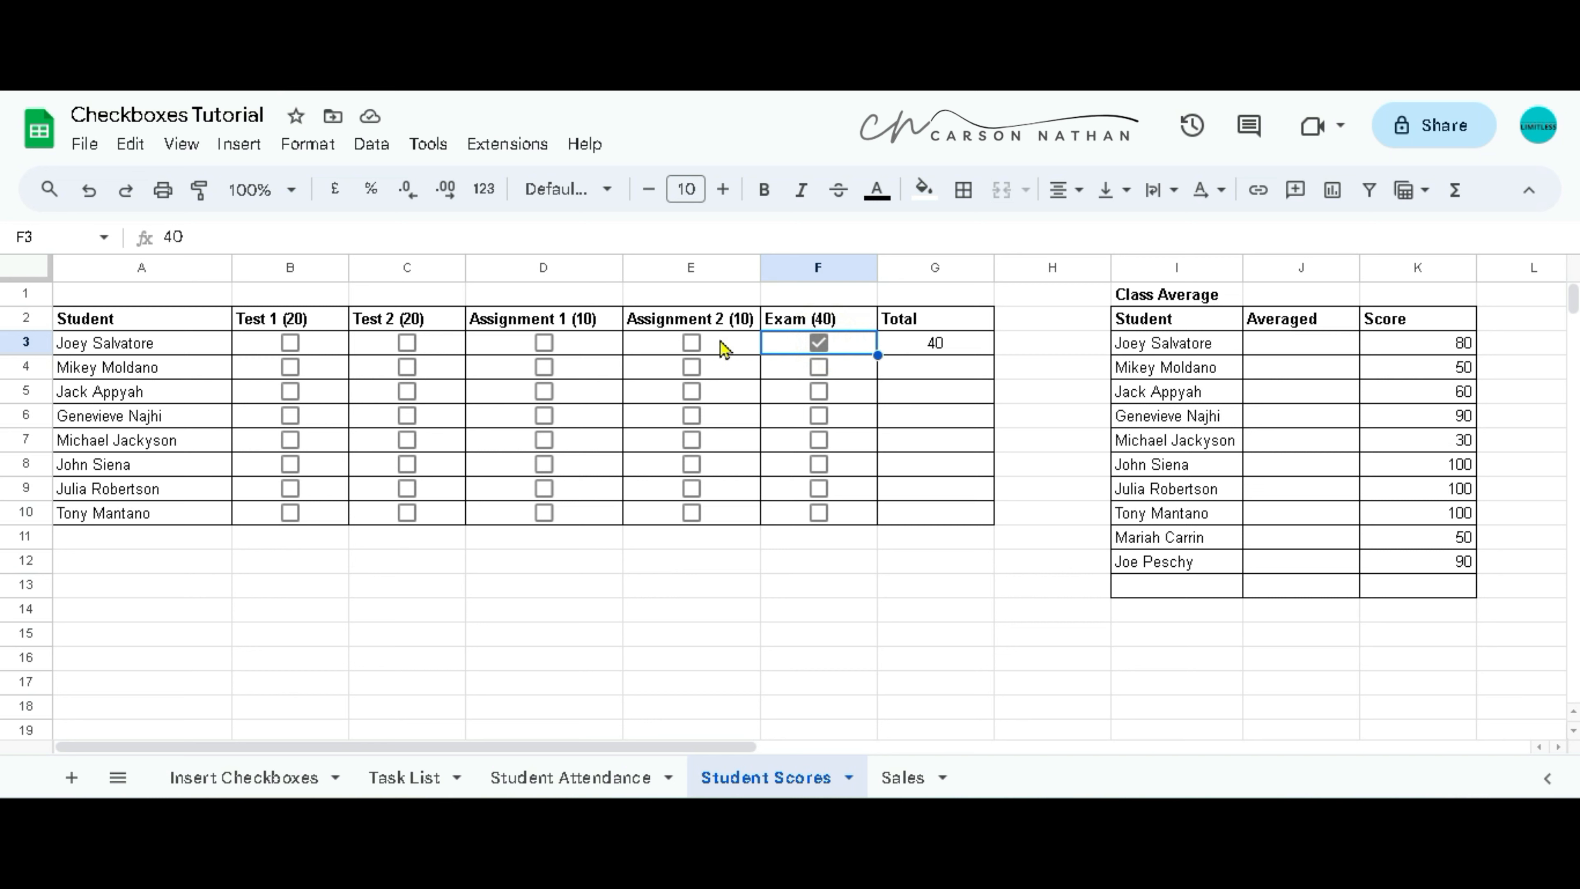
{"action": "left_click", "coordinate": [692, 344]}
{"action": "left_click", "coordinate": [544, 342]}
{"action": "left_click", "coordinate": [407, 343]}
{"action": "left_click", "coordinate": [291, 343]}
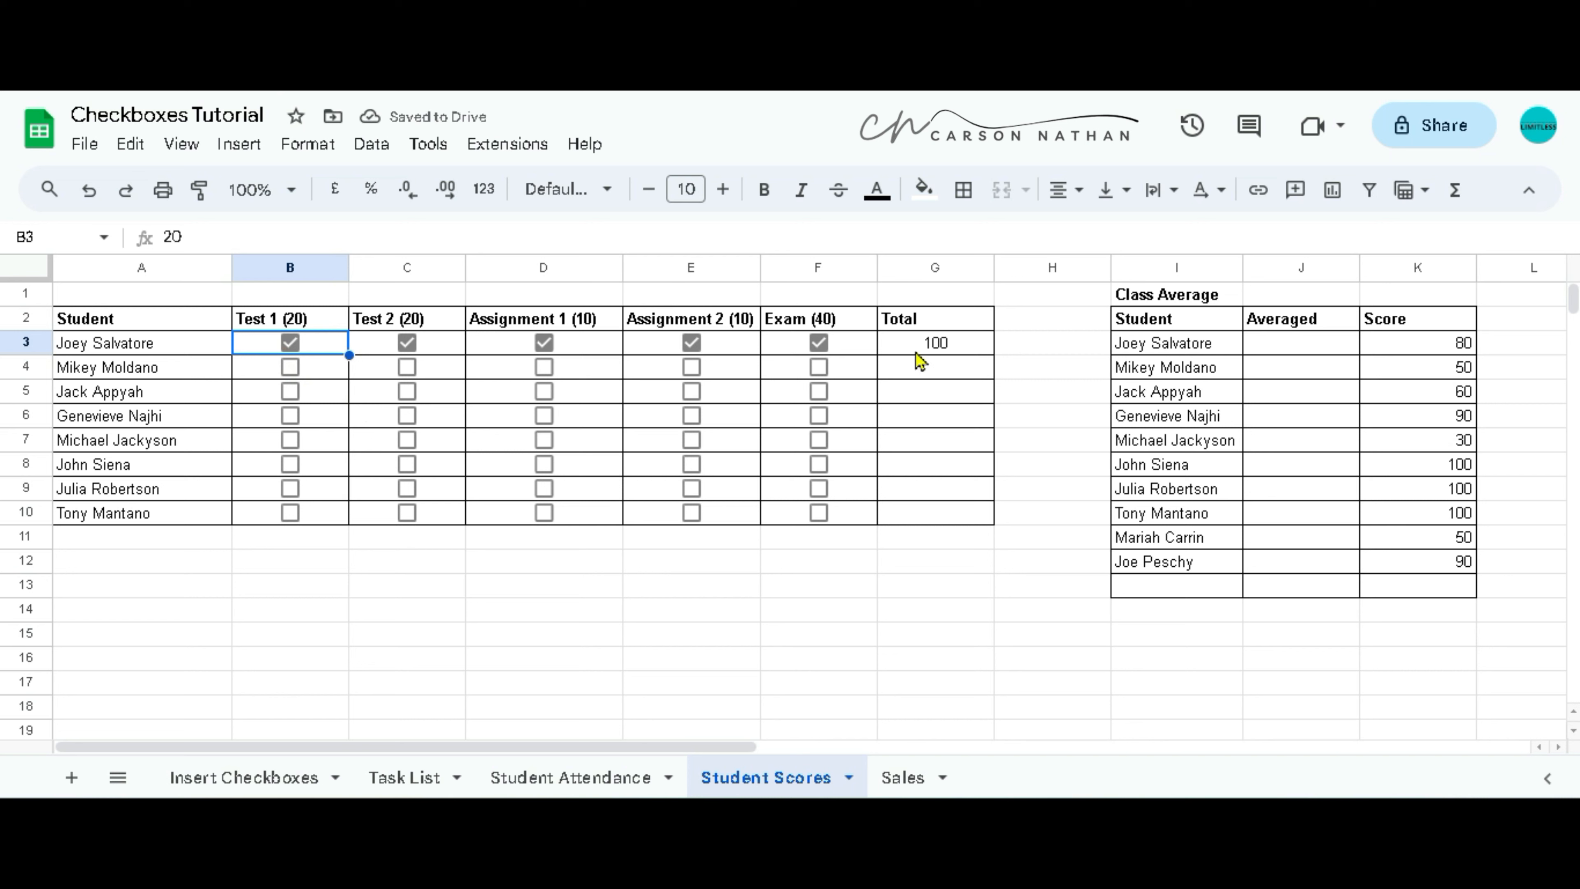
{"action": "left_click", "coordinate": [910, 341]}
{"action": "left_click_drag", "start_coordinate": [994, 355], "coordinate": [982, 520]}
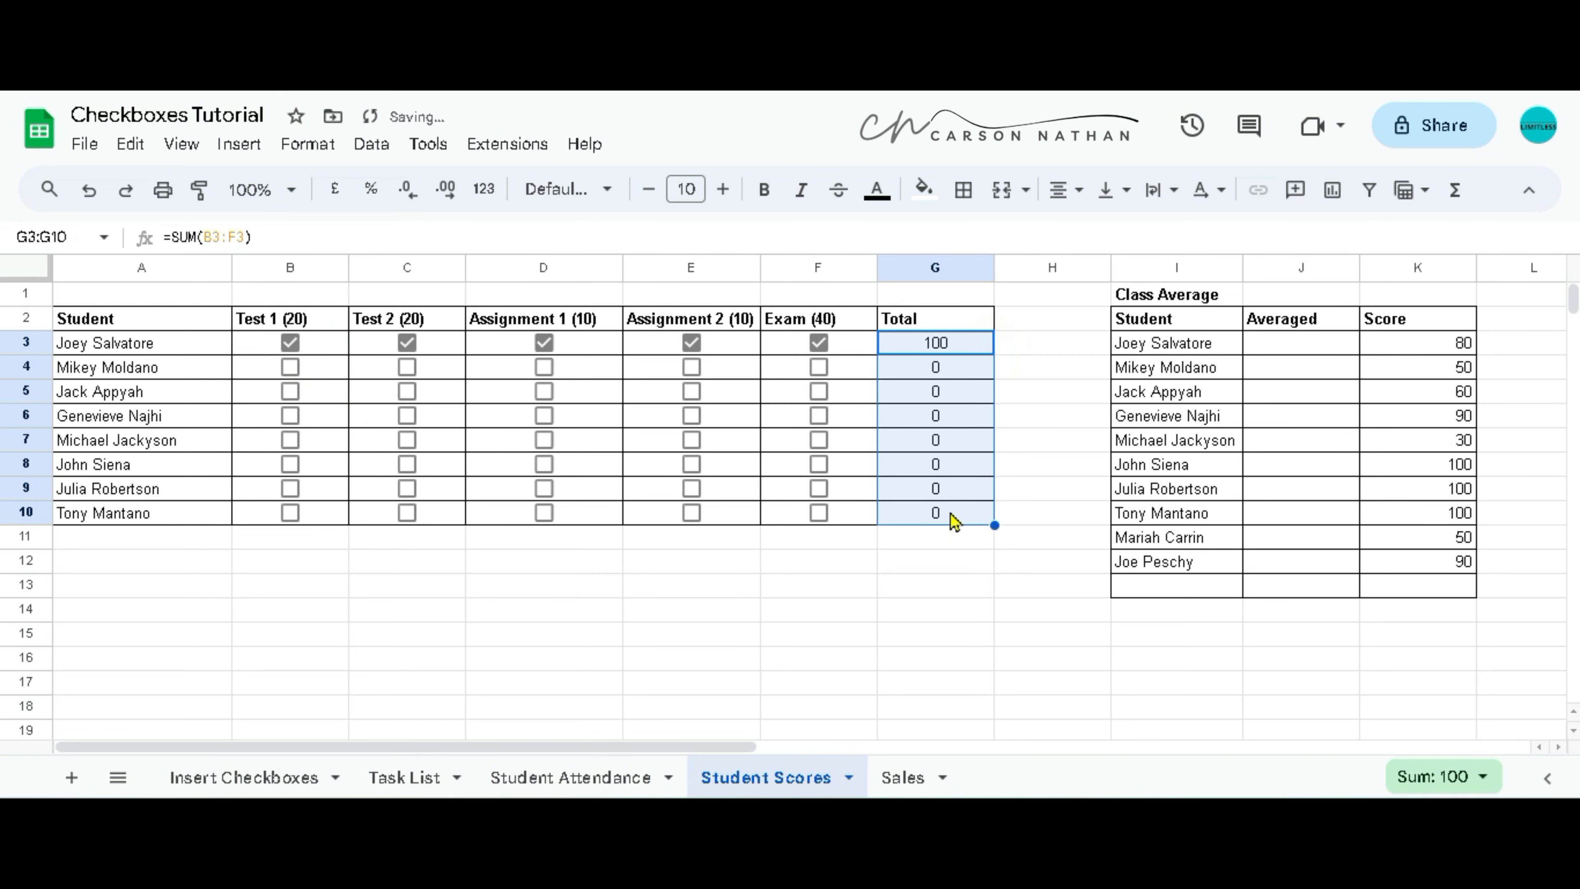
- Tick the exam box in row 4, Test 2, Assignment 1 and exam in row 5, and Test 2, Assignment 2 and exam in row 8
{"action": "left_click", "coordinate": [823, 369]}
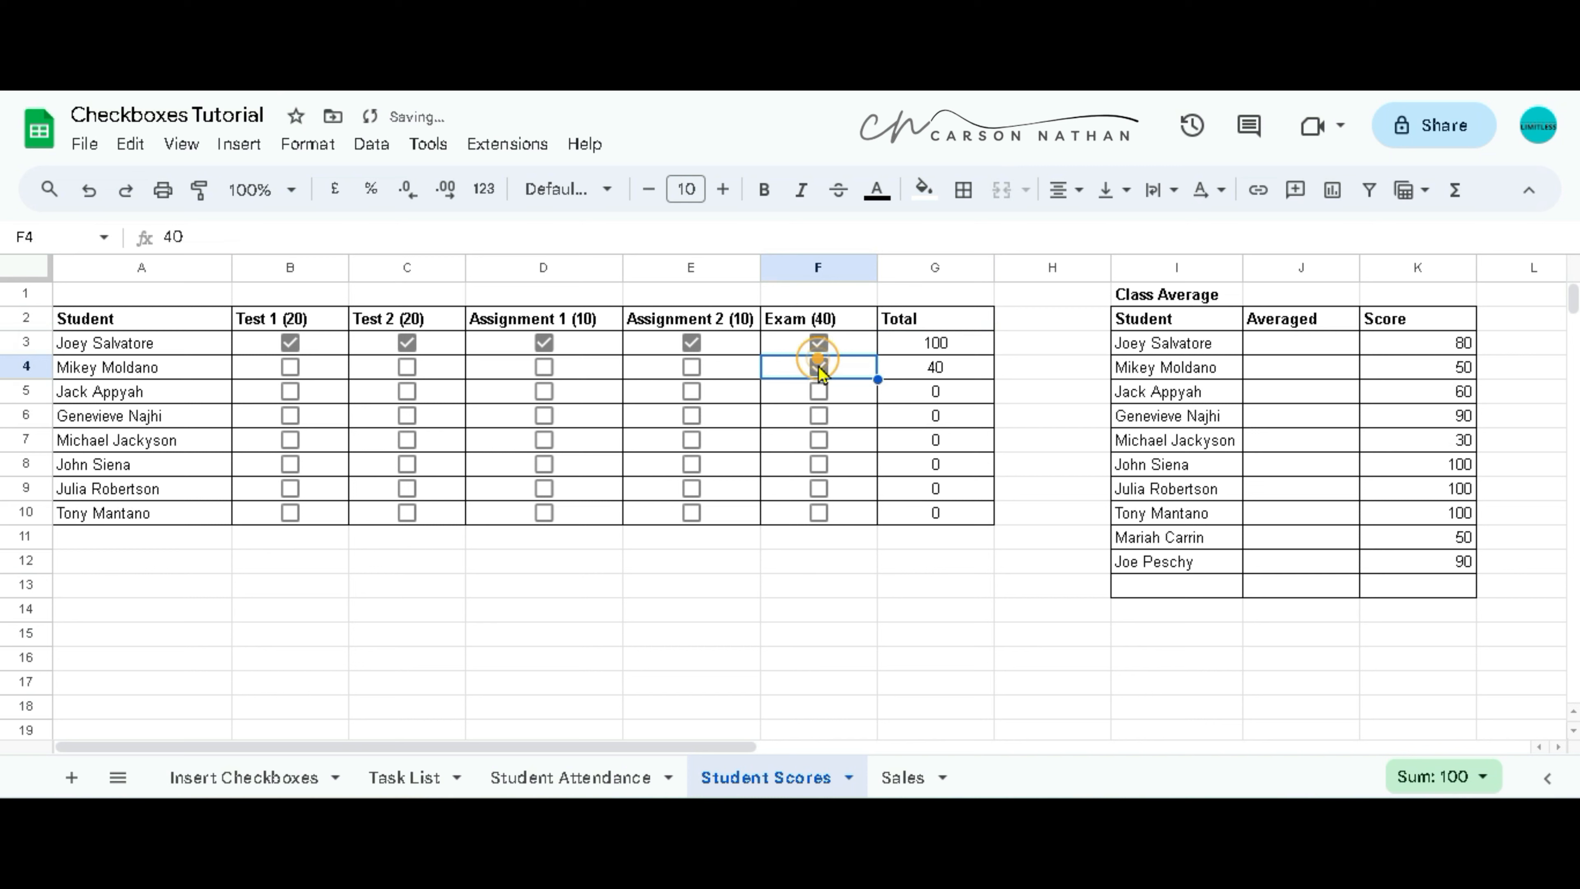
{"action": "left_click", "coordinate": [820, 392]}
{"action": "left_click", "coordinate": [544, 391]}
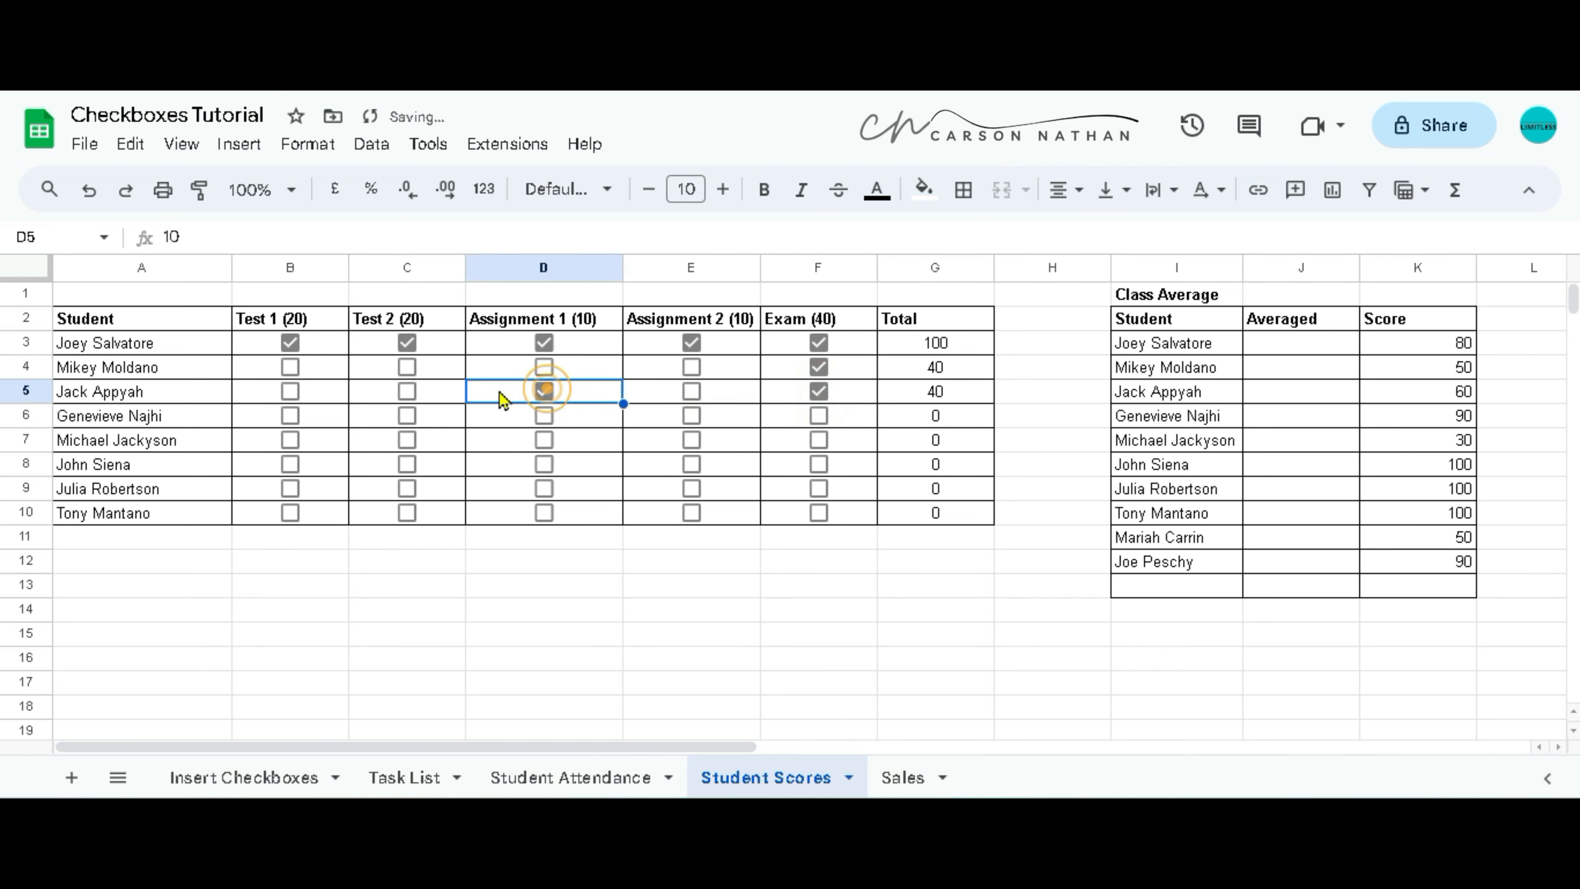
{"action": "left_click", "coordinate": [407, 391]}
{"action": "left_click", "coordinate": [407, 464]}
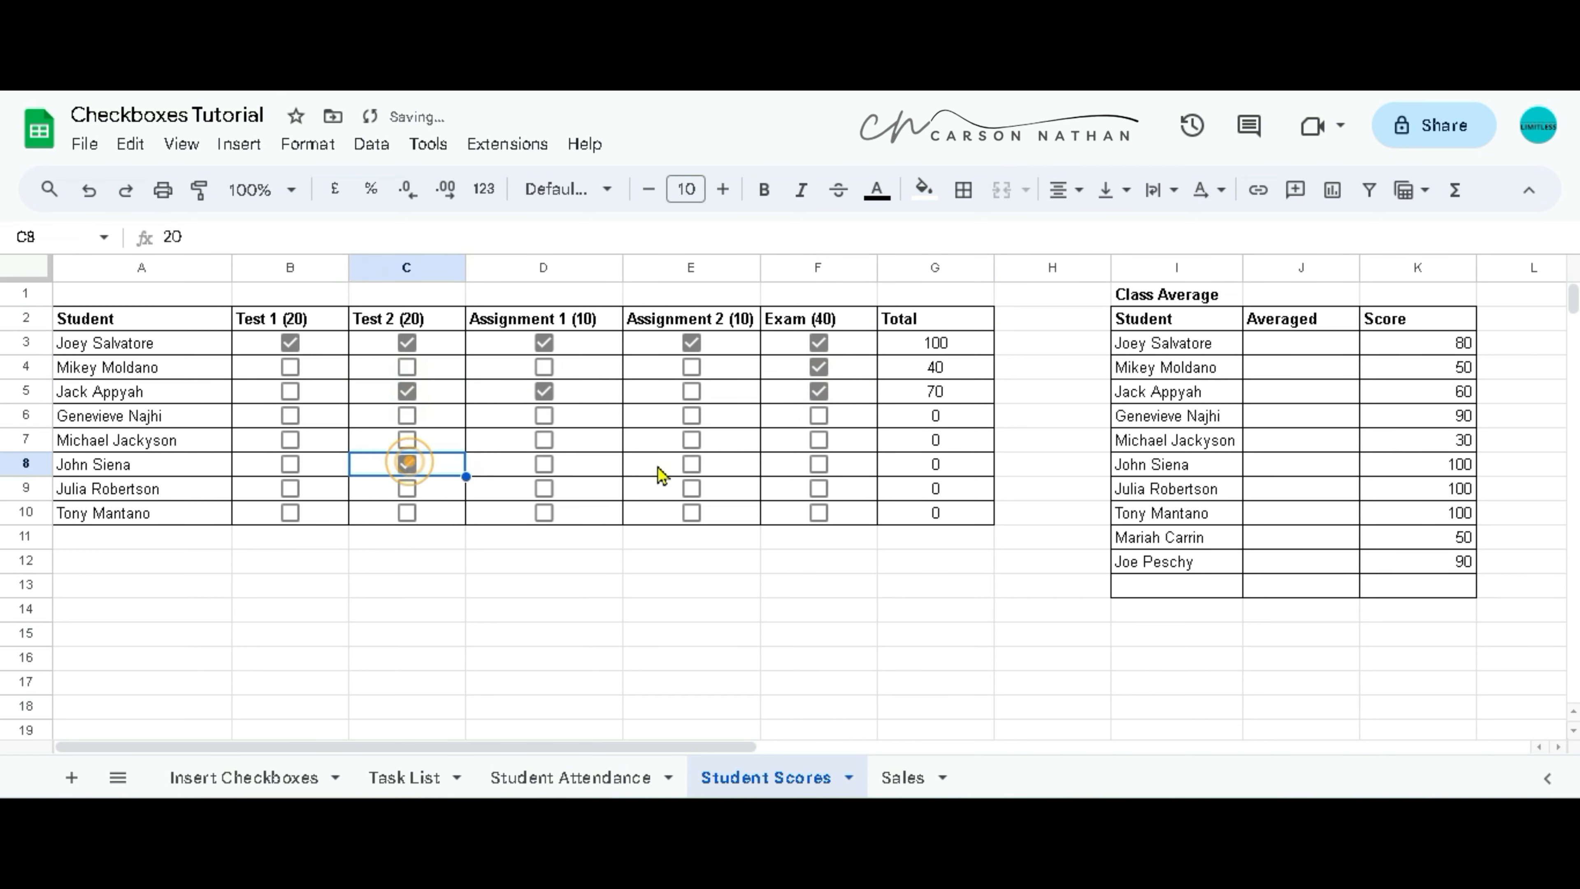
{"action": "left_click", "coordinate": [691, 464]}
{"action": "left_click", "coordinate": [814, 471]}
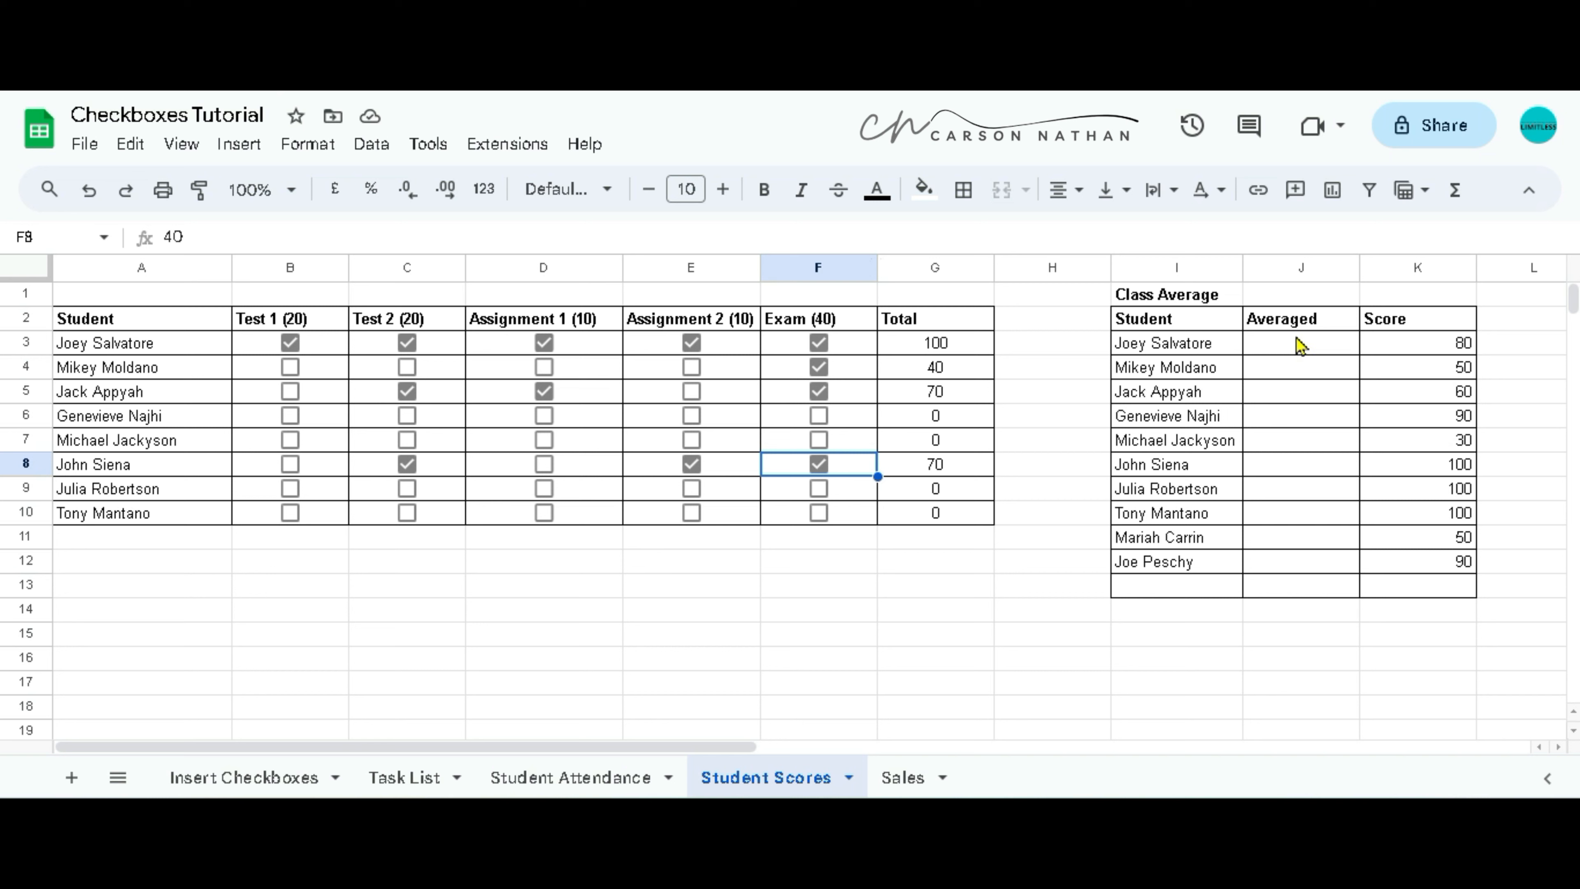
- Insert tick boxes in the Averaged cells J3:J12 and test the first one by ticking and clearing it
{"action": "left_click_drag", "start_coordinate": [1300, 345], "coordinate": [1300, 577]}
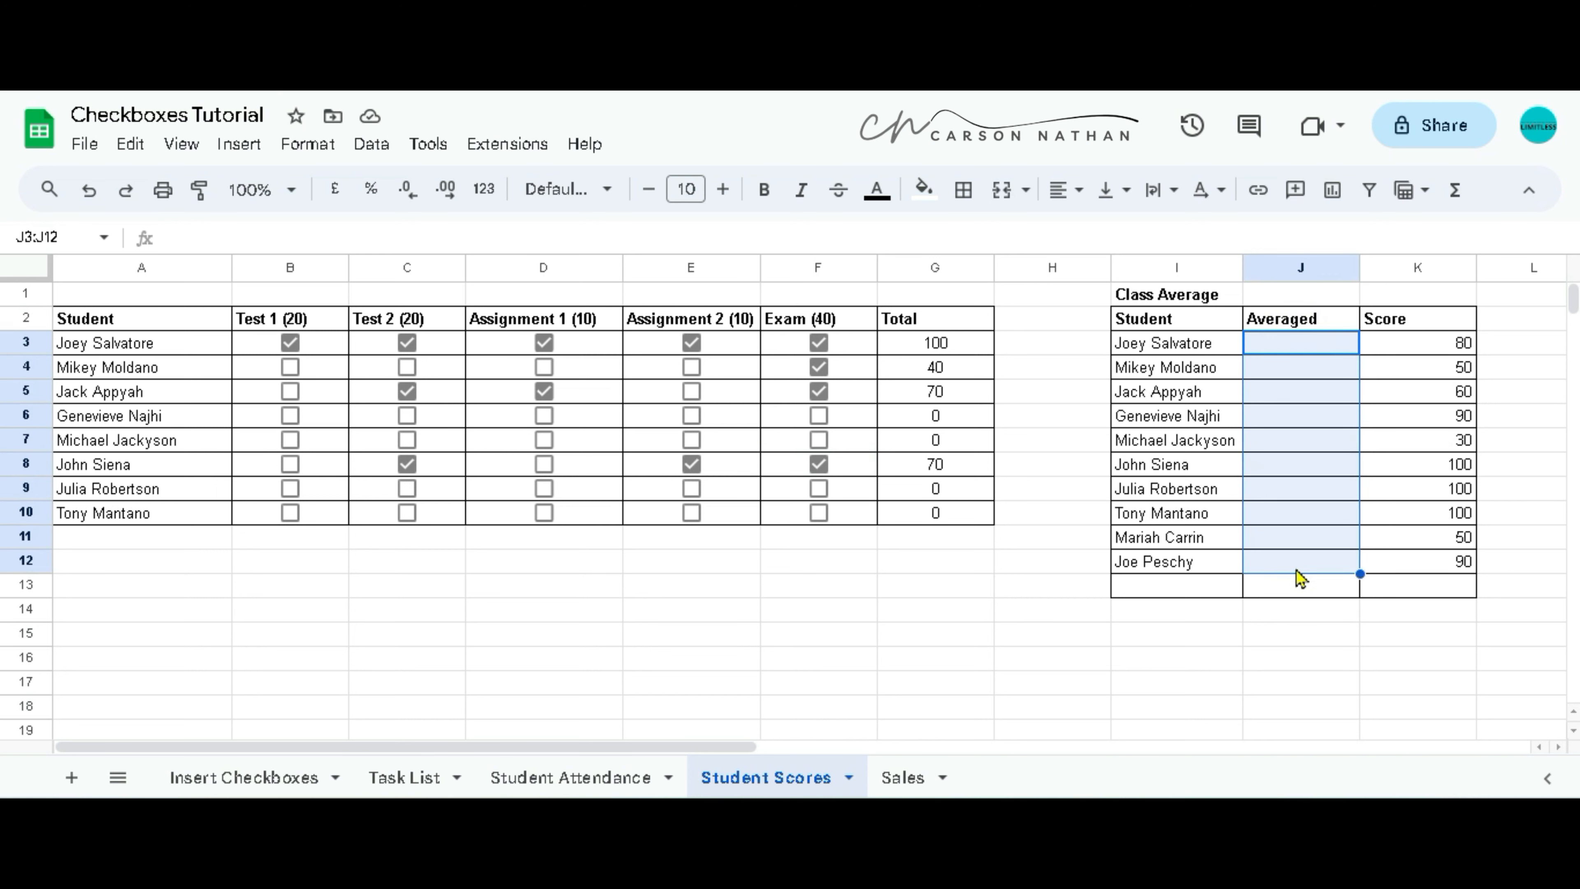
{"action": "left_click", "coordinate": [243, 150]}
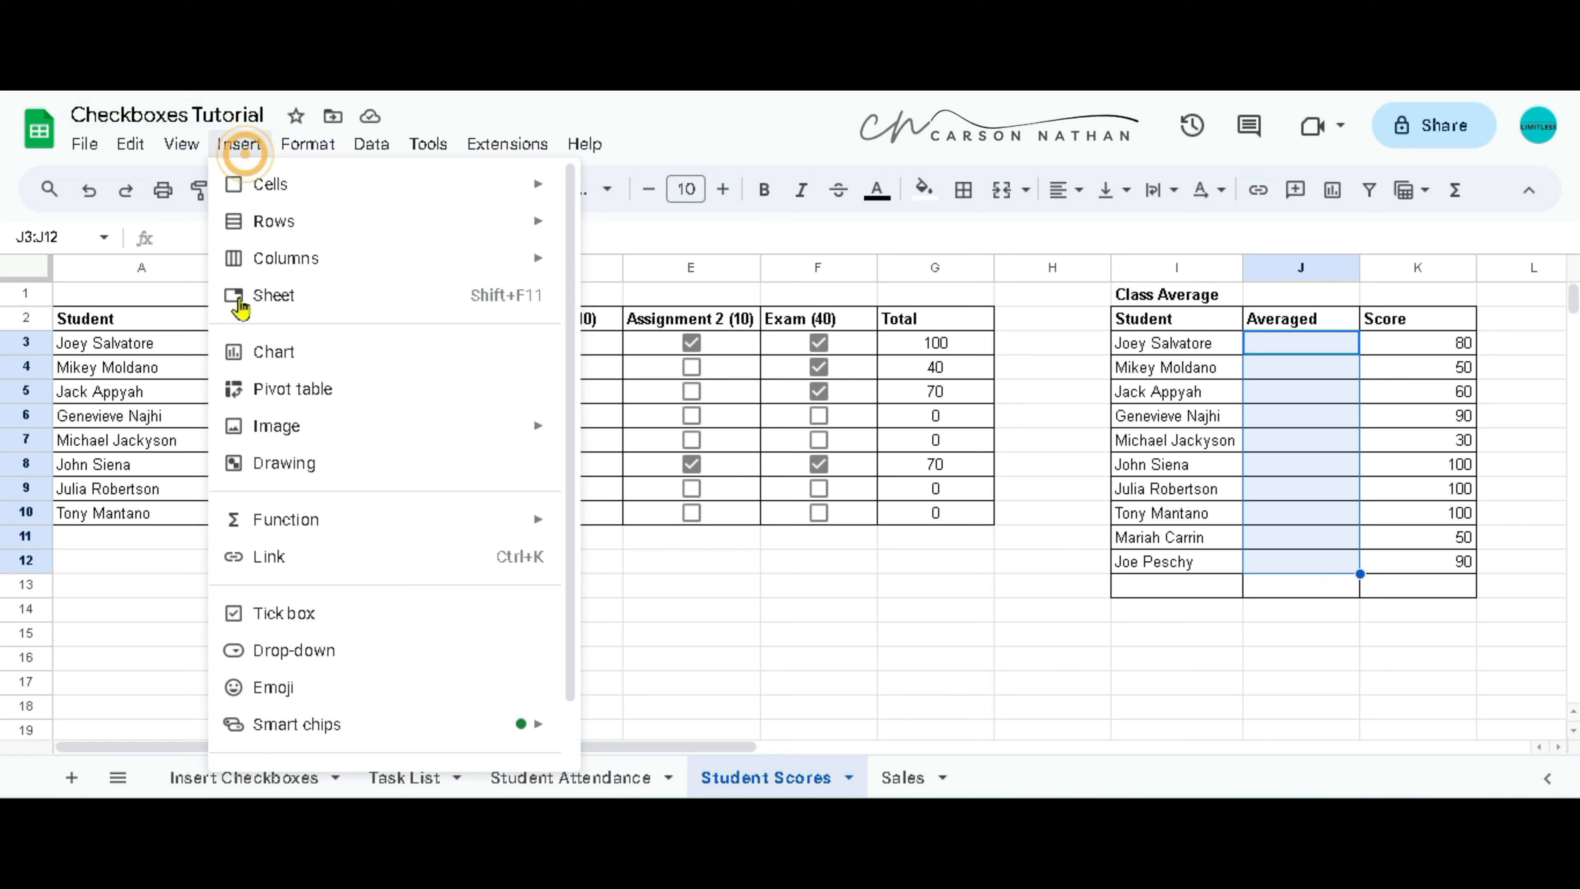
{"action": "left_click", "coordinate": [304, 614]}
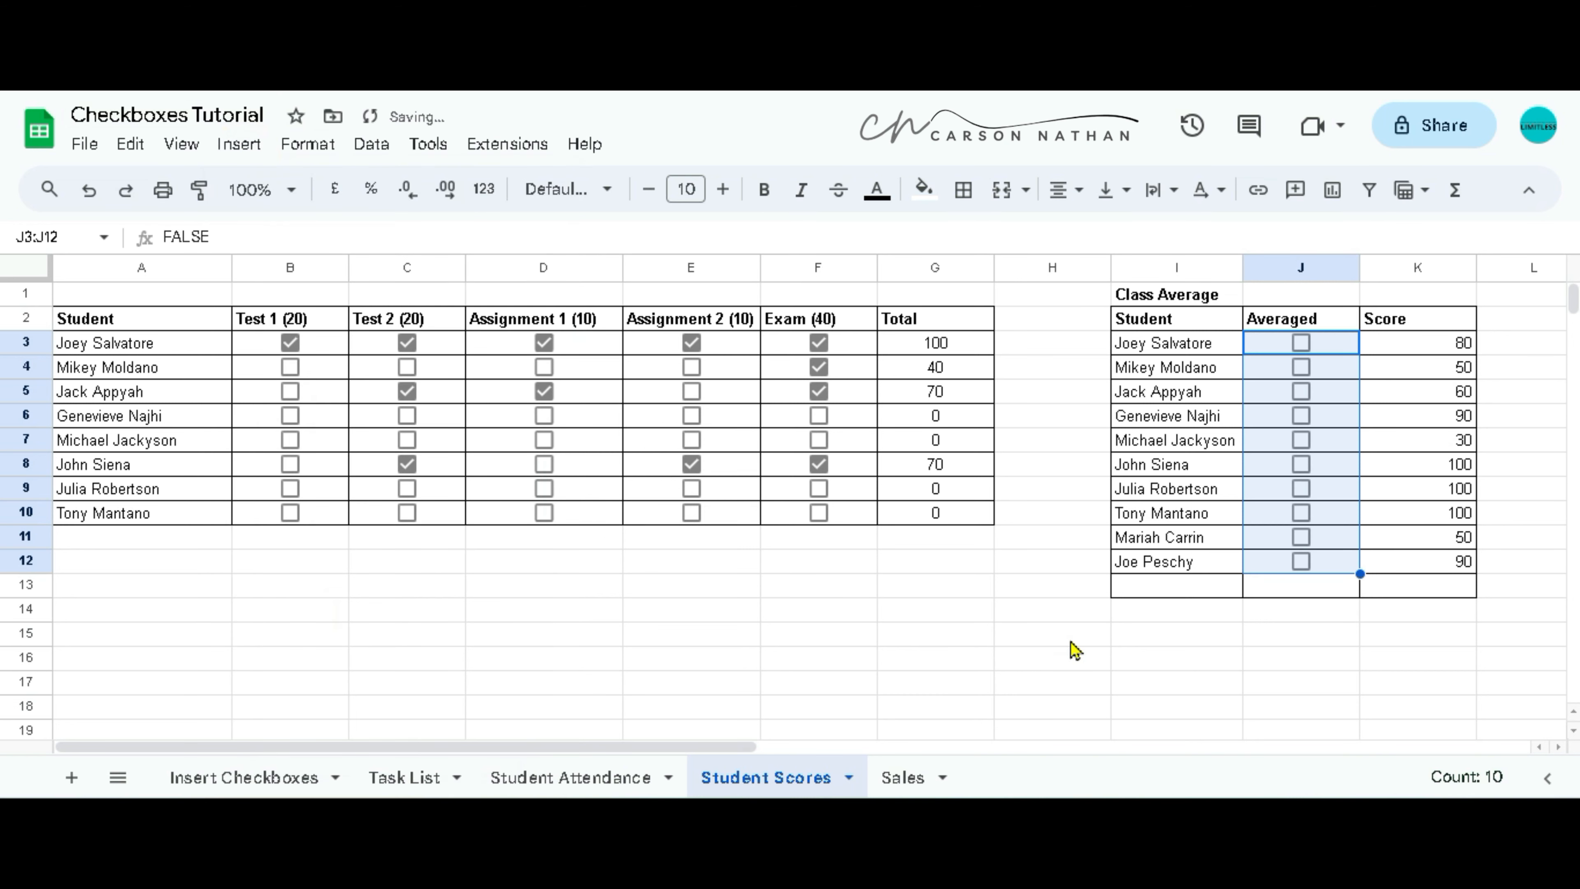
{"action": "left_click", "coordinate": [1522, 372]}
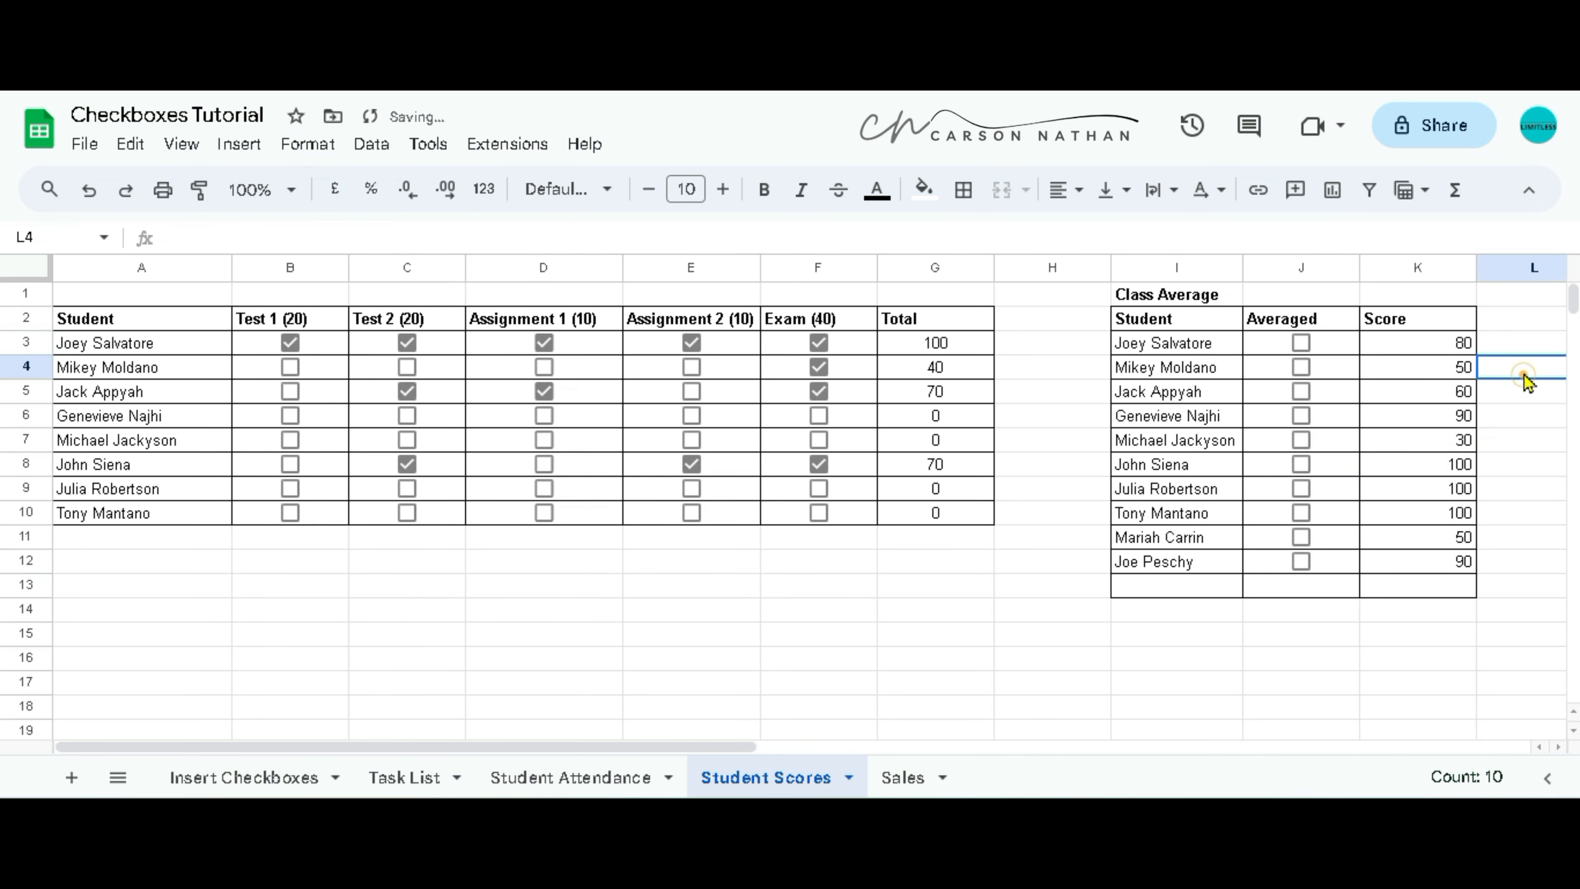
{"action": "left_click", "coordinate": [1301, 343]}
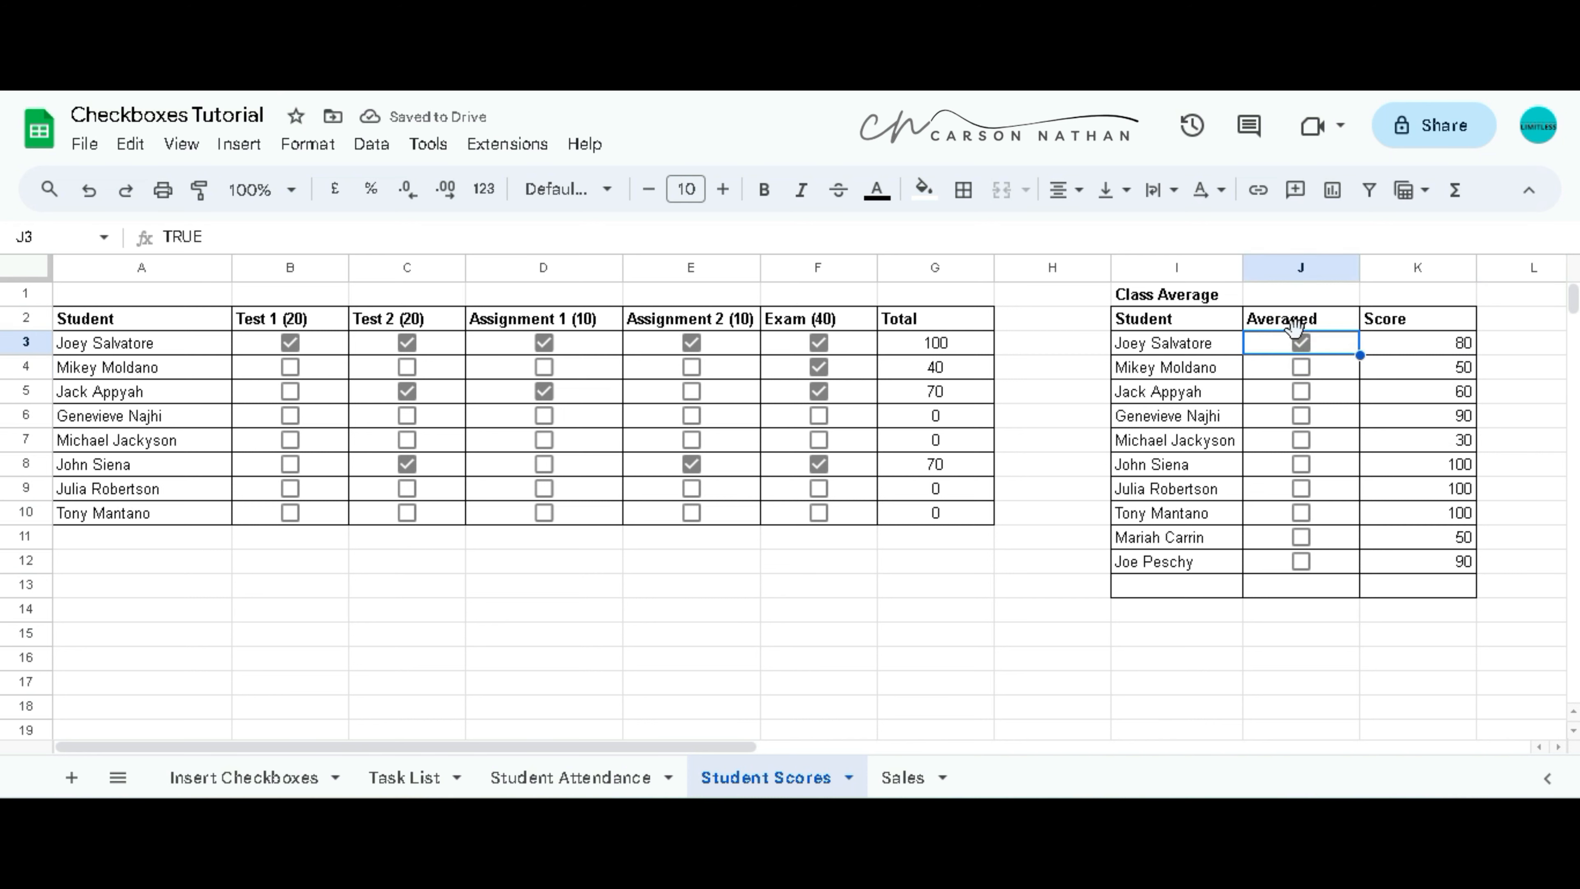
{"action": "left_click", "coordinate": [1301, 342]}
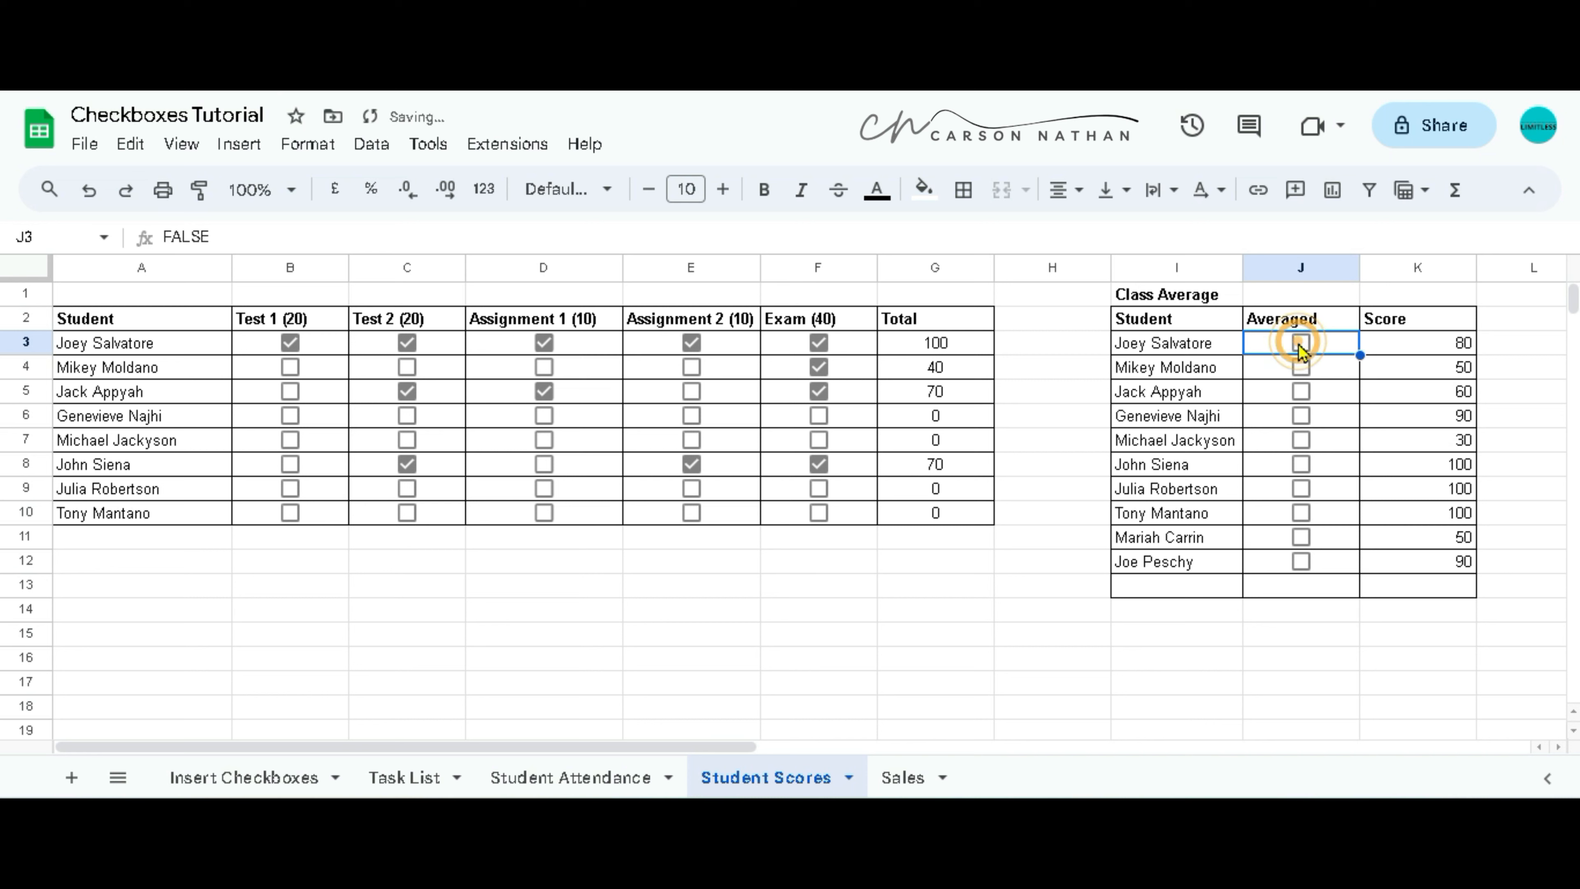
- Calculate the class average in J1 with the formula =AVERAGEIFS(K3:K12,J3:J12,TRUE)
{"action": "left_click", "coordinate": [1266, 296]}
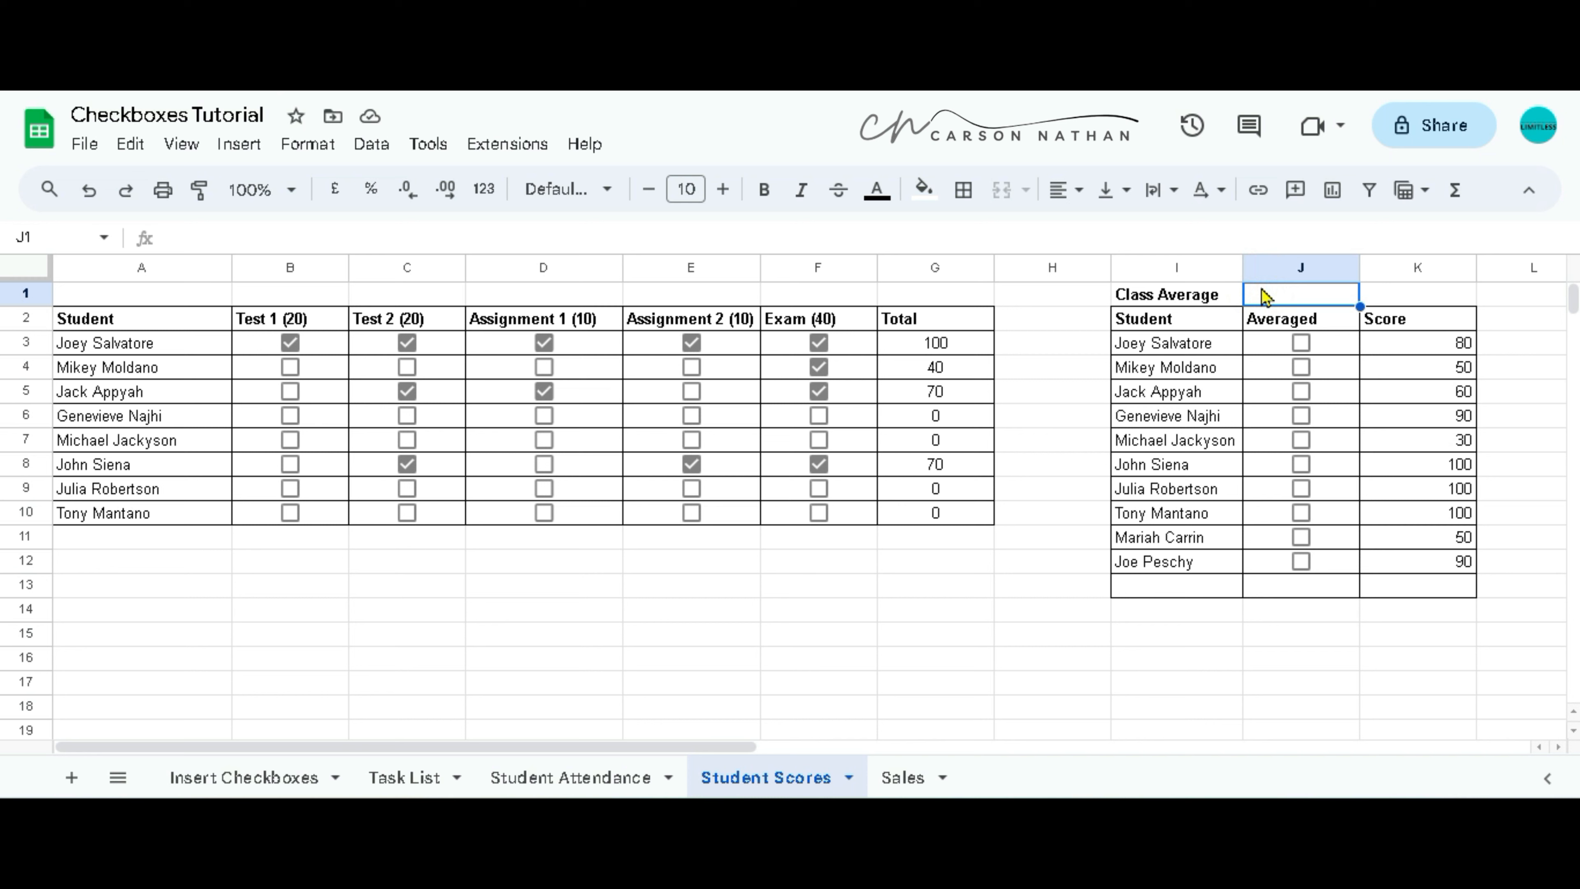
{"action": "type", "text": "="}
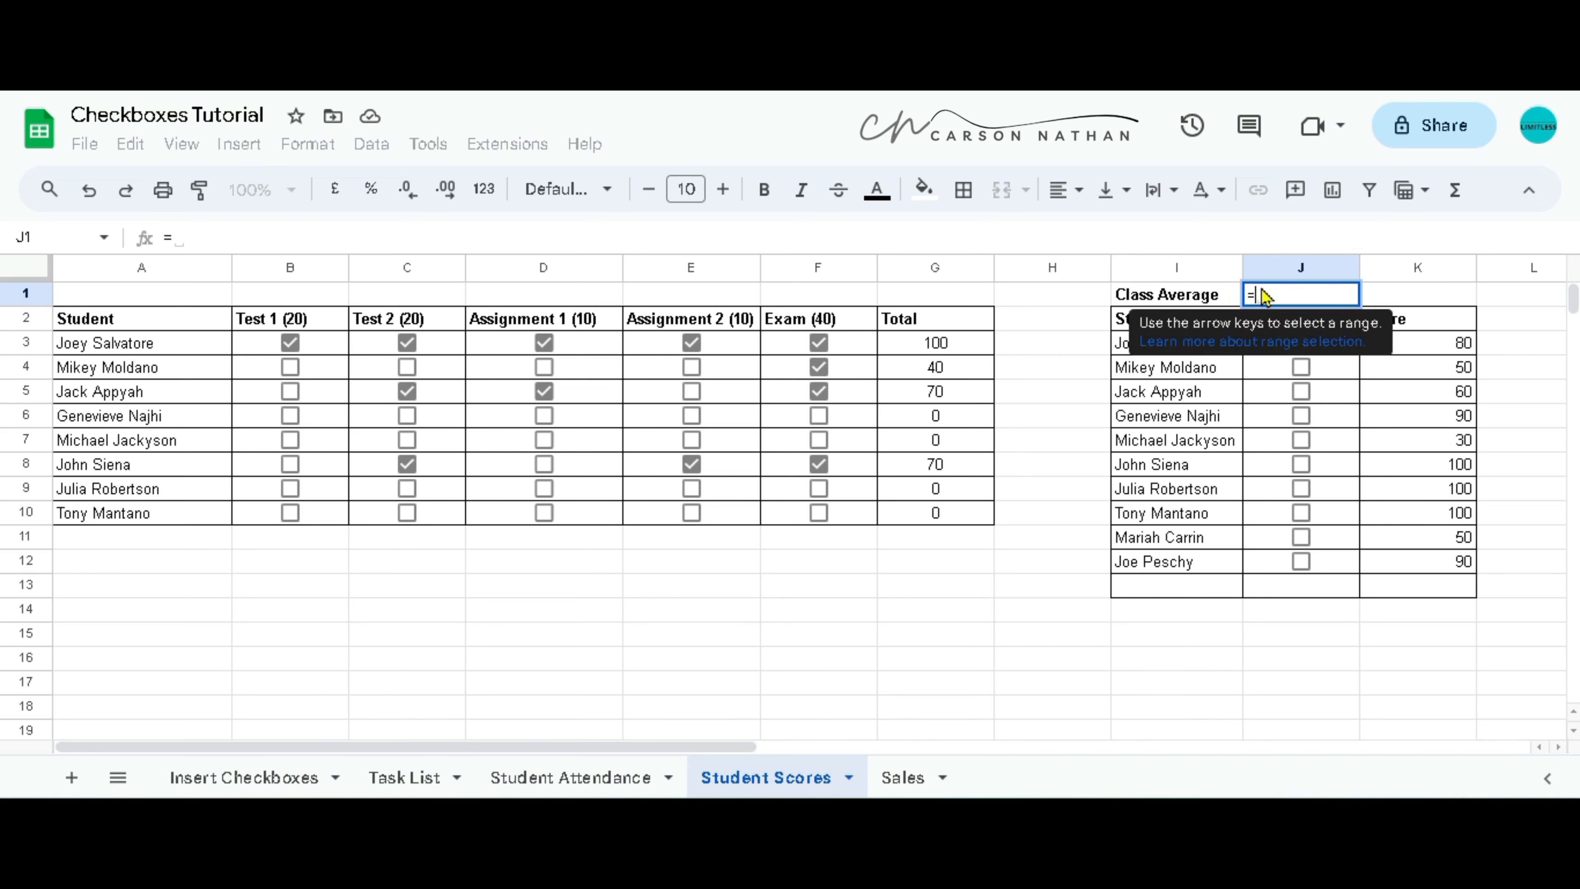
{"action": "type", "text": "AVERA"}
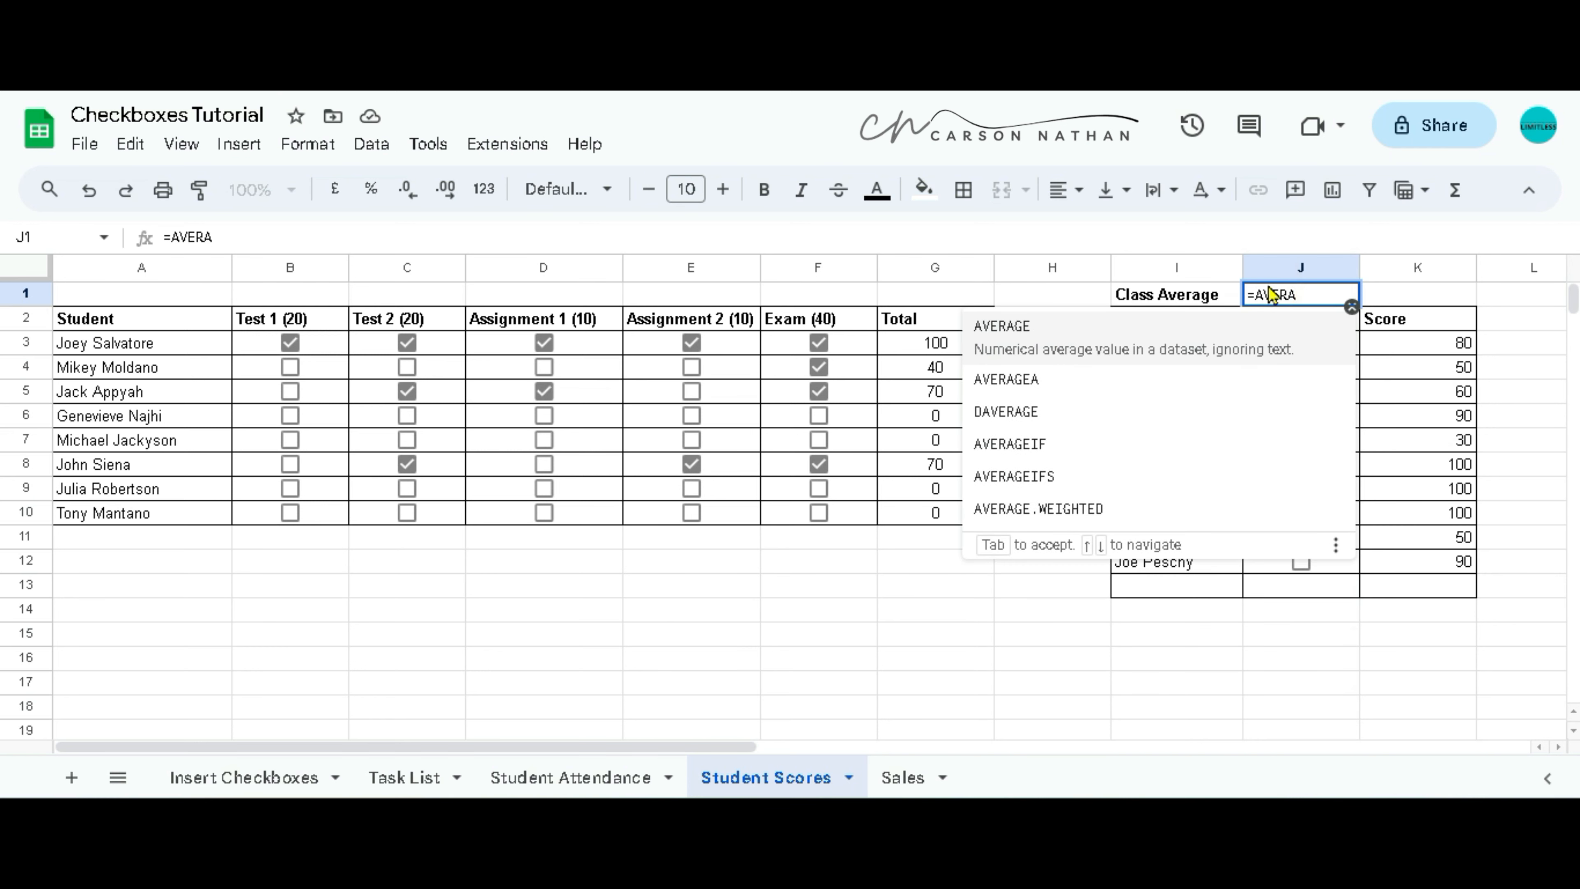
{"action": "left_click", "coordinate": [1061, 482]}
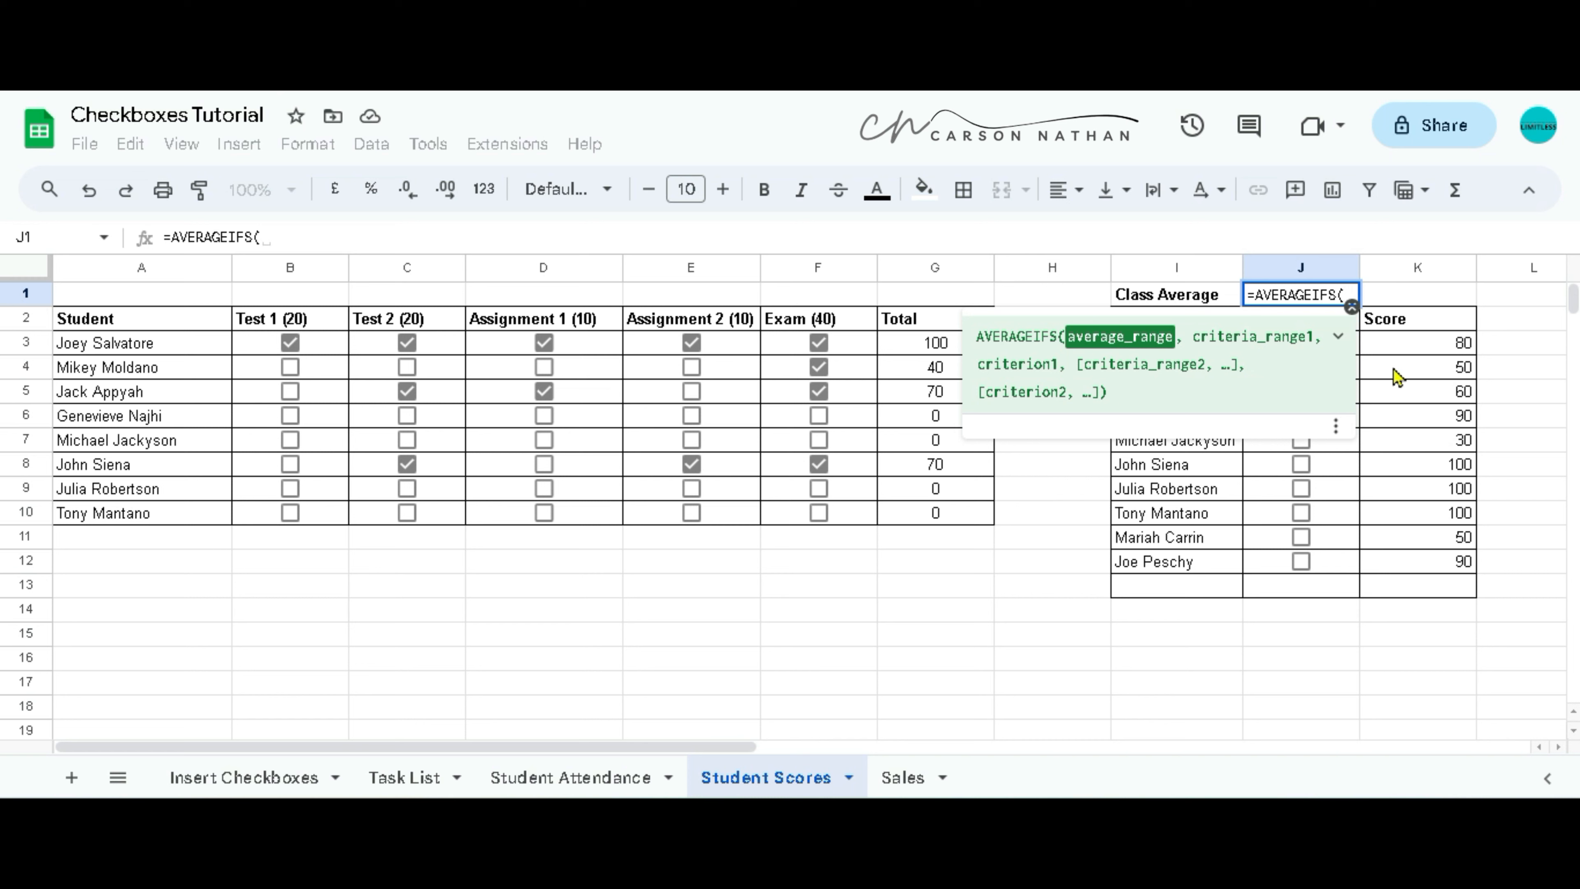
{"action": "left_click_drag", "start_coordinate": [1421, 342], "coordinate": [1425, 574]}
{"action": "type", "text": ","}
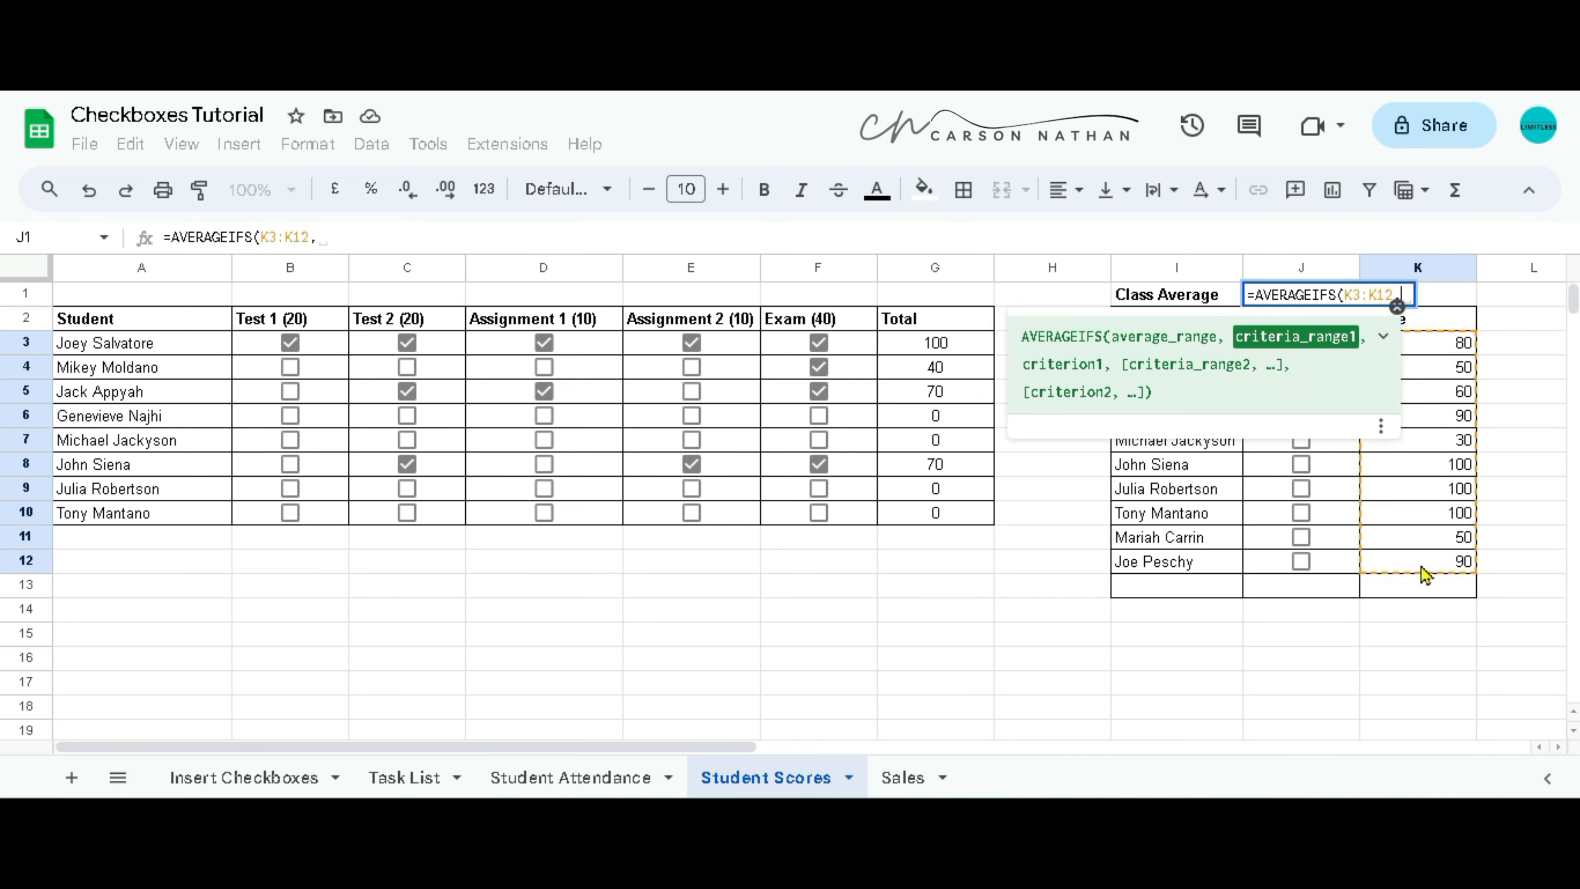
{"action": "left_click_drag", "start_coordinate": [1329, 561], "coordinate": [1323, 352]}
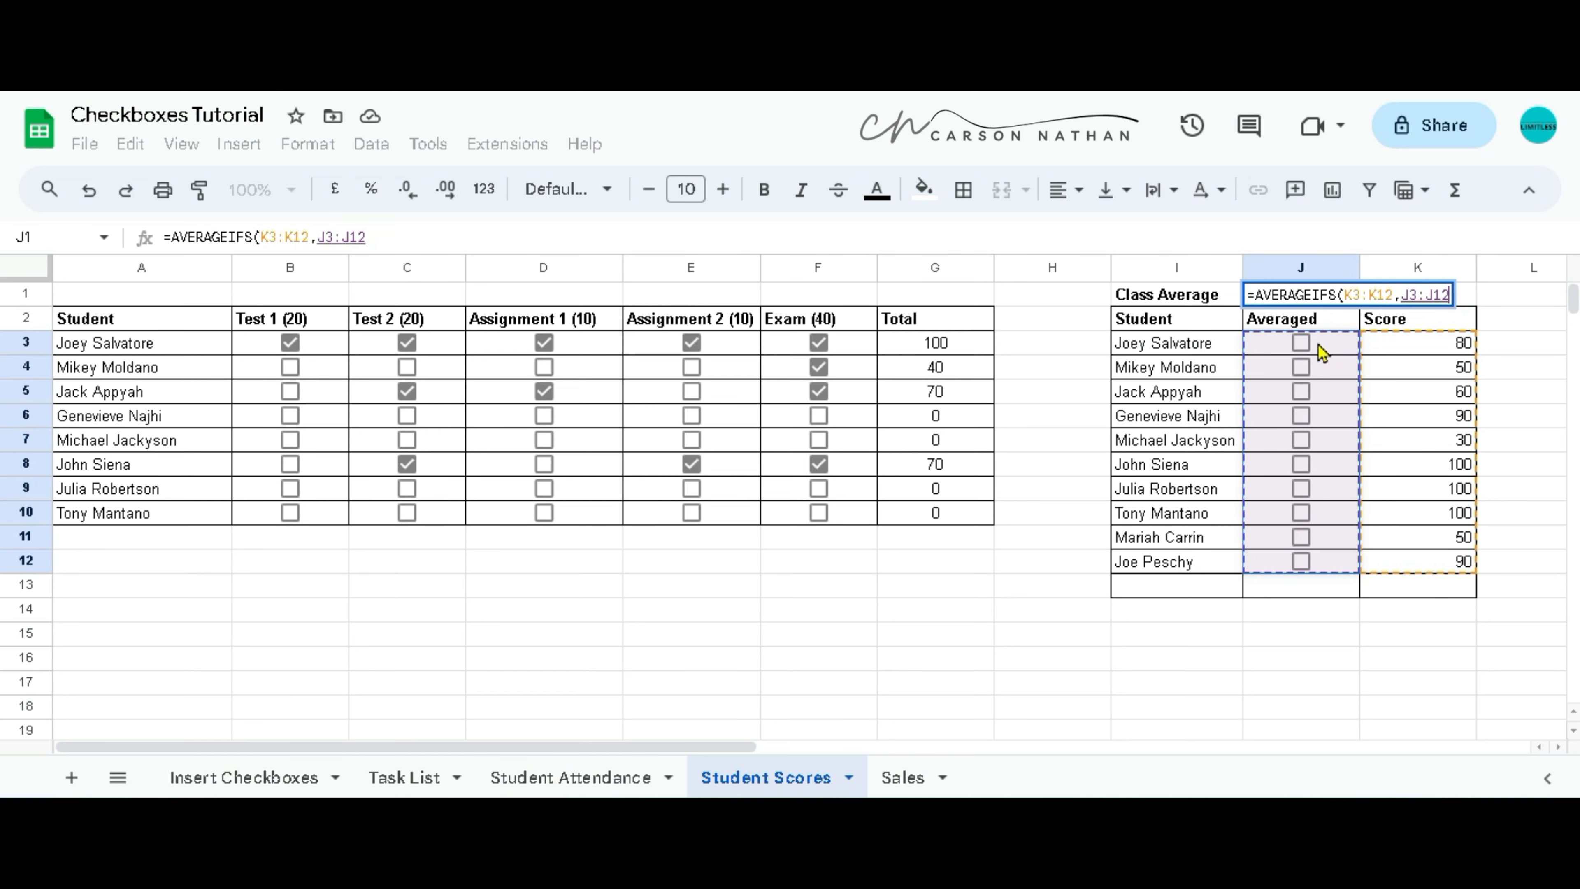
{"action": "type", "text": ","}
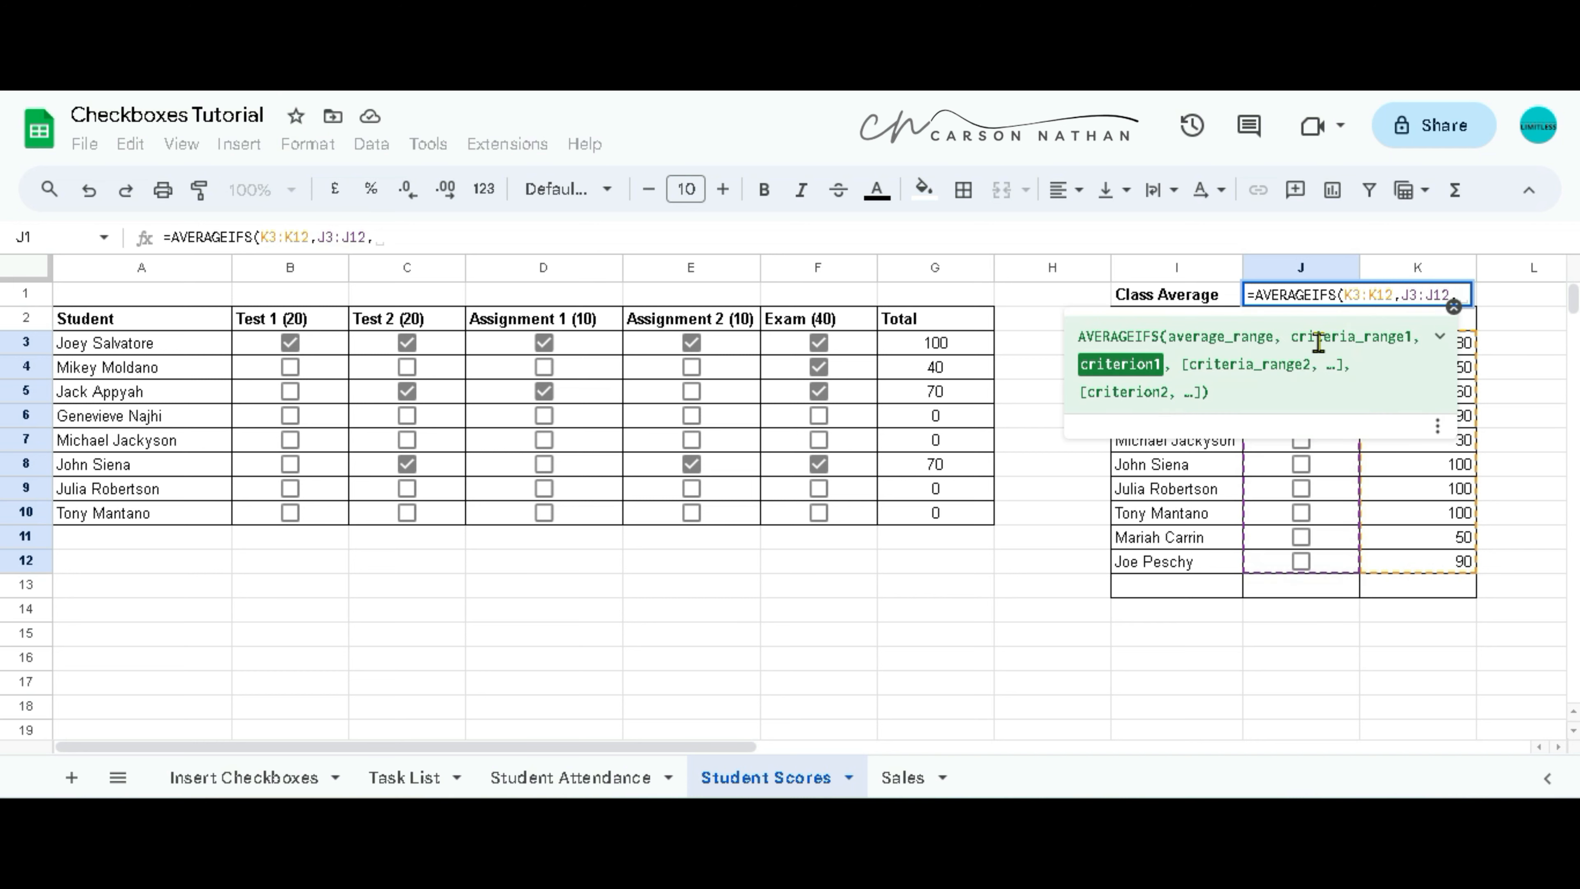
{"action": "type", "text": "TRUE"}
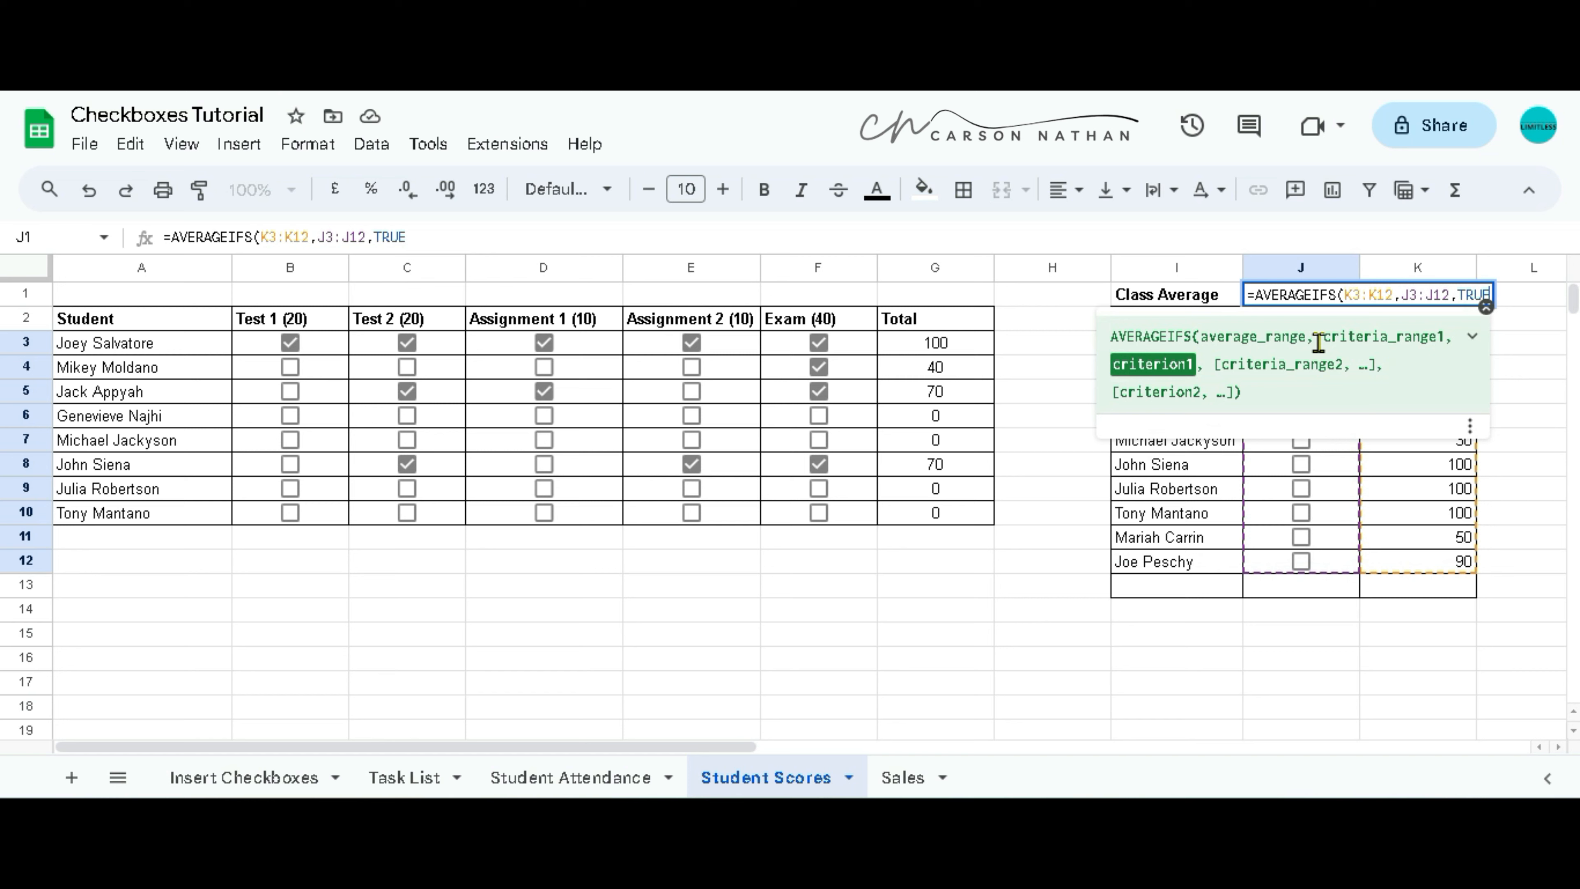
{"action": "type", "text": ")"}
{"action": "key", "text": "Return"}
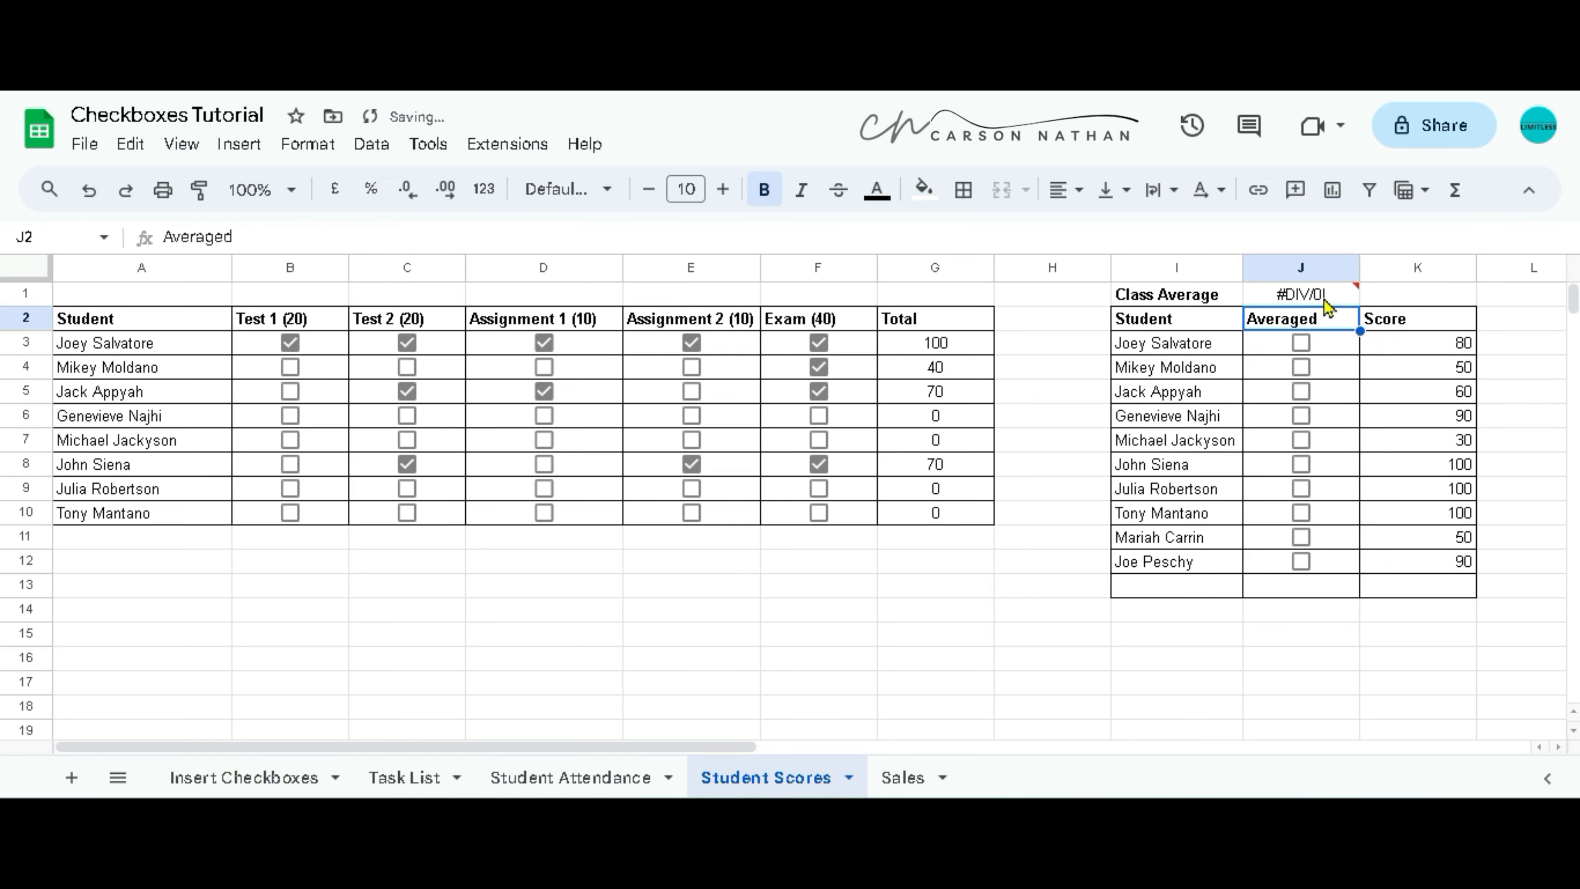
- Tick the Averaged boxes J3 through J8 to include those students' scores in the class average
{"action": "mouse_move", "coordinate": [1326, 300]}
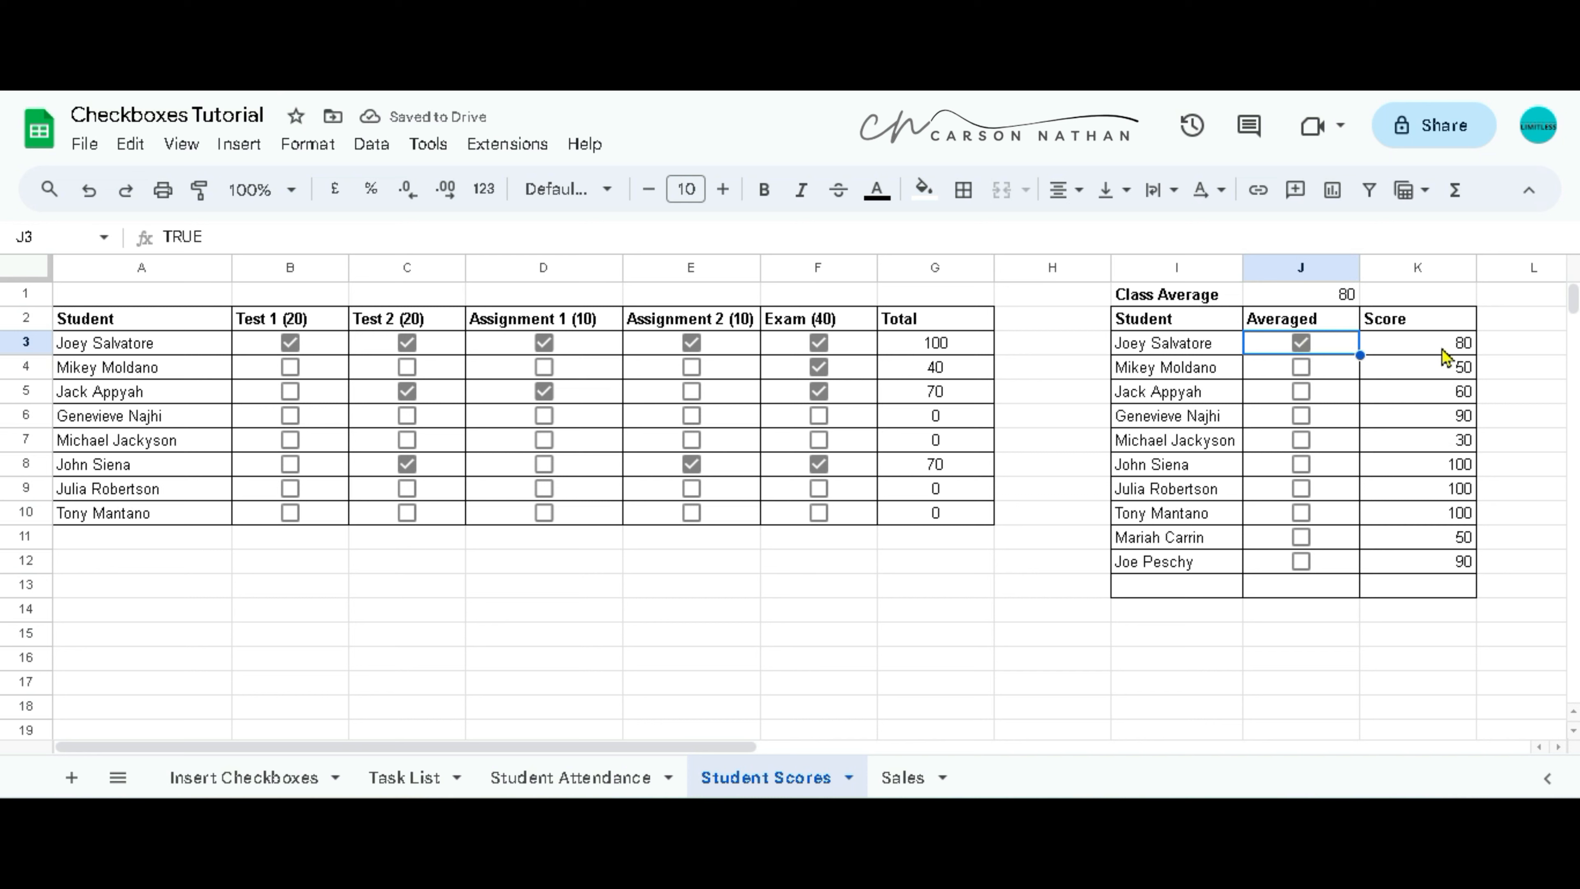
{"action": "left_click", "coordinate": [1301, 369]}
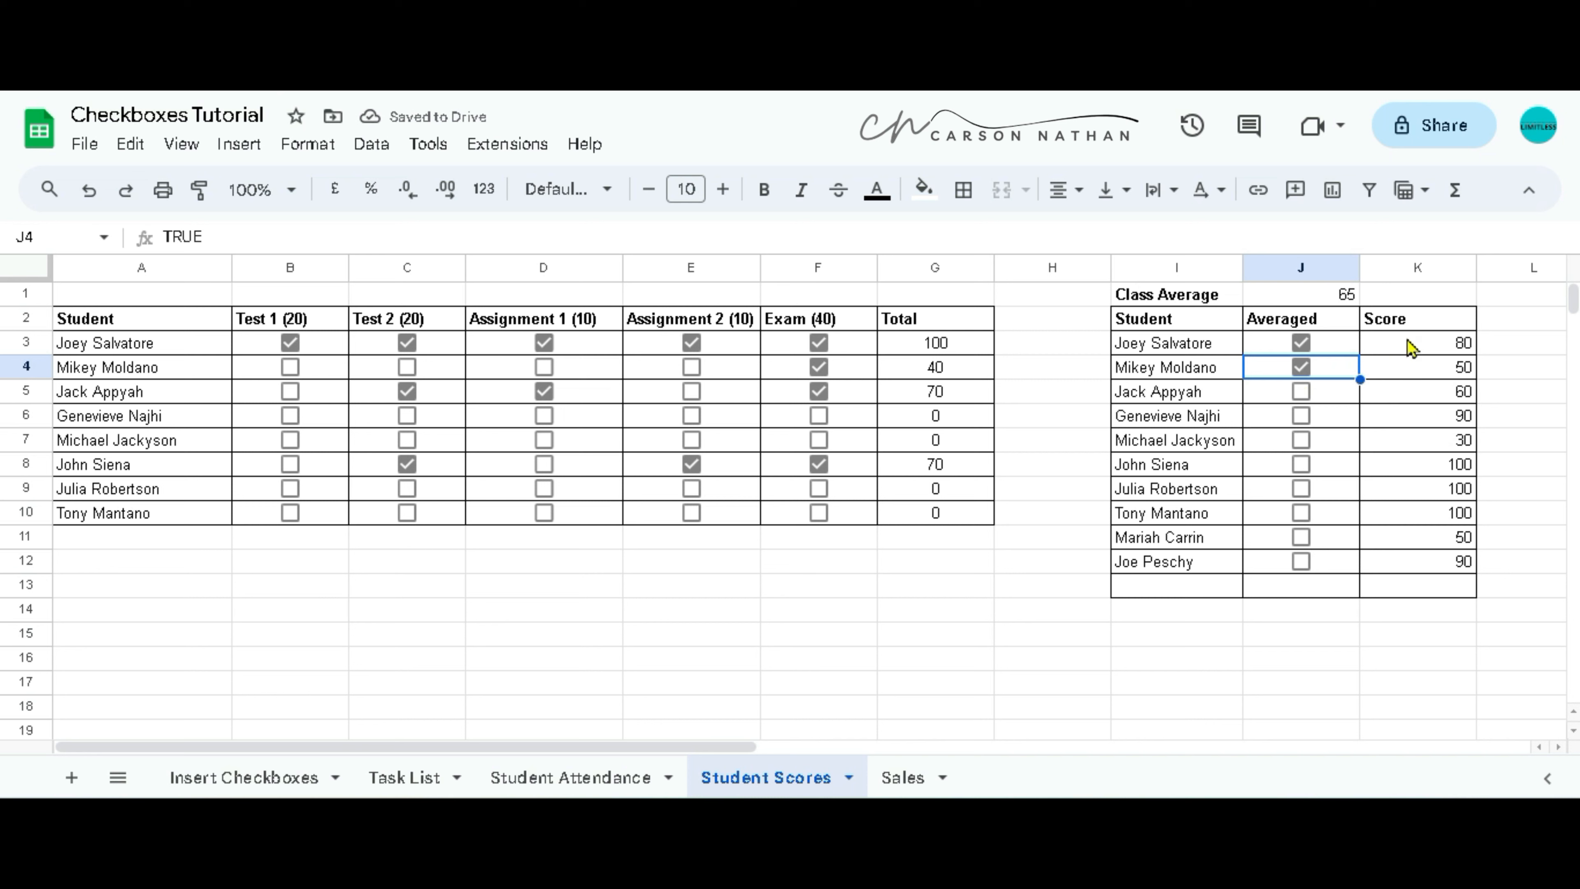
{"action": "left_click", "coordinate": [1302, 395]}
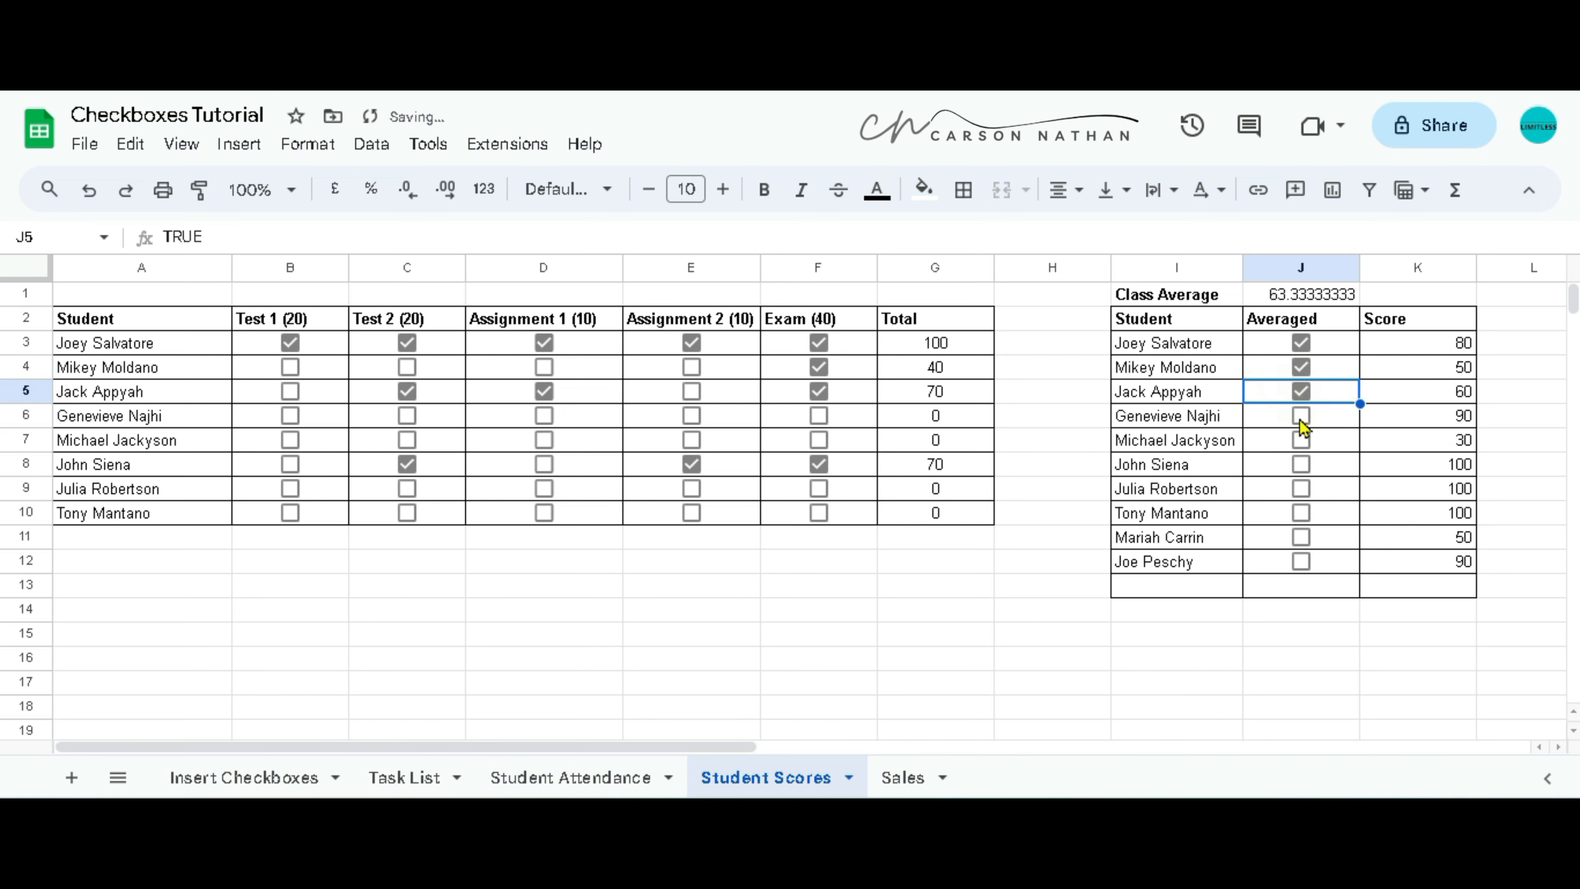
{"action": "left_click", "coordinate": [1302, 416]}
{"action": "left_click", "coordinate": [1300, 441]}
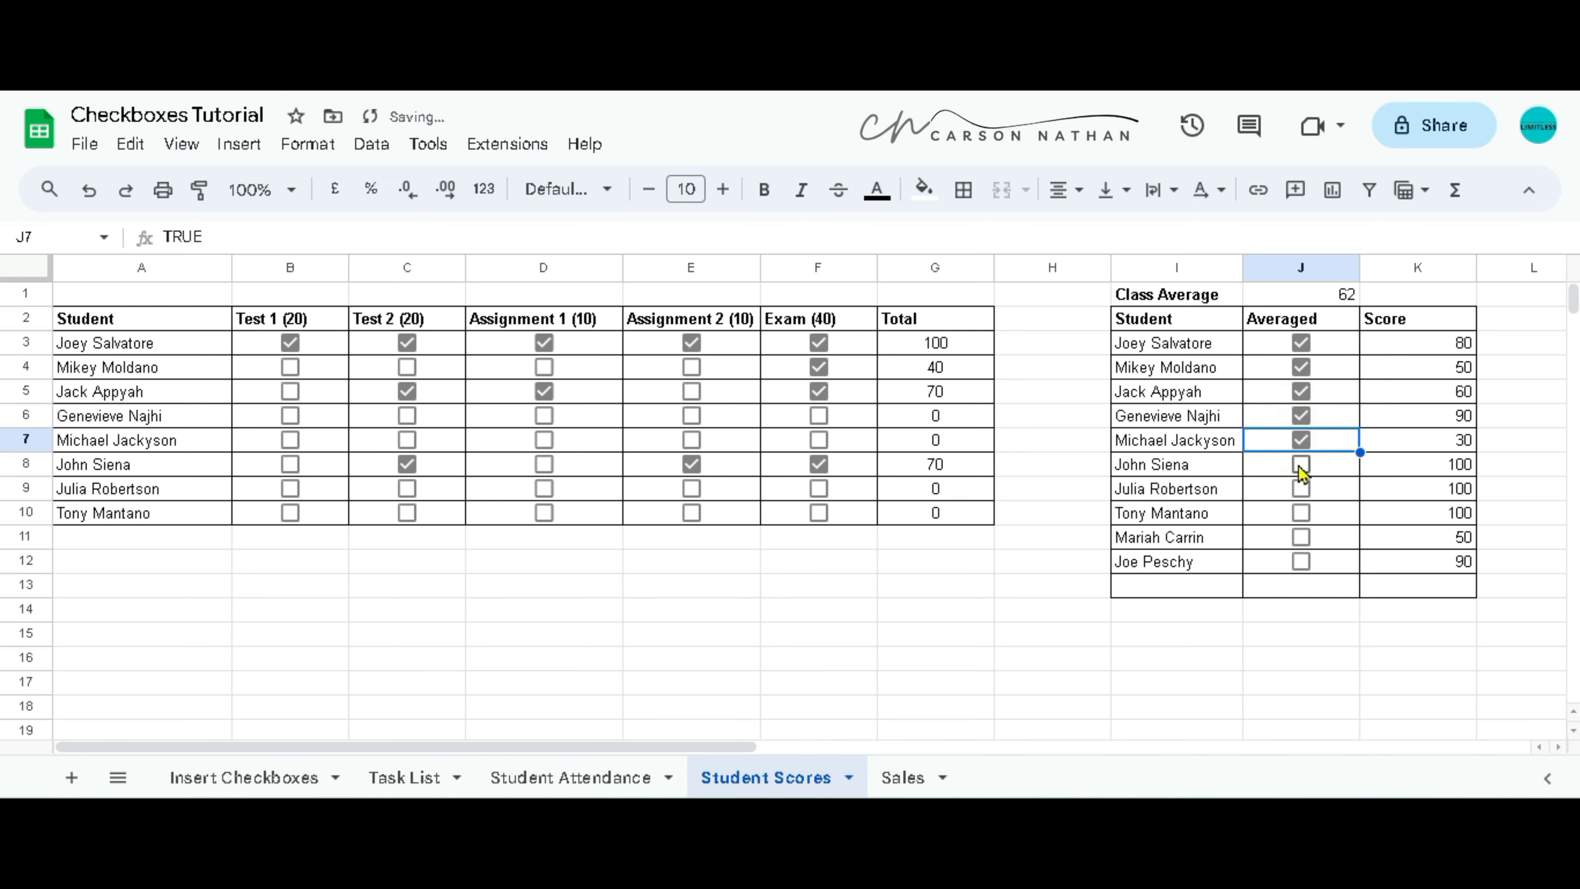
{"action": "left_click", "coordinate": [1300, 464]}
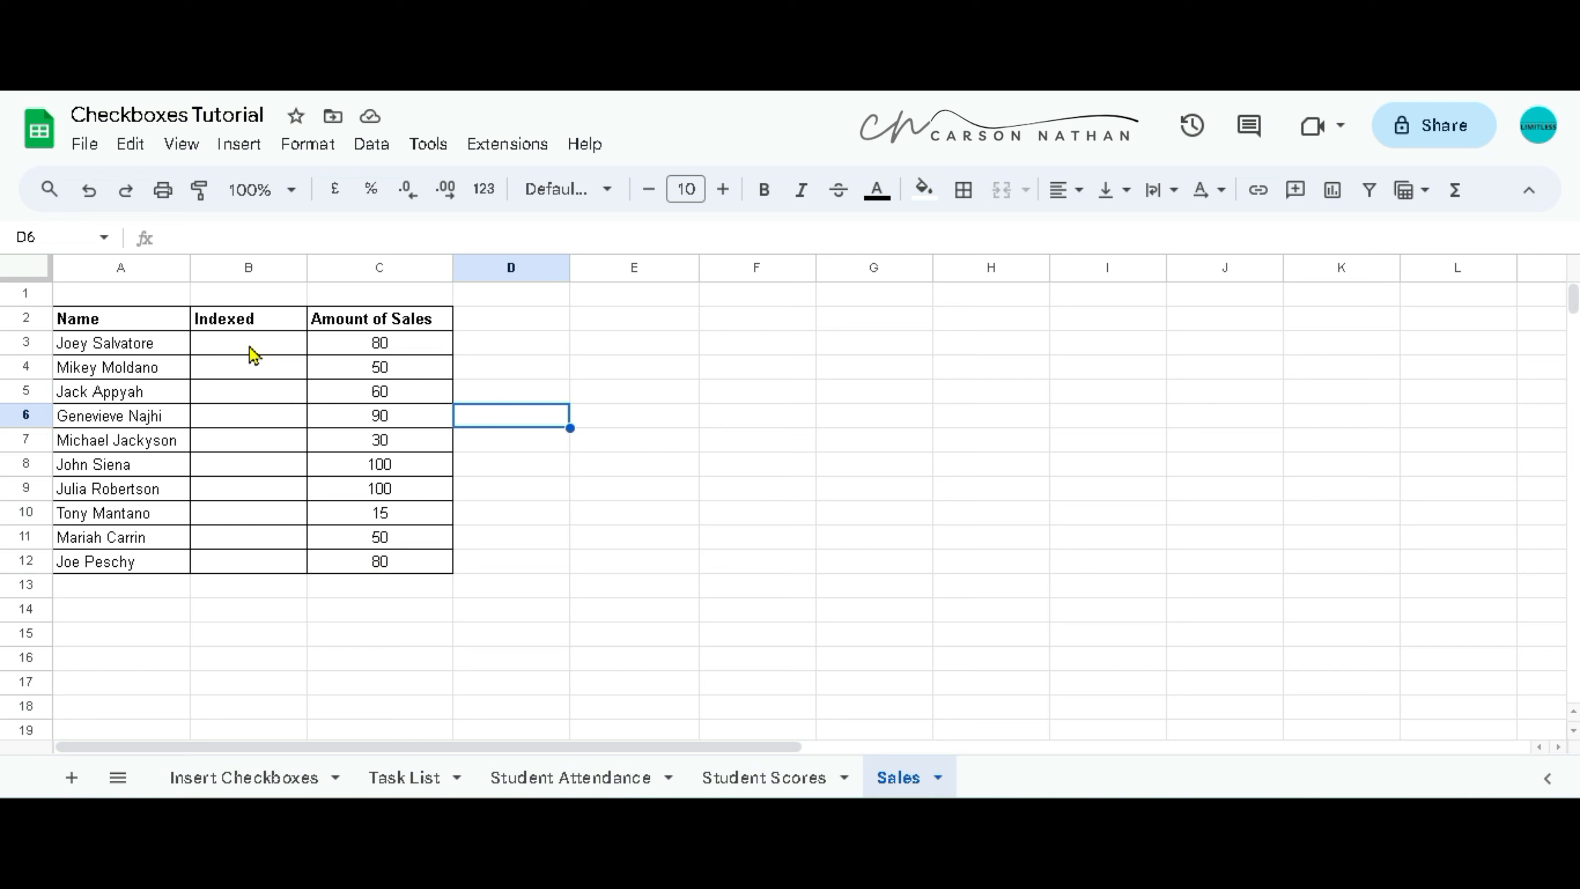
- Insert tick boxes in the Indexed cells B3:B12 on the Sales sheet
{"action": "left_click_drag", "start_coordinate": [248, 346], "coordinate": [252, 565]}
{"action": "left_click", "coordinate": [238, 144]}
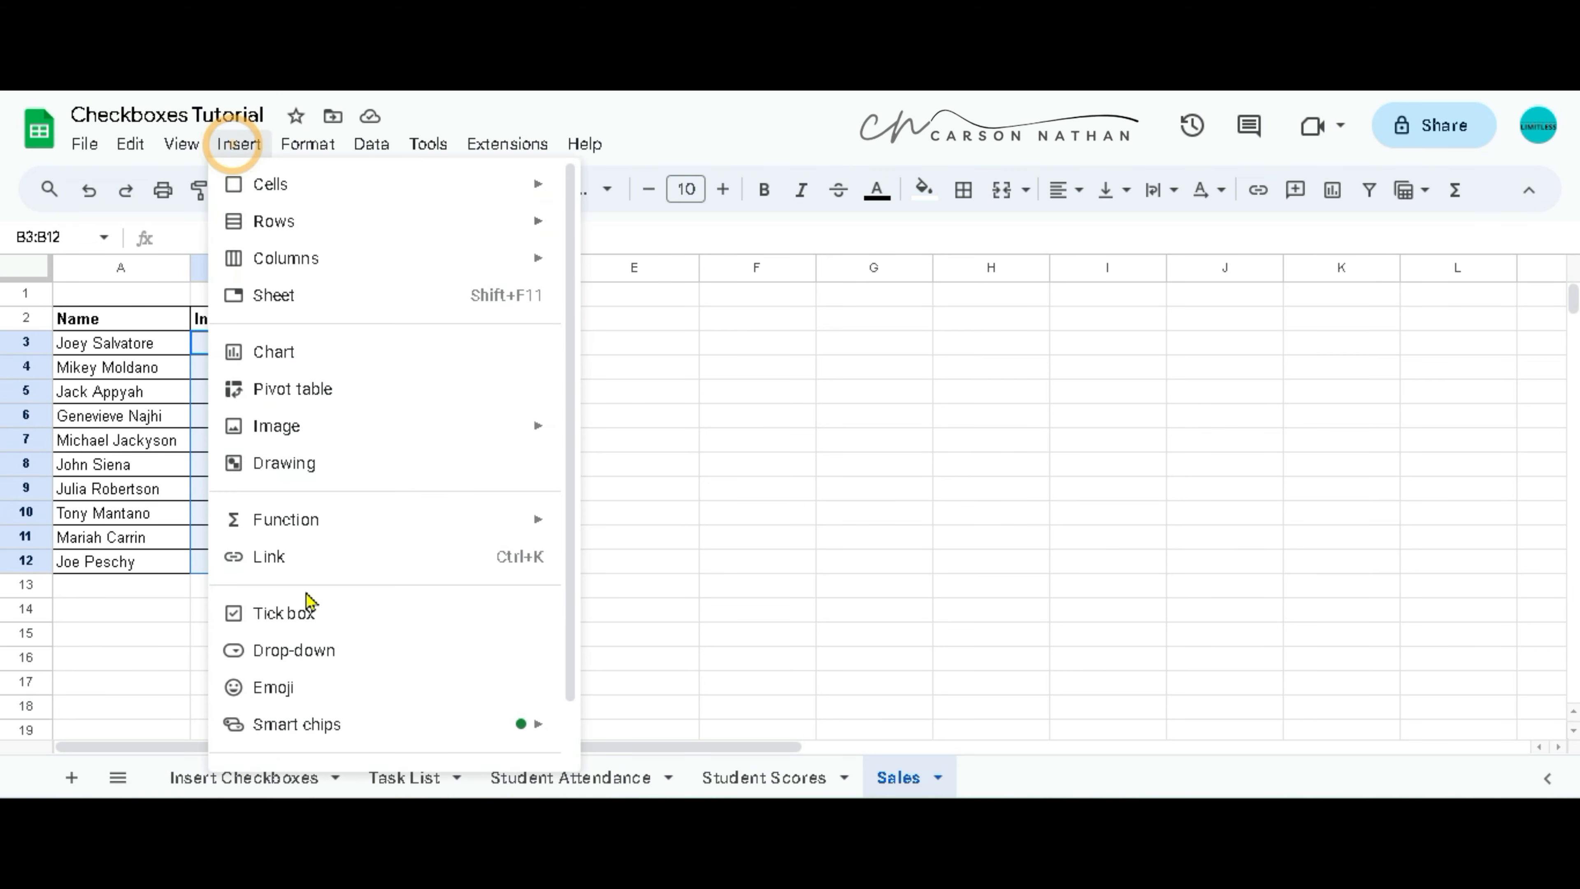
{"action": "left_click", "coordinate": [291, 615]}
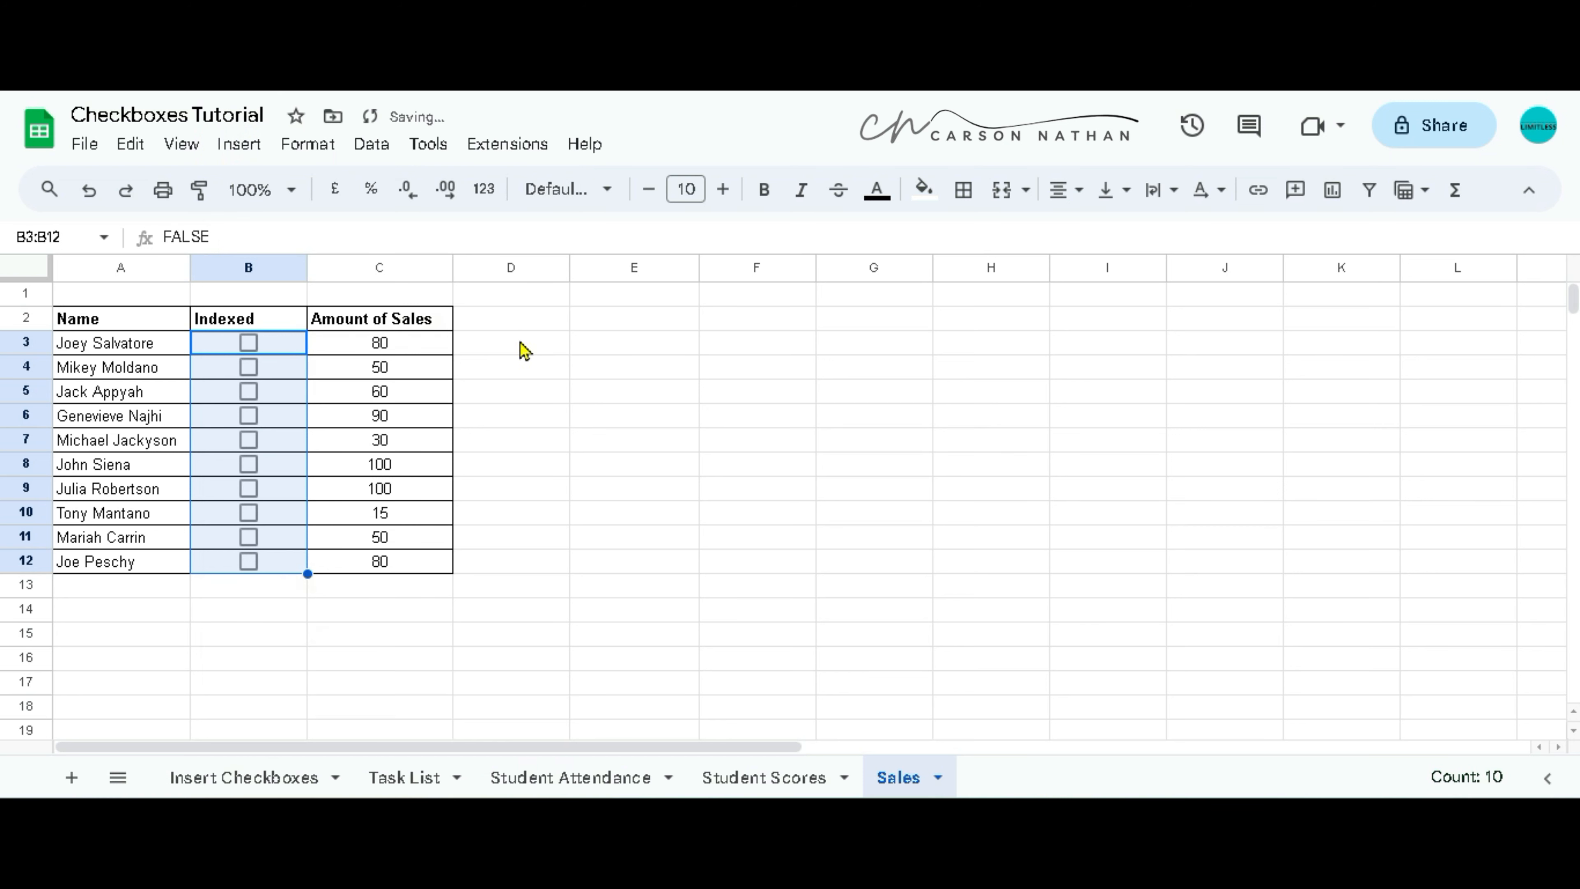
{"action": "left_click", "coordinate": [535, 341]}
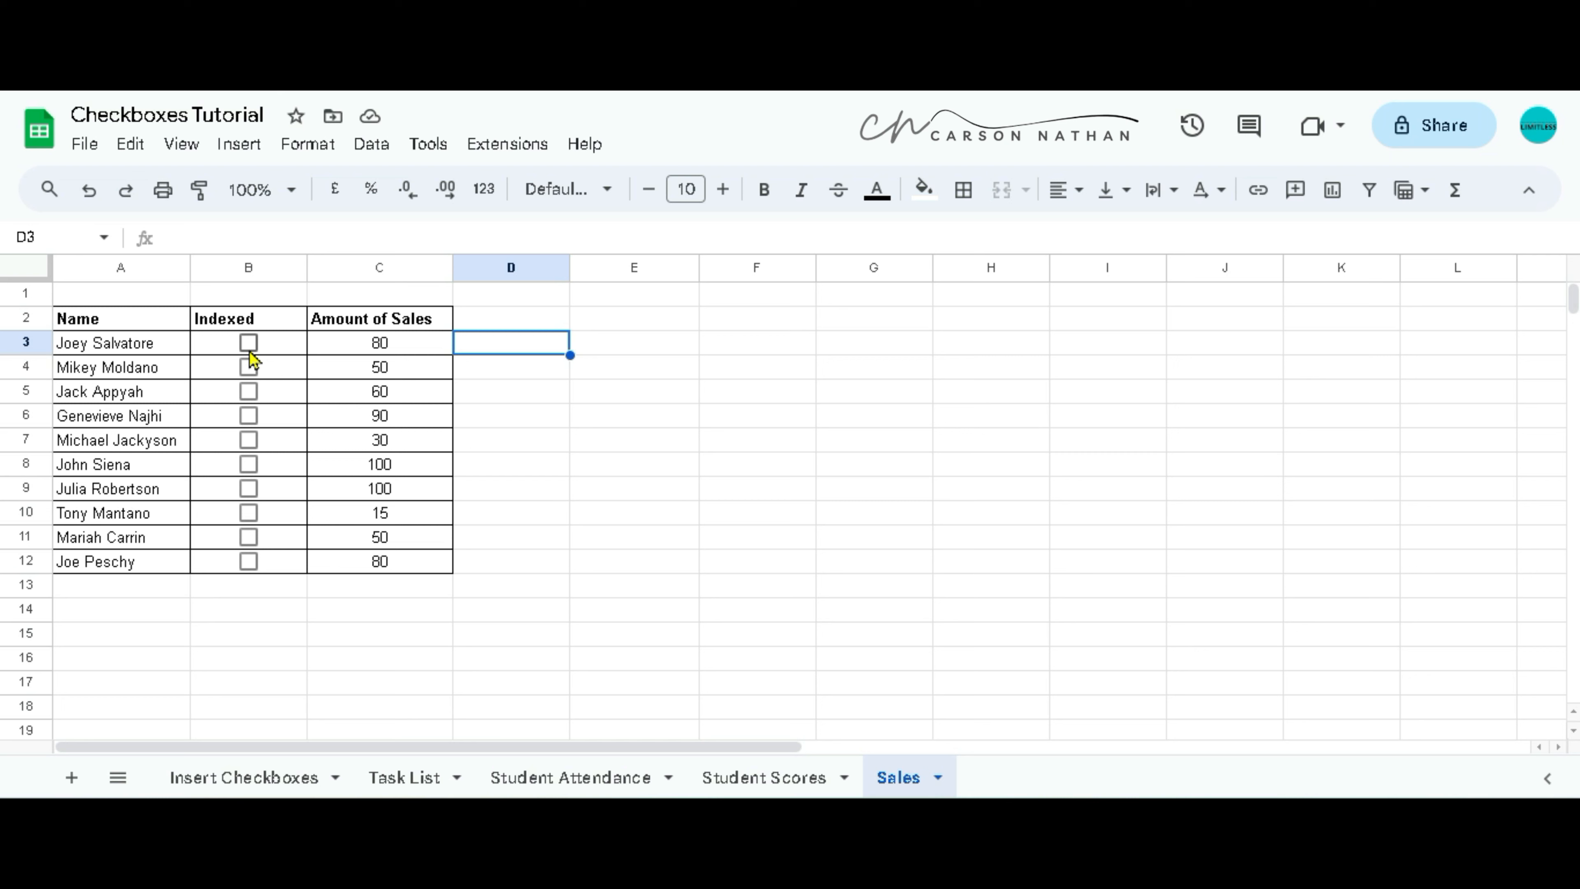
- Extract the ticked sales records into E2 with the formula =QUERY(A2:C12,"WHERE B=TRUE")
{"action": "left_click", "coordinate": [680, 320]}
{"action": "left_click", "coordinate": [679, 321]}
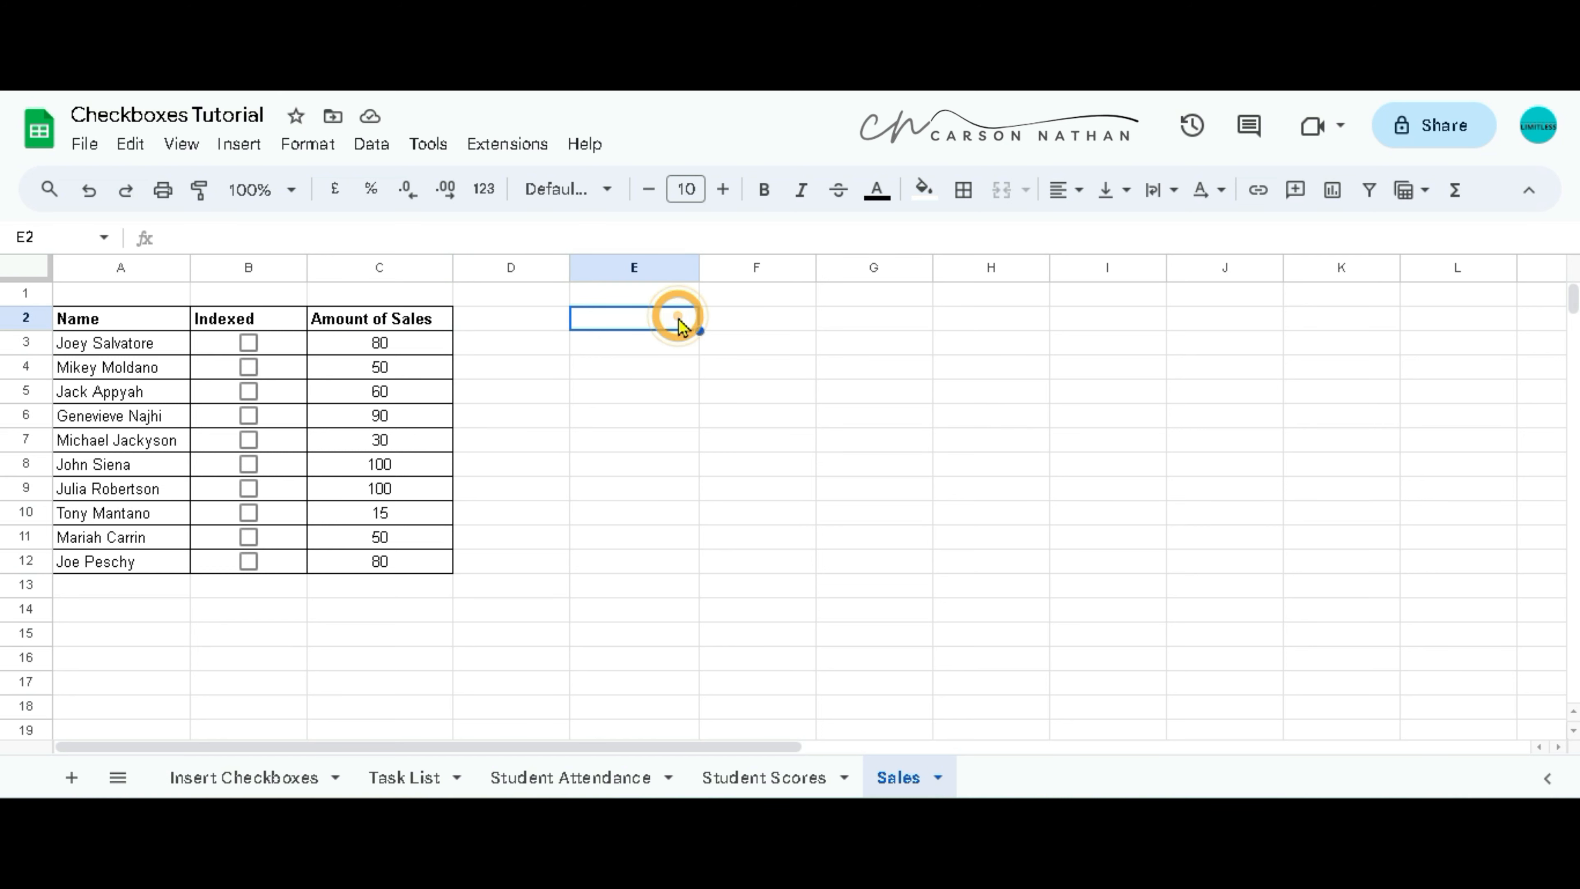
{"action": "type", "text": "="}
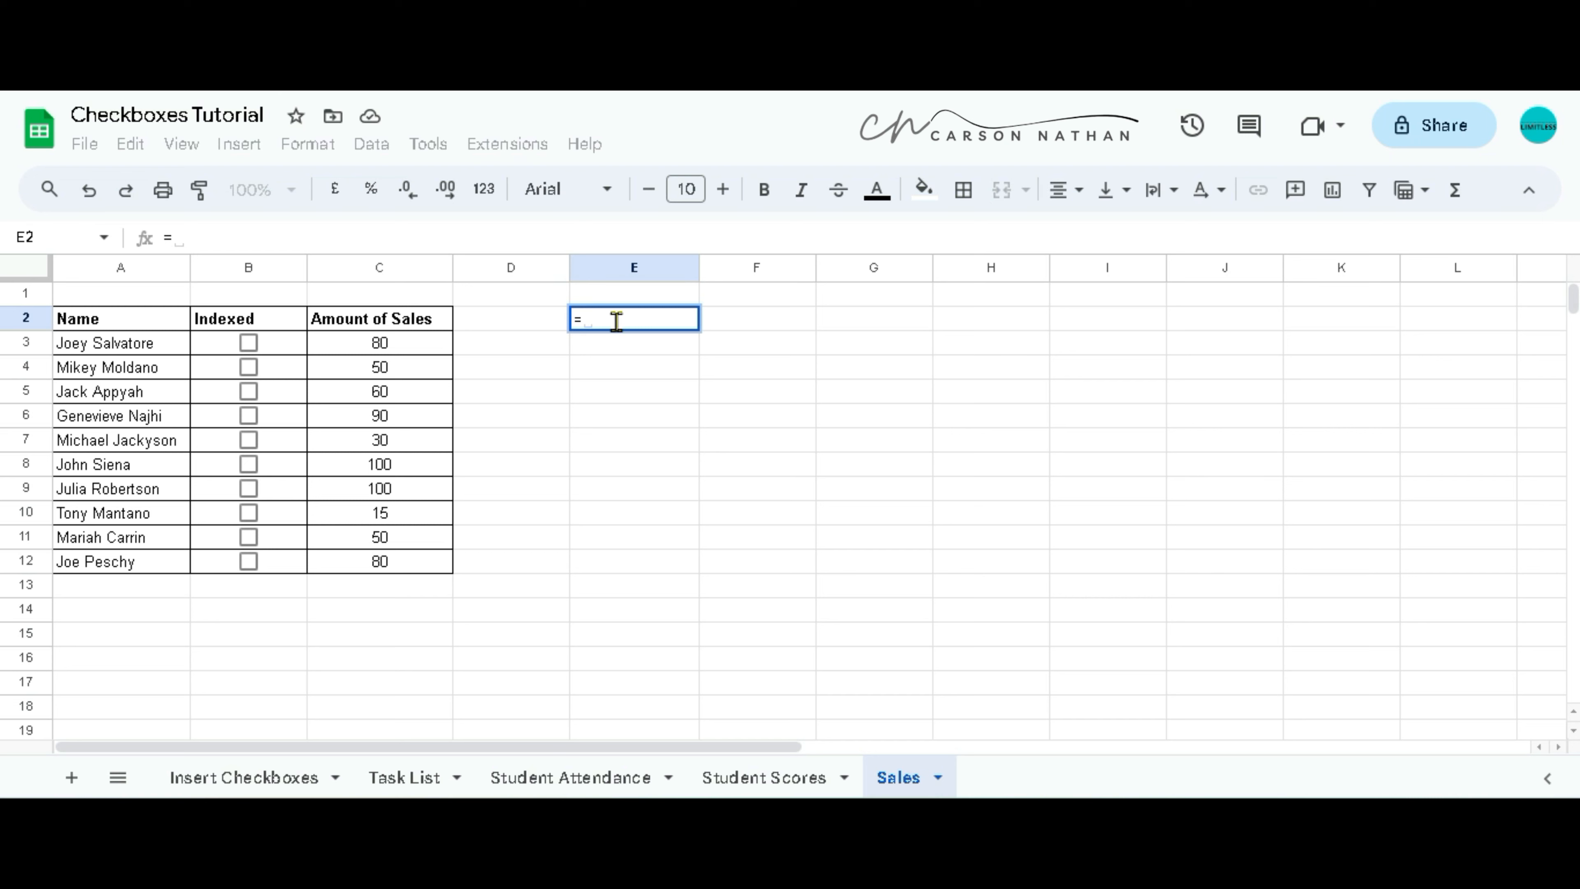
{"action": "type", "text": "QUERY"}
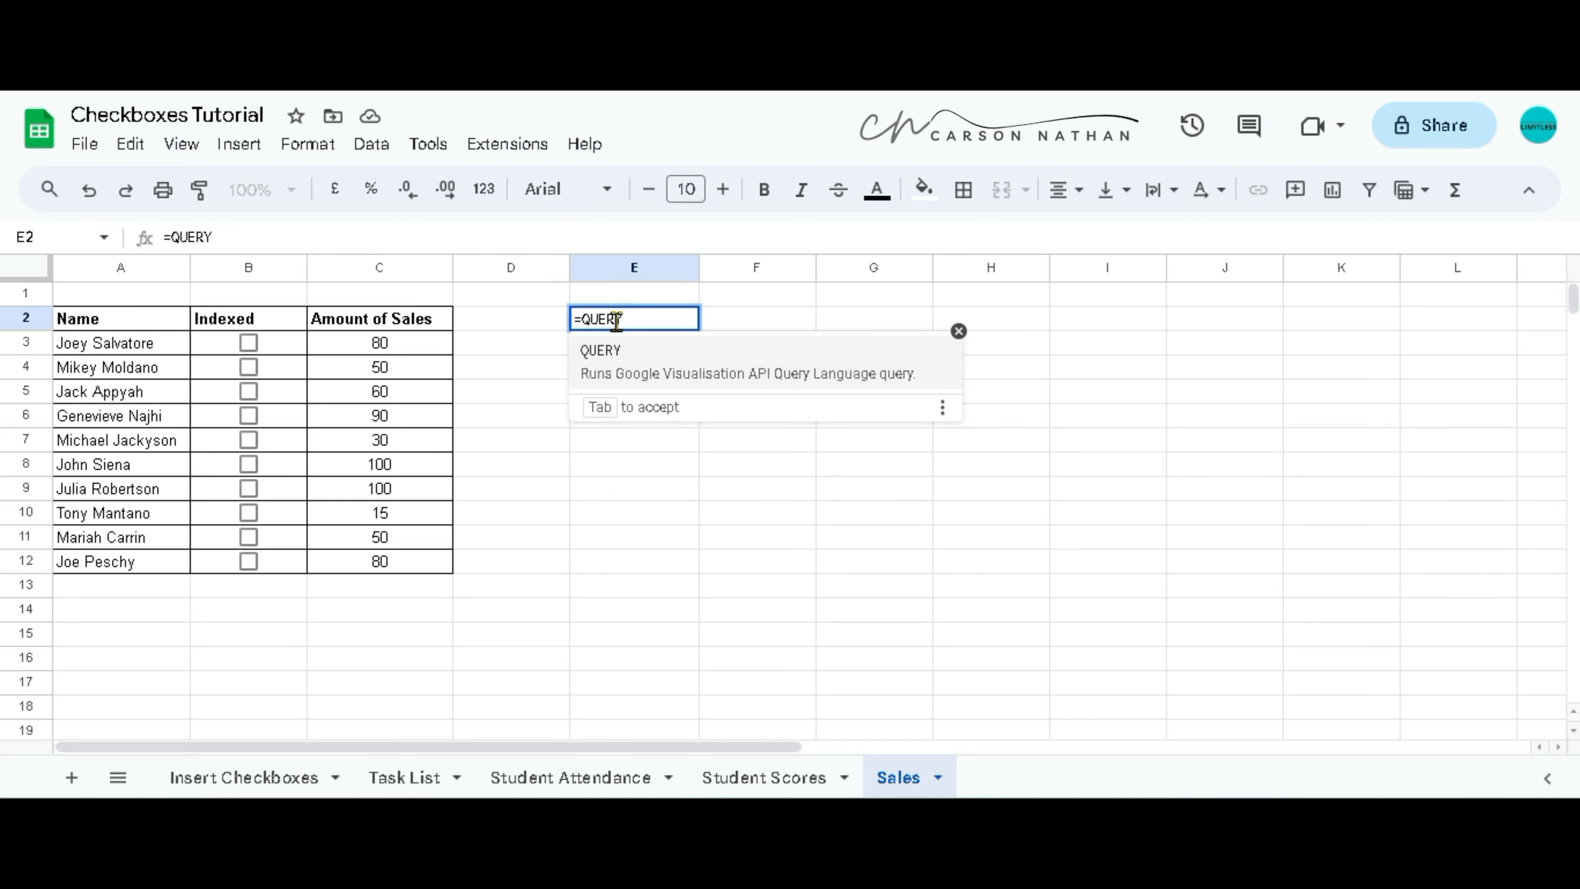
{"action": "type", "text": "("}
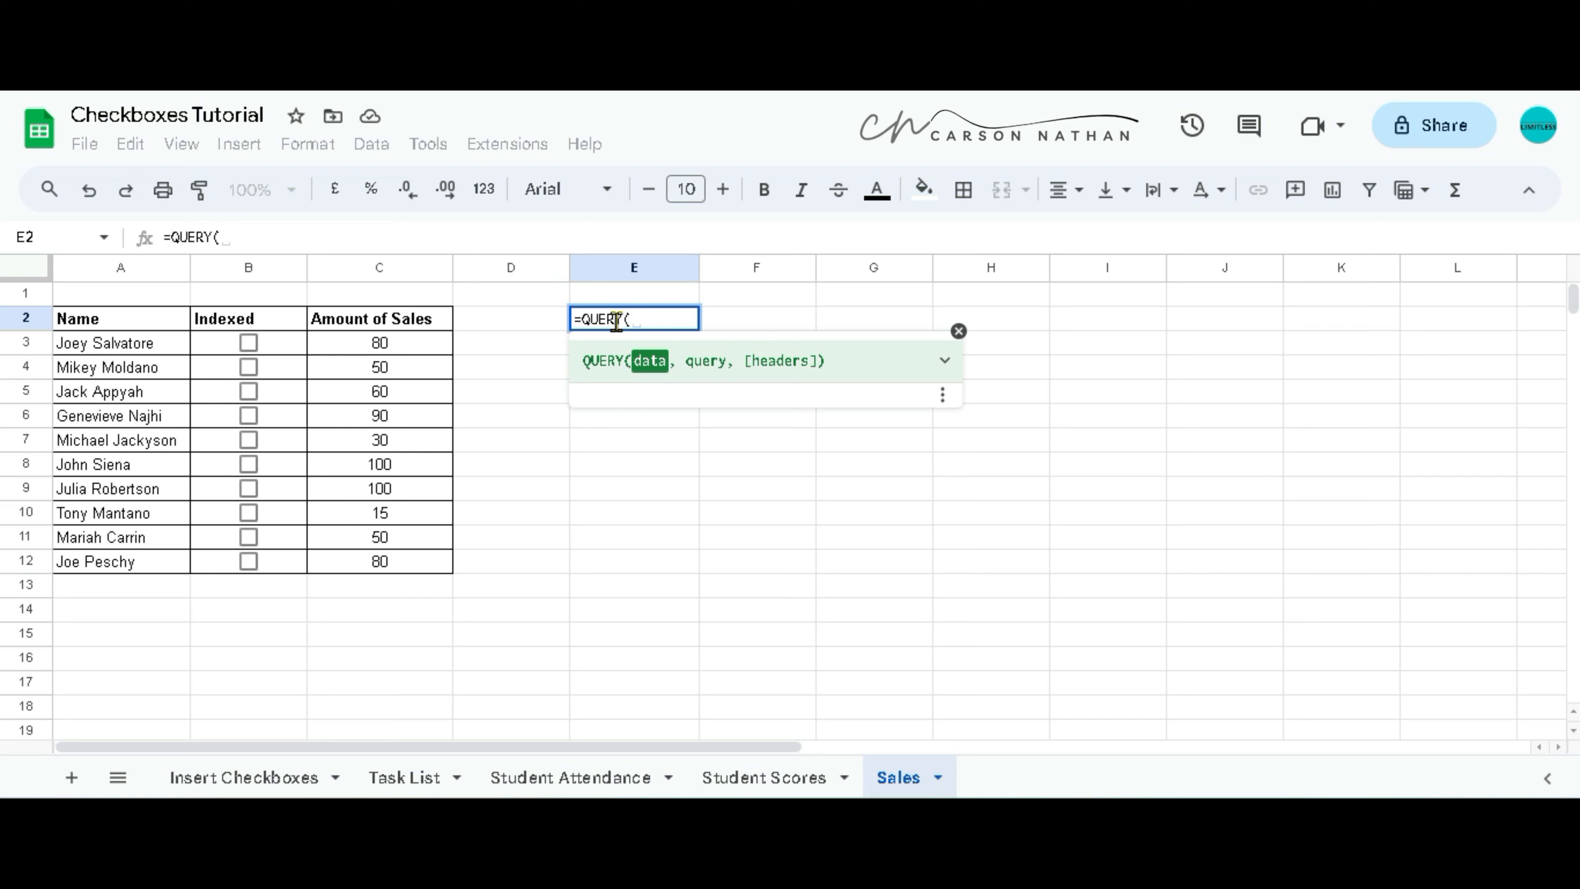
{"action": "left_click_drag", "start_coordinate": [60, 322], "coordinate": [417, 570]}
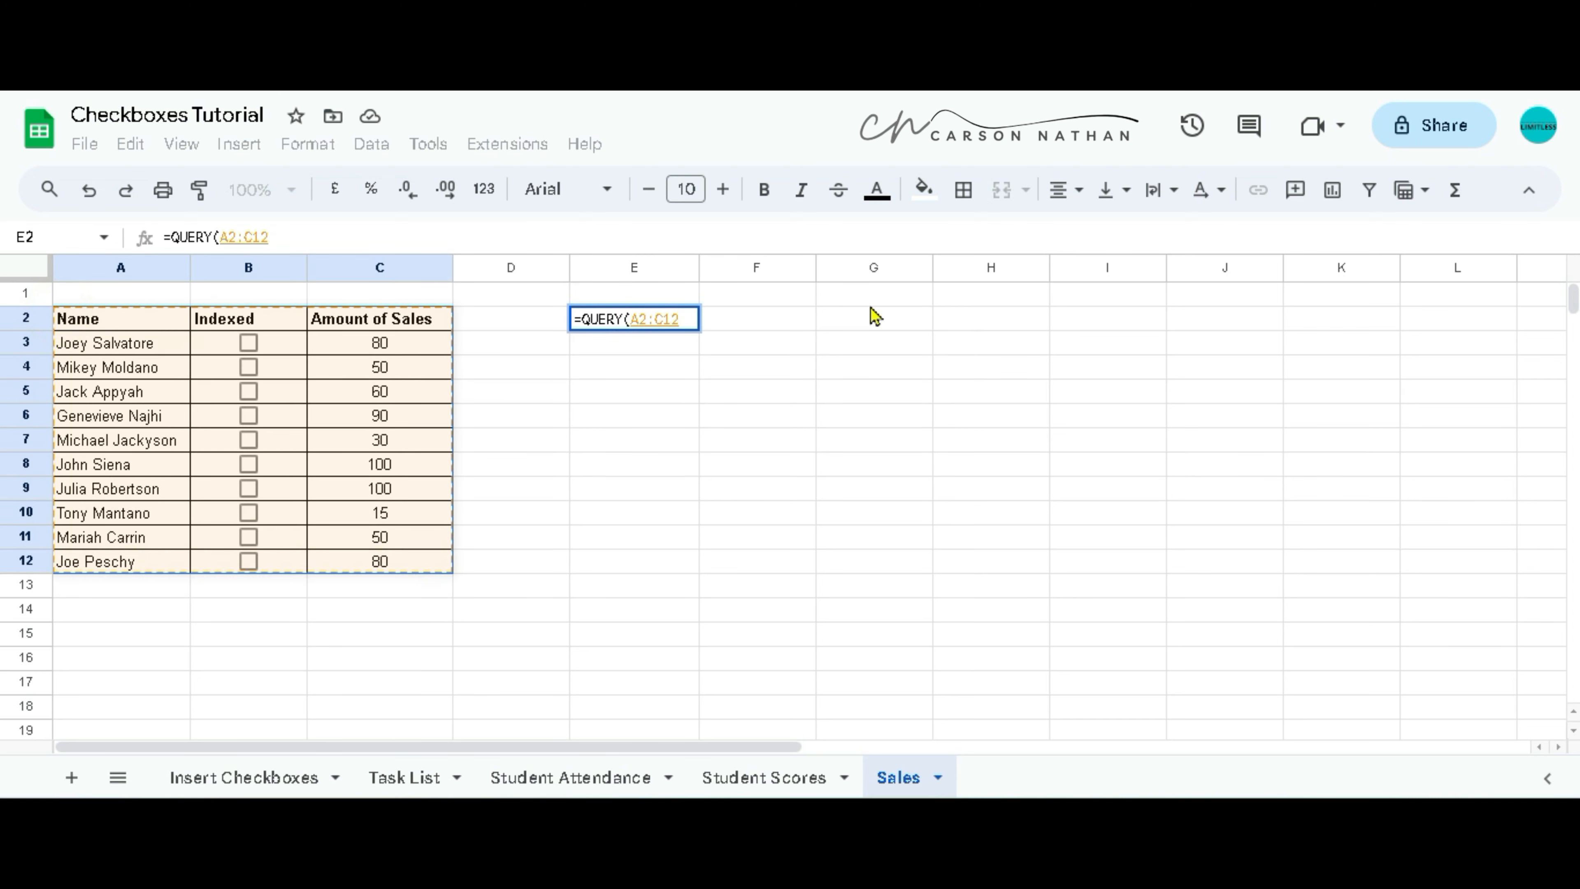
{"action": "type", "text": ", "}
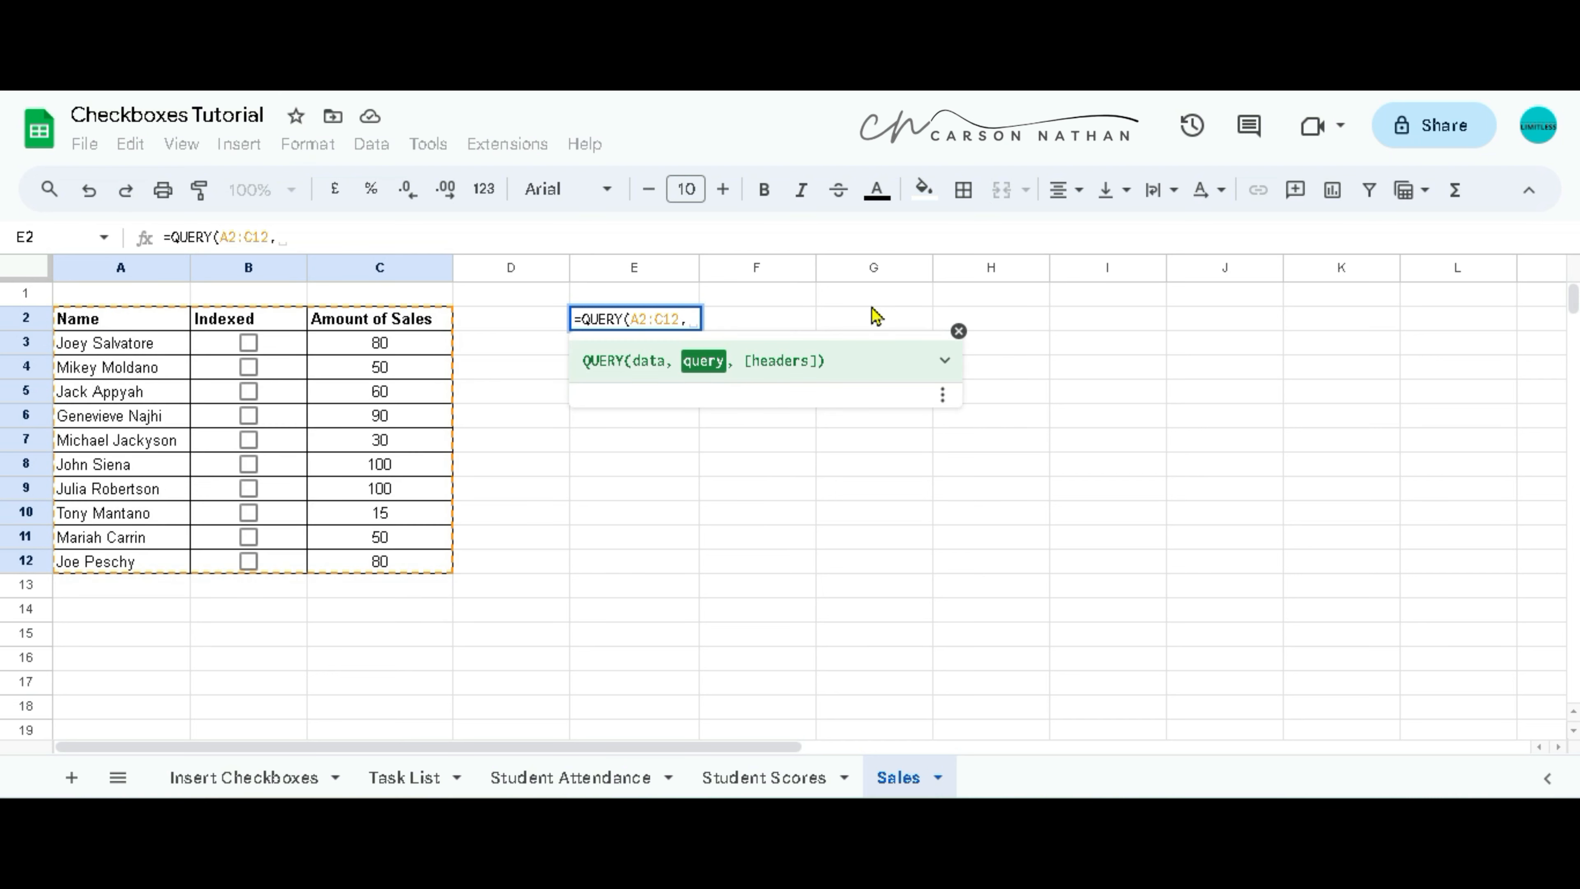
{"action": "type", "text": "\""}
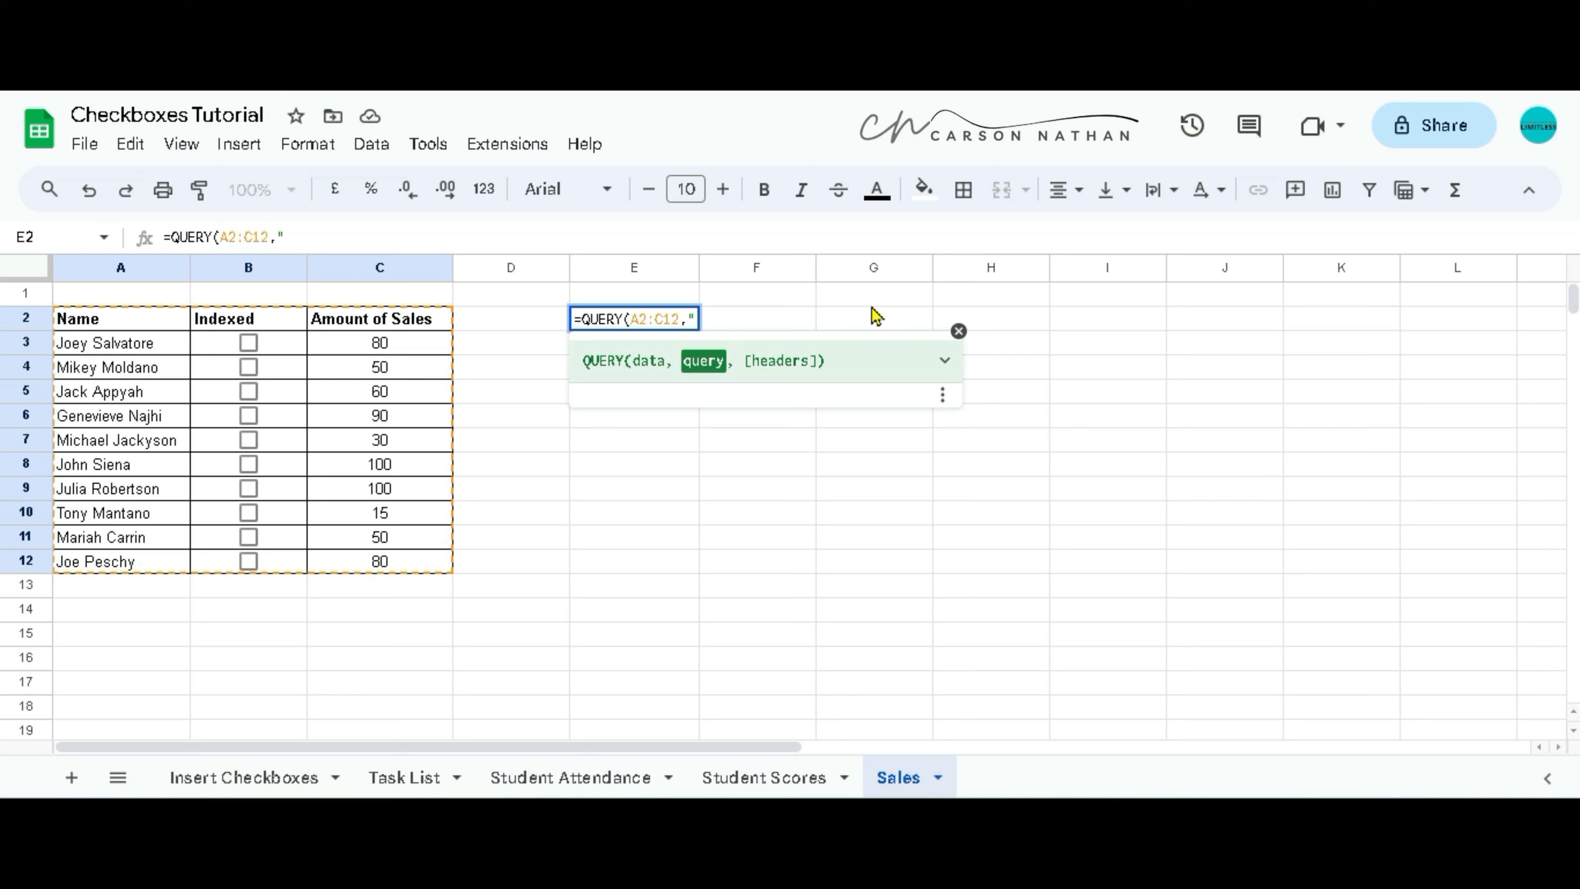
{"action": "type", "text": "WHERE"}
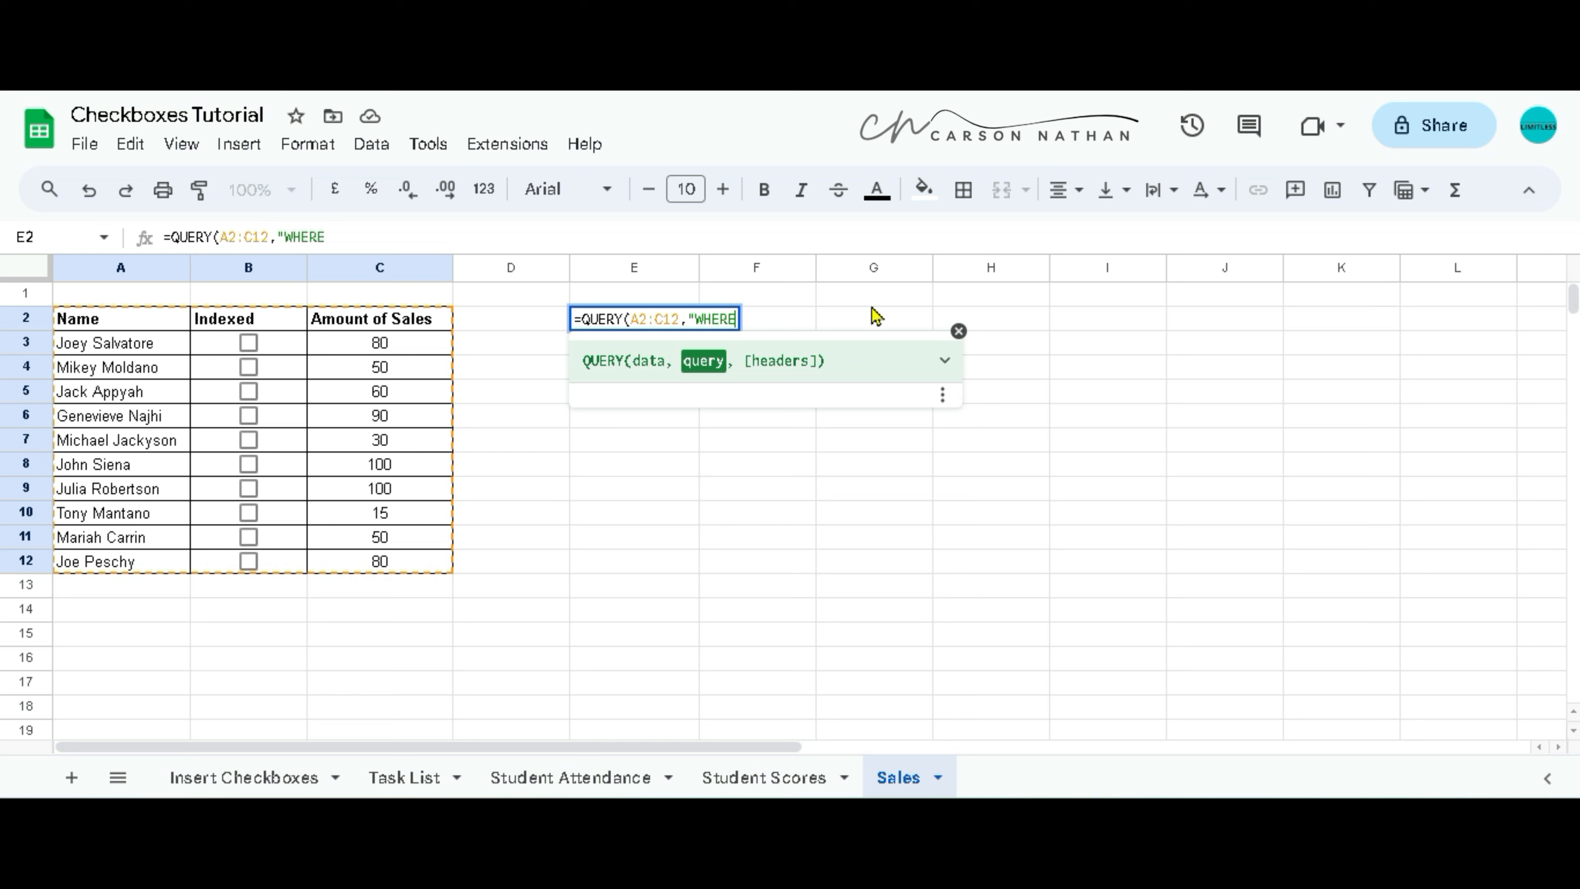
{"action": "type", "text": " B=TRUE"}
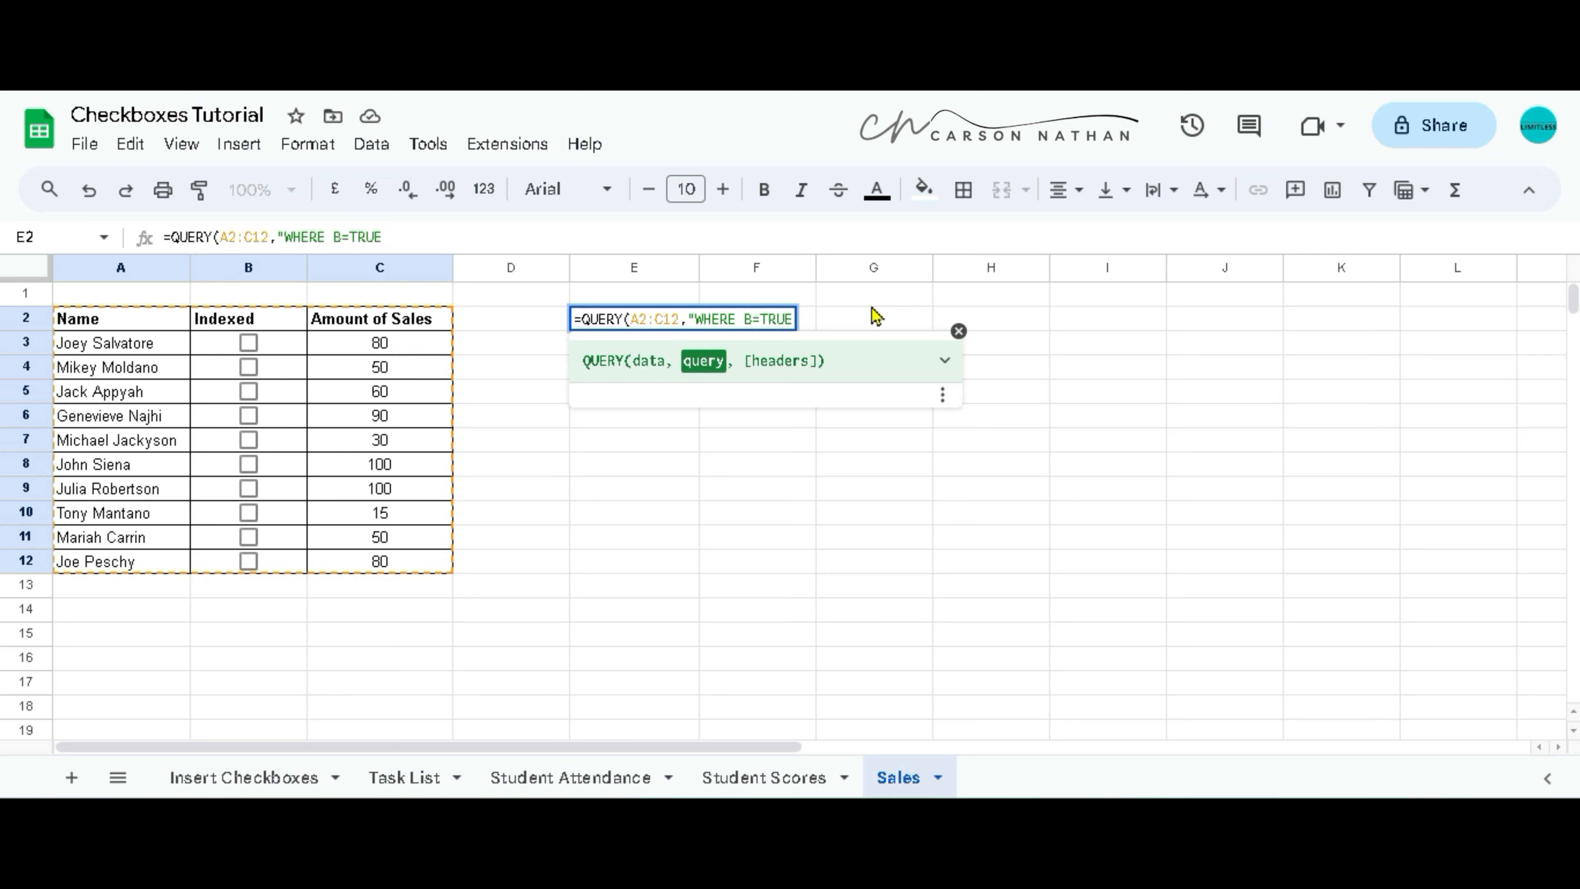
{"action": "type", "text": "\")"}
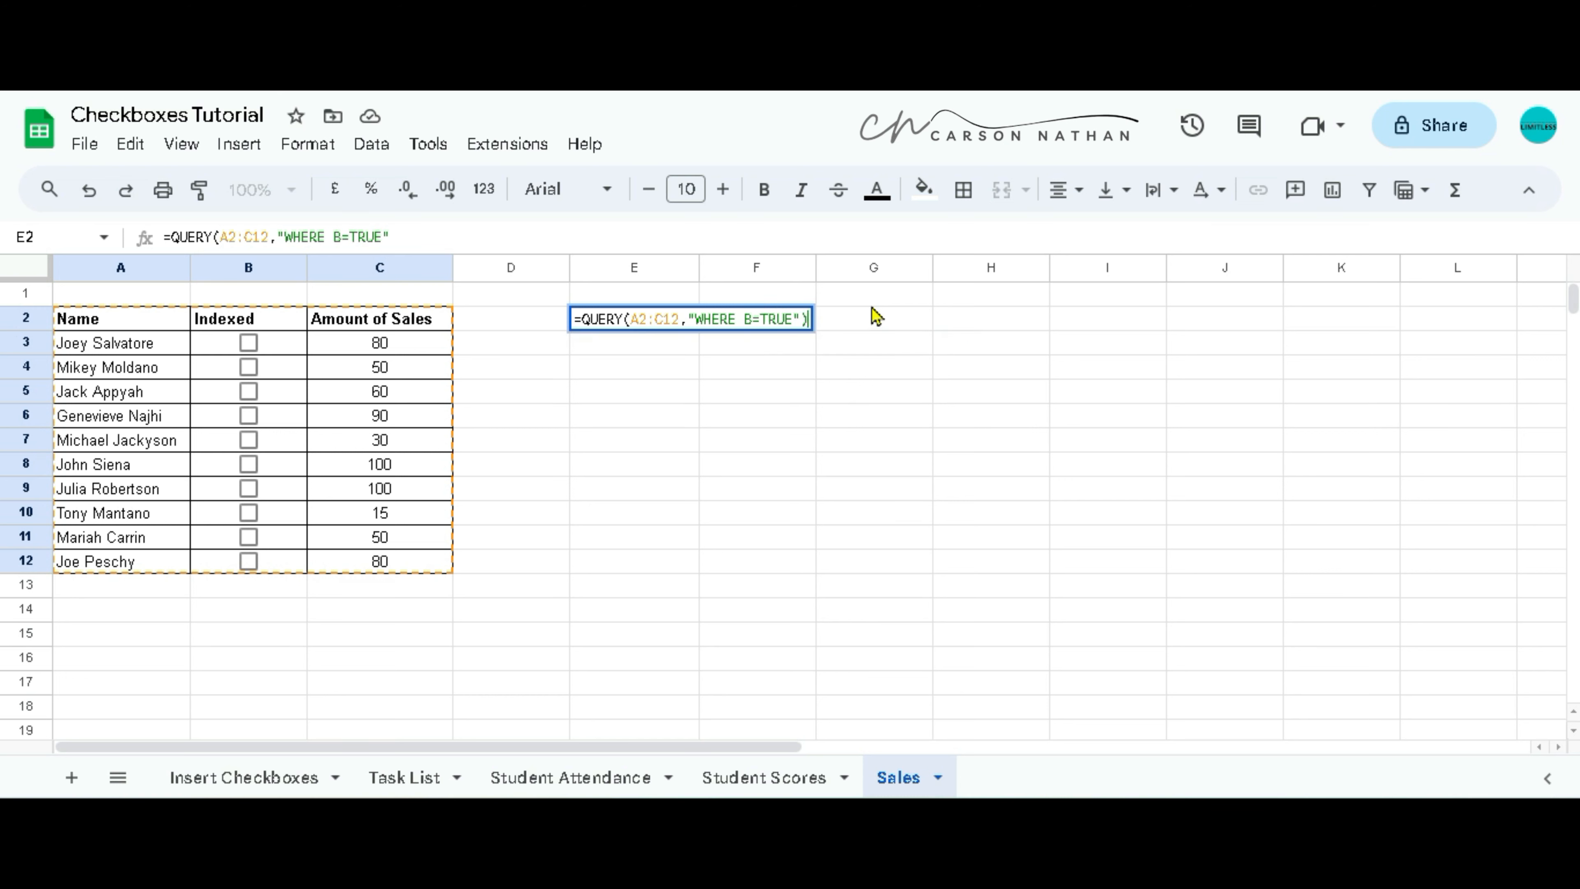
{"action": "key", "text": "Return"}
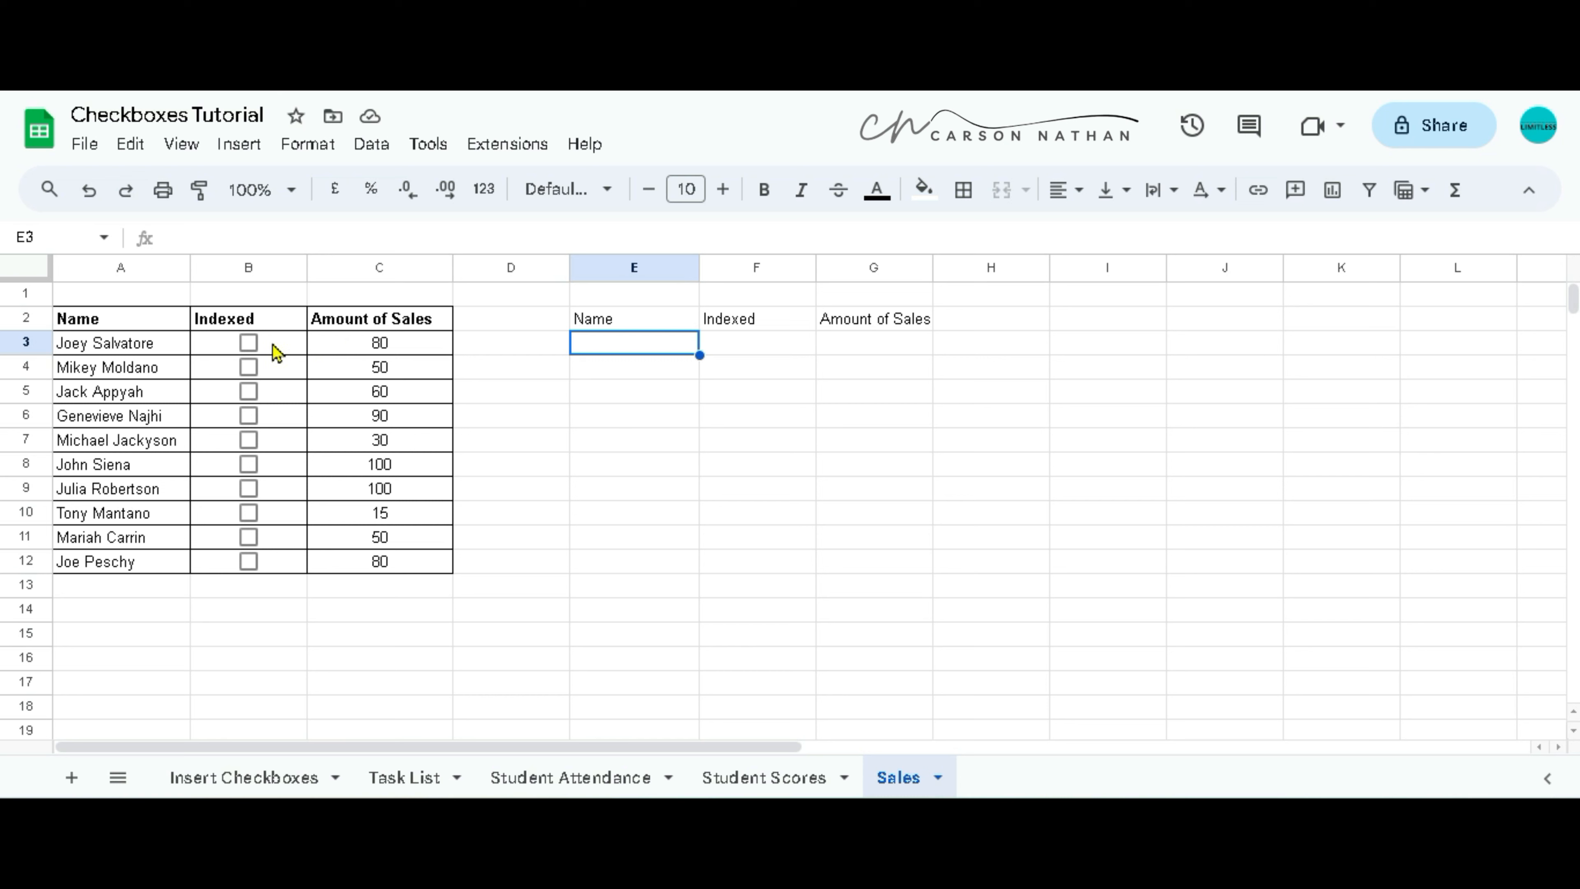
- Tick the Indexed boxes B3 through B6 to pull those sales records into the query output
{"action": "left_click", "coordinate": [248, 343]}
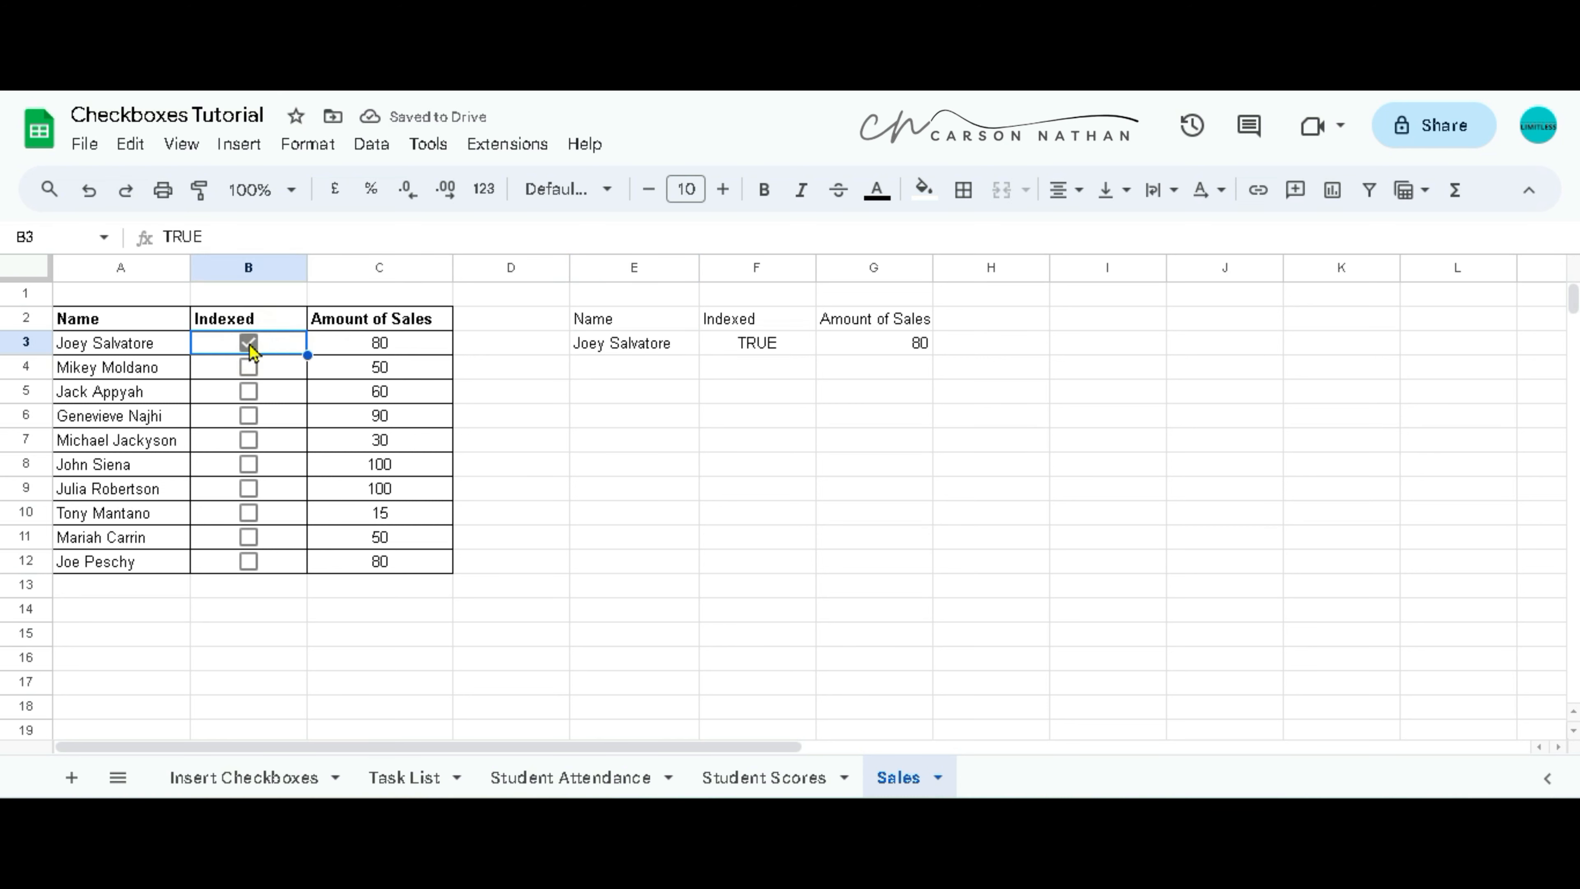
{"action": "left_click", "coordinate": [248, 367]}
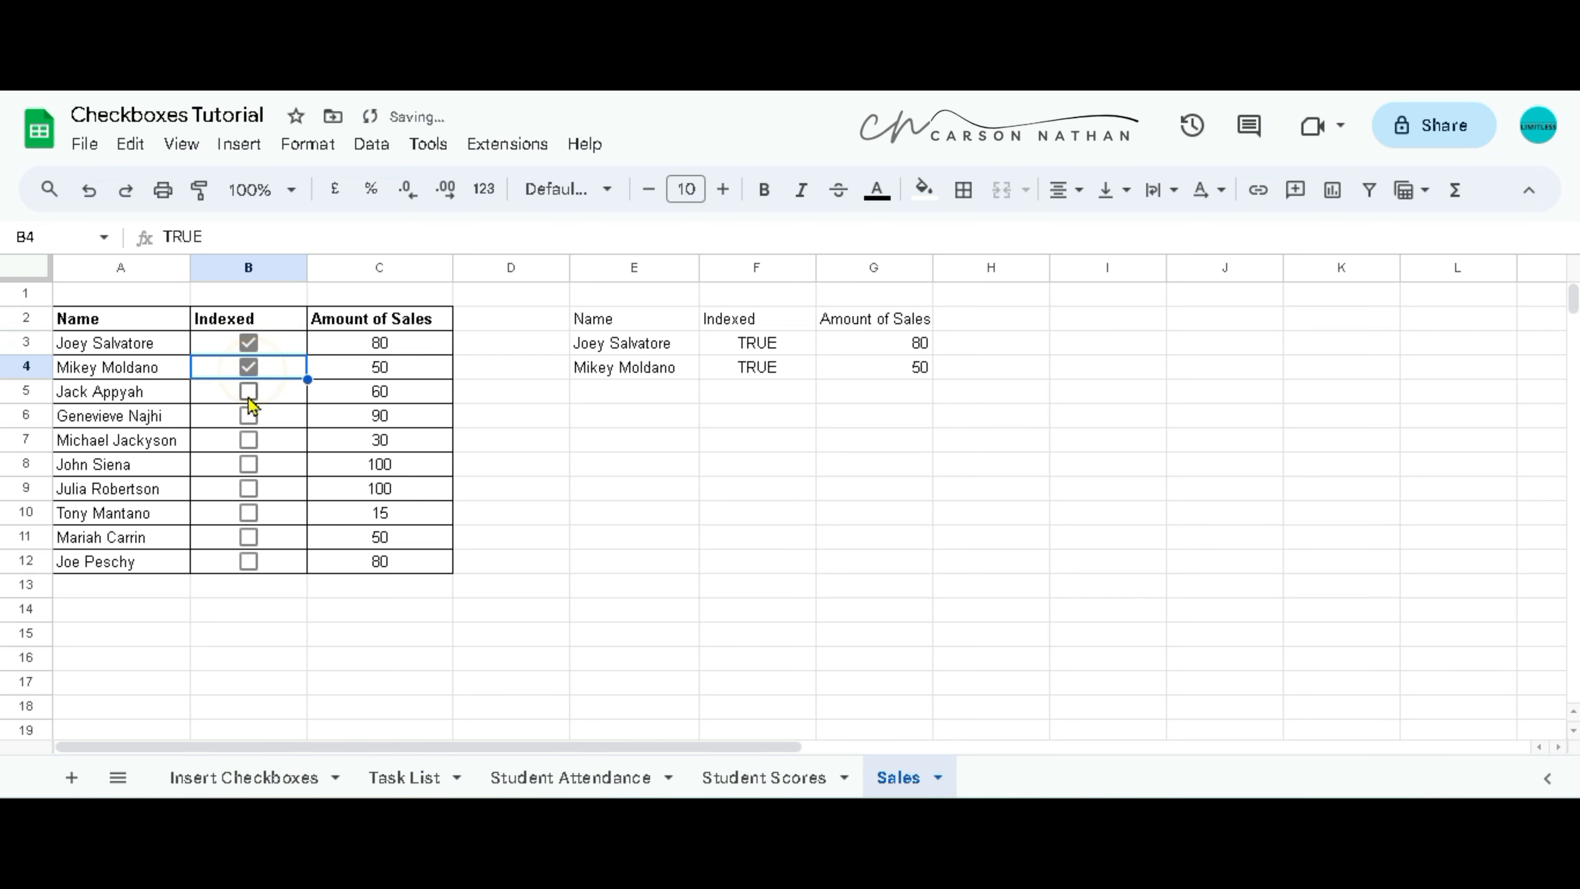
{"action": "left_click", "coordinate": [248, 391]}
{"action": "left_click", "coordinate": [248, 416]}
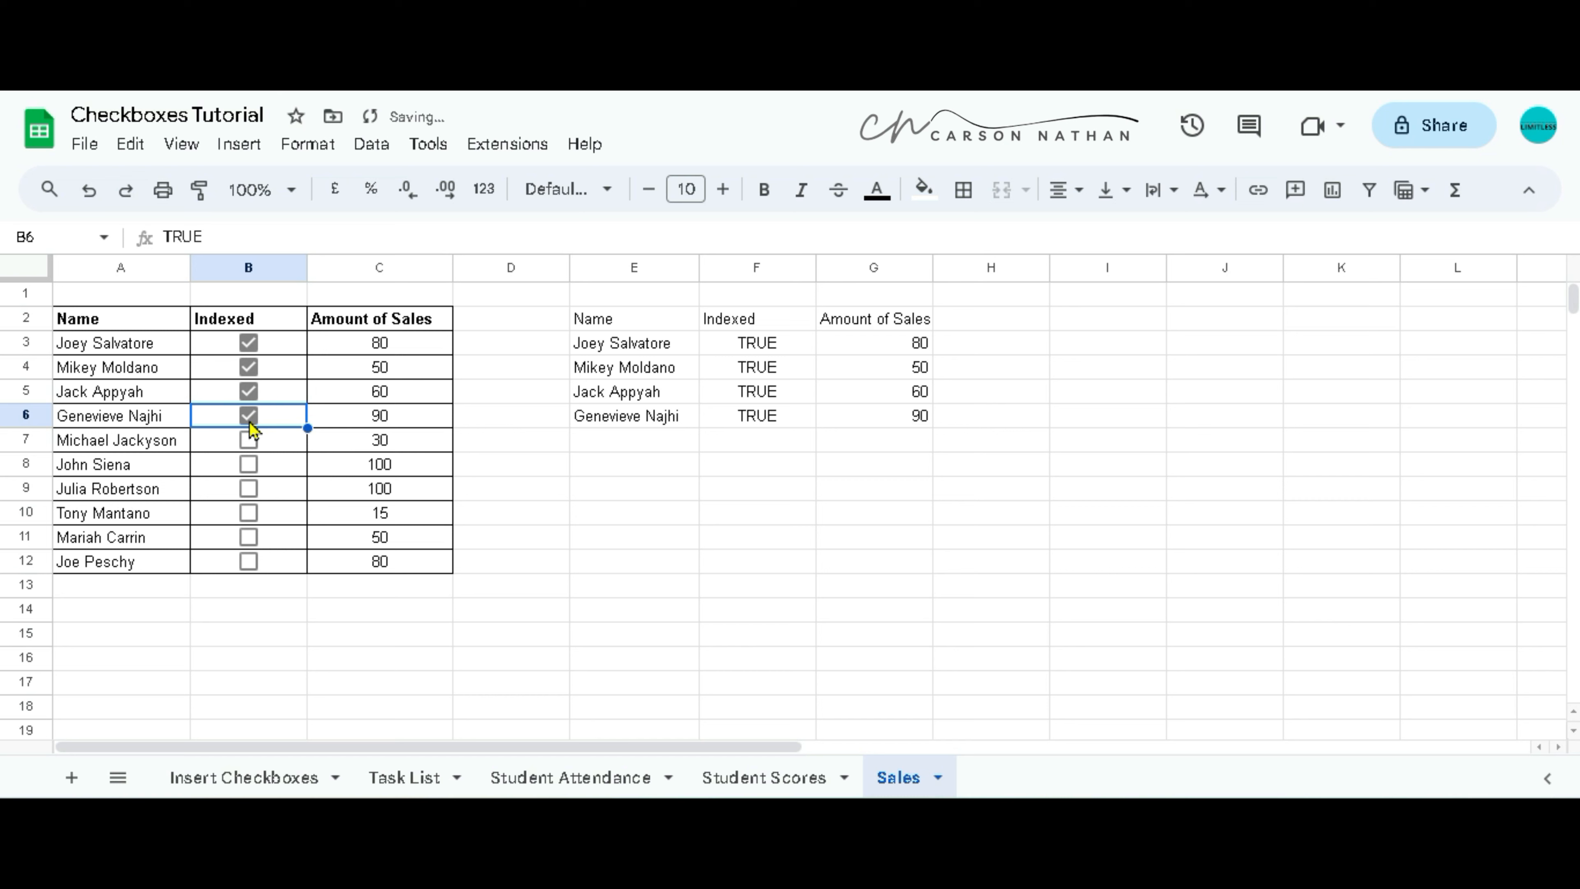
- Insert a column chart of Amount of Sales by Name from the query output
{"action": "left_click", "coordinate": [643, 356]}
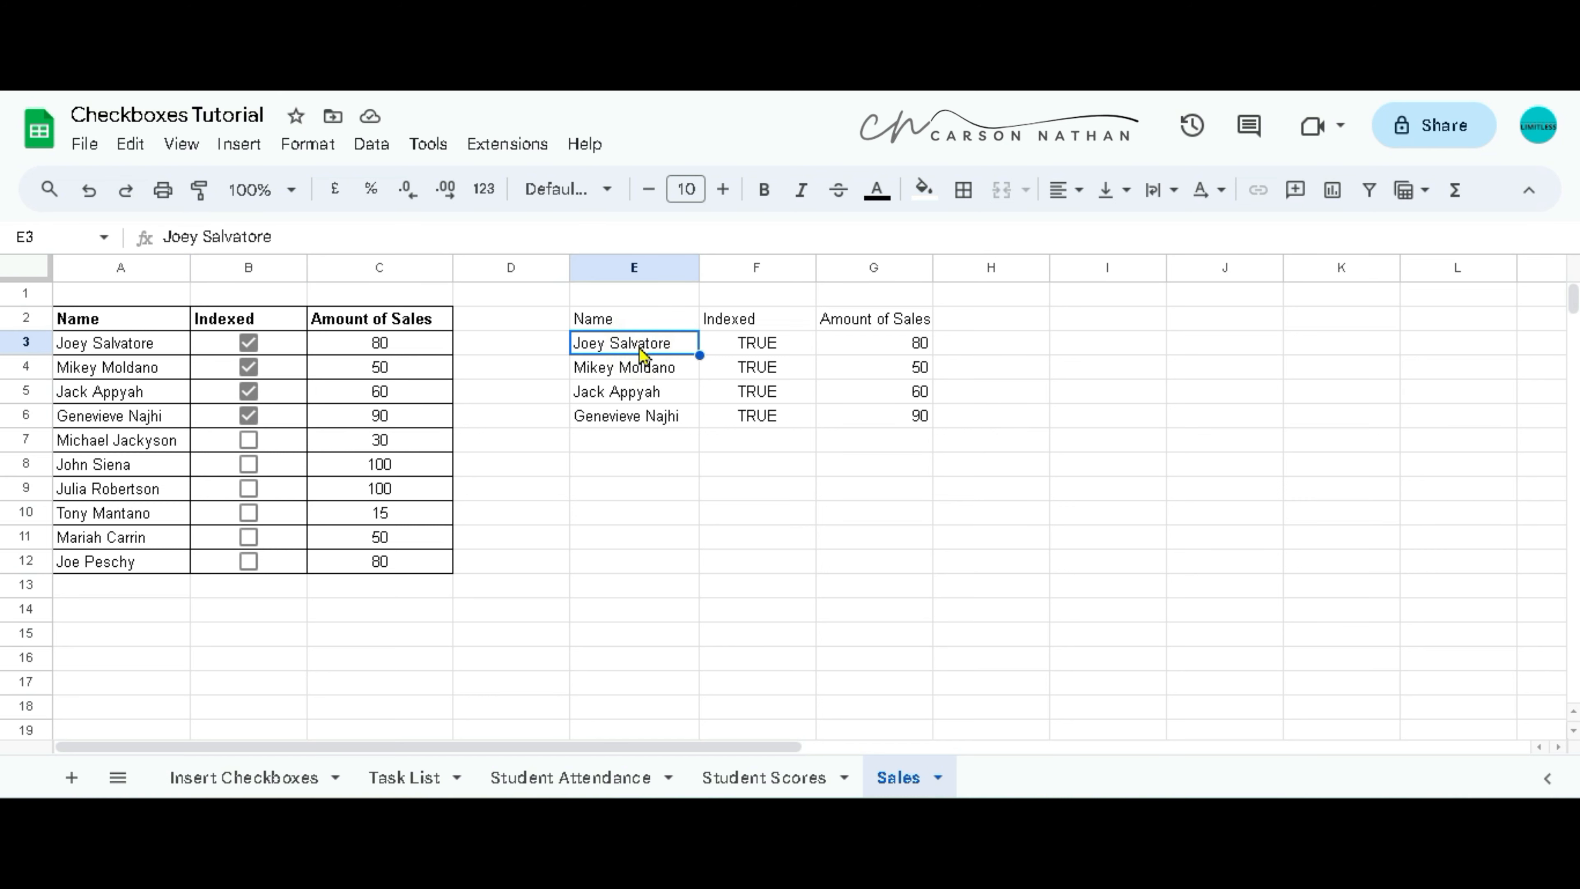
{"action": "left_click", "coordinate": [243, 146]}
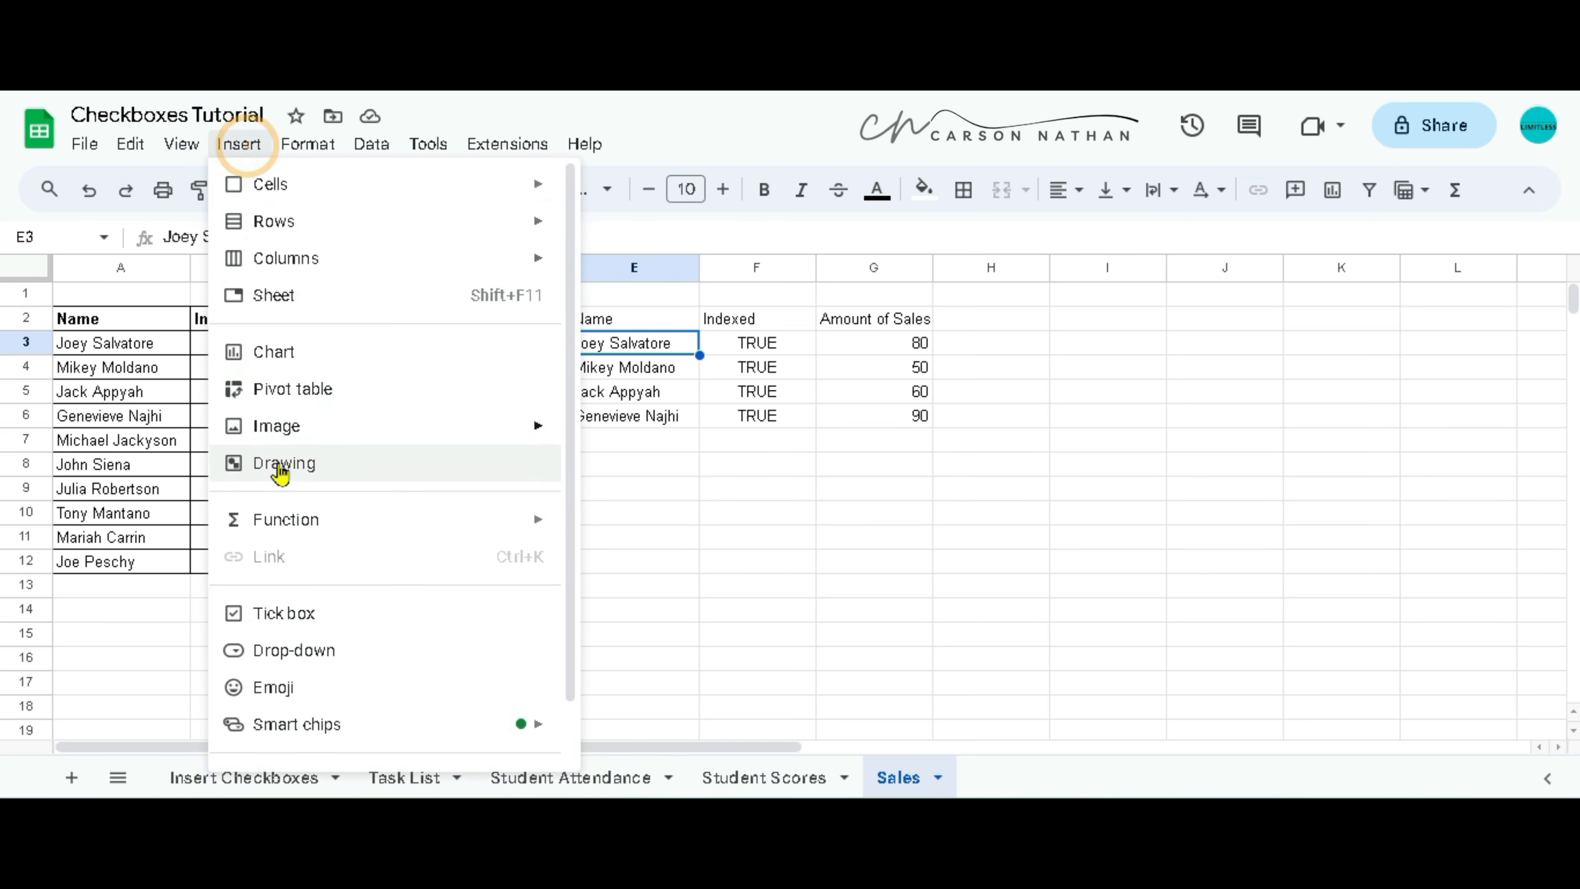
{"action": "left_click", "coordinate": [282, 351]}
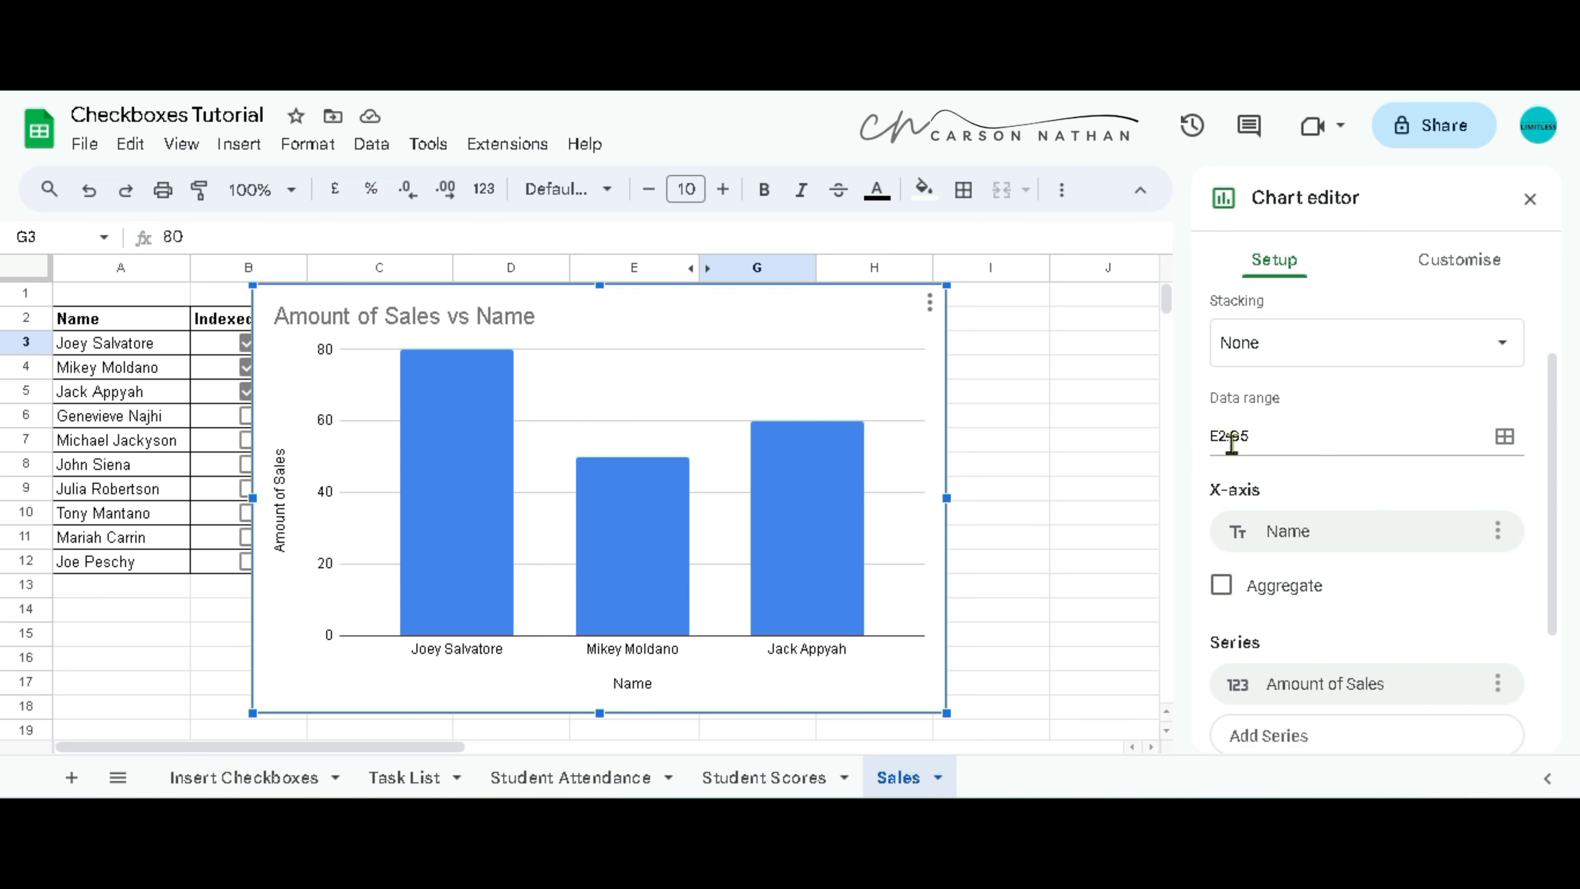
- Make the chart's data range open-ended as E2:G so that it covers additional query rows
{"action": "left_click", "coordinate": [1260, 435]}
{"action": "key", "text": "BackSpace"}
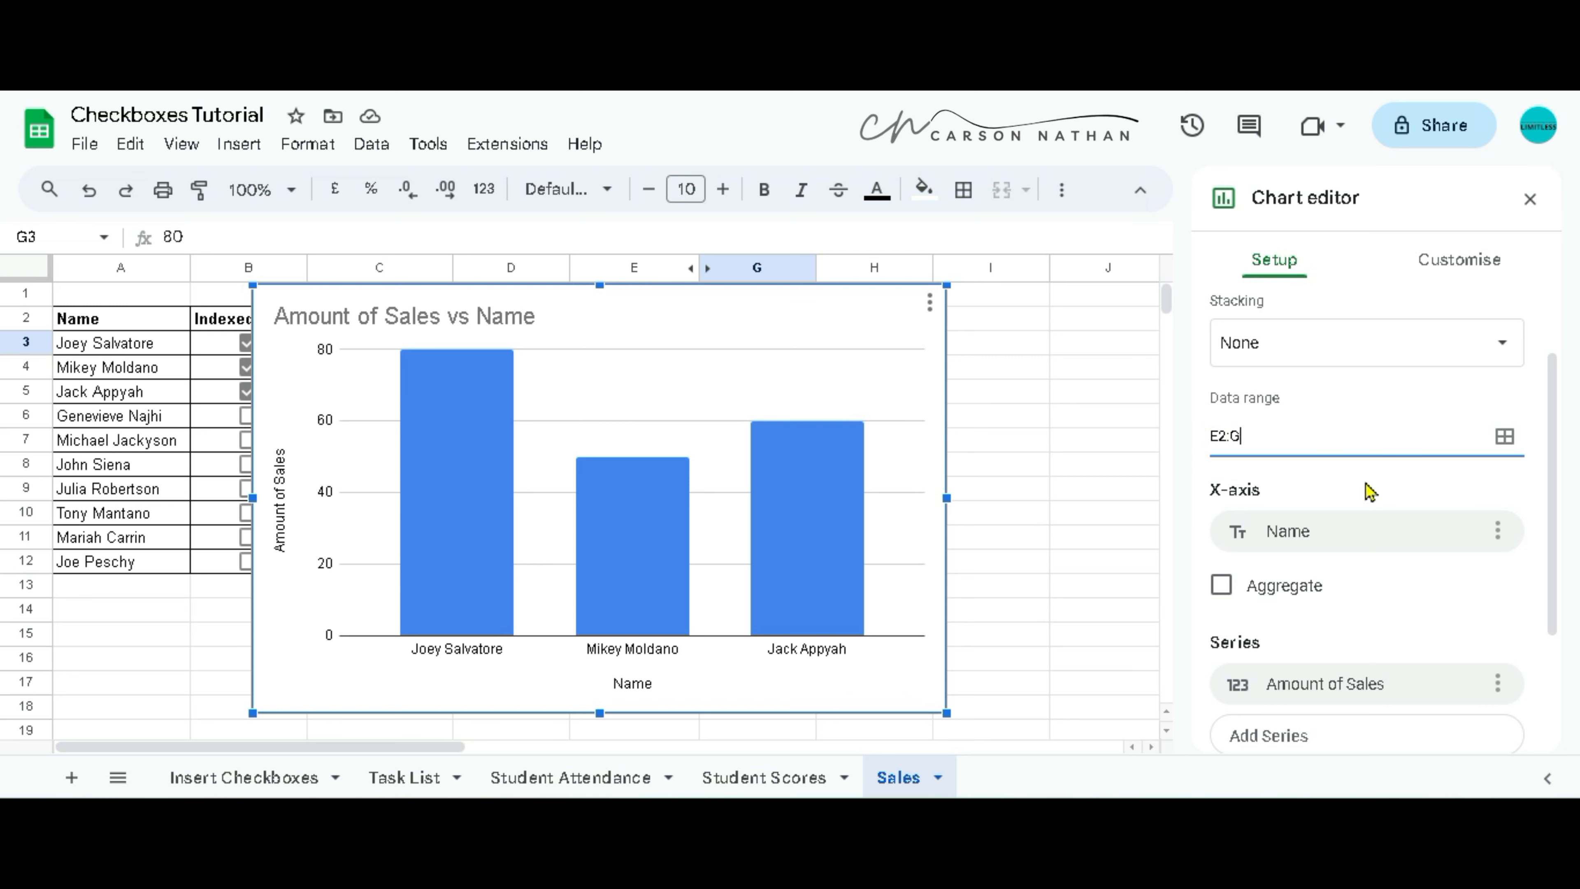
{"action": "scroll", "coordinate": [1329, 548], "scroll_direction": "down", "scroll_amount": 3}
{"action": "scroll", "coordinate": [1329, 549], "scroll_direction": "up", "scroll_amount": 4}
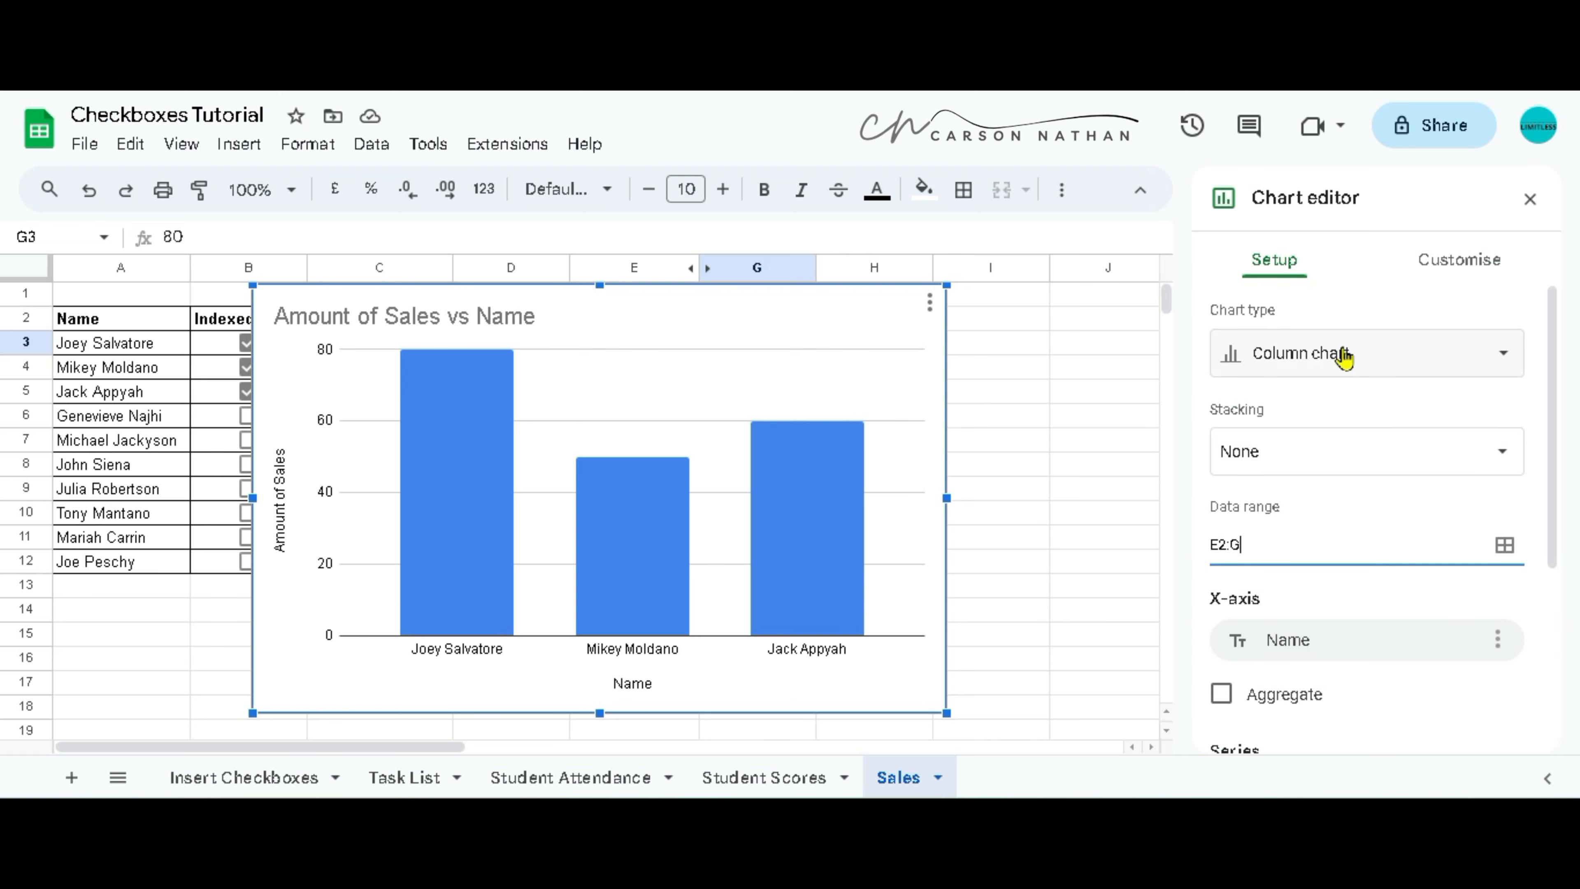
{"action": "left_click", "coordinate": [1426, 349]}
{"action": "left_click", "coordinate": [1426, 351]}
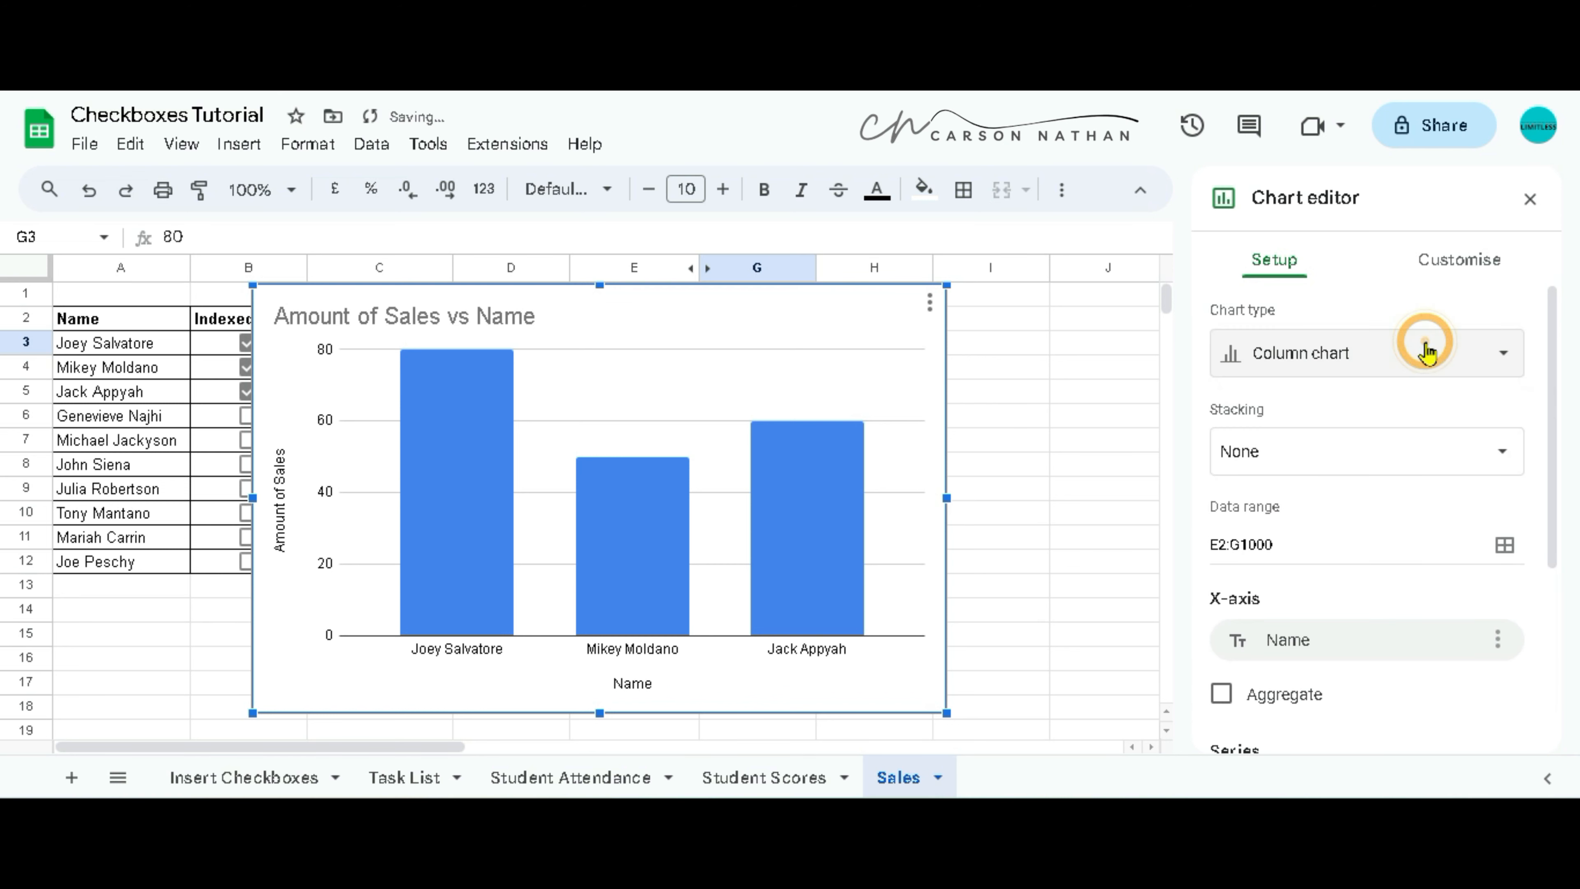
- Close the chart editor, shrink the chart slightly and place it over columns H to M beside the query output
{"action": "left_click", "coordinate": [1529, 203]}
{"action": "left_click", "coordinate": [858, 342]}
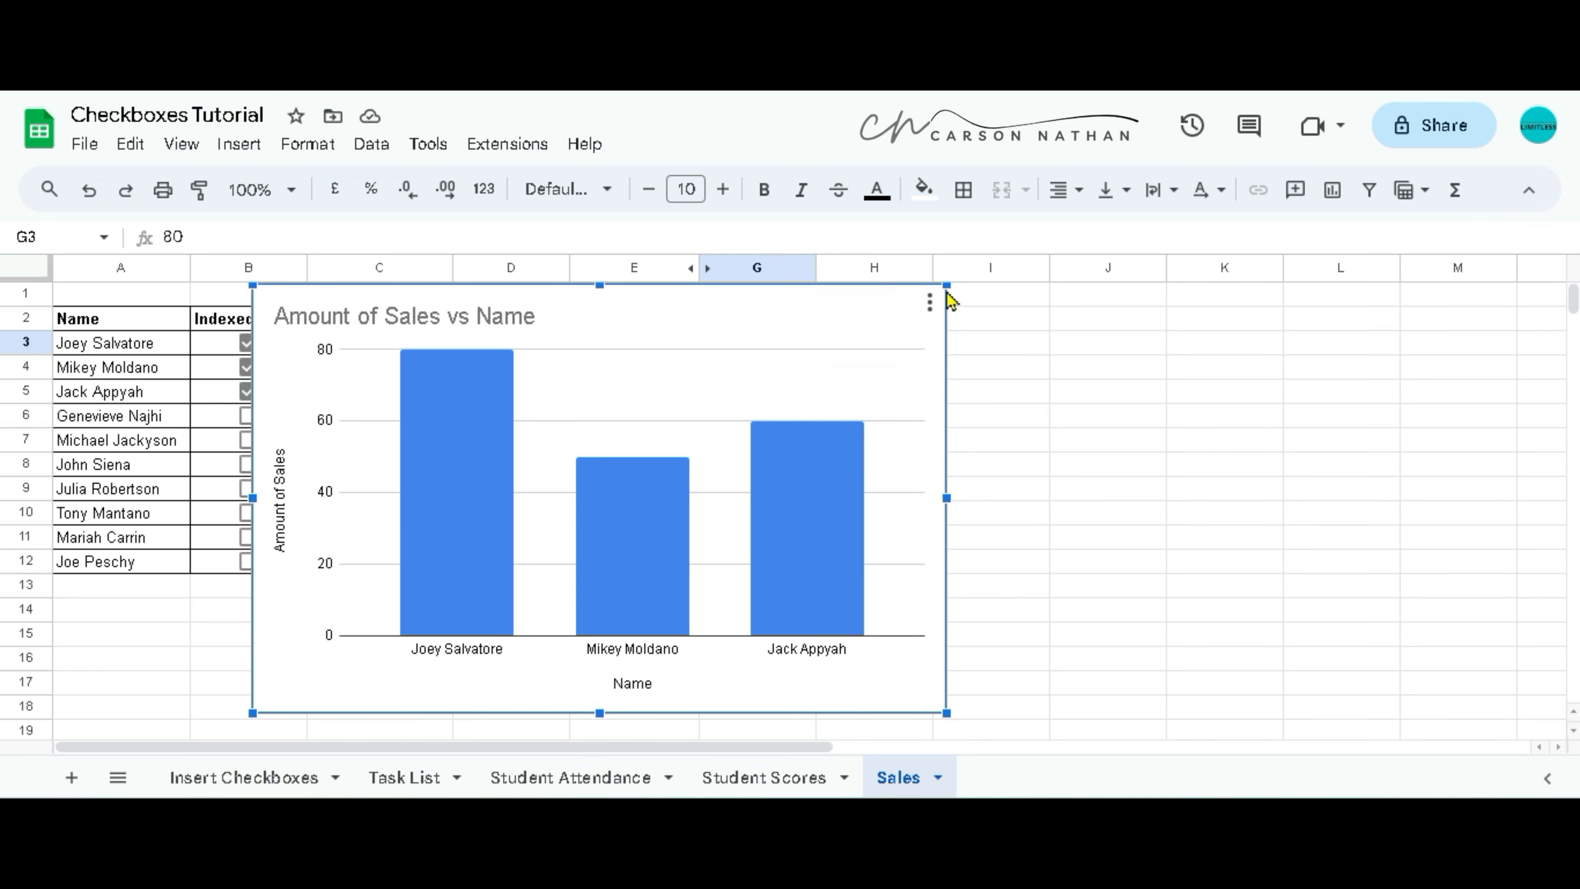
{"action": "left_click_drag", "start_coordinate": [948, 283], "coordinate": [888, 320]}
{"action": "left_click_drag", "start_coordinate": [741, 374], "coordinate": [1372, 367]}
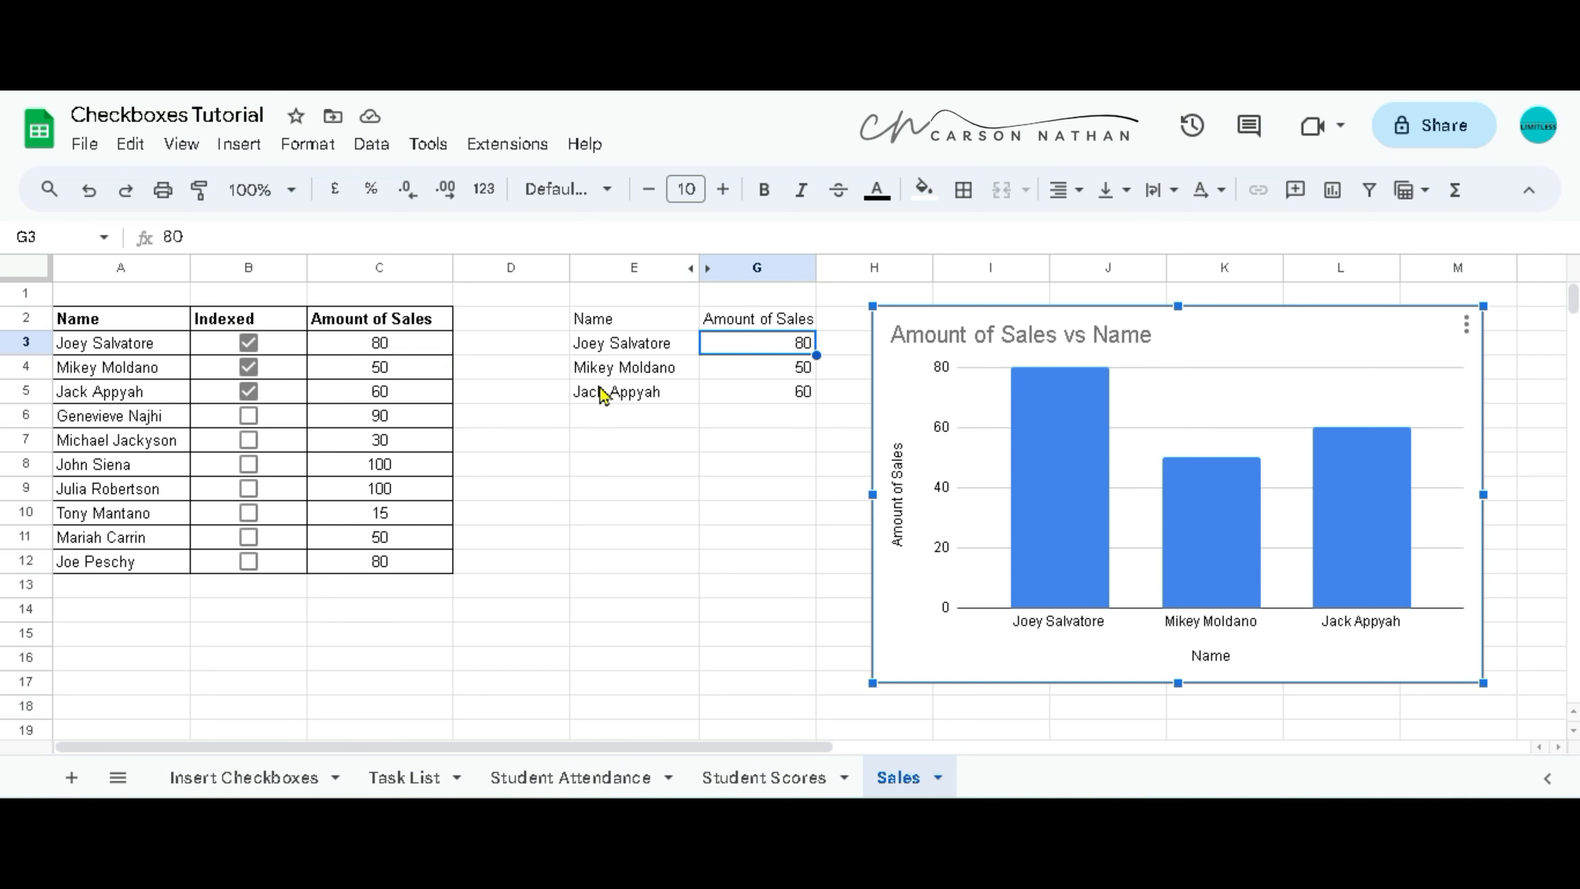
- Tick the Indexed boxes B6, B8 and B9 to add those sales records to the query output and chart
{"action": "left_click", "coordinate": [250, 416]}
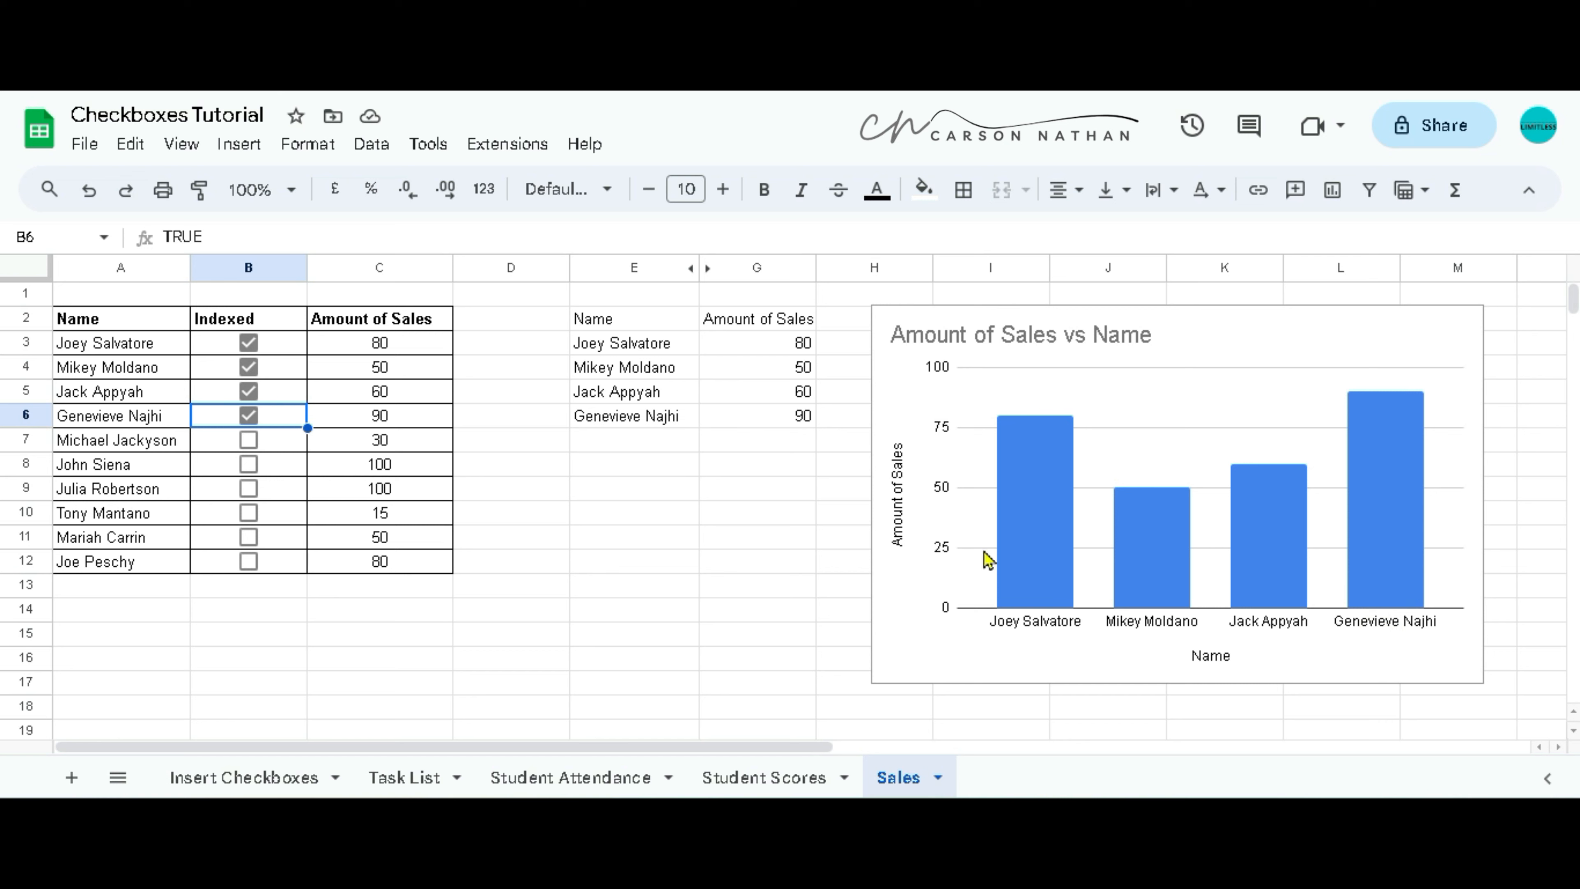
{"action": "left_click", "coordinate": [249, 465]}
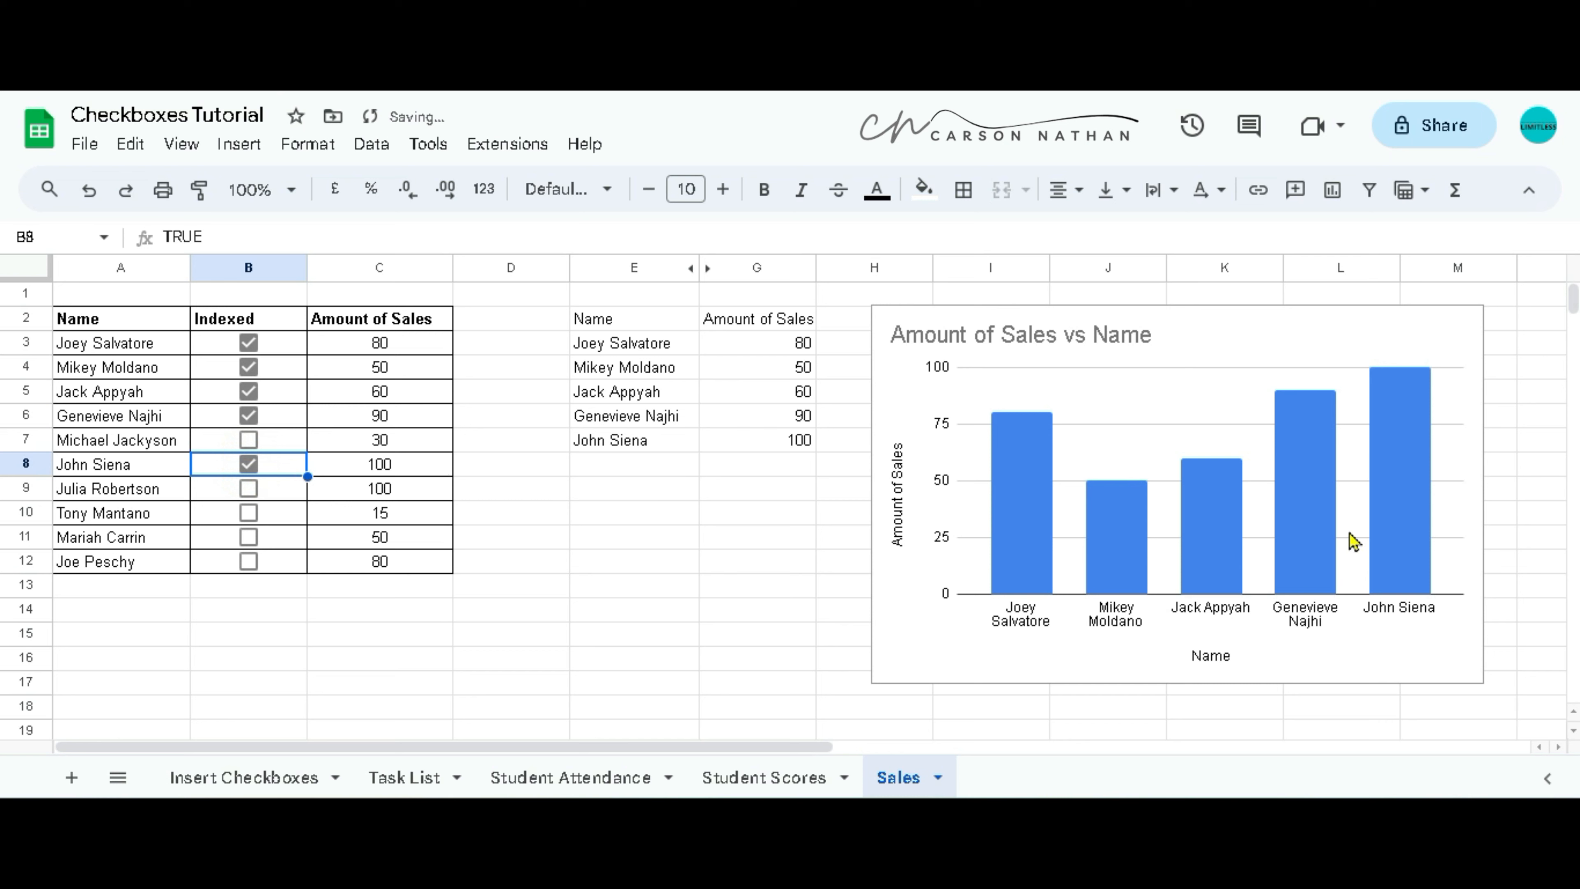
{"action": "left_click", "coordinate": [249, 491]}
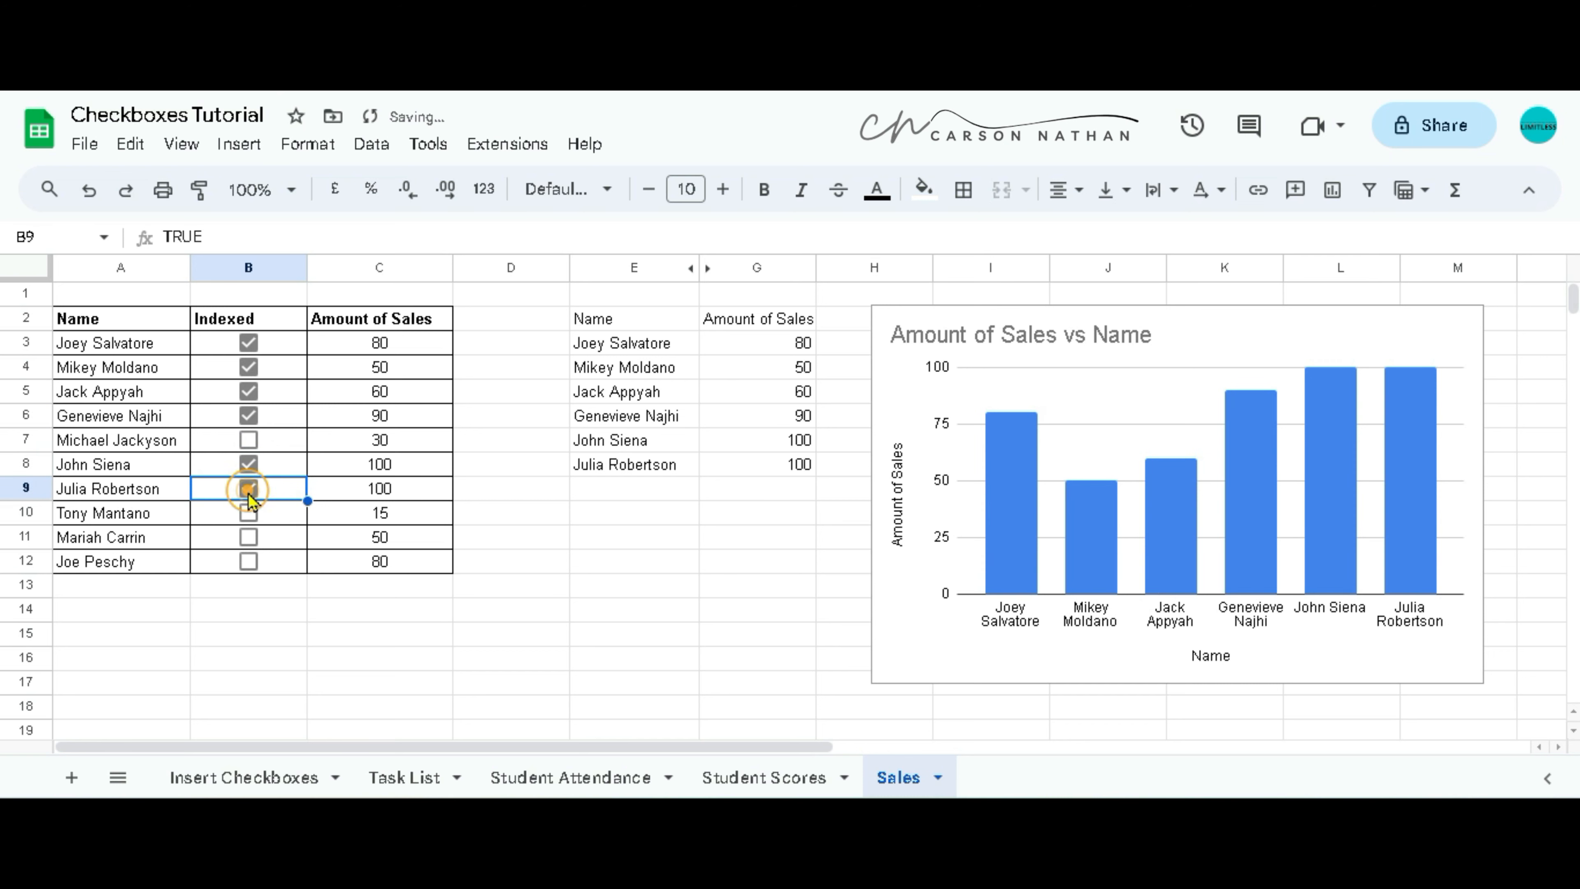